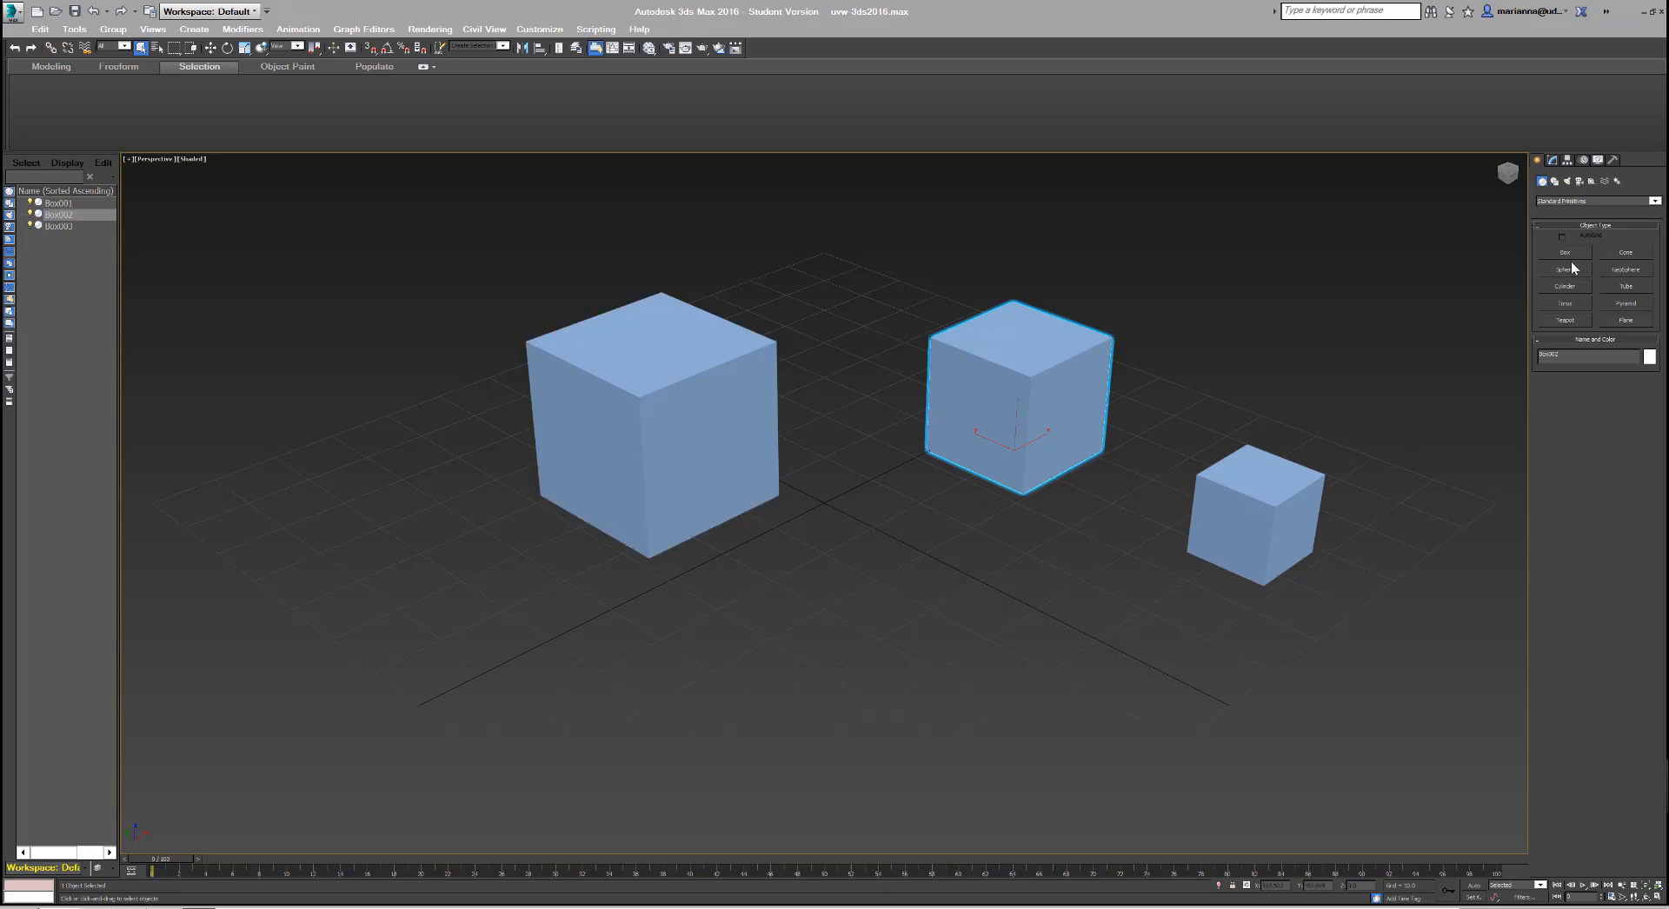
left_click(1553, 161)
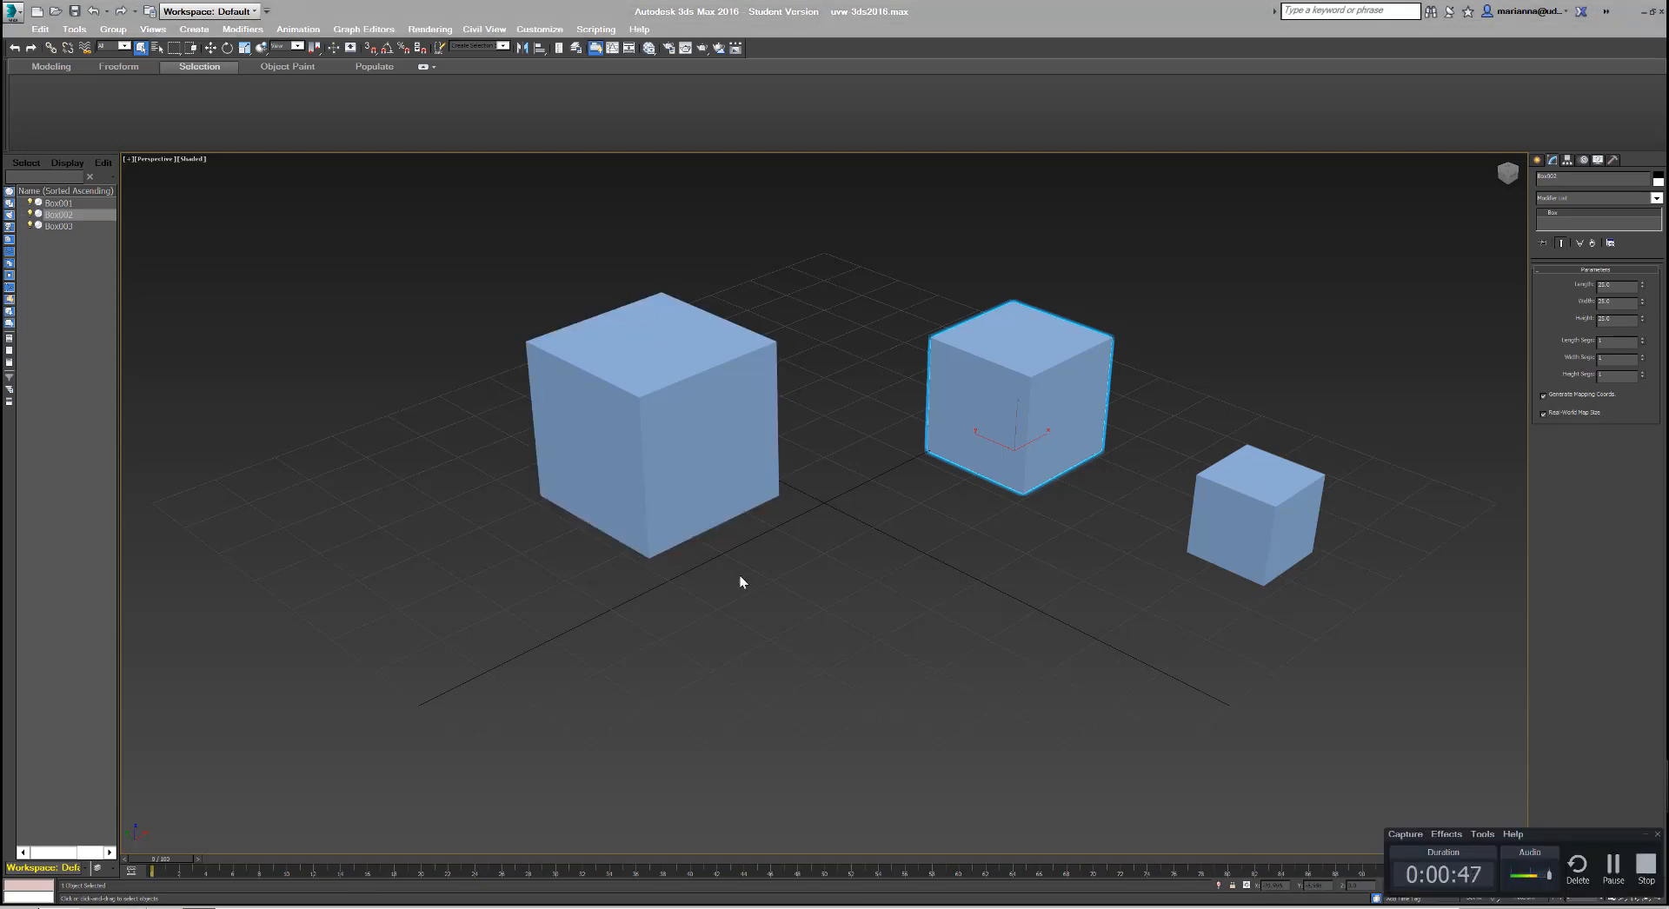
left_click(822, 565)
key("m")
left_click_drag(477, 145, 517, 357)
left_click_drag(503, 284, 507, 277)
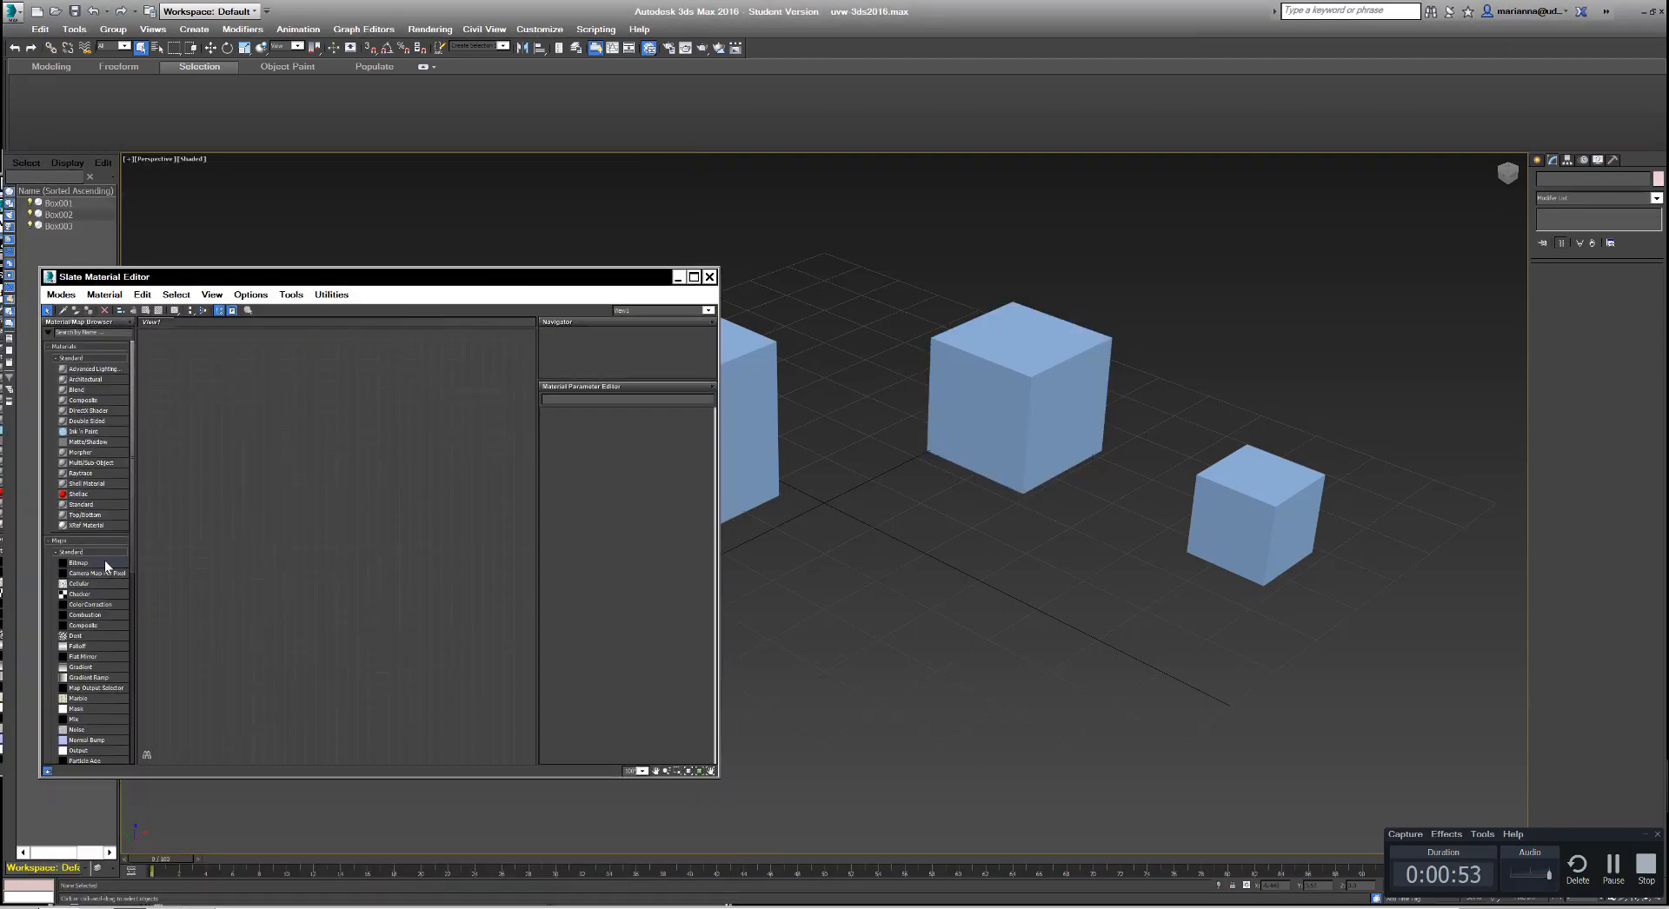
left_click(709, 278)
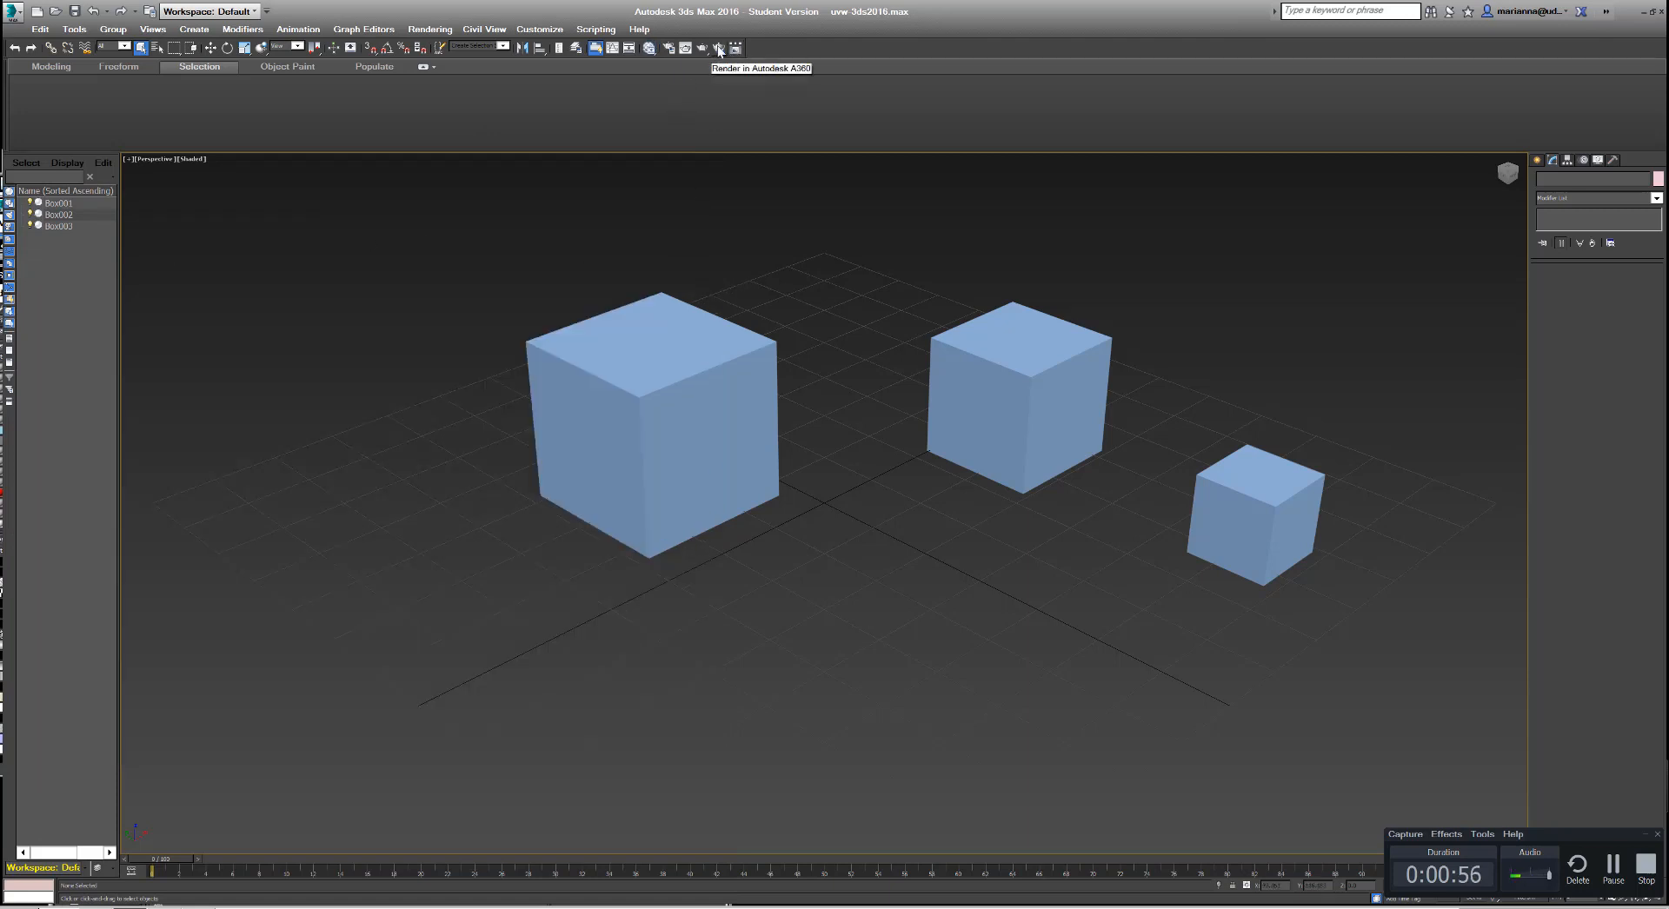
Step: Set the production renderer to NVIDIA mental ray in the render setup
left_click(671, 49)
left_click(753, 102)
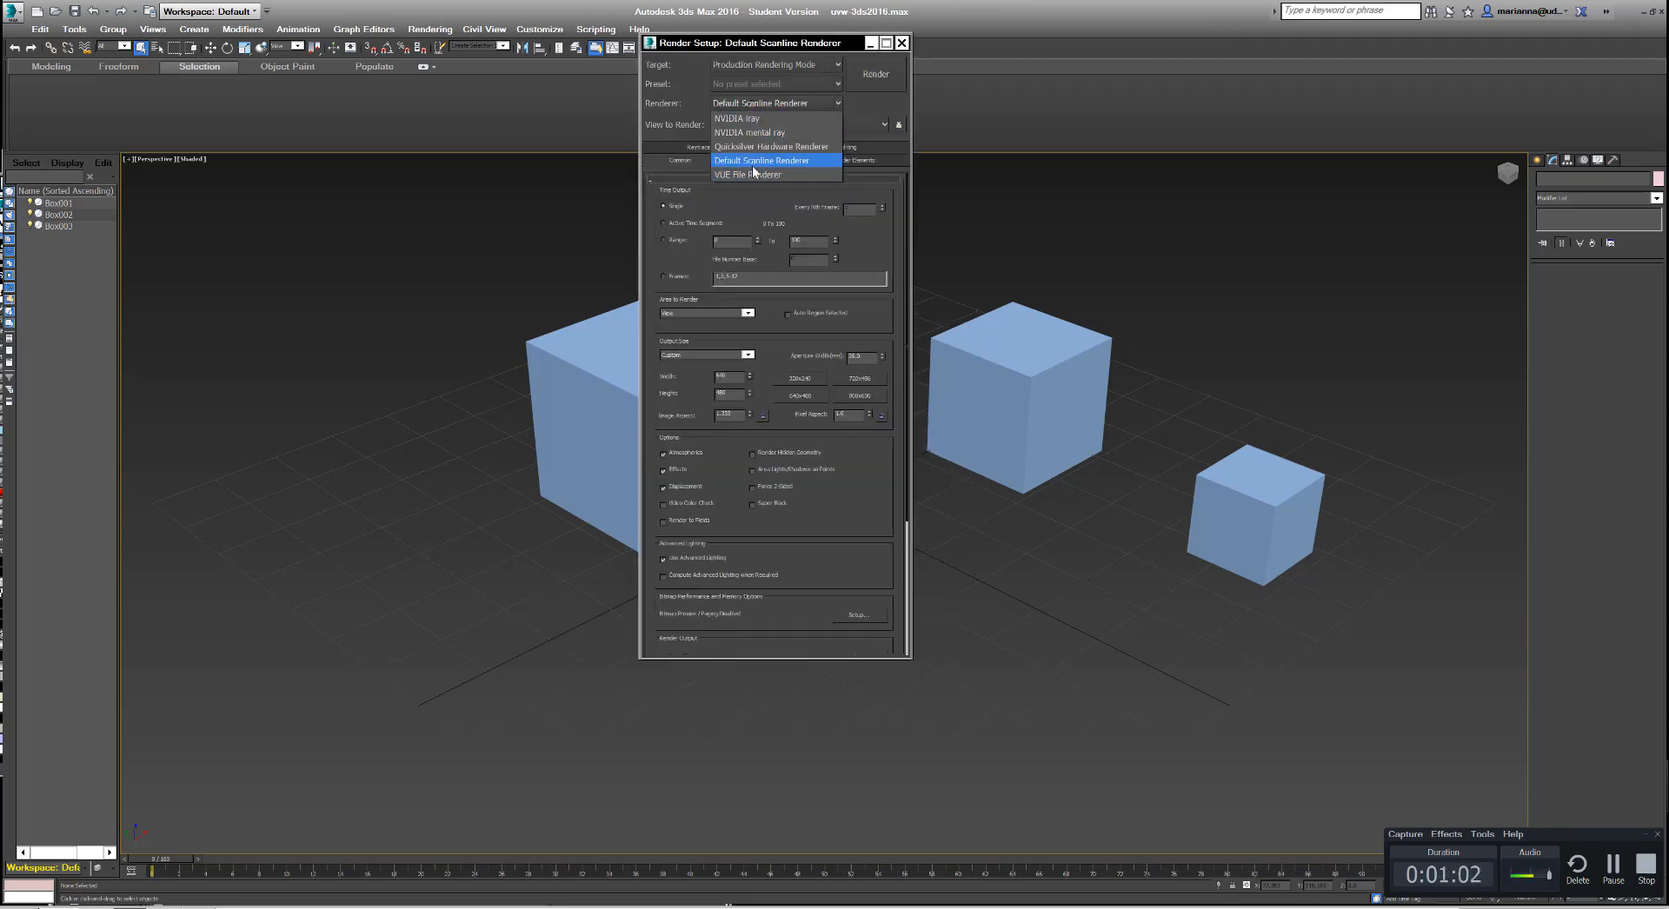
left_click(751, 133)
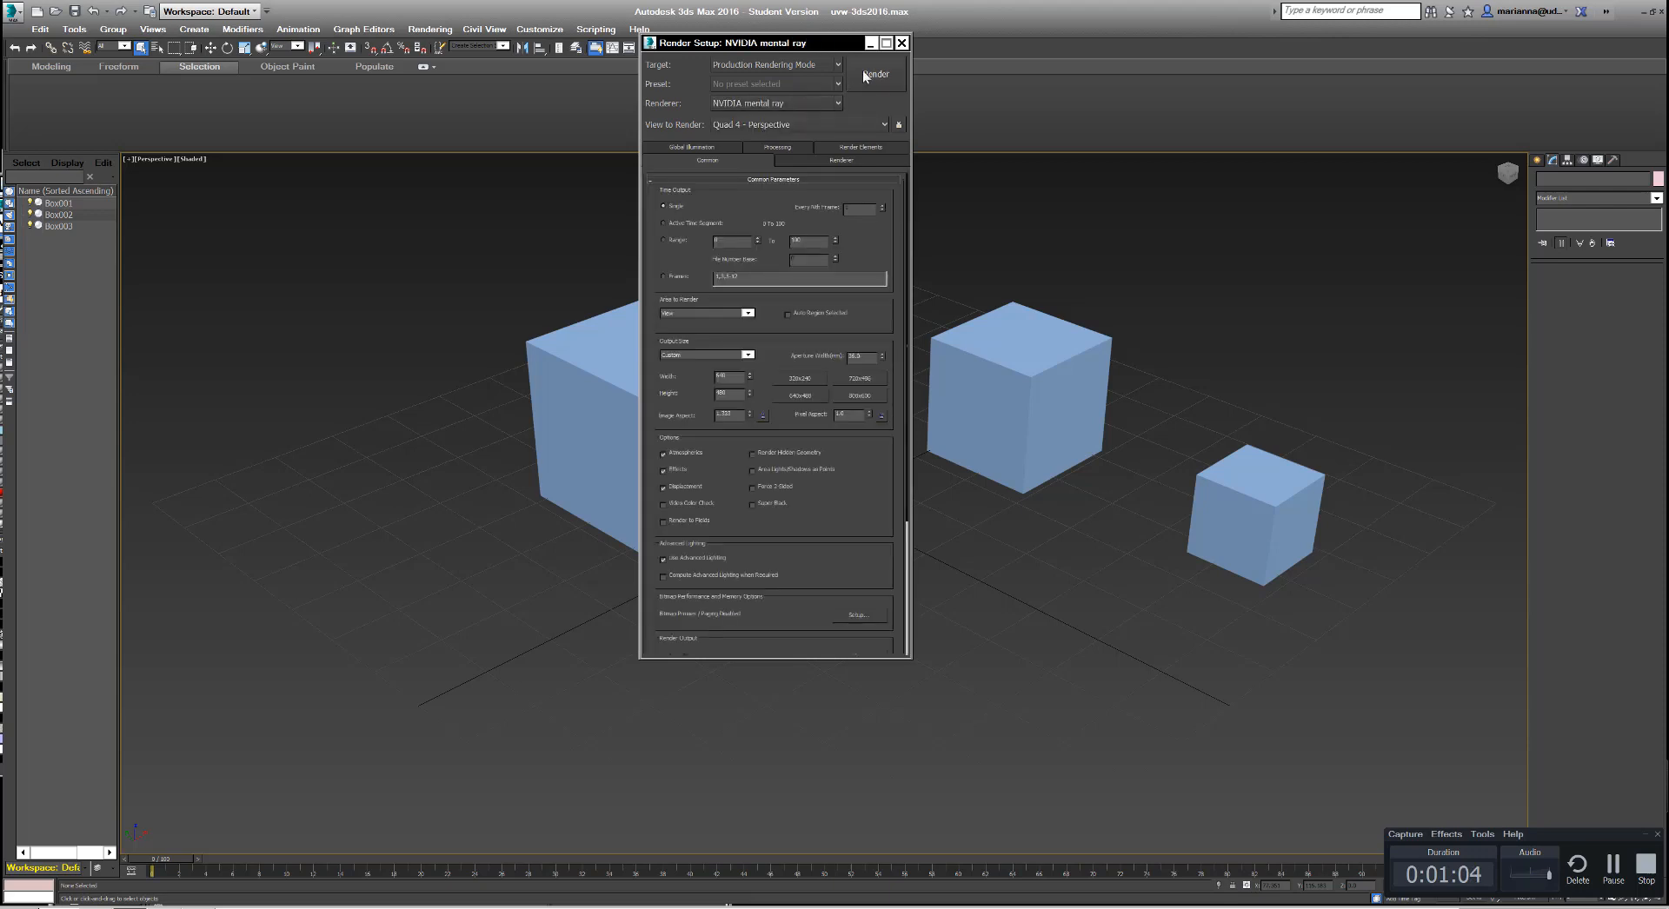
left_click(902, 43)
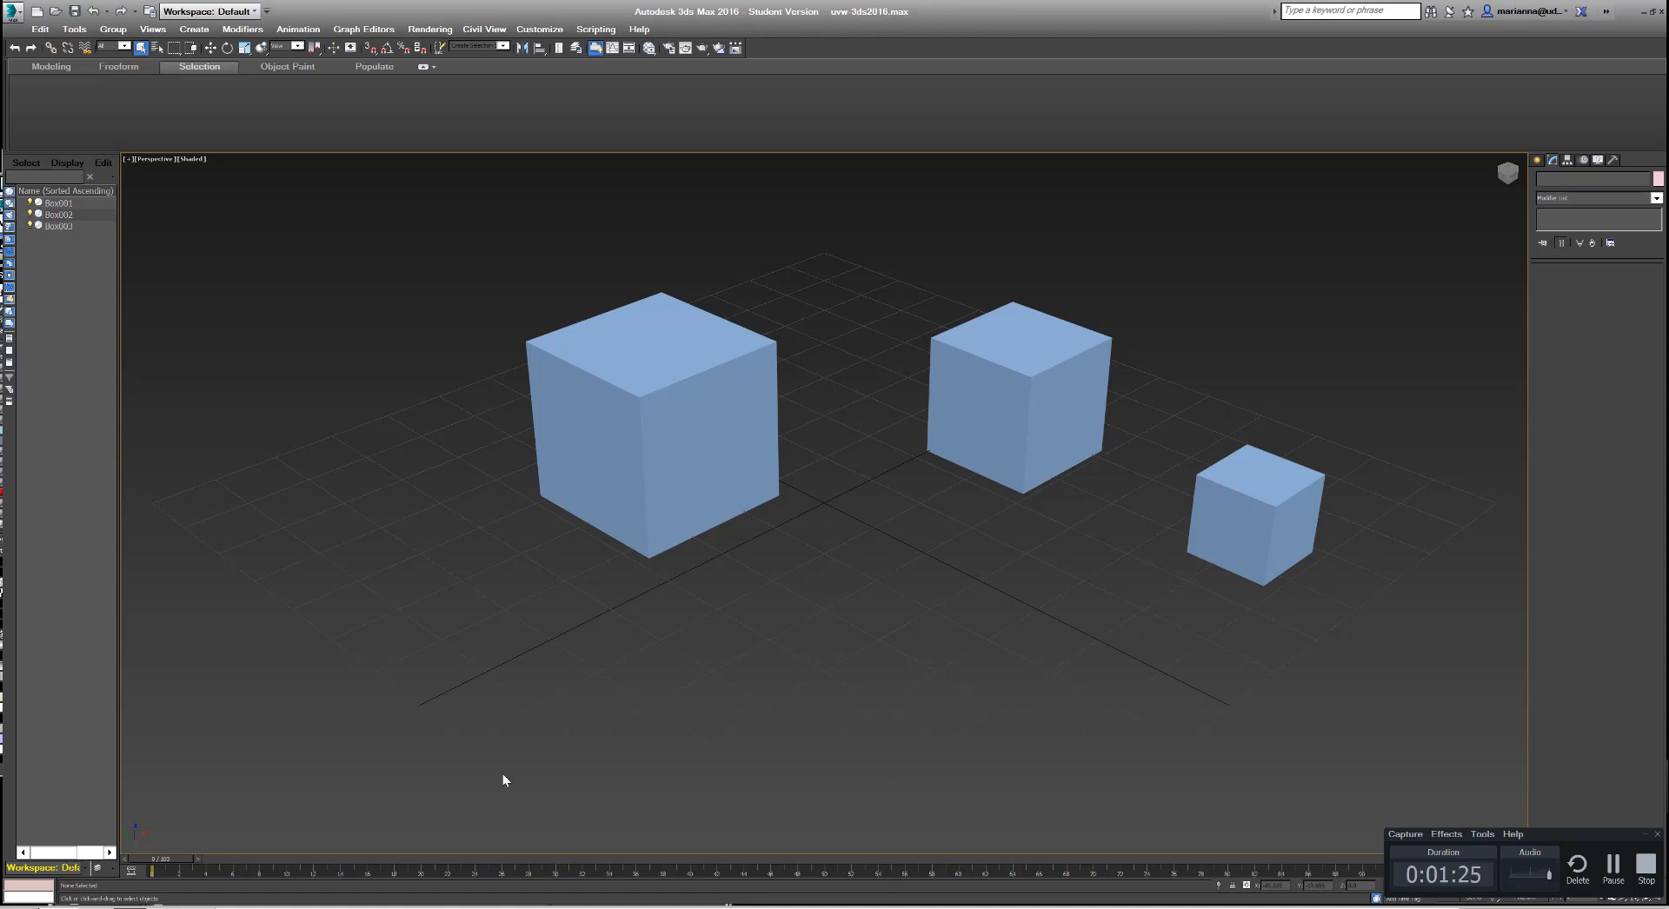
Step: Create a Standard material in the Slate Material Editor and open its parameters
key("m")
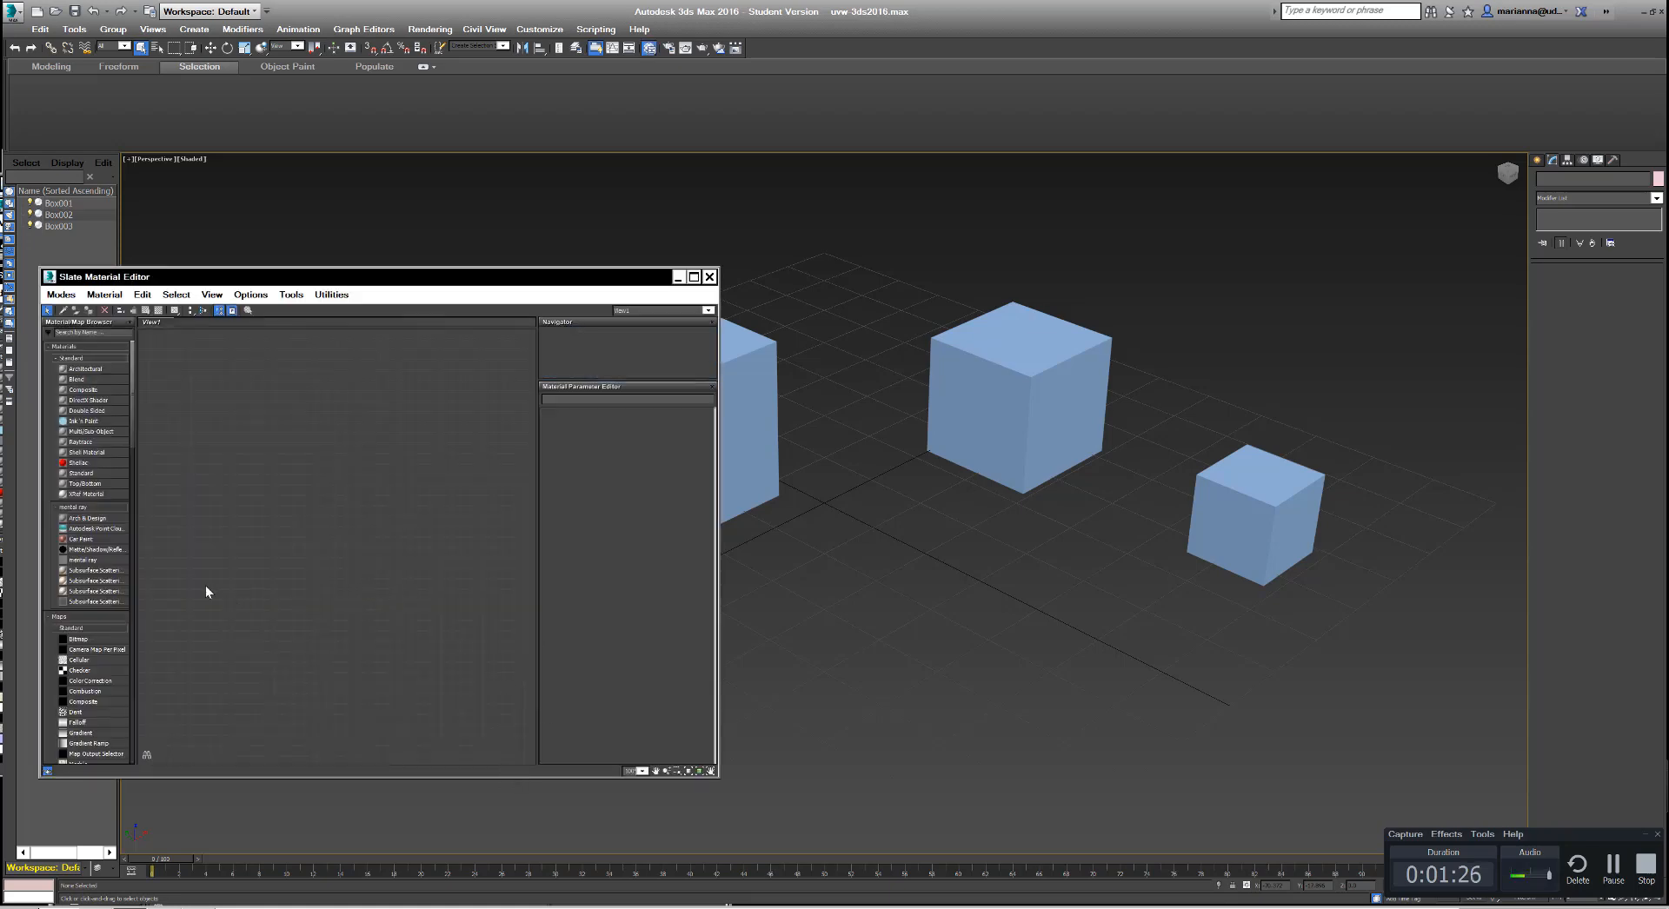
left_click_drag(215, 283, 209, 500)
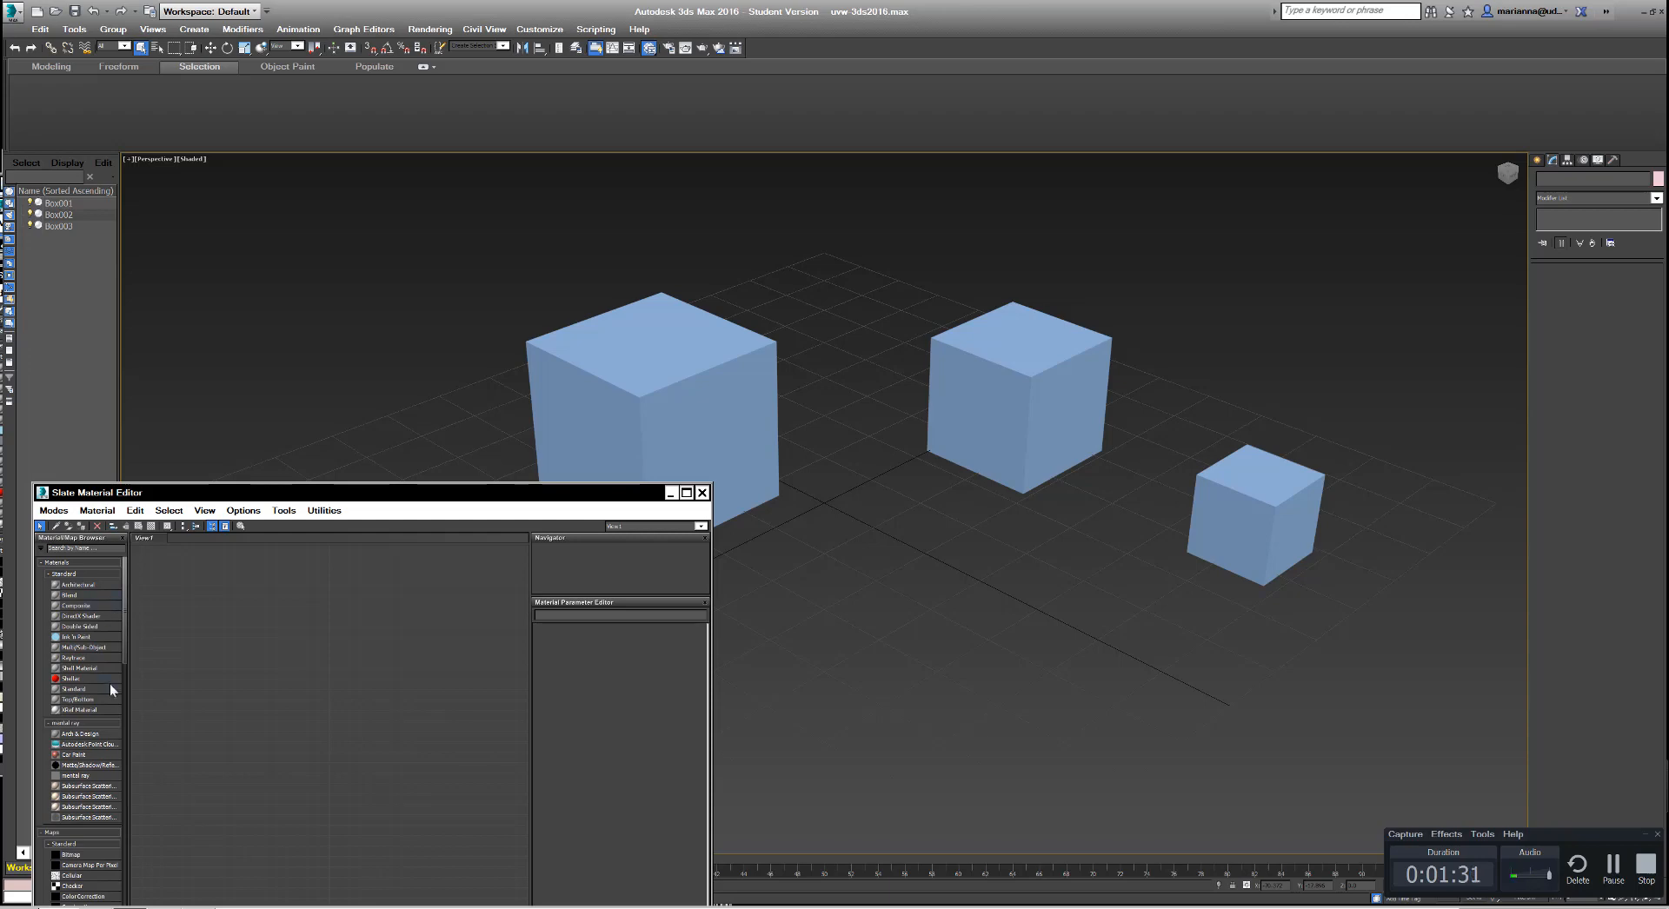
left_click_drag(80, 693, 308, 658)
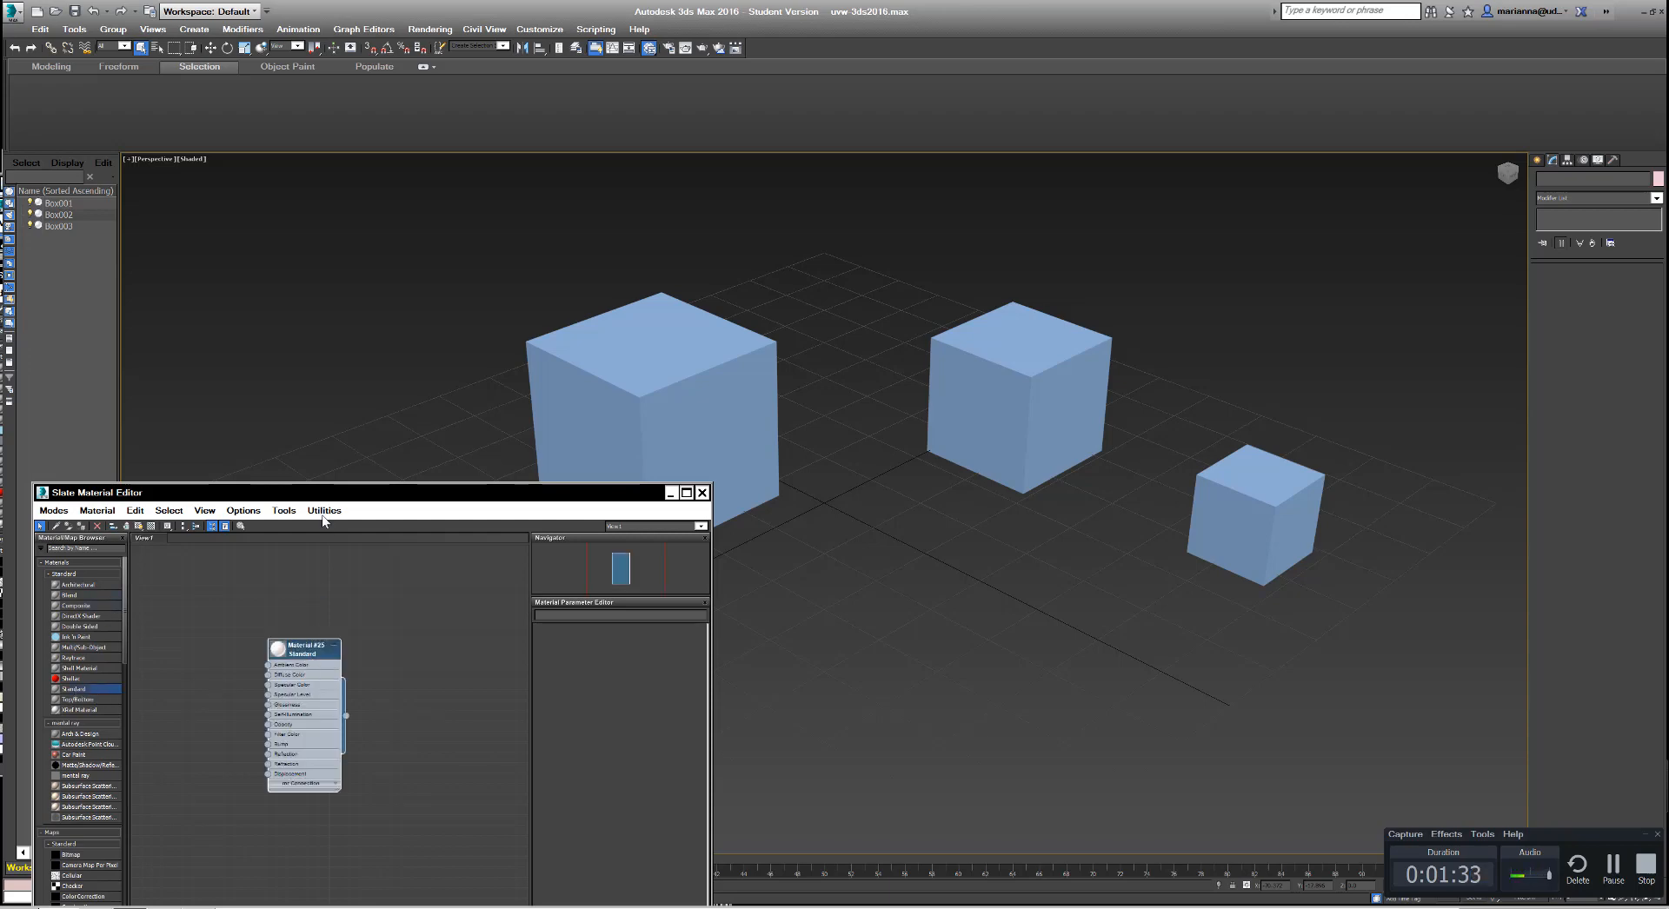
left_click_drag(363, 498, 372, 217)
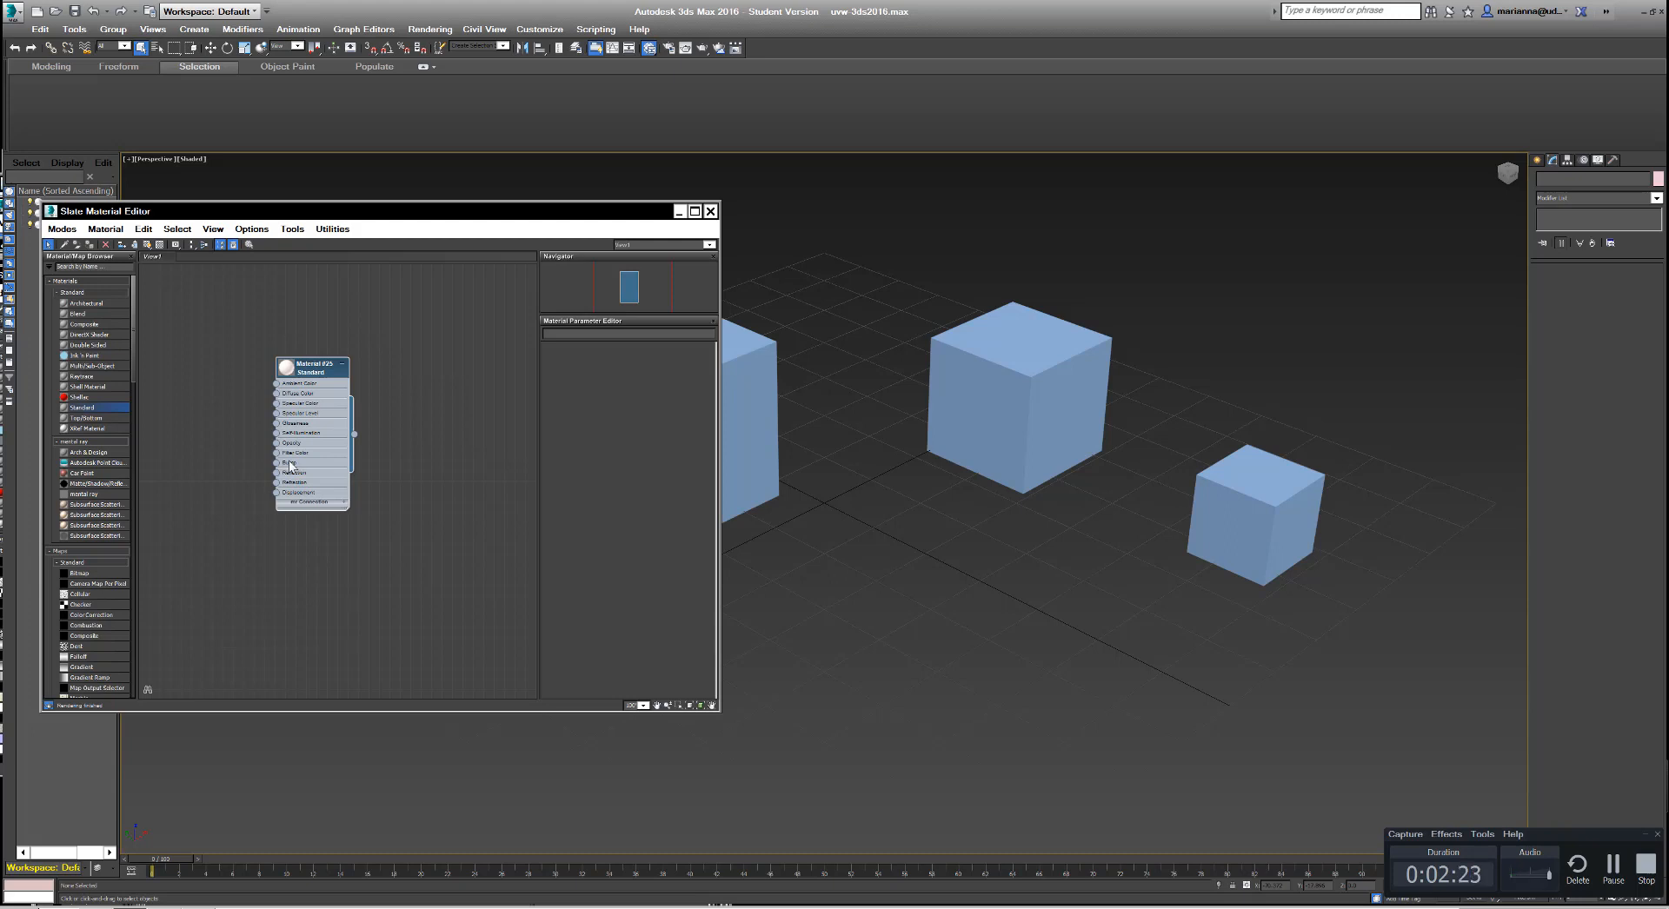
double_click(314, 373)
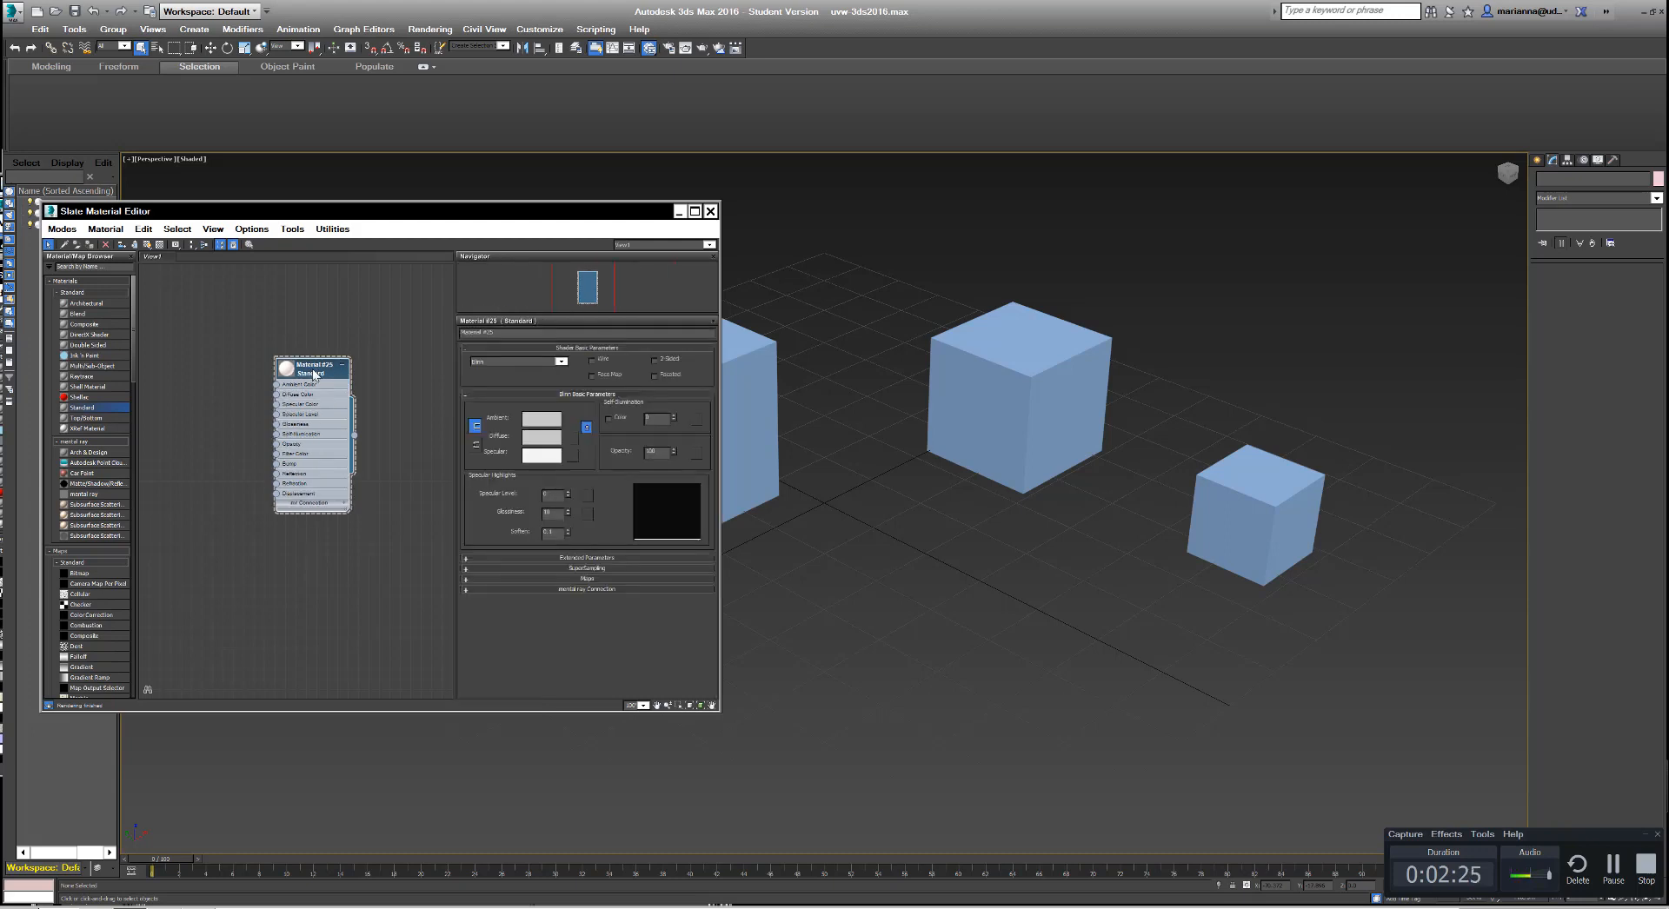
Step: Connect a Bitmap map using crate_diffuse.jpg to the Standard material's Diffuse Color
left_click(278, 399)
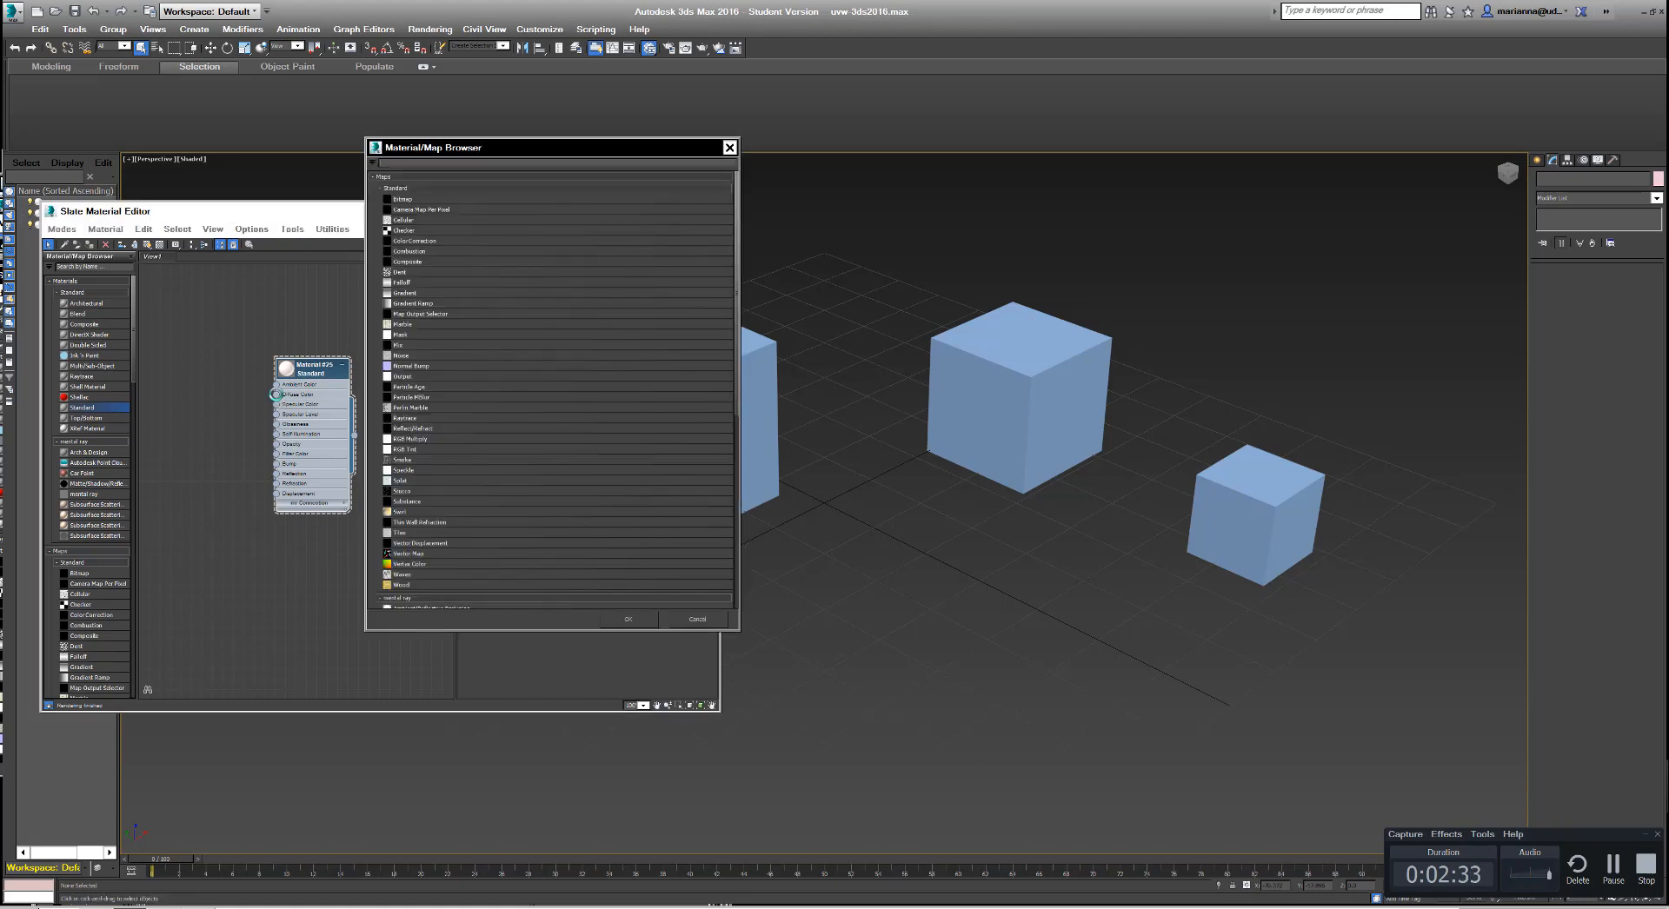
left_click(408, 200)
double_click(408, 200)
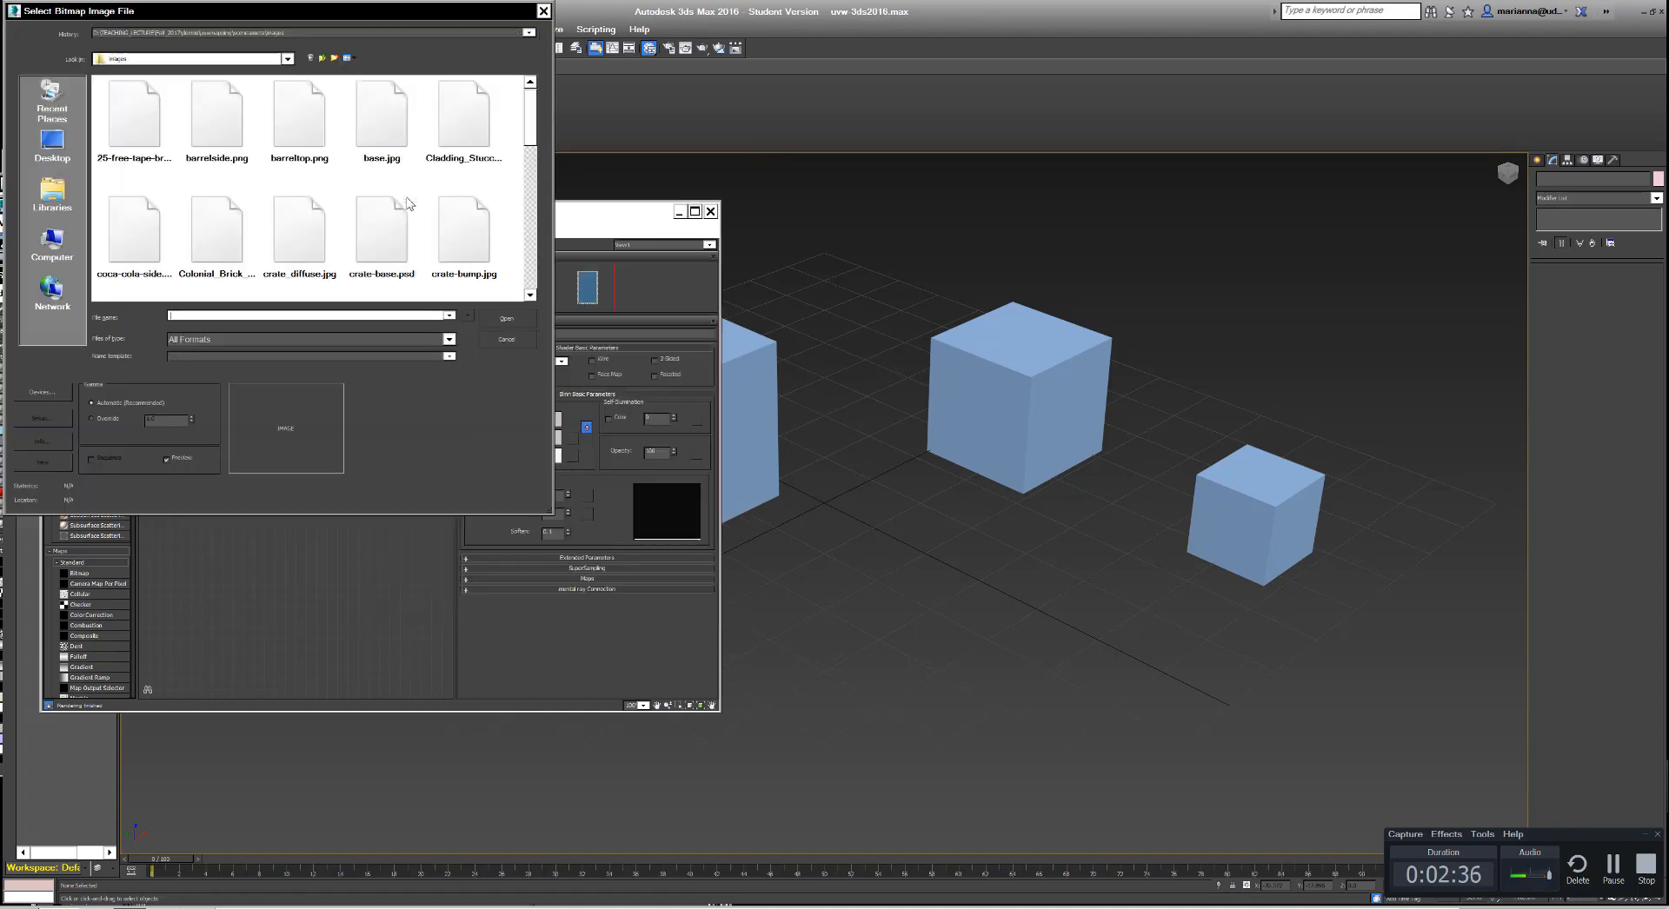
left_click(313, 253)
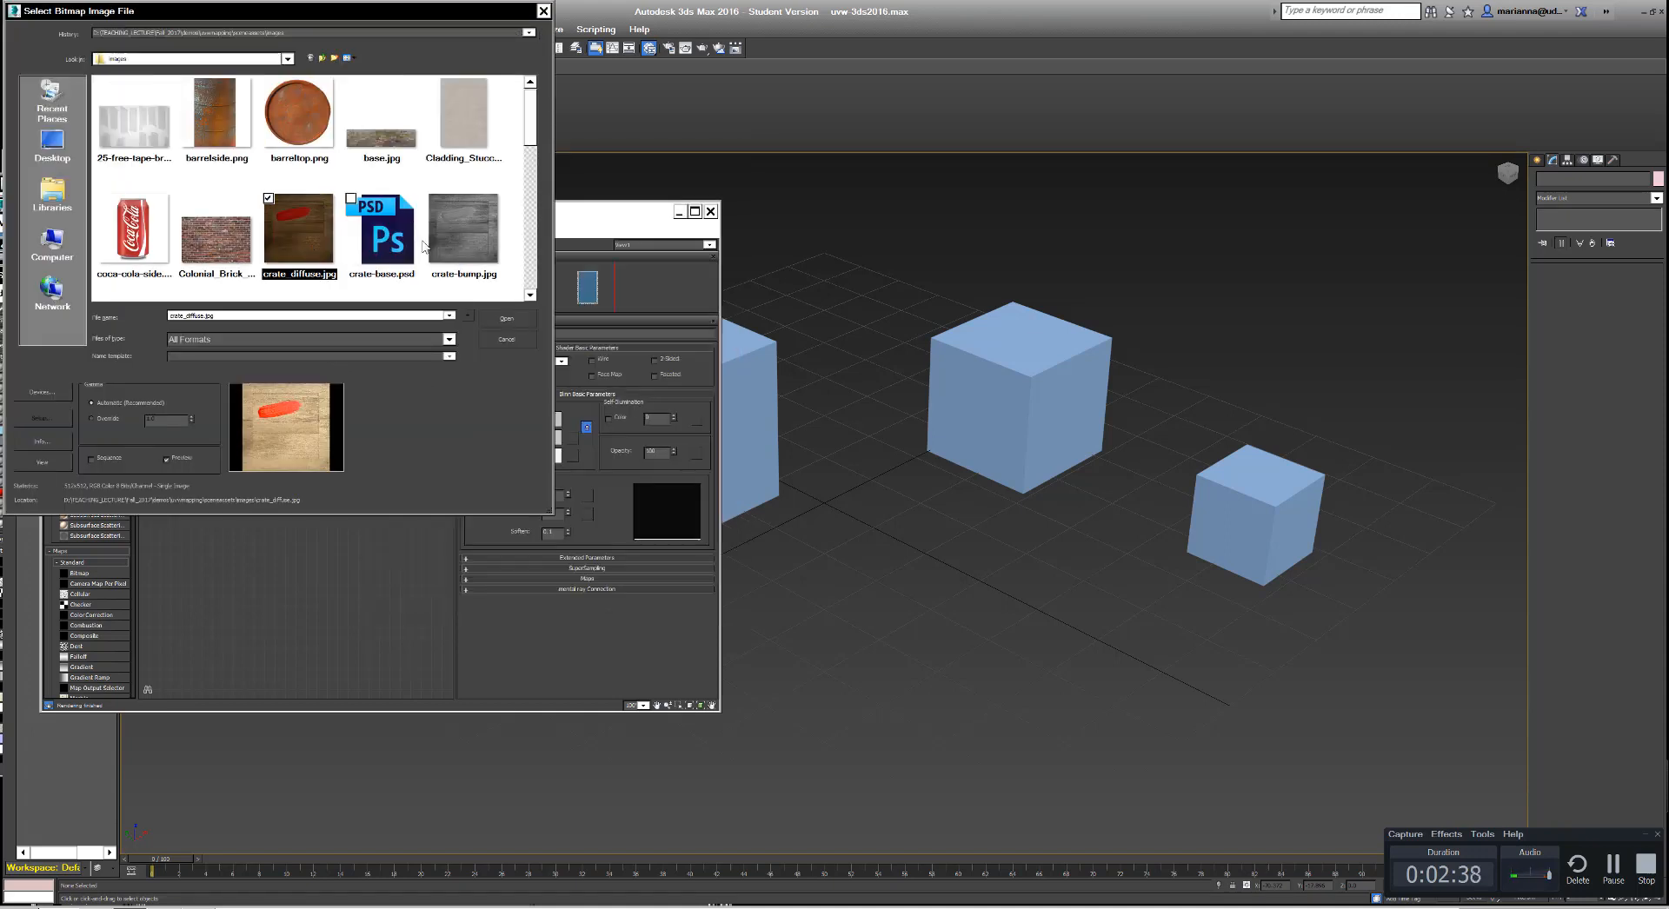
mouse_move(531, 123)
left_mouse_down()
mouse_move(521, 281)
mouse_move(531, 146)
left_mouse_up()
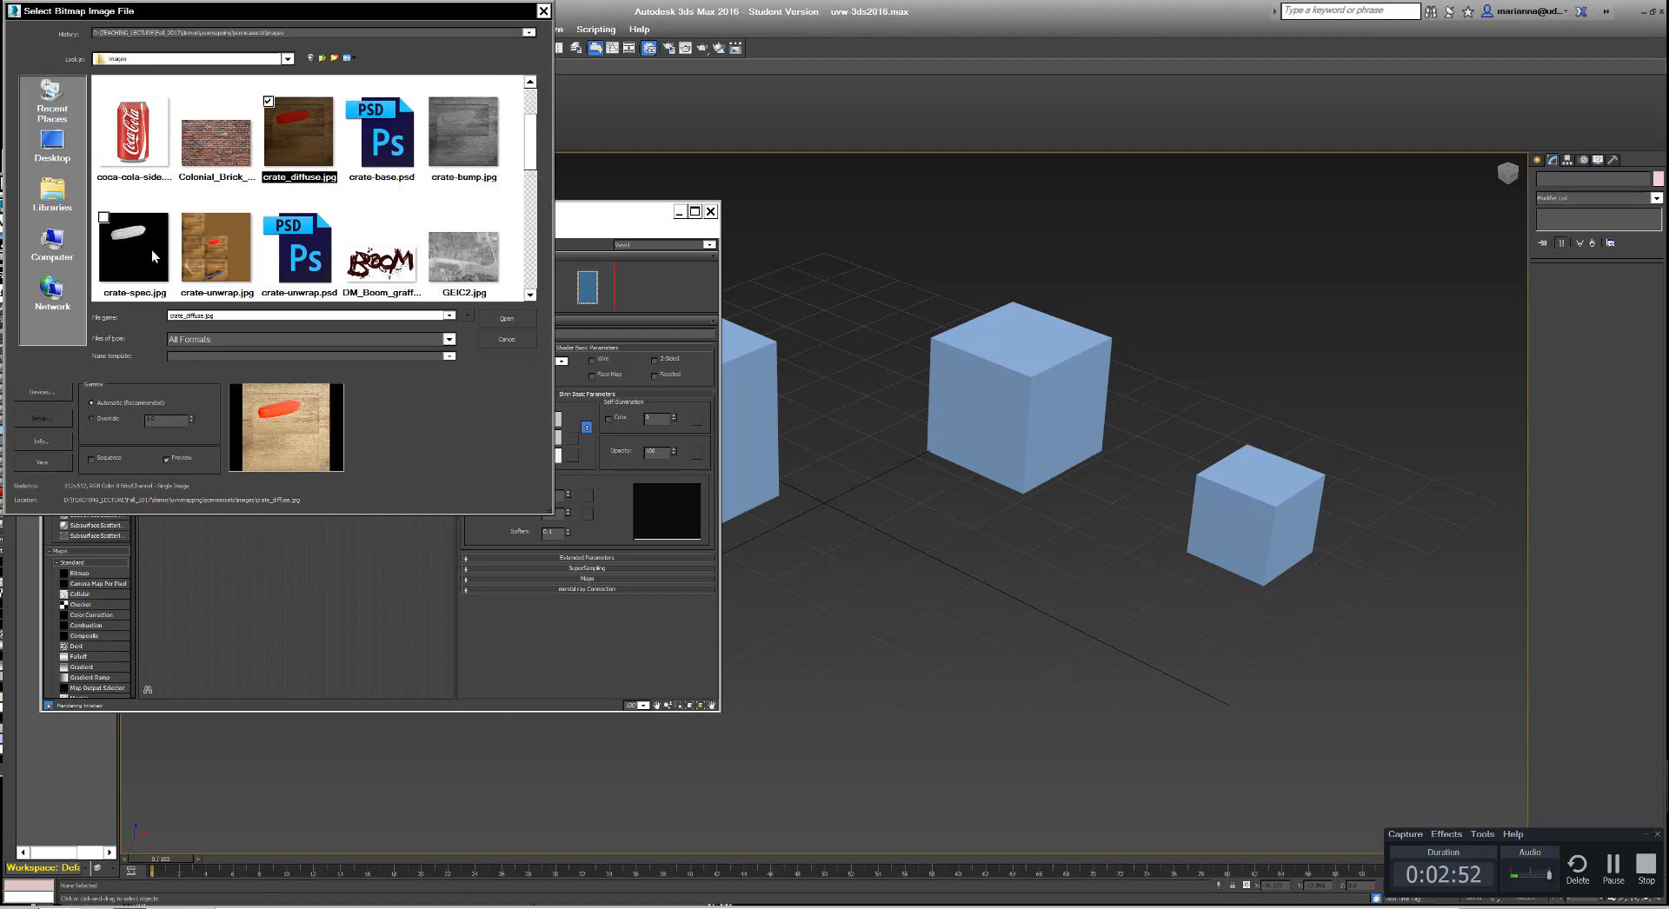
left_click(508, 322)
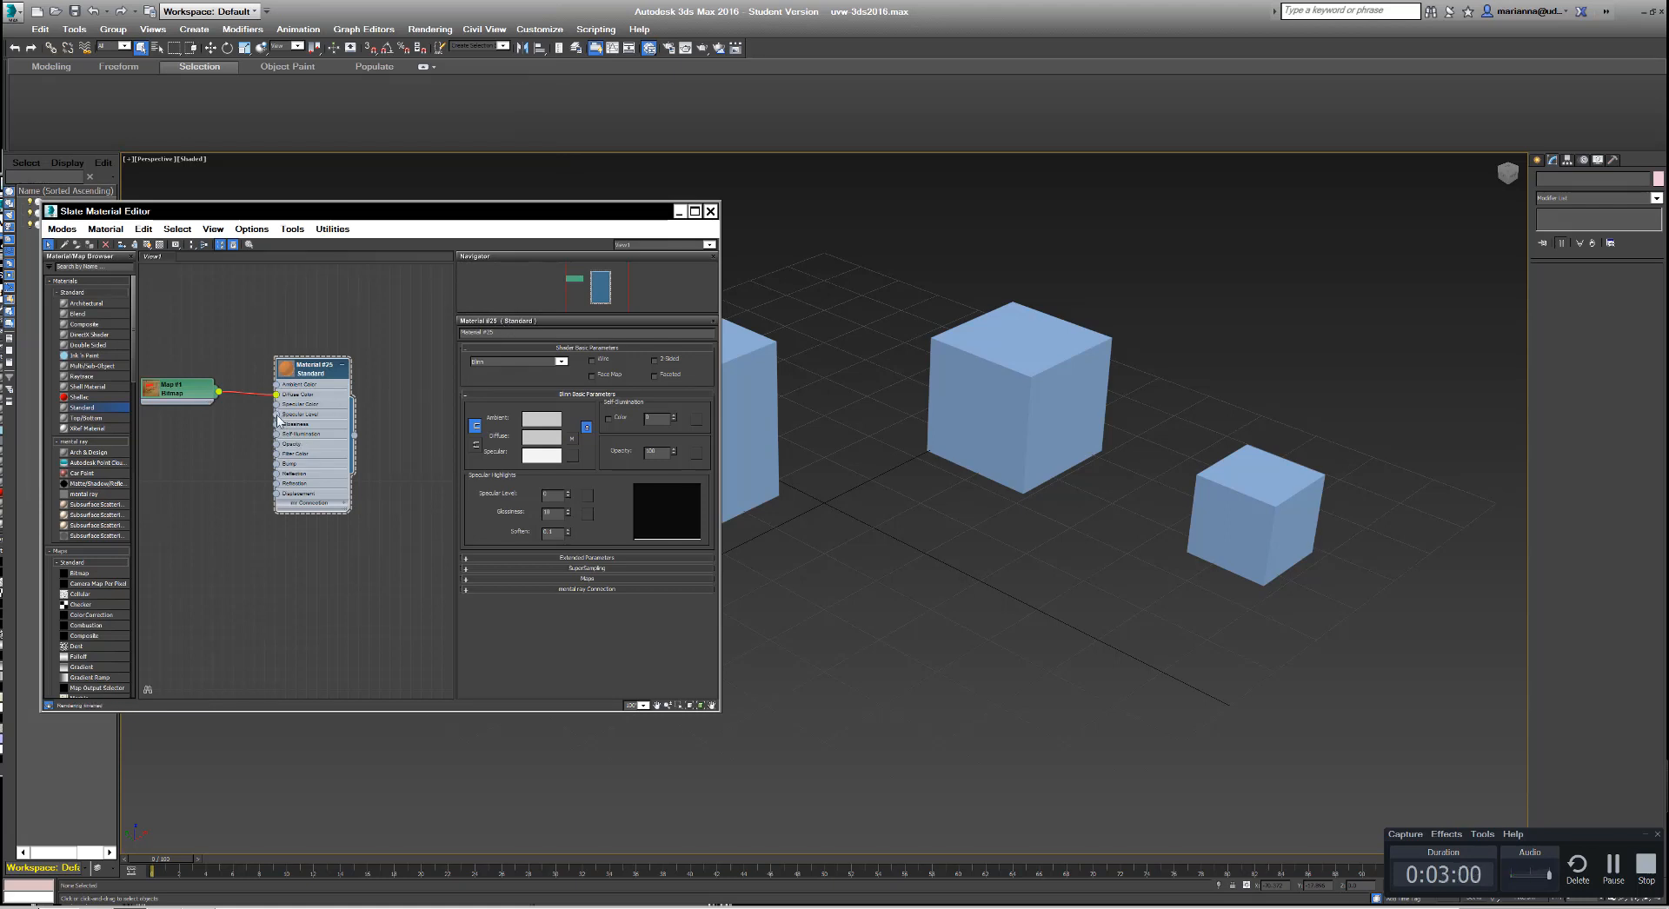
Step: Connect a Bitmap map using crate-spec.jpg to the material's Specular Level
left_click(278, 420)
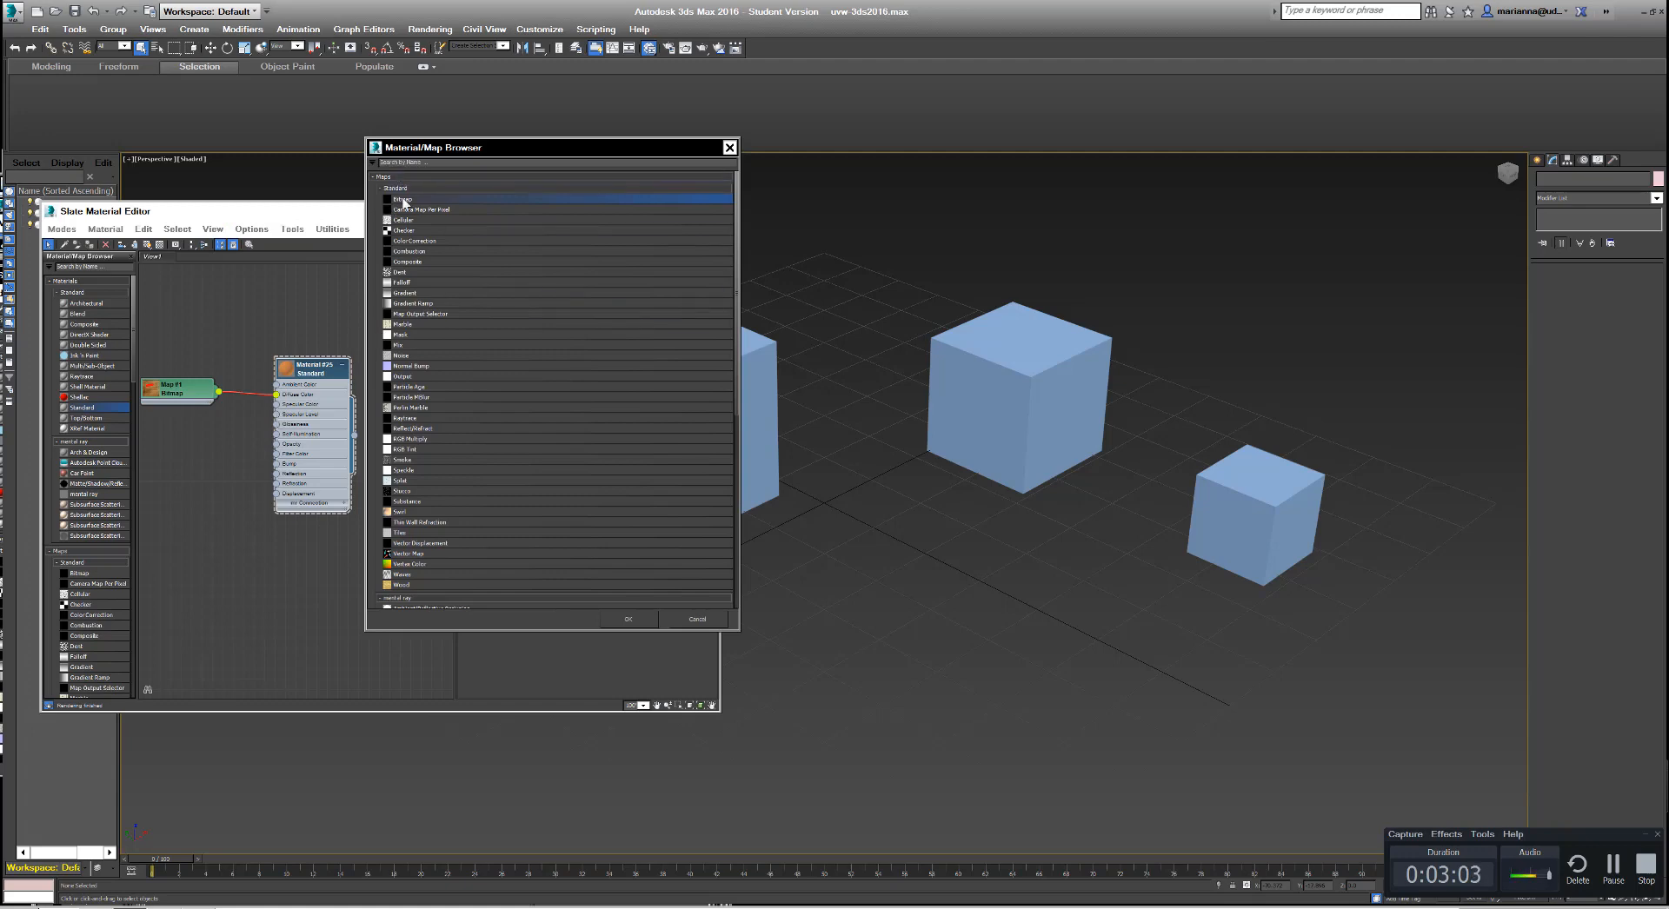
double_click(401, 200)
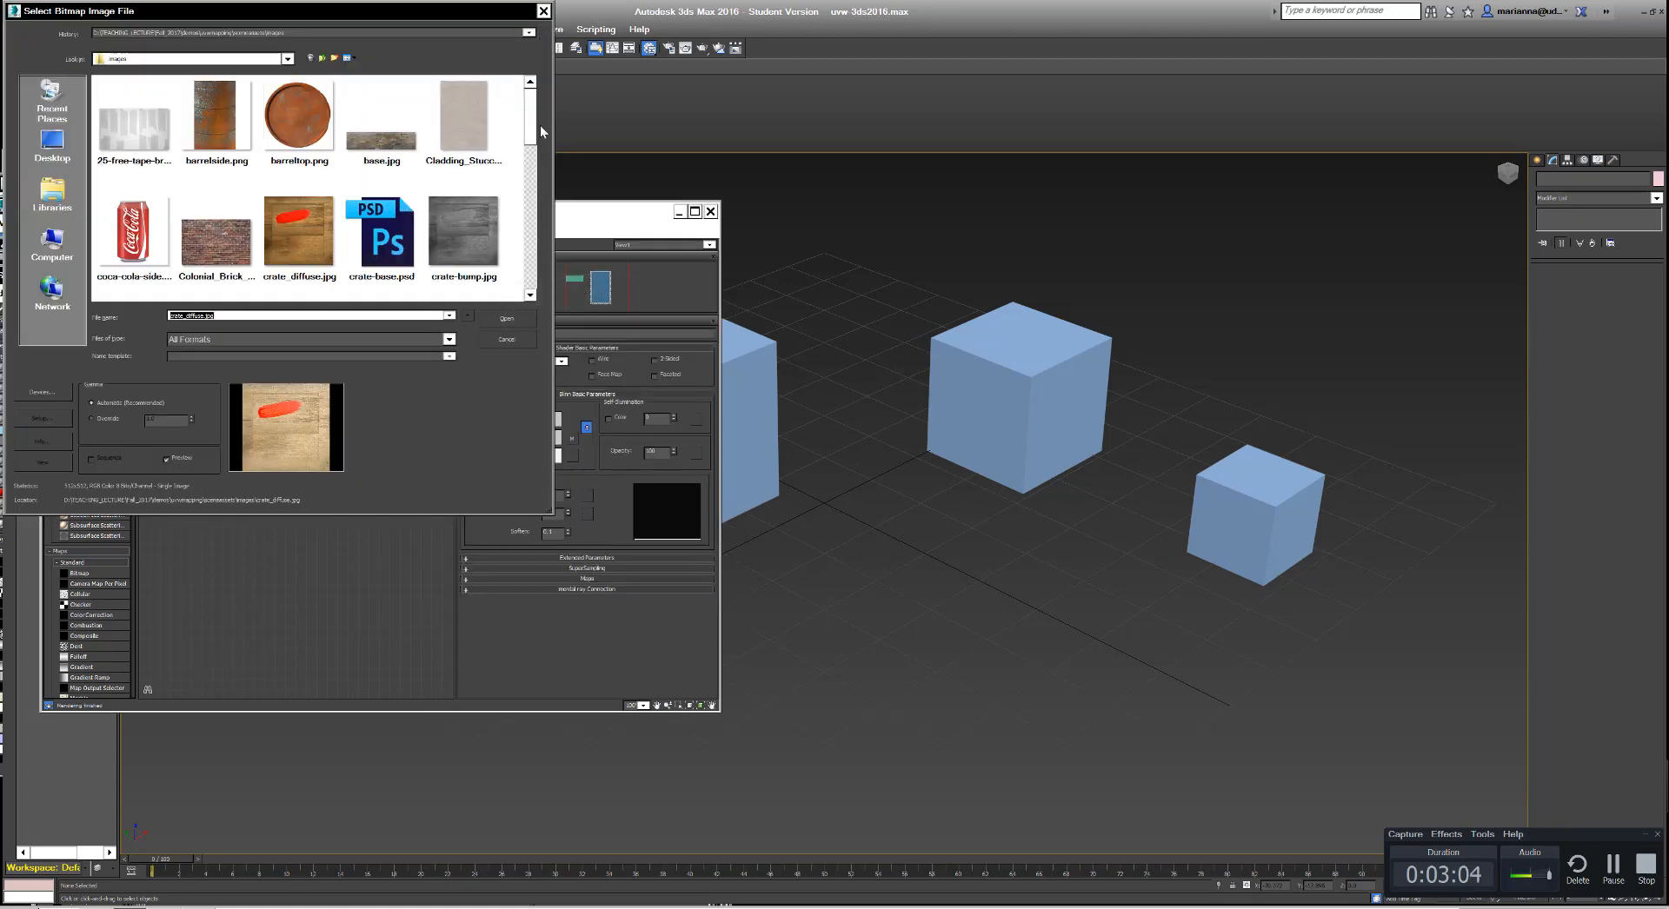
scroll(298, 231, "down", 3)
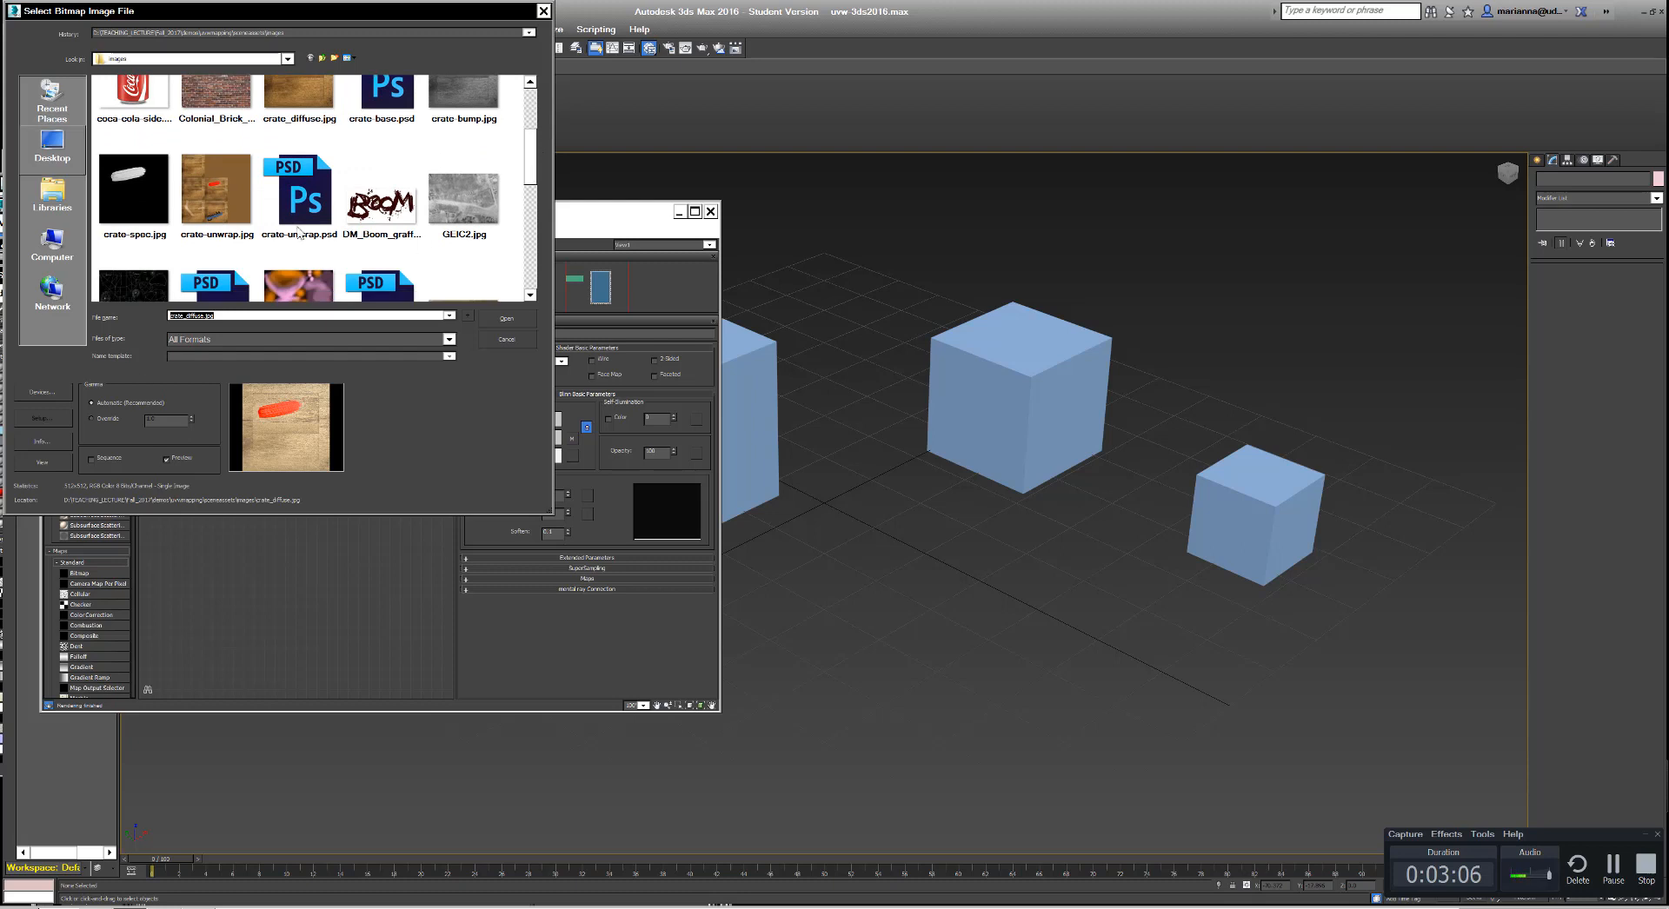
left_click(136, 194)
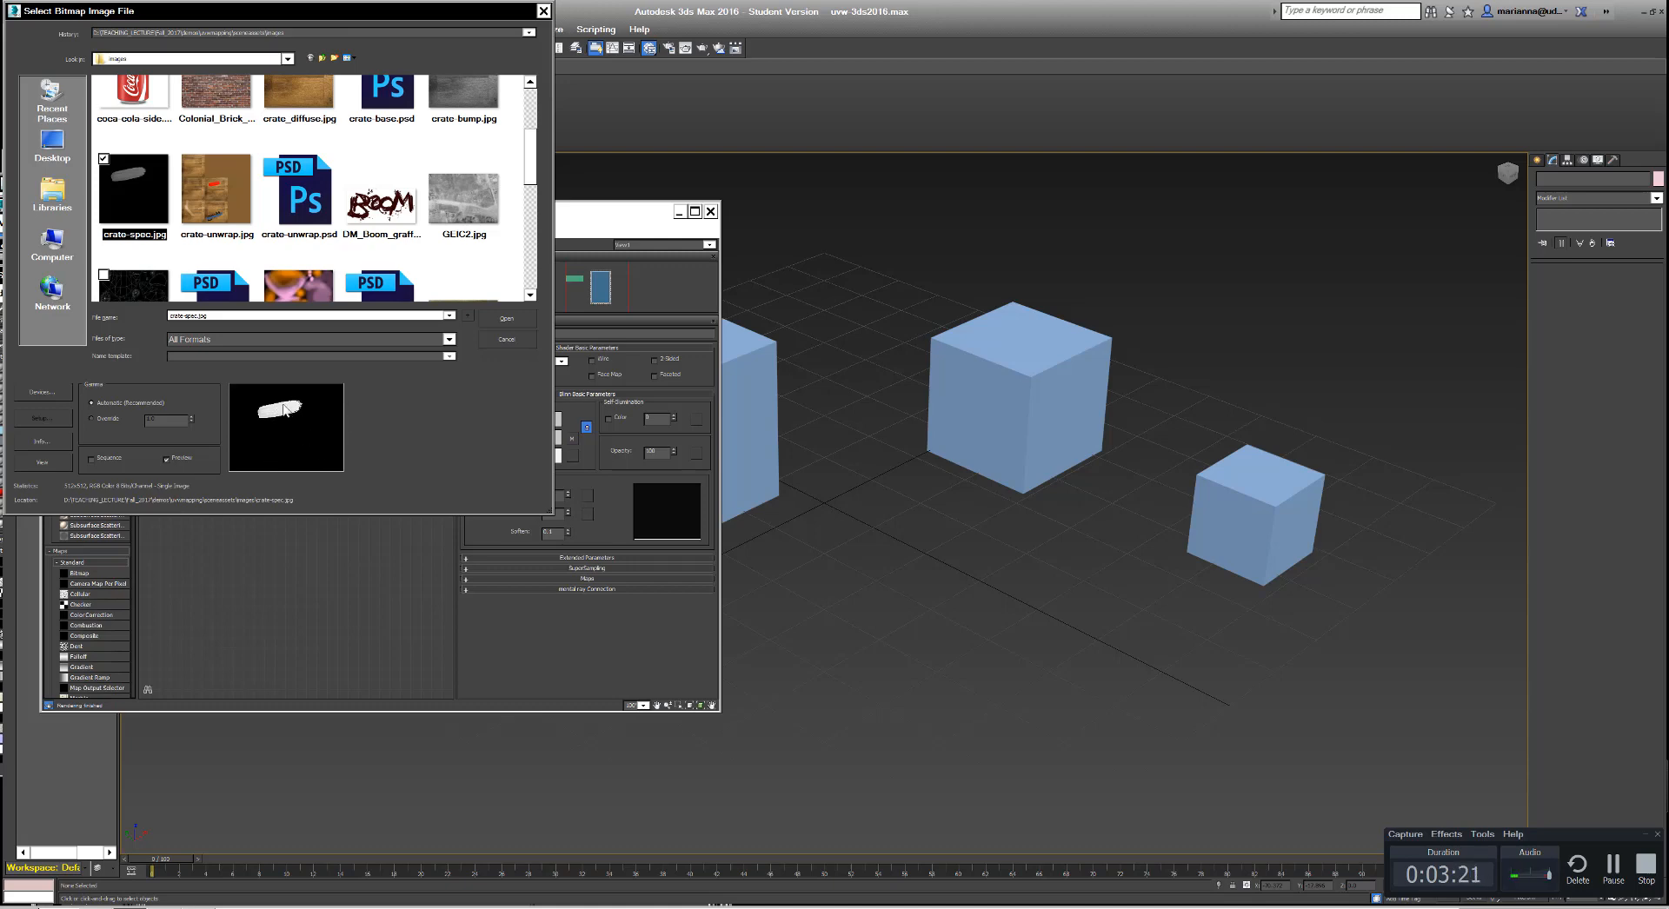
left_click(507, 318)
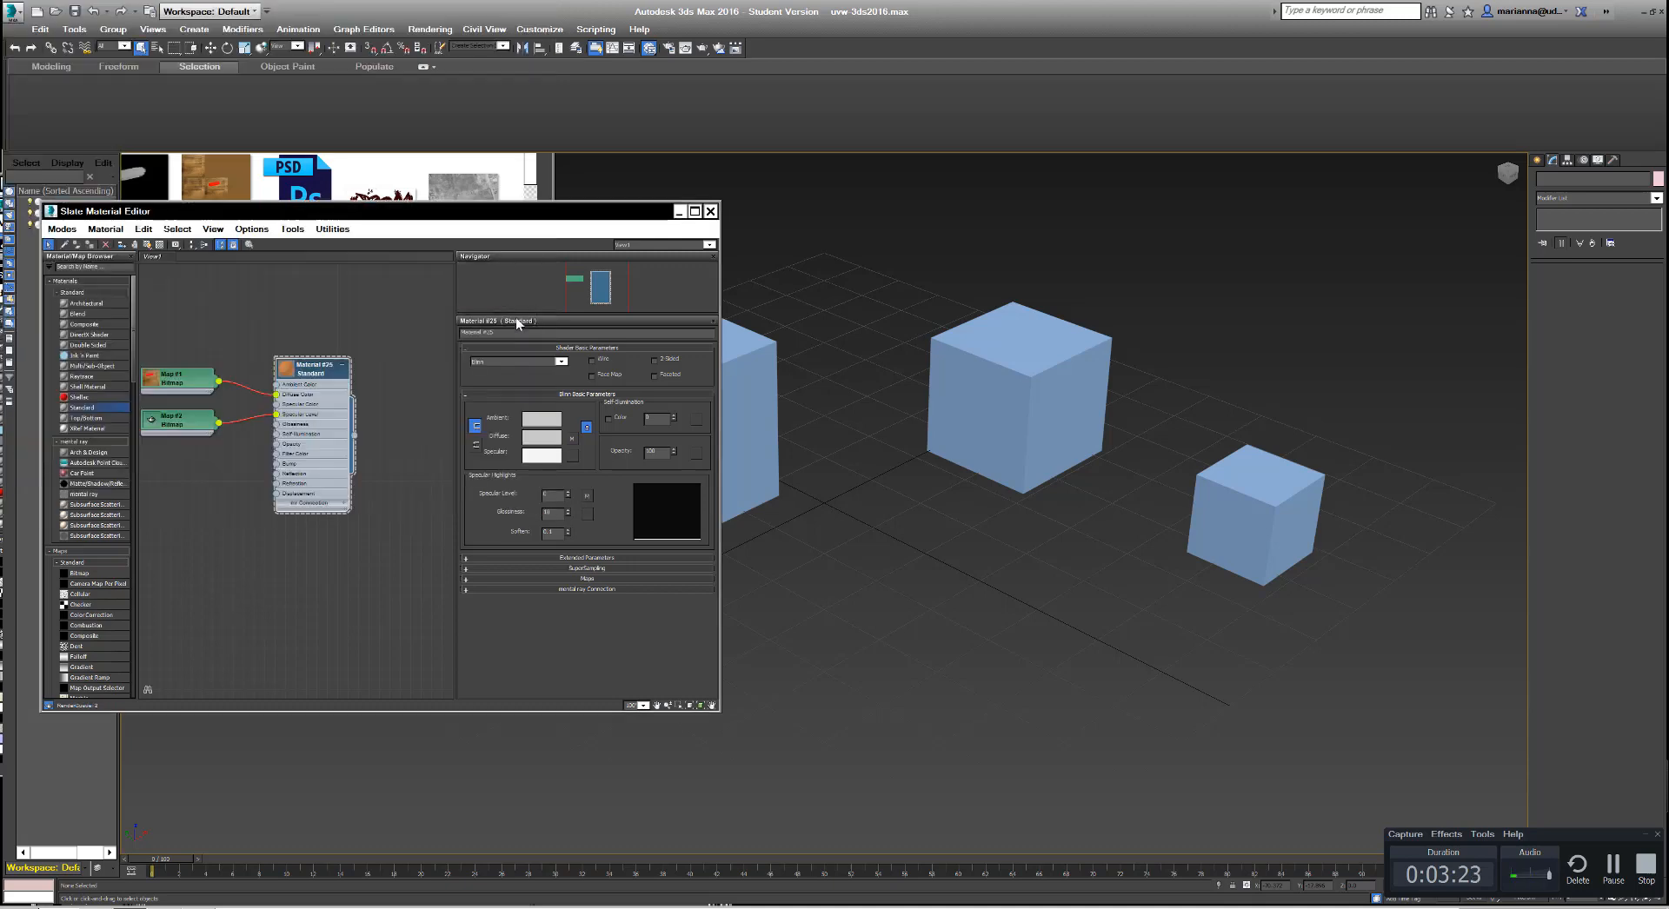
Step: Connect a Bitmap map using crate-bump.jpg to the material's Bump slot
left_click(278, 467)
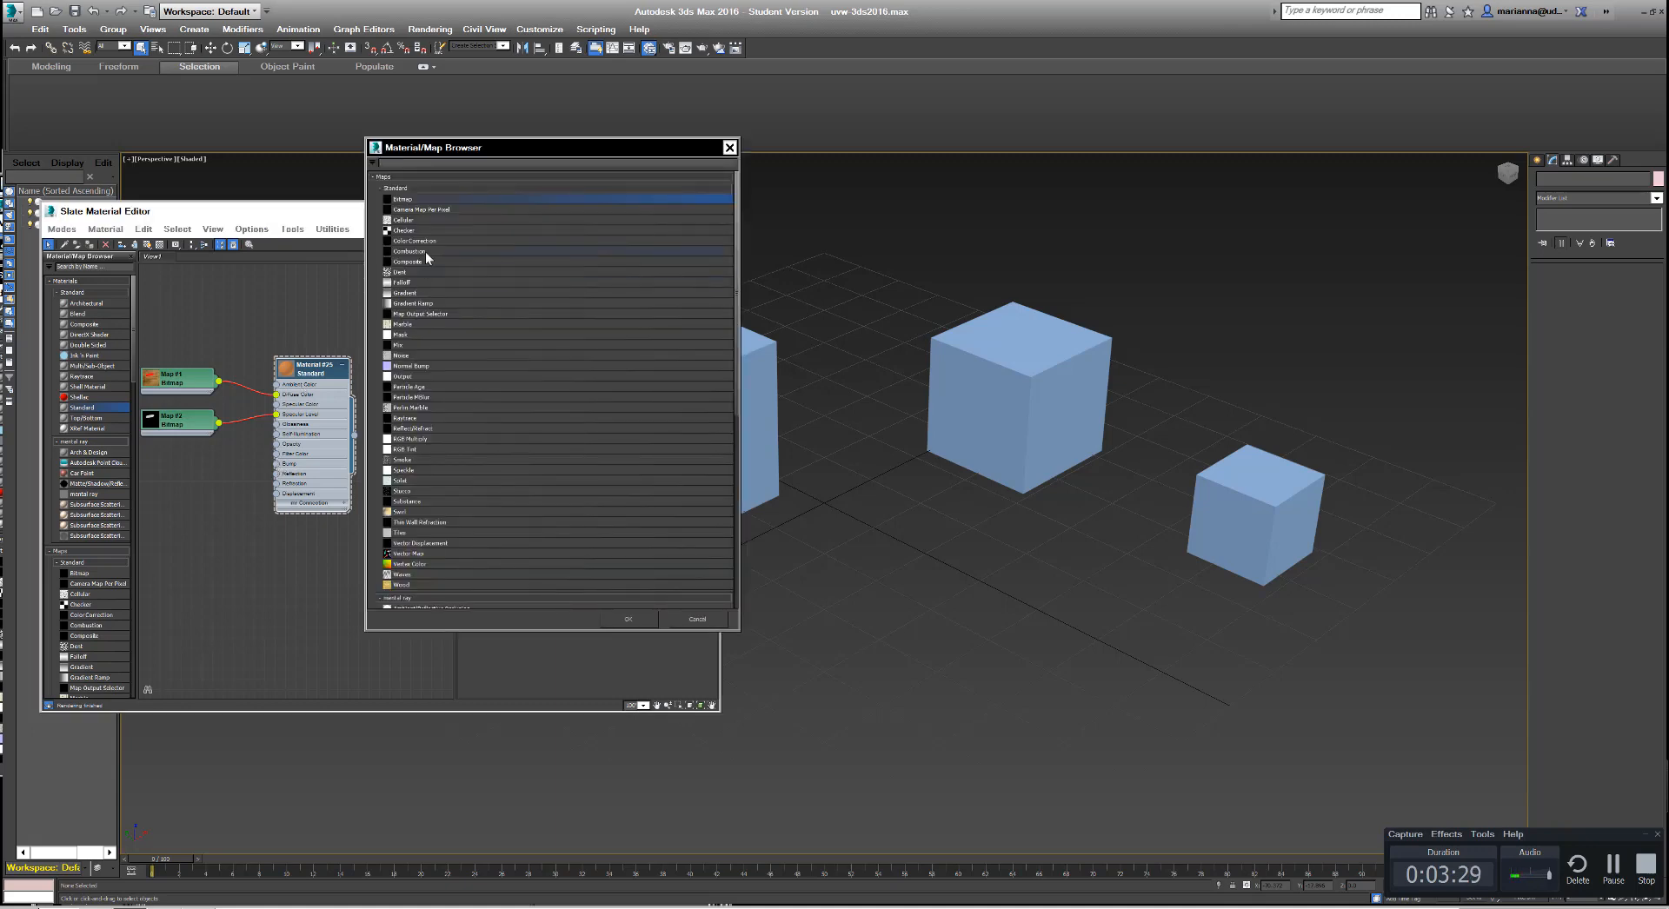
double_click(400, 201)
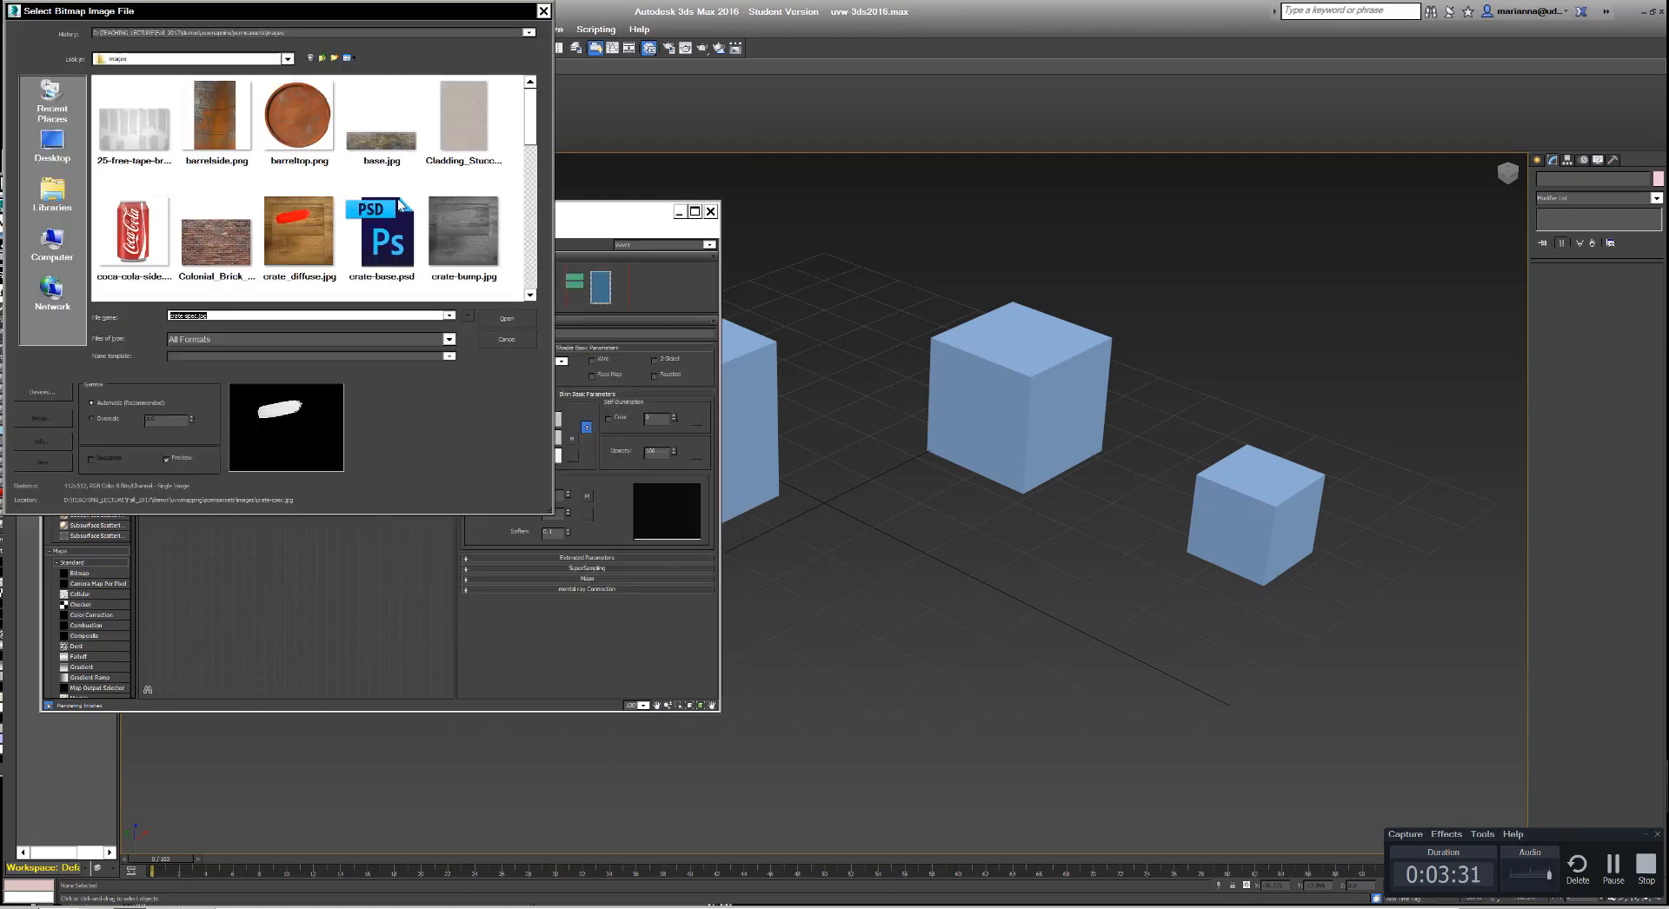
left_click(471, 228)
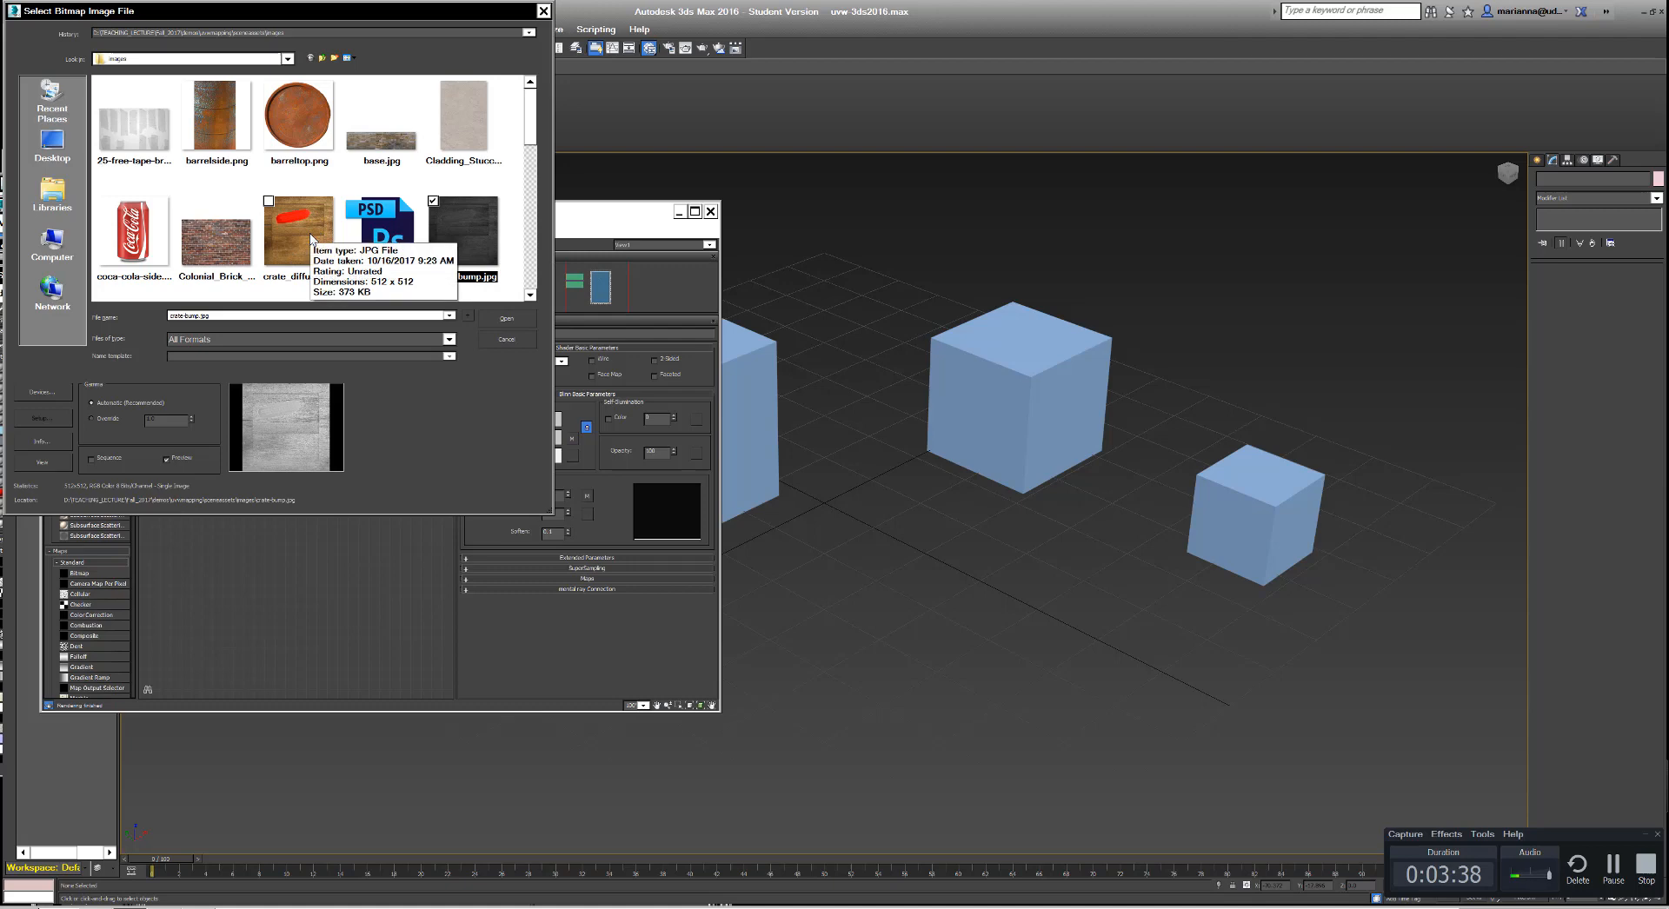
scroll(312, 239, "down", 1)
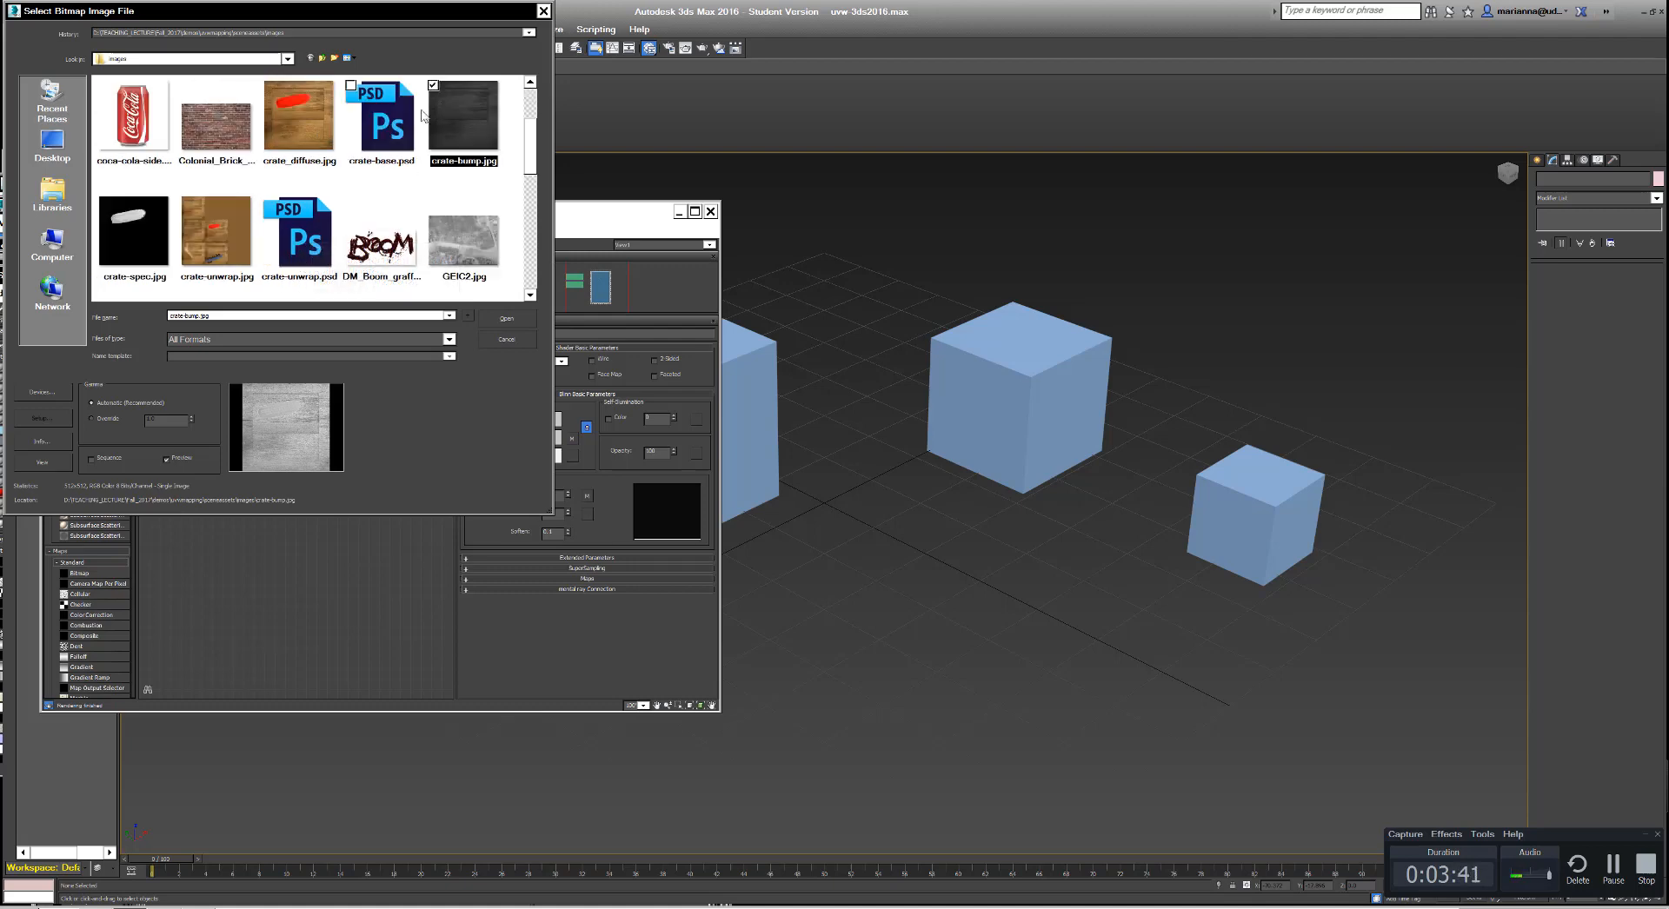
left_click(515, 318)
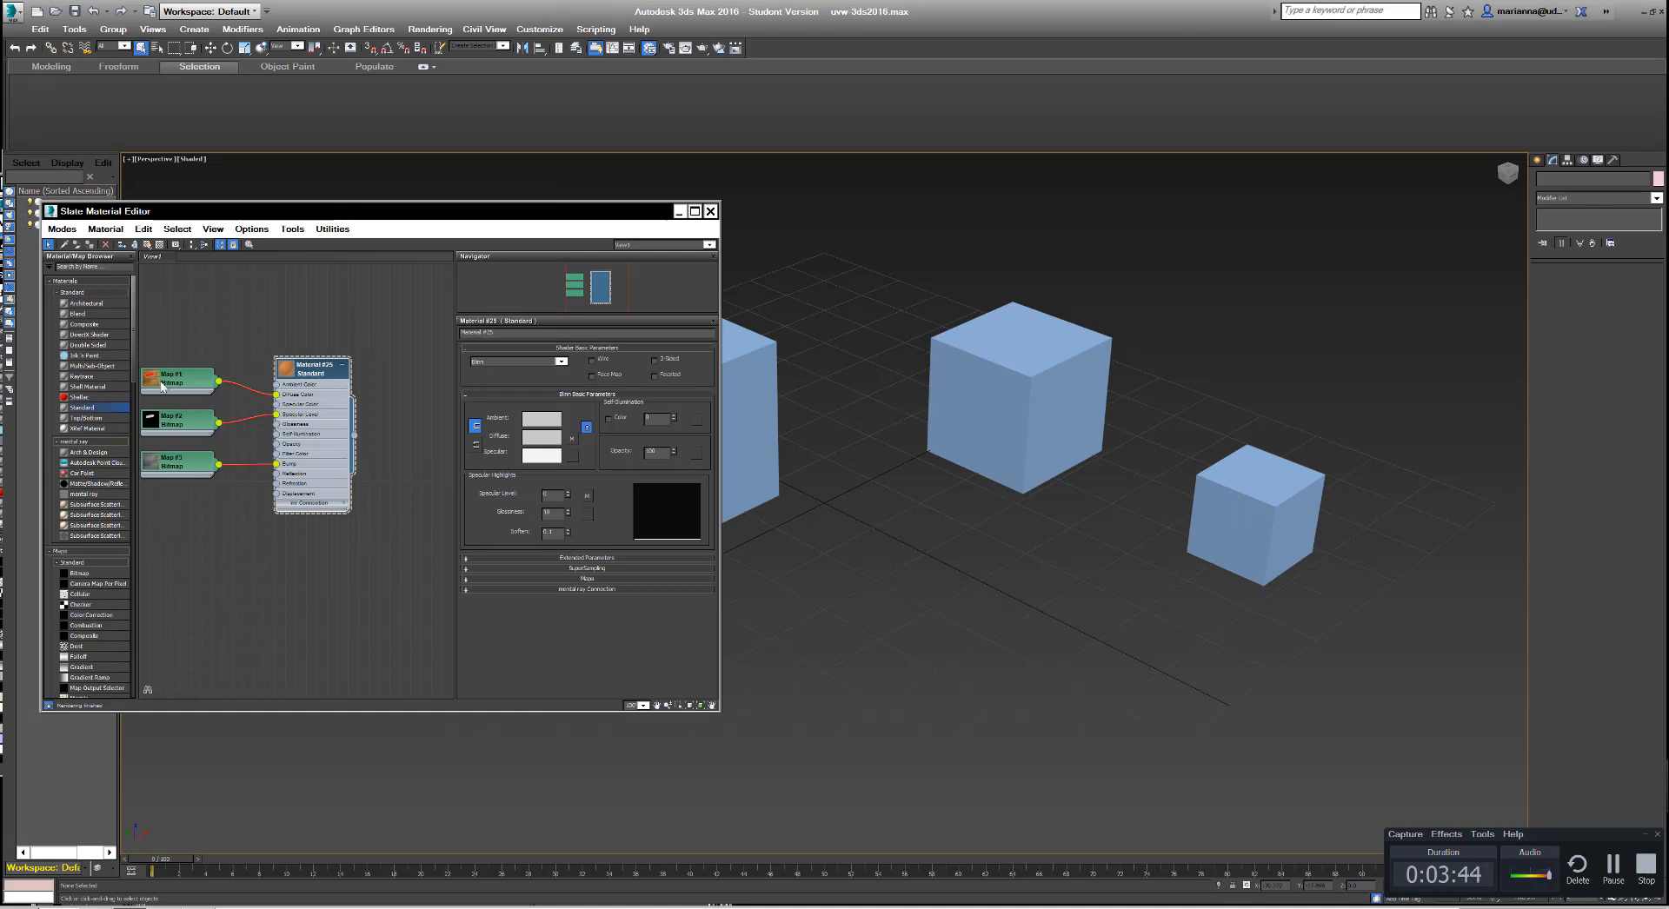
Step: Enlarge the sample sphere preview on the Standard material's node
double_click(282, 368)
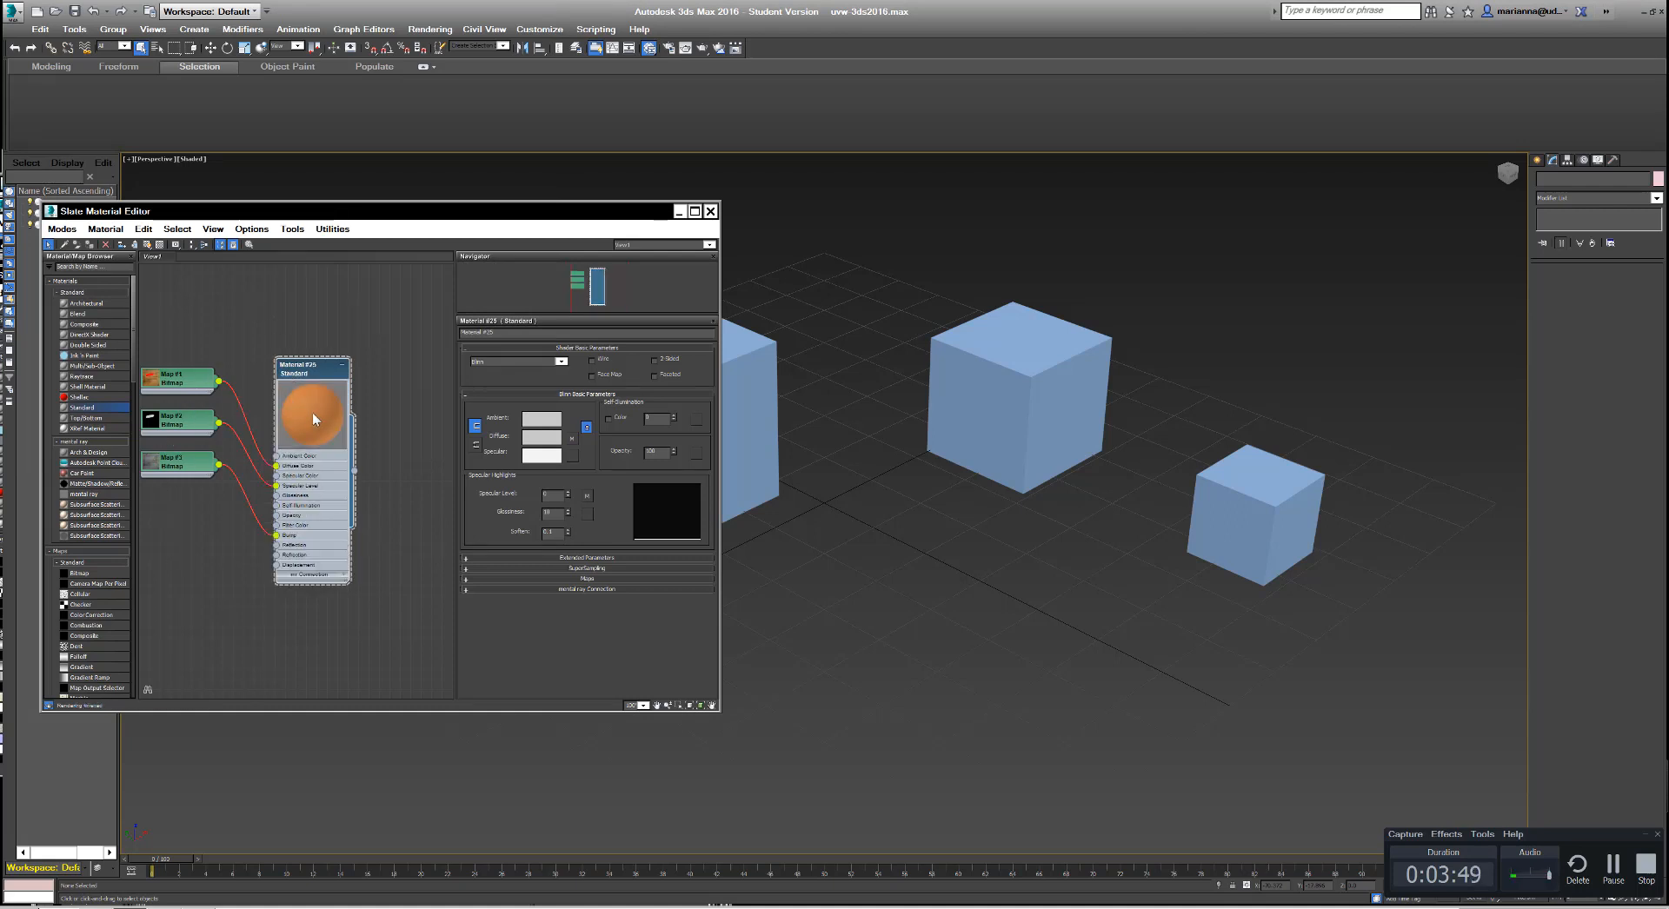
double_click(311, 412)
double_click(283, 378)
Step: Assign the crate material to the largest box and display it shaded in the viewport
left_click_drag(524, 215, 426, 44)
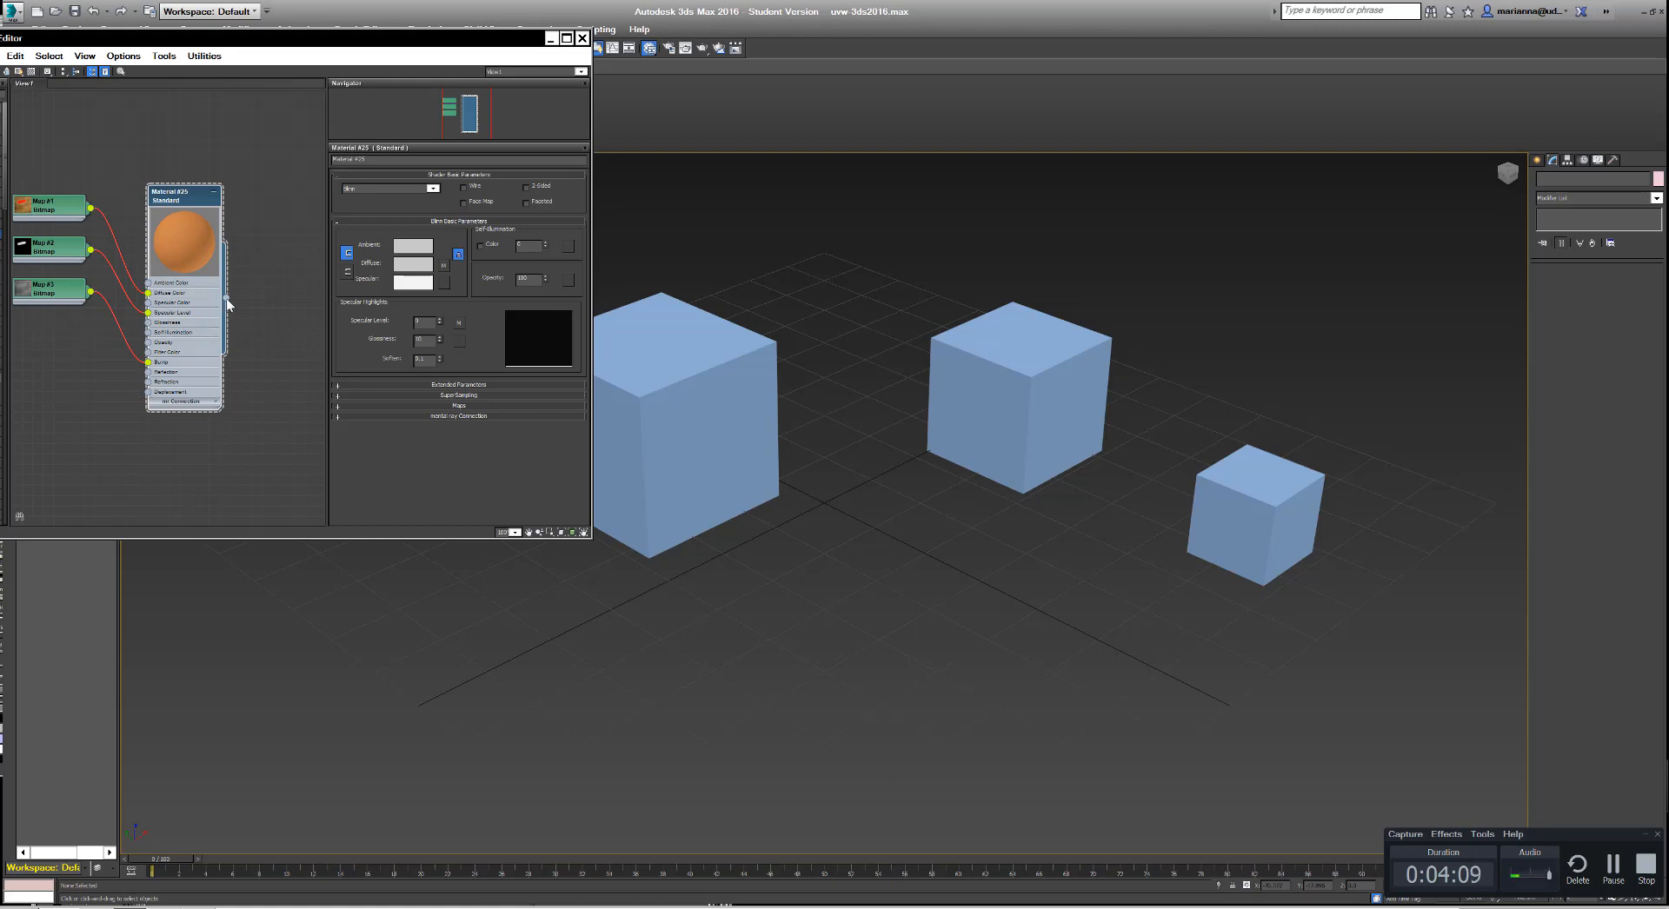
left_click_drag(226, 299, 657, 413)
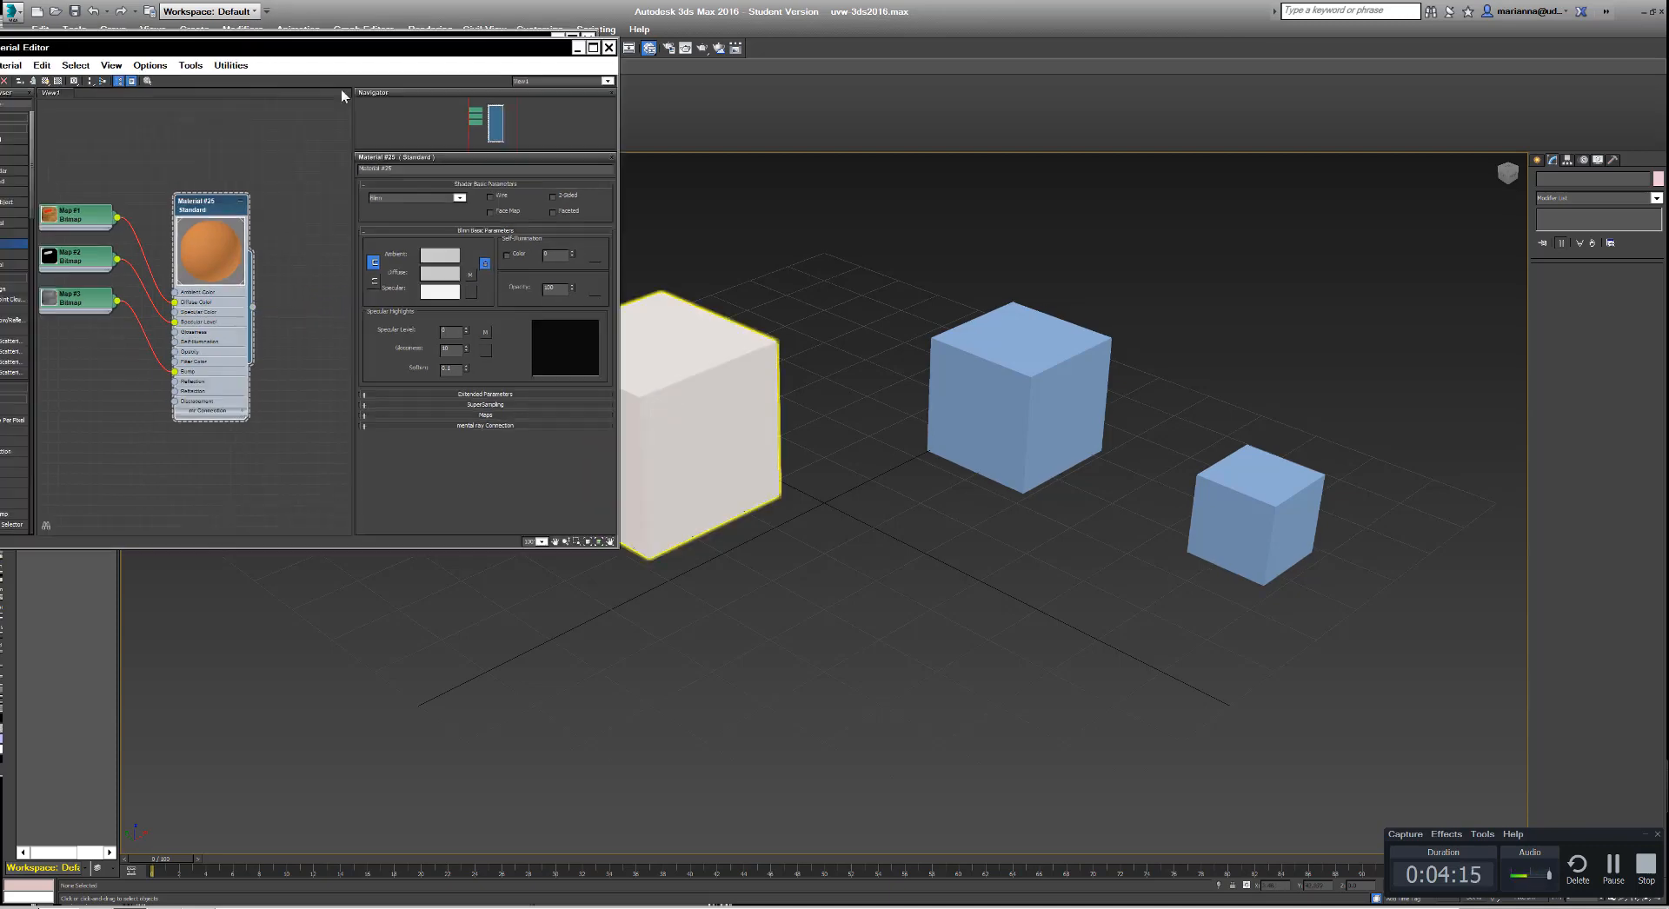
left_click_drag(233, 39, 415, 141)
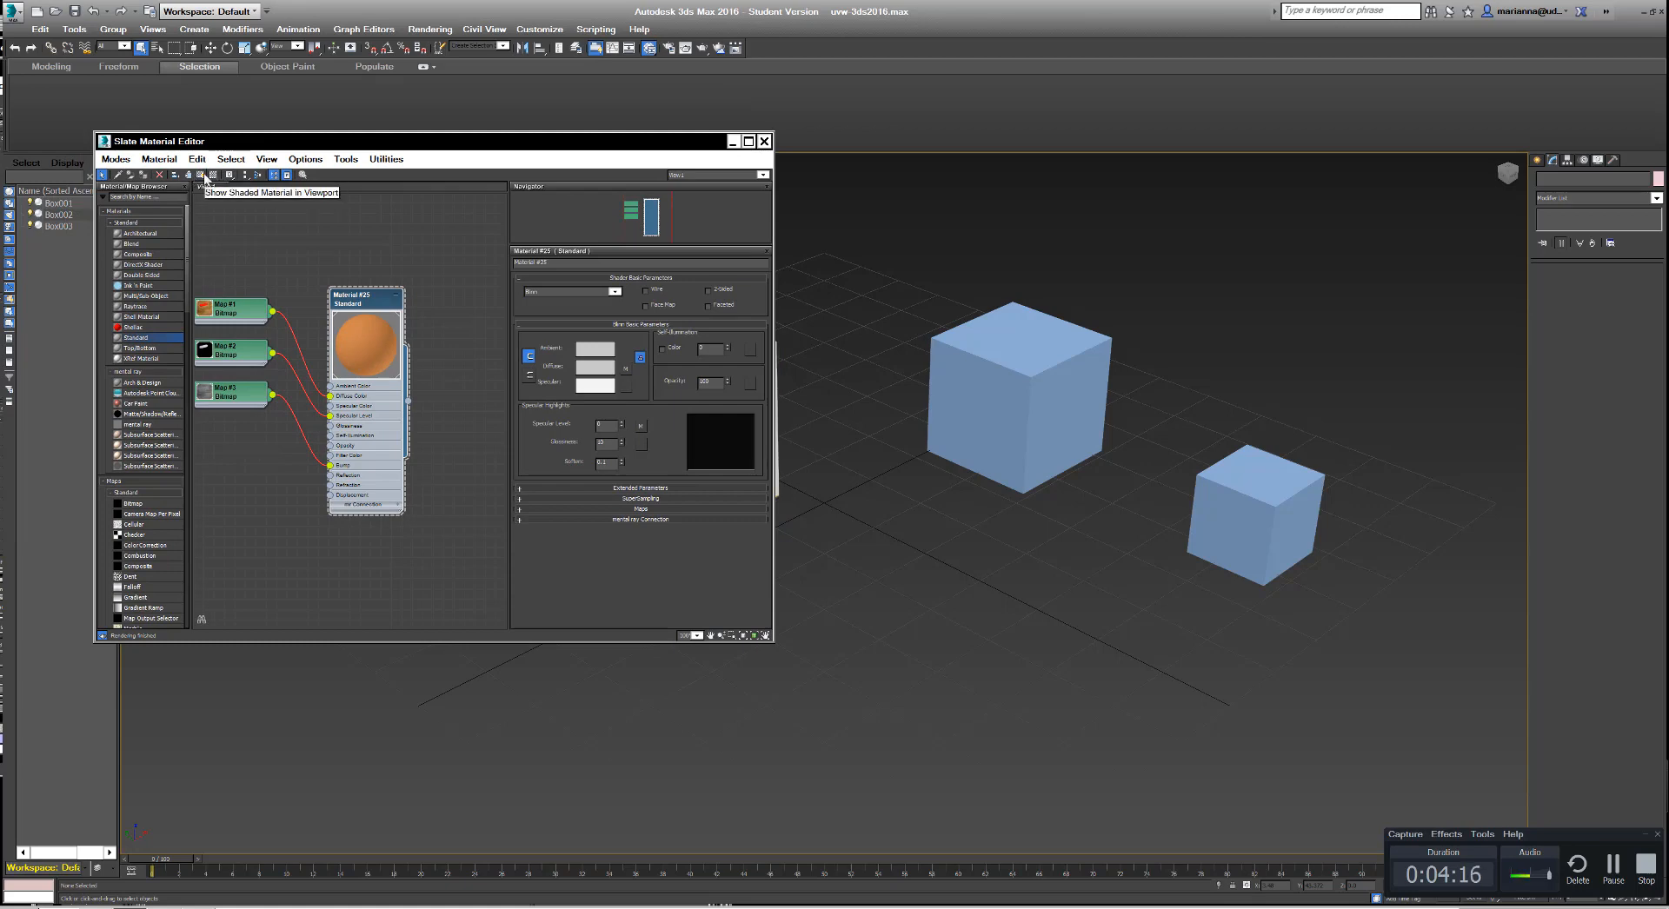
left_click(202, 176)
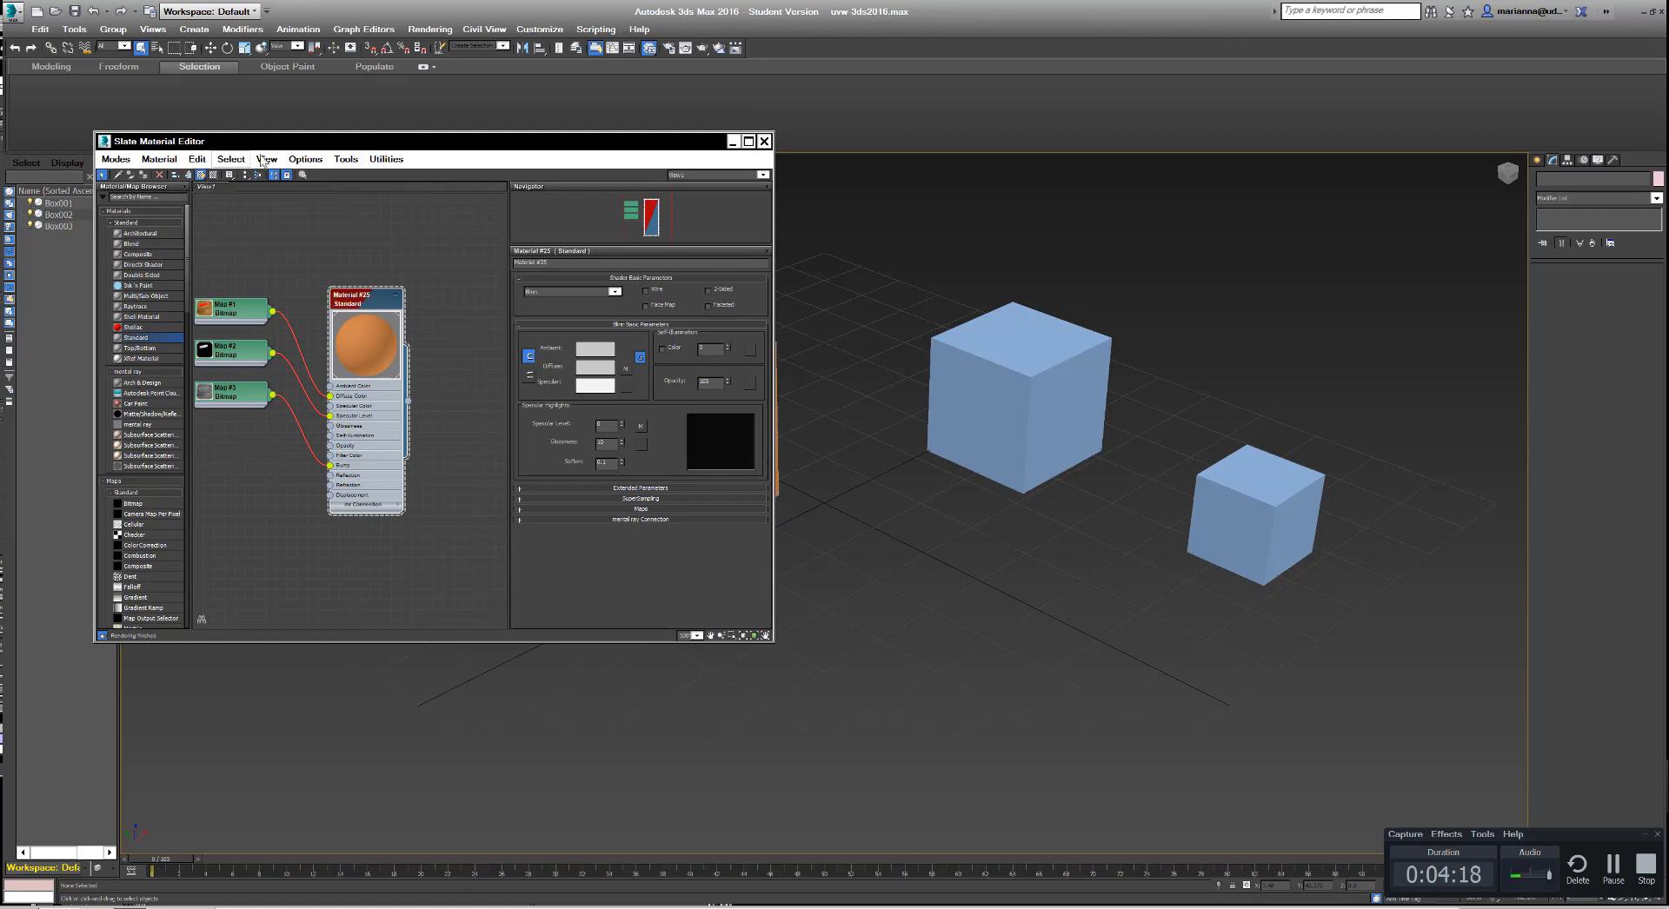
left_click_drag(337, 142, 1040, 252)
left_click(526, 386)
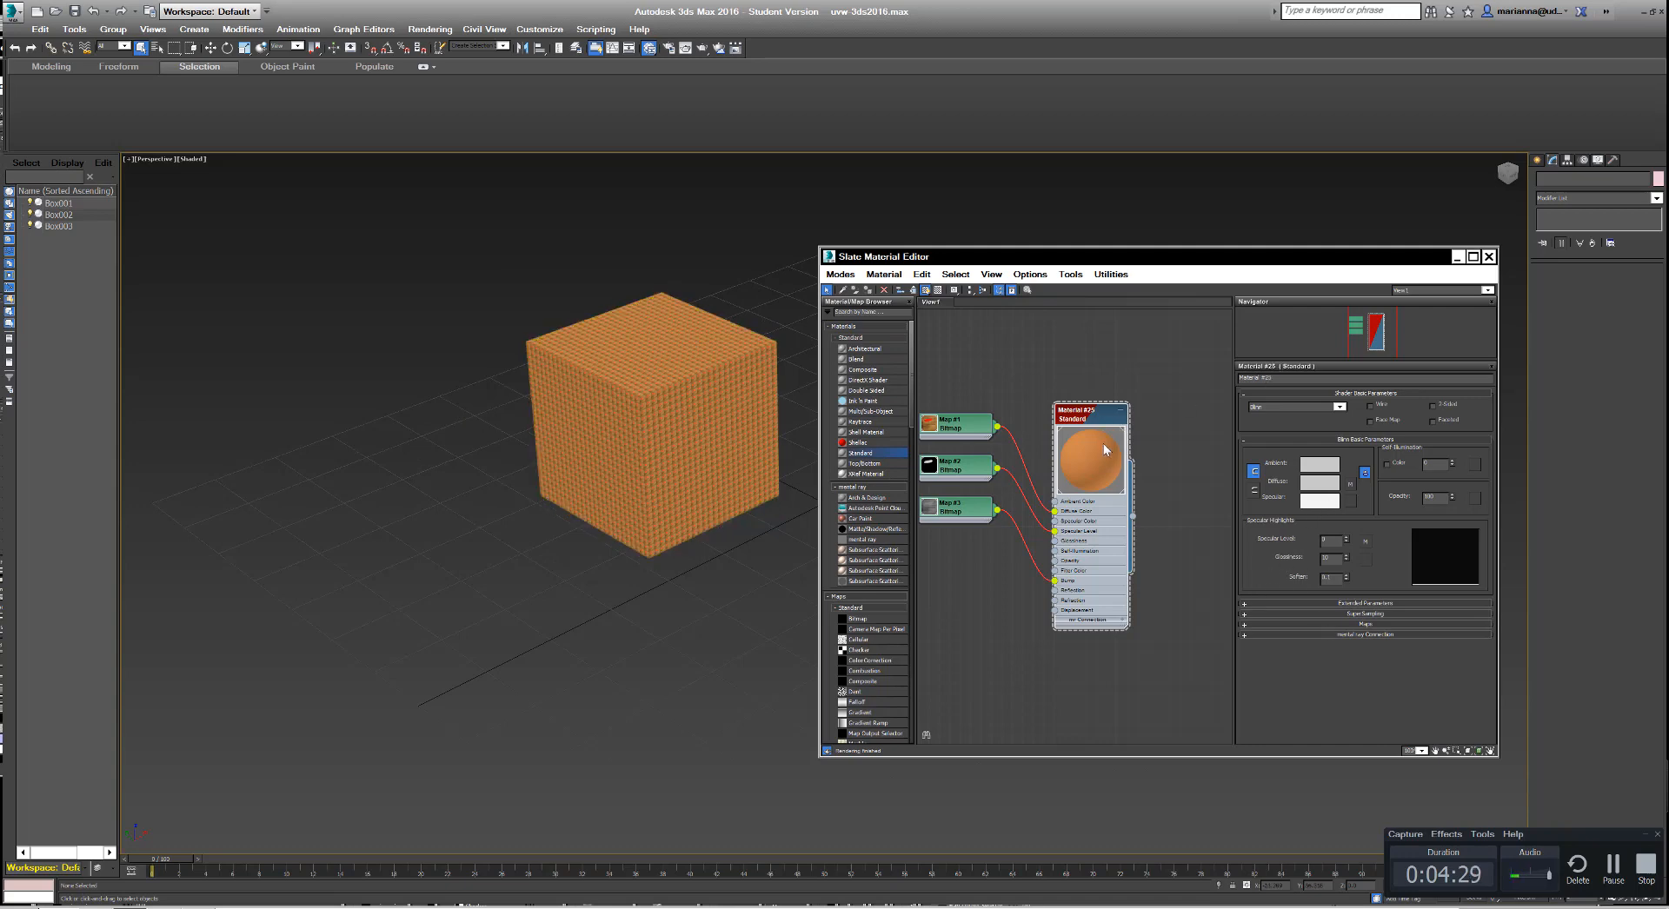
Step: Turn off Use Real-World Scale for the diffuse bitmap and select the largest box in the viewport
double_click(974, 437)
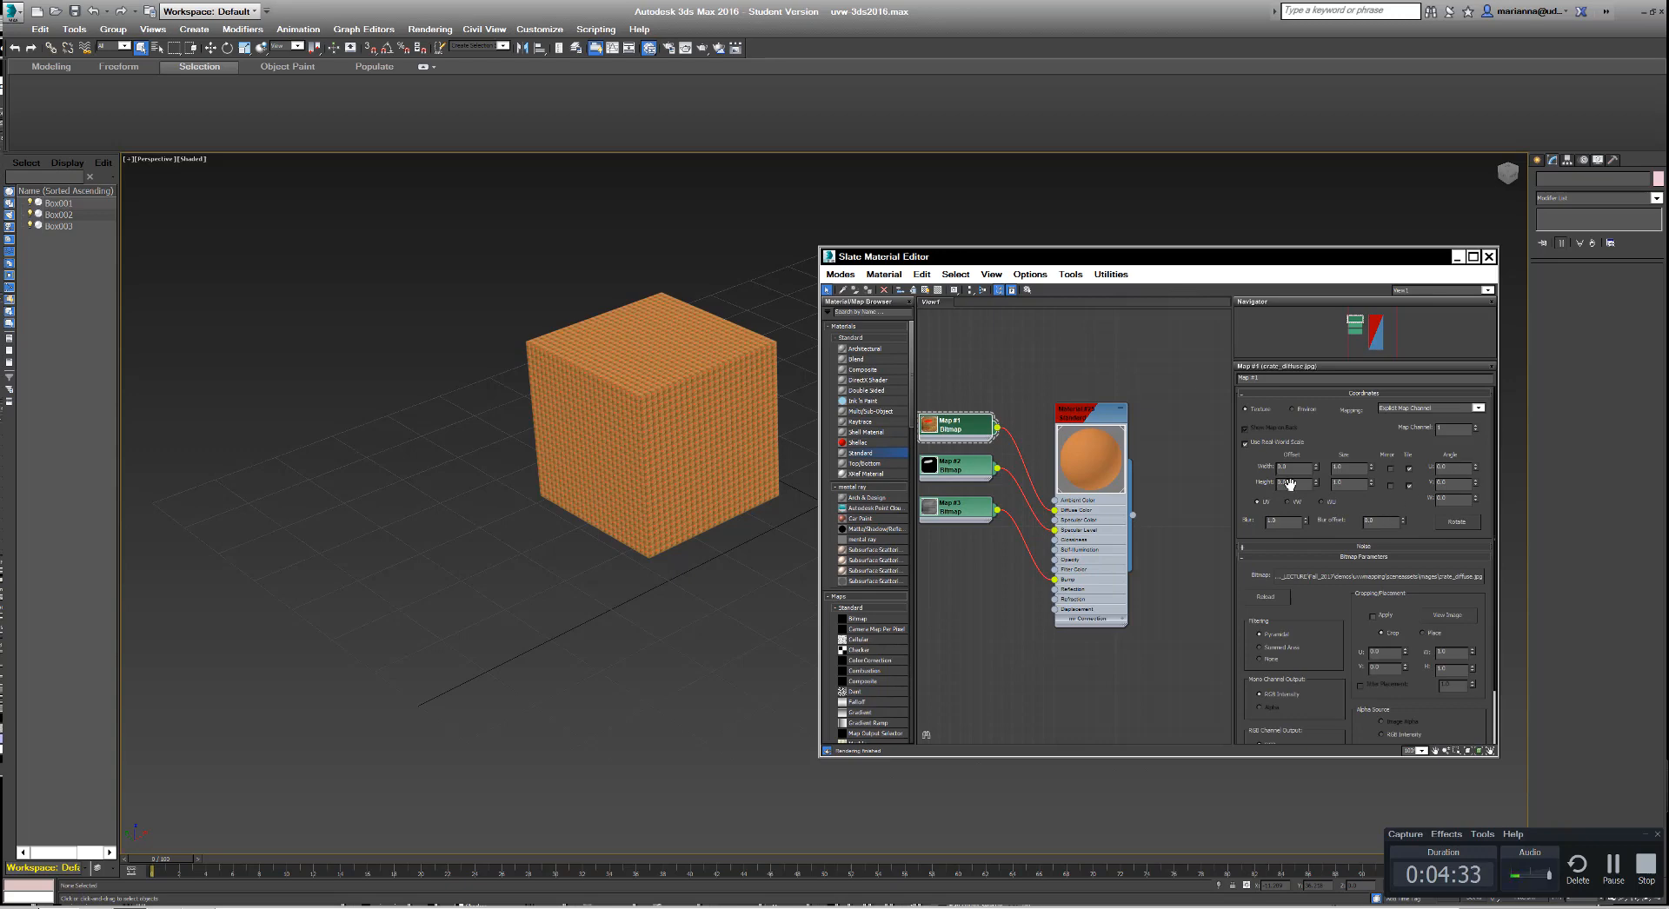
left_click(1245, 443)
left_click(667, 424)
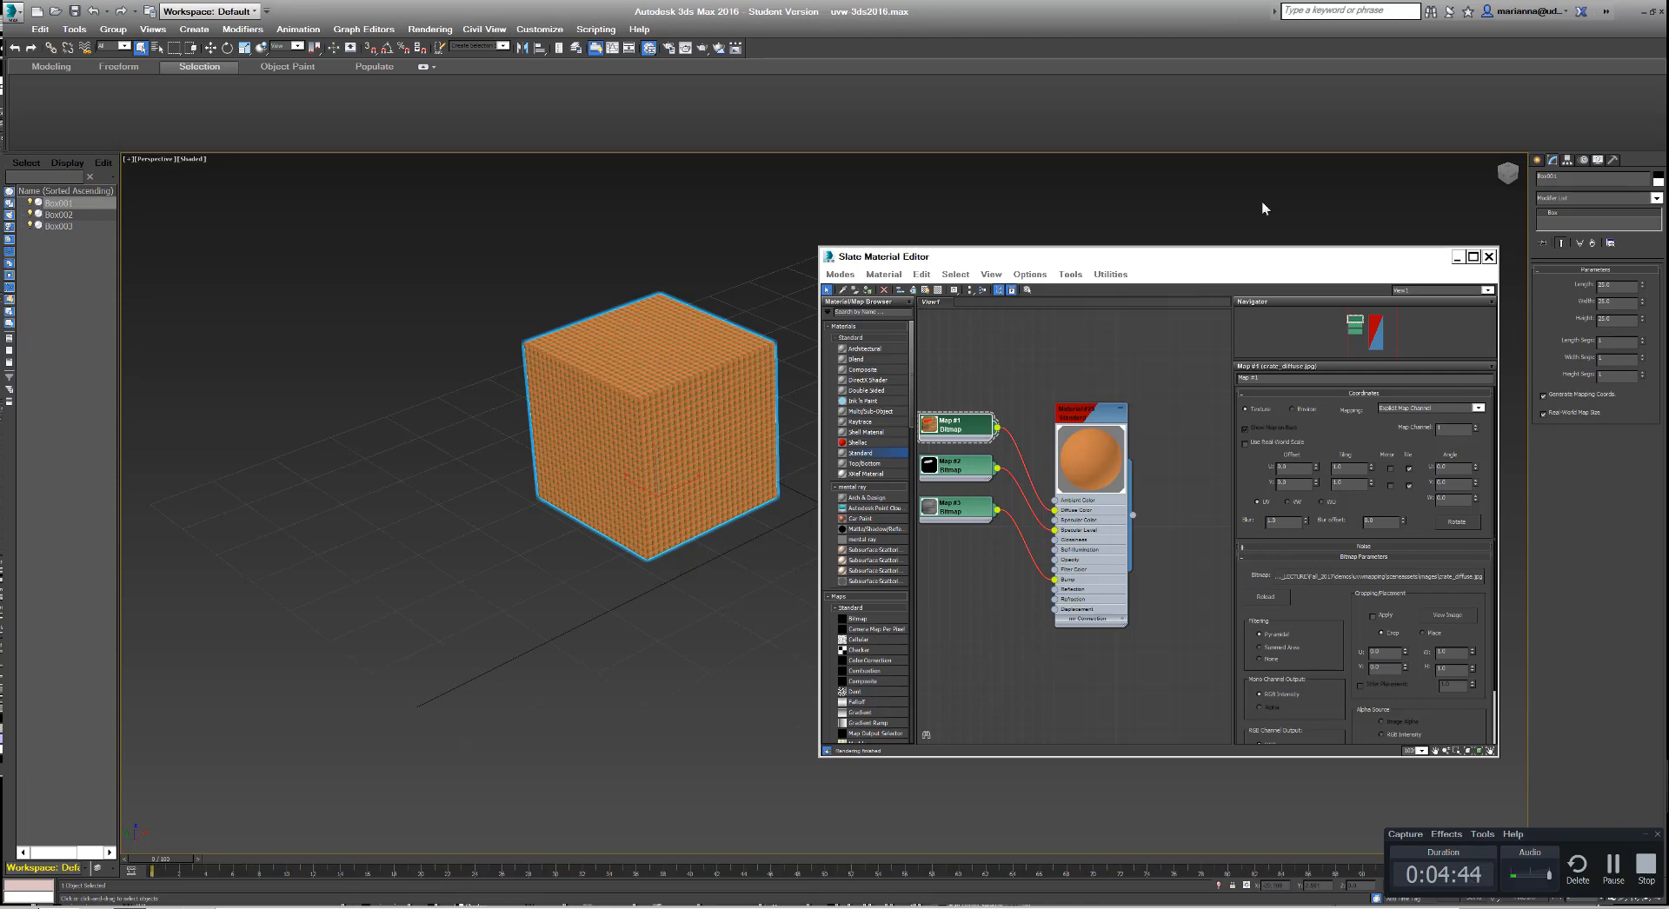
left_click(1489, 257)
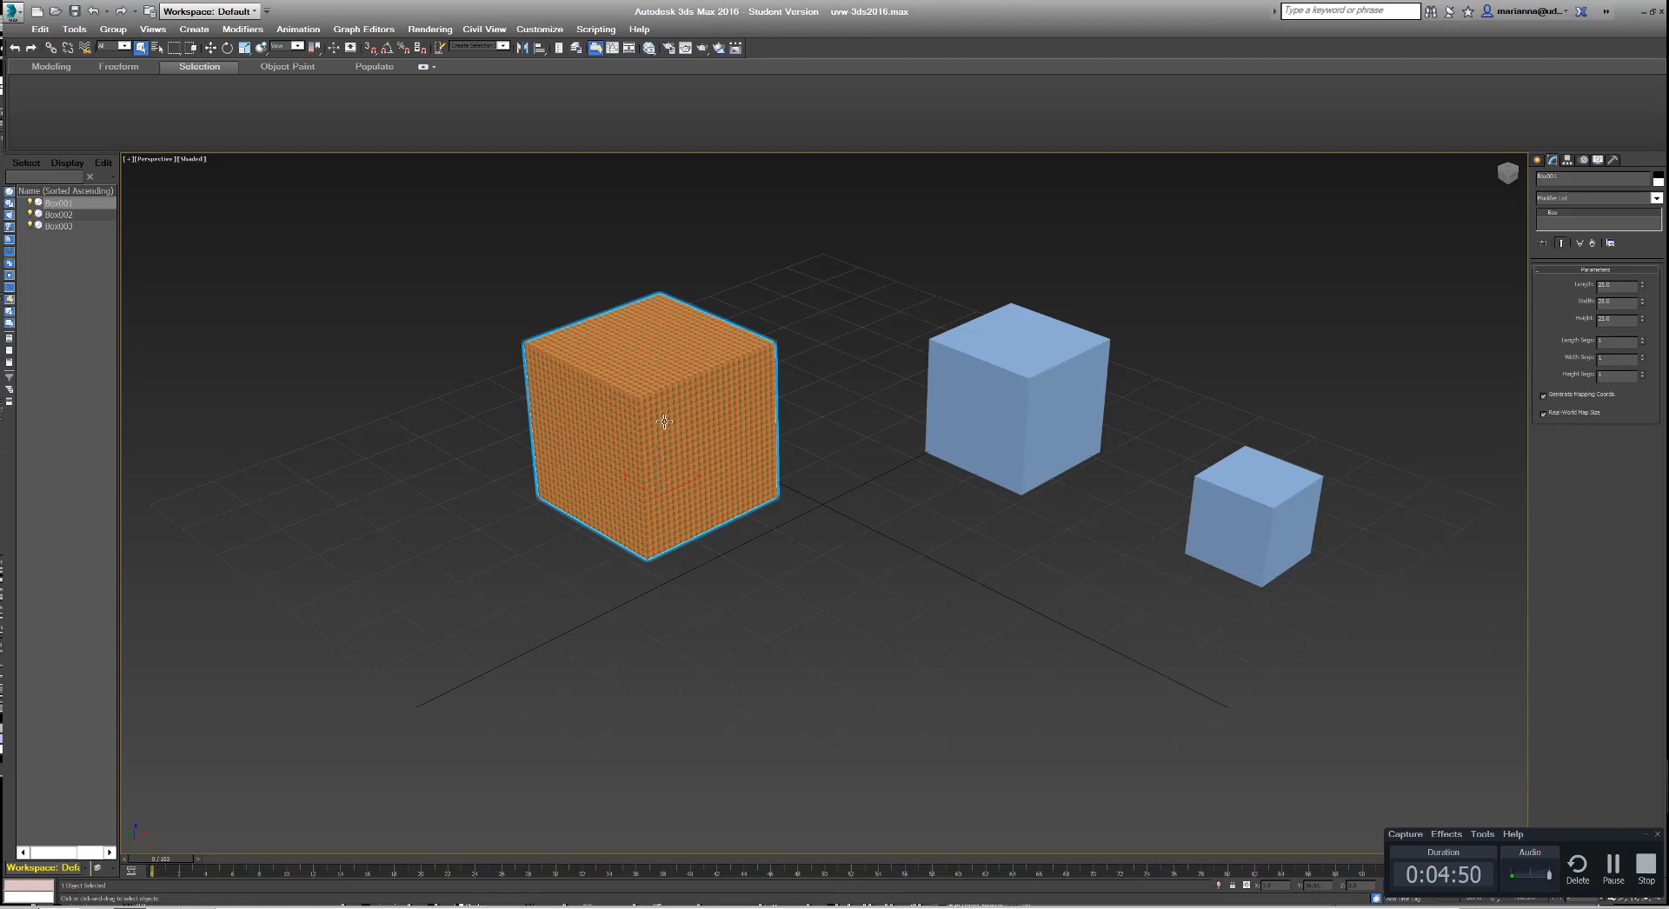
Step: Add a UVW Map modifier to the largest box and turn off its Real-World Map Size option
left_click(1553, 203)
type("uvw")
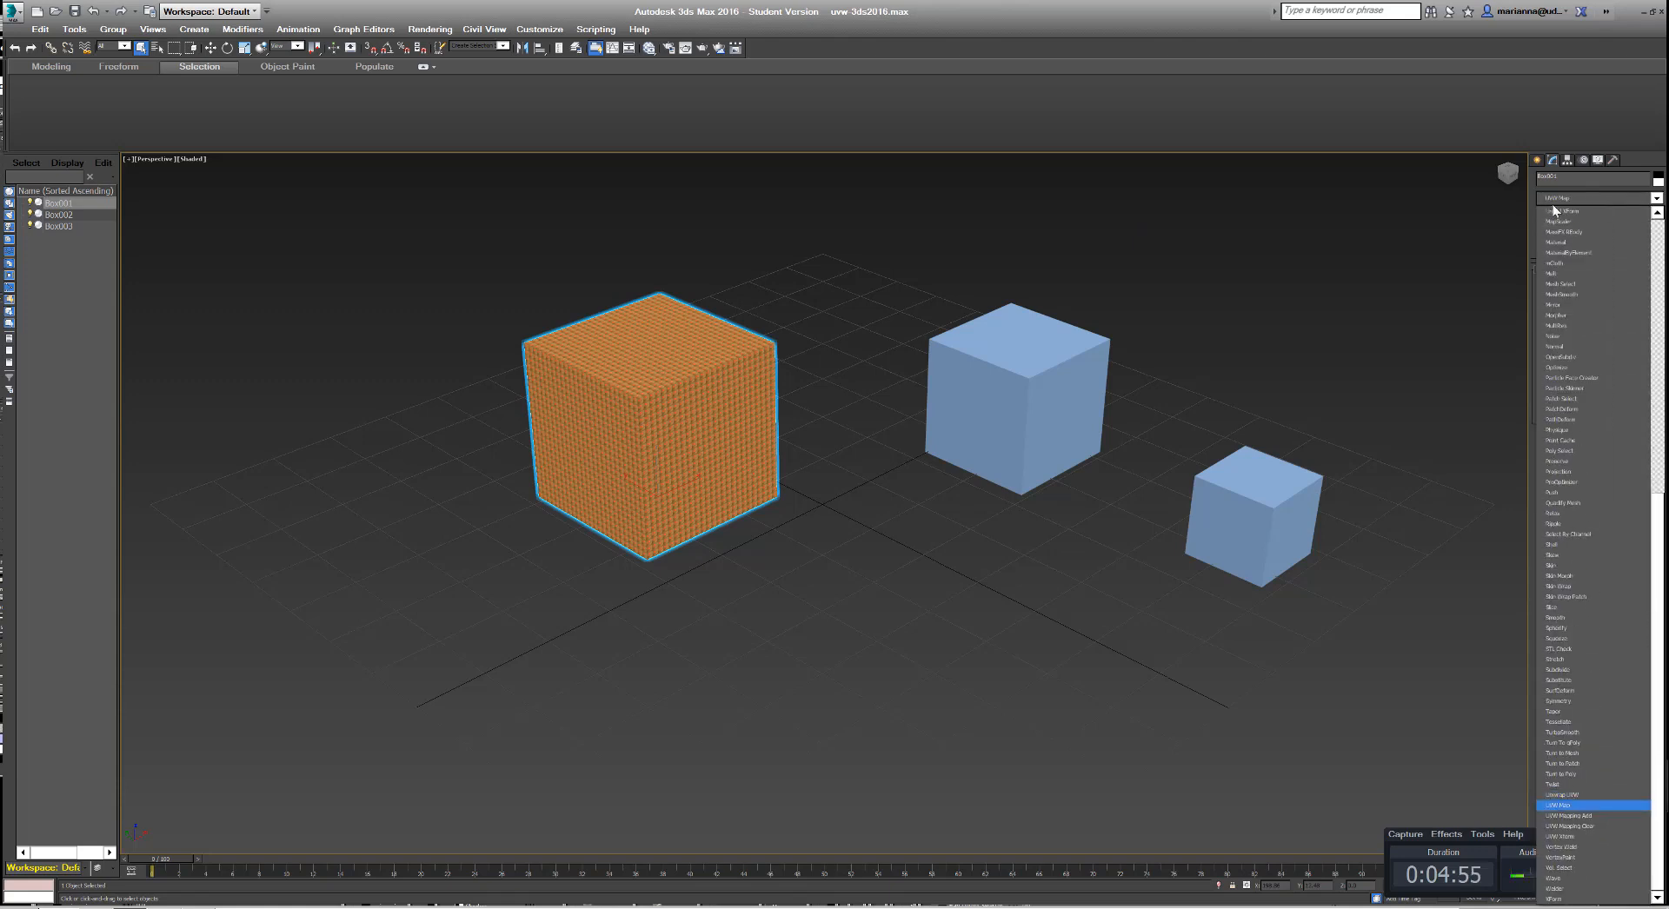
key("Return")
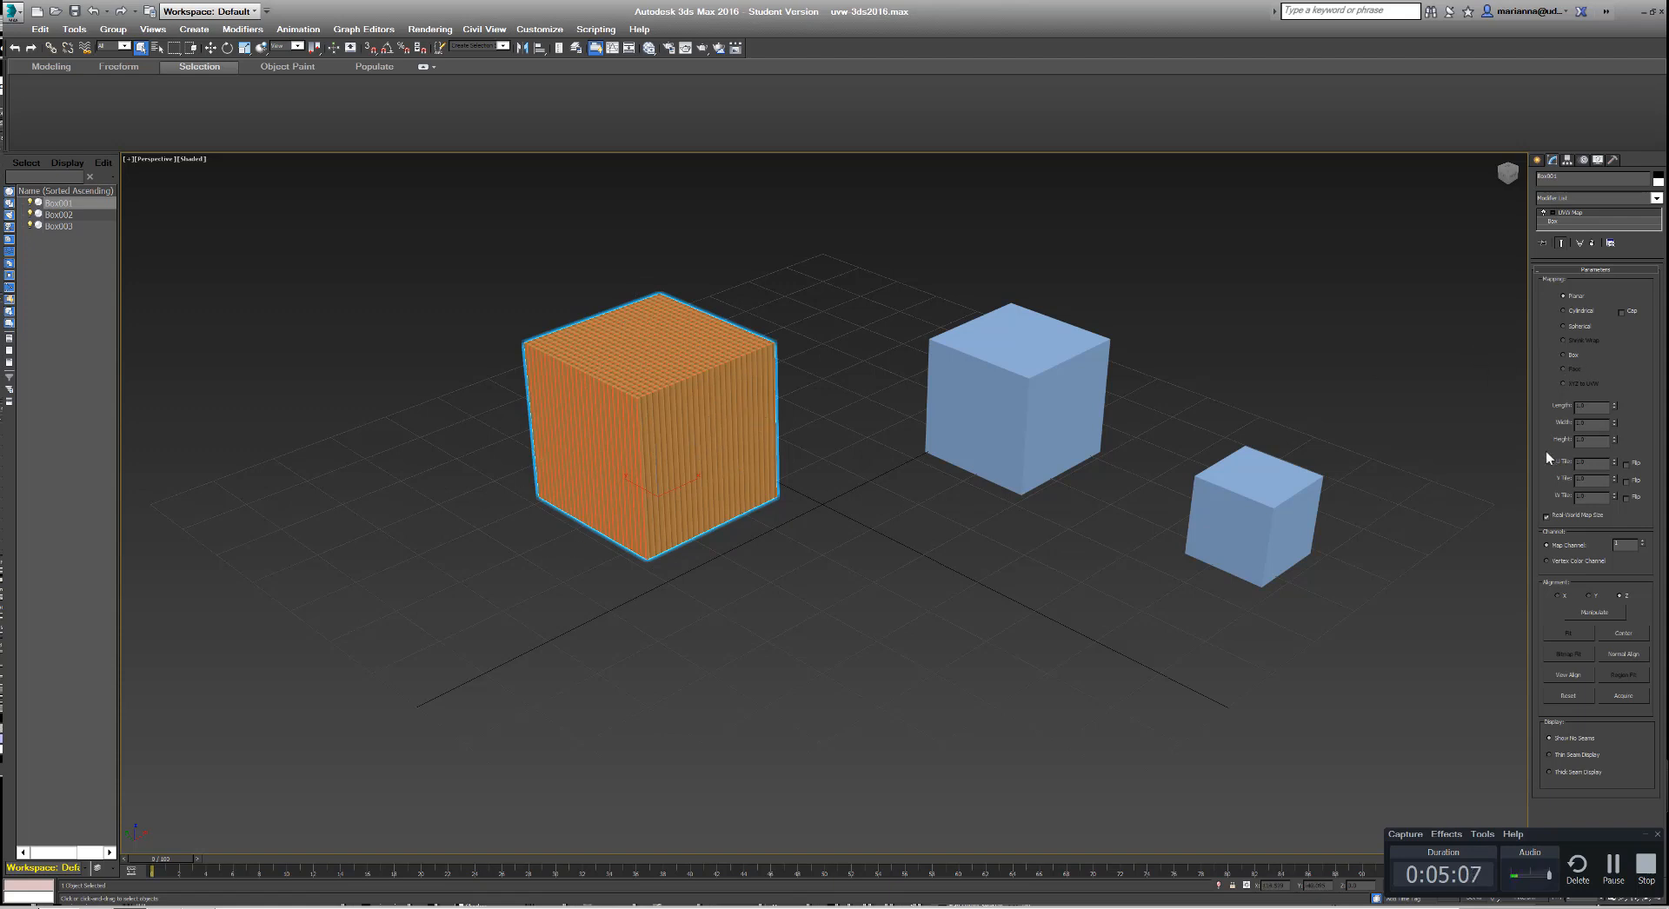
left_click(1547, 516)
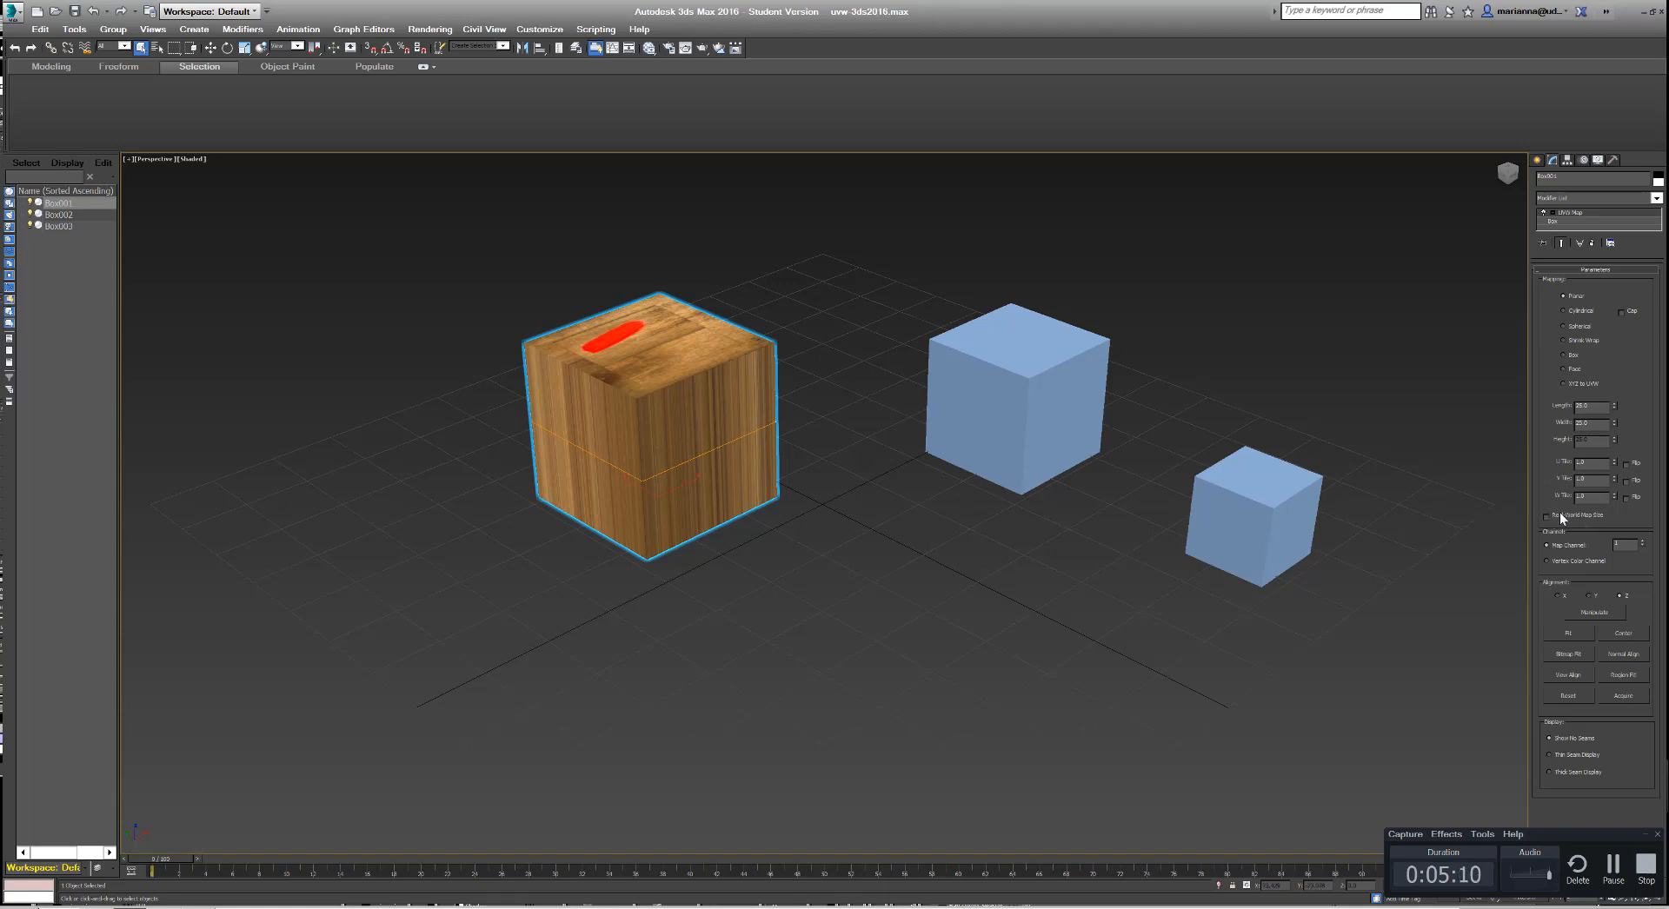
Step: Toggle Use Real-World Scale on and off for the crate's diffuse bitmap, and close the Slate Material Editor
key("m")
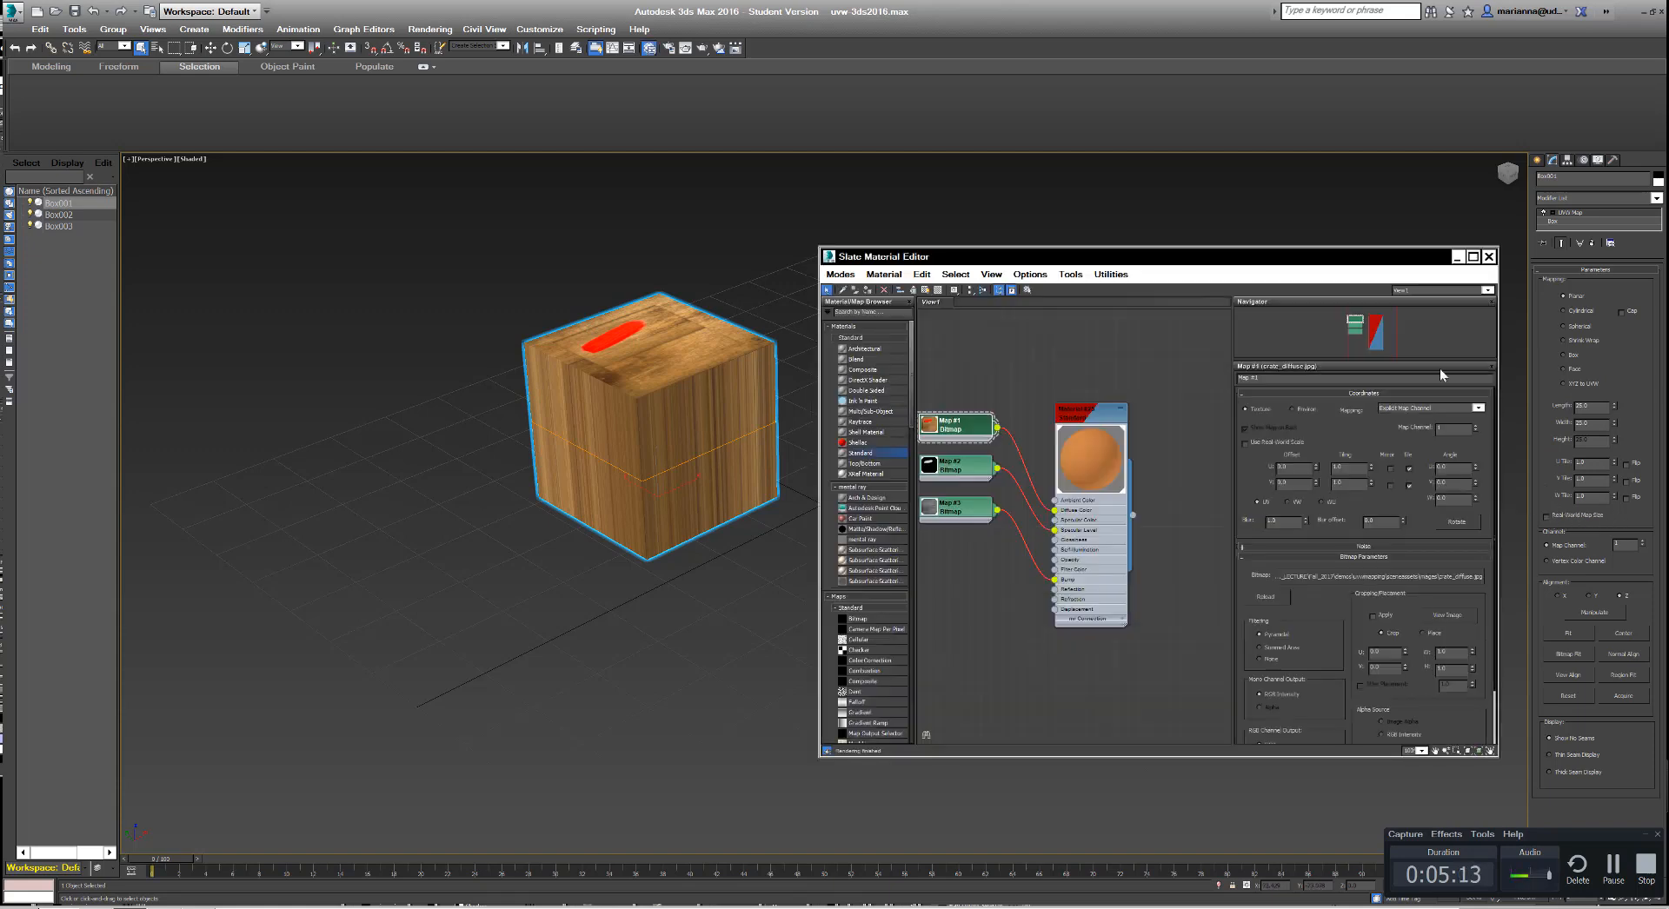
left_click(1246, 445)
left_click(1246, 444)
left_click(1246, 445)
left_click_drag(1257, 253, 997, 77)
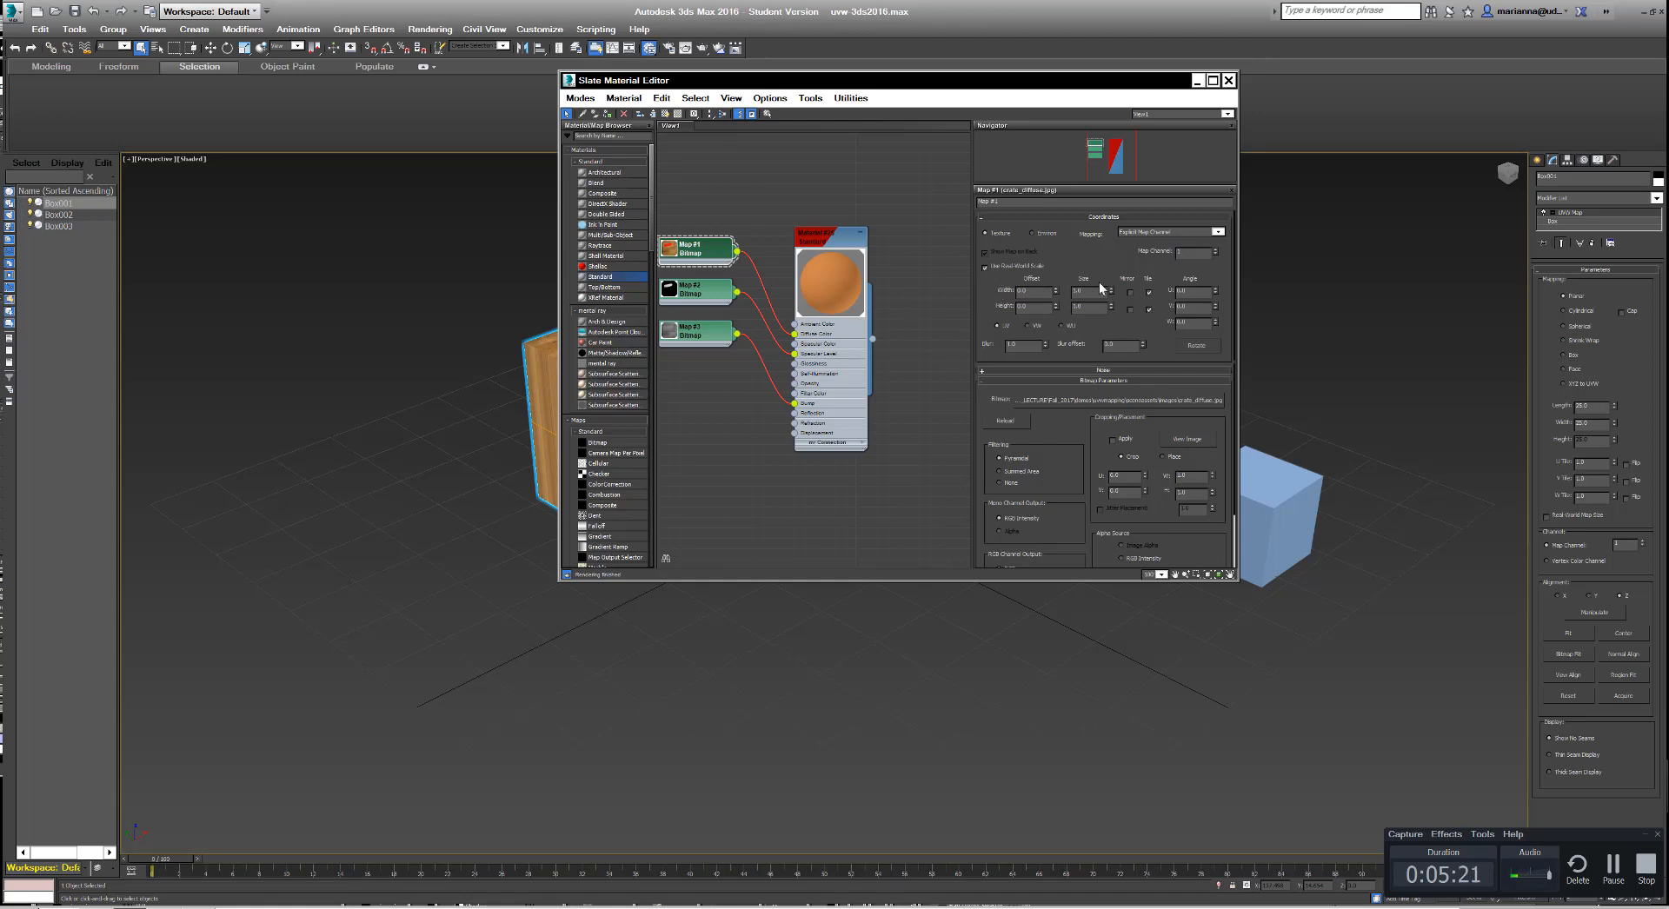
left_click(985, 267)
left_click(986, 269)
left_click(1229, 81)
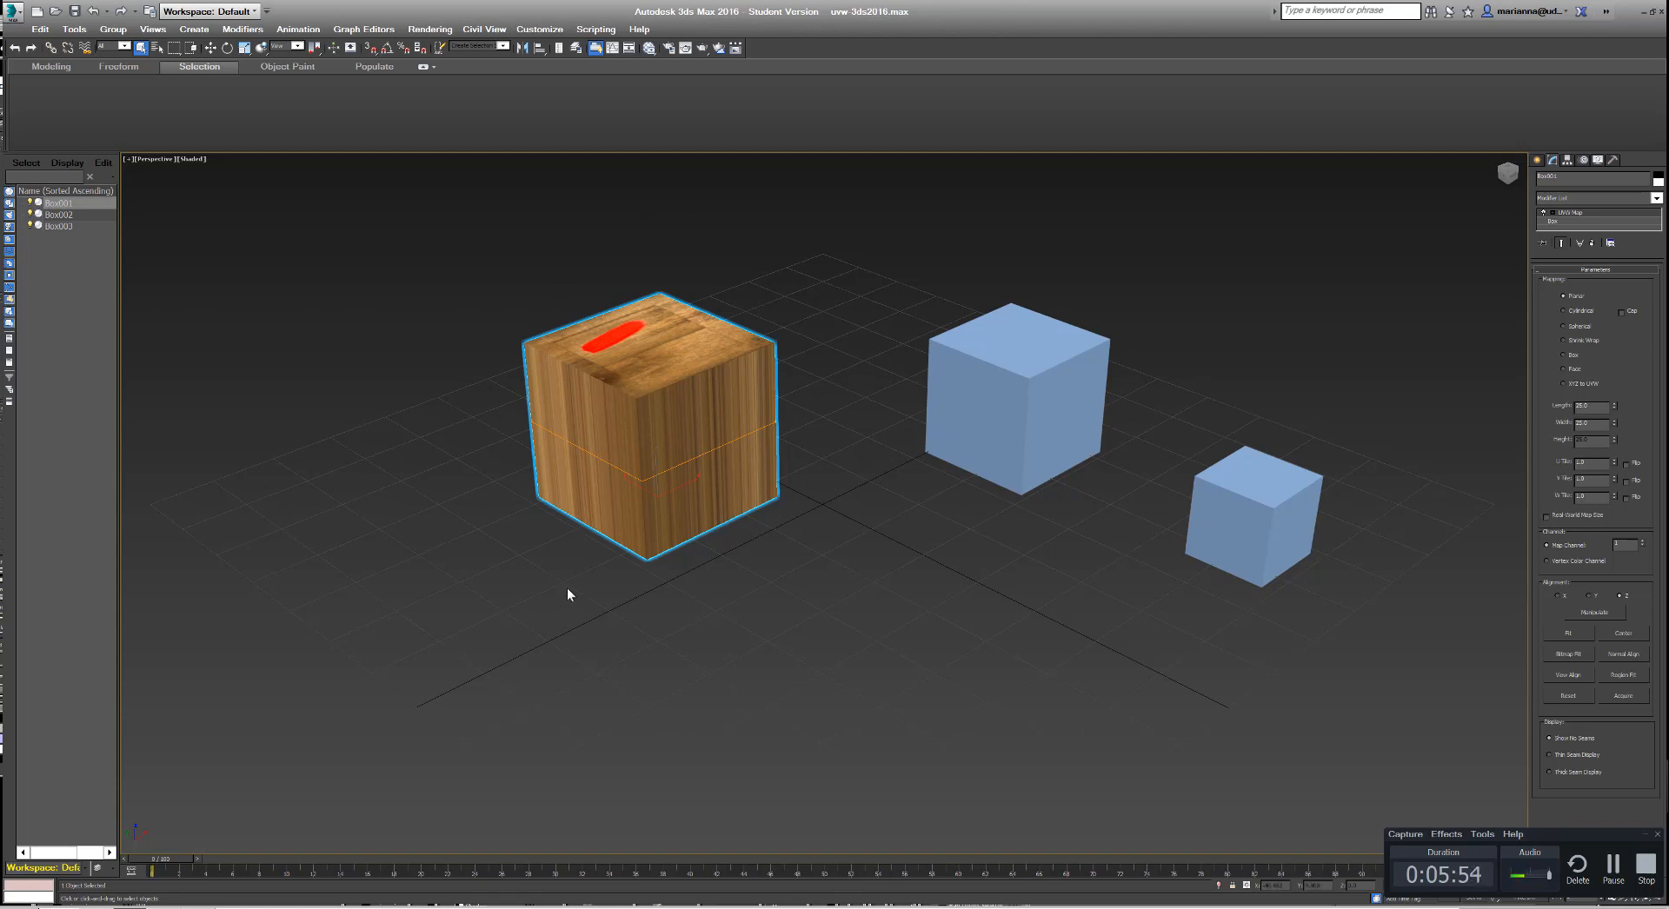
Step: Try moving the textured box upward with the Move tool and undo the move
middle_click_drag(569, 595, 572, 670)
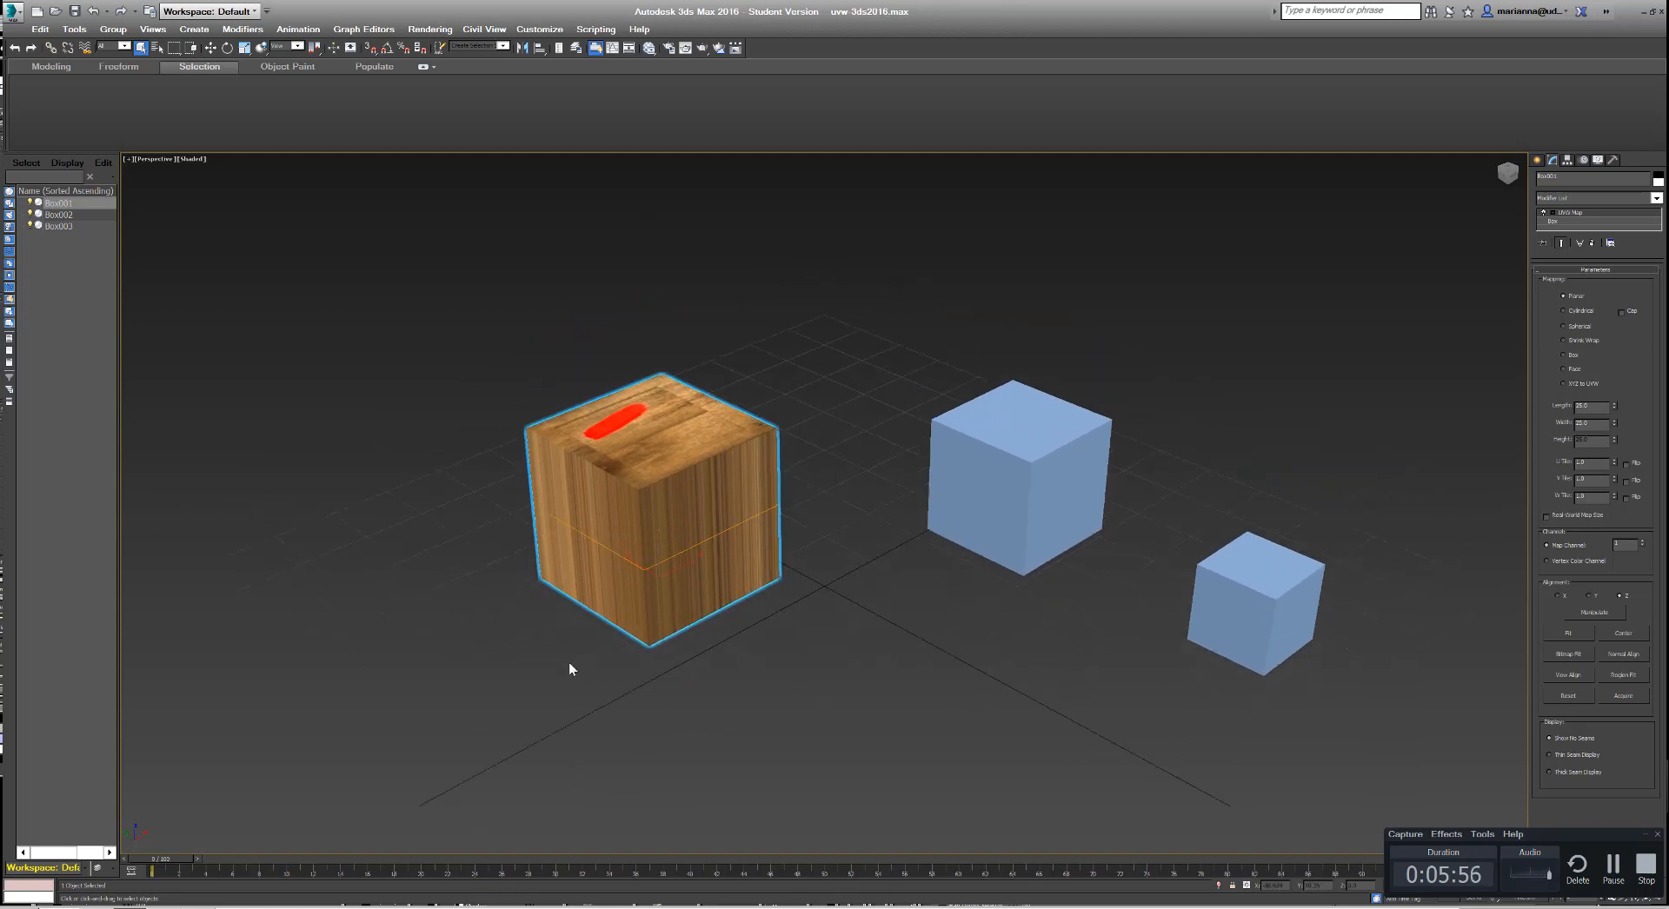
key("w")
left_click_drag(661, 549, 661, 504)
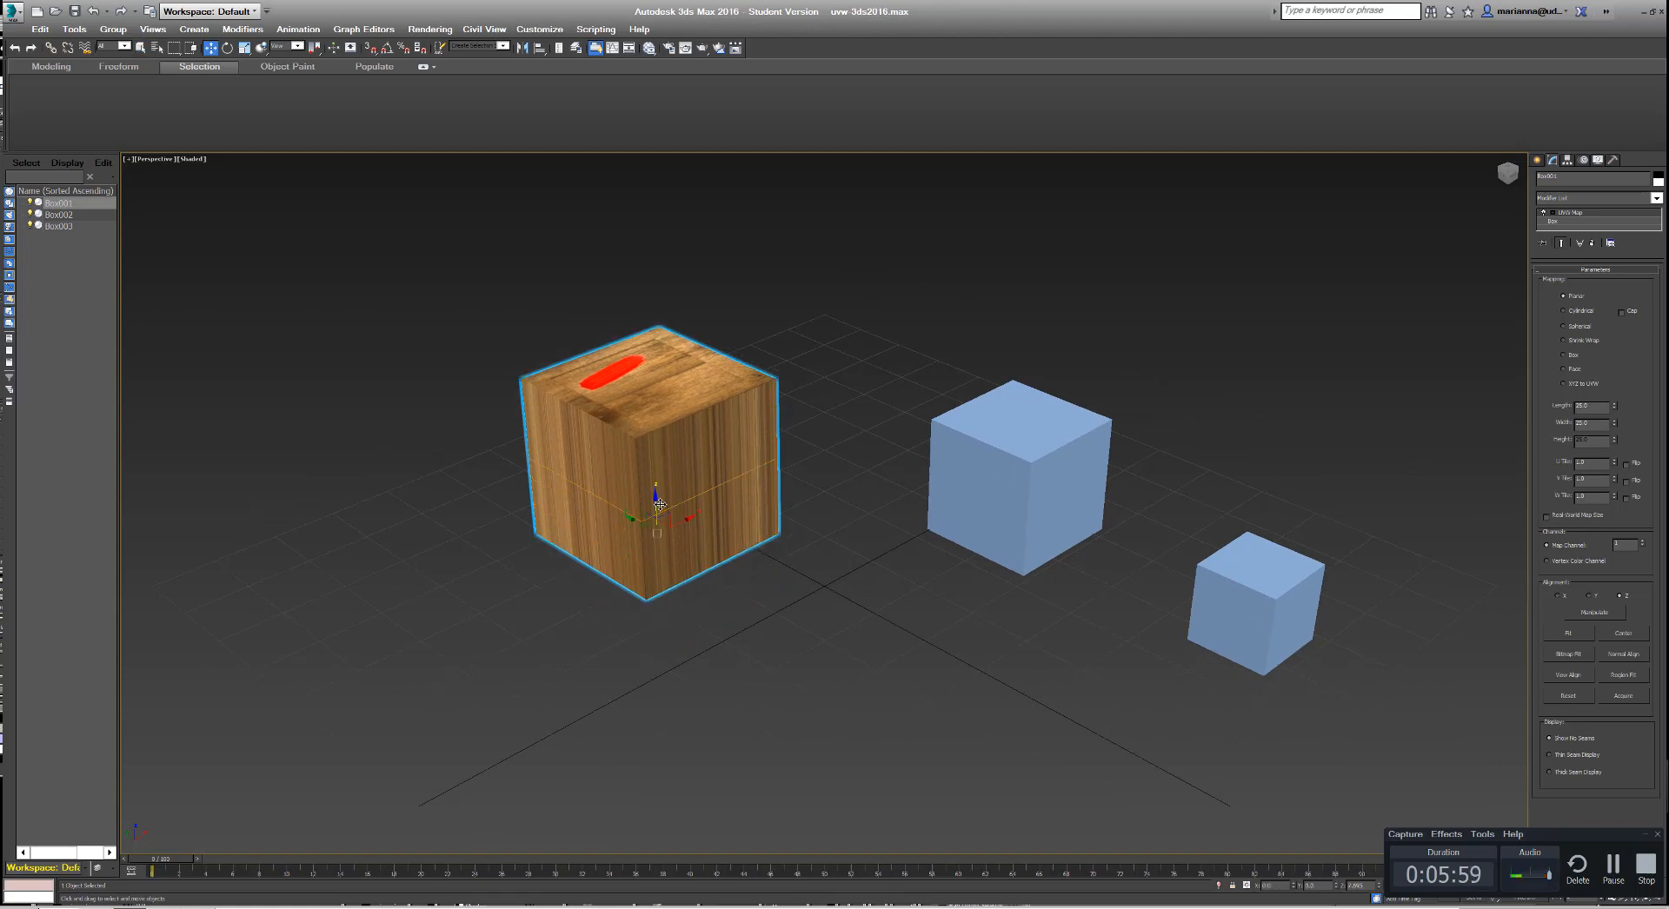
key("ctrl+z")
Step: Select the Gizmo sub-object of the UVW Map modifier and move the planar gizmo vertically on the largest box
left_click(1552, 211)
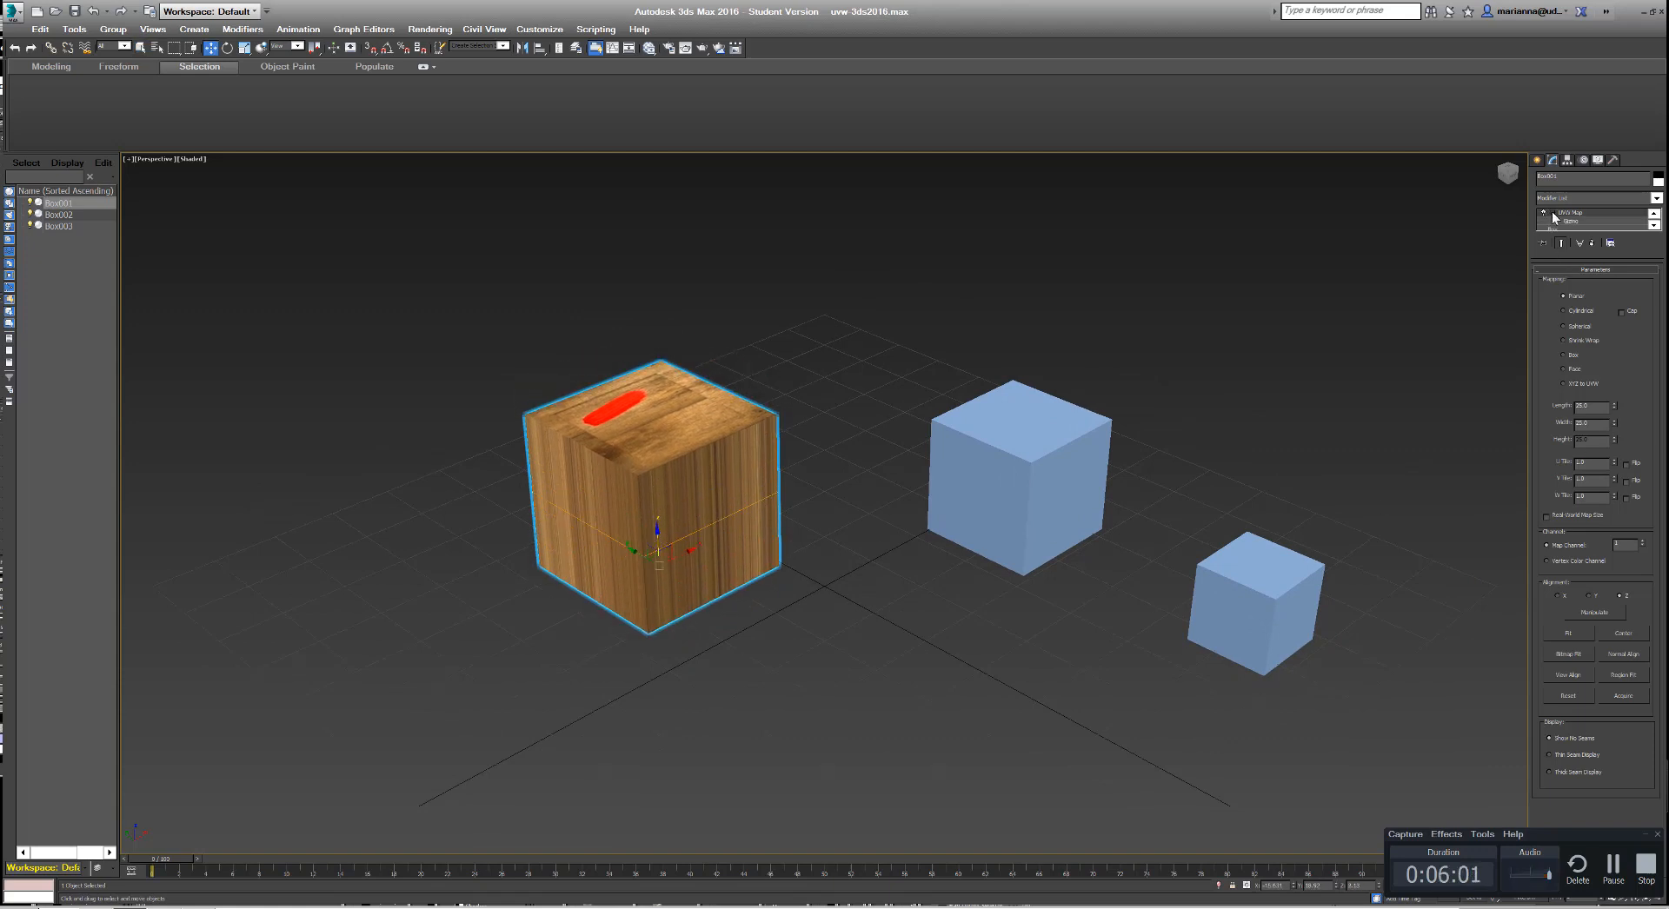
left_click(1569, 221)
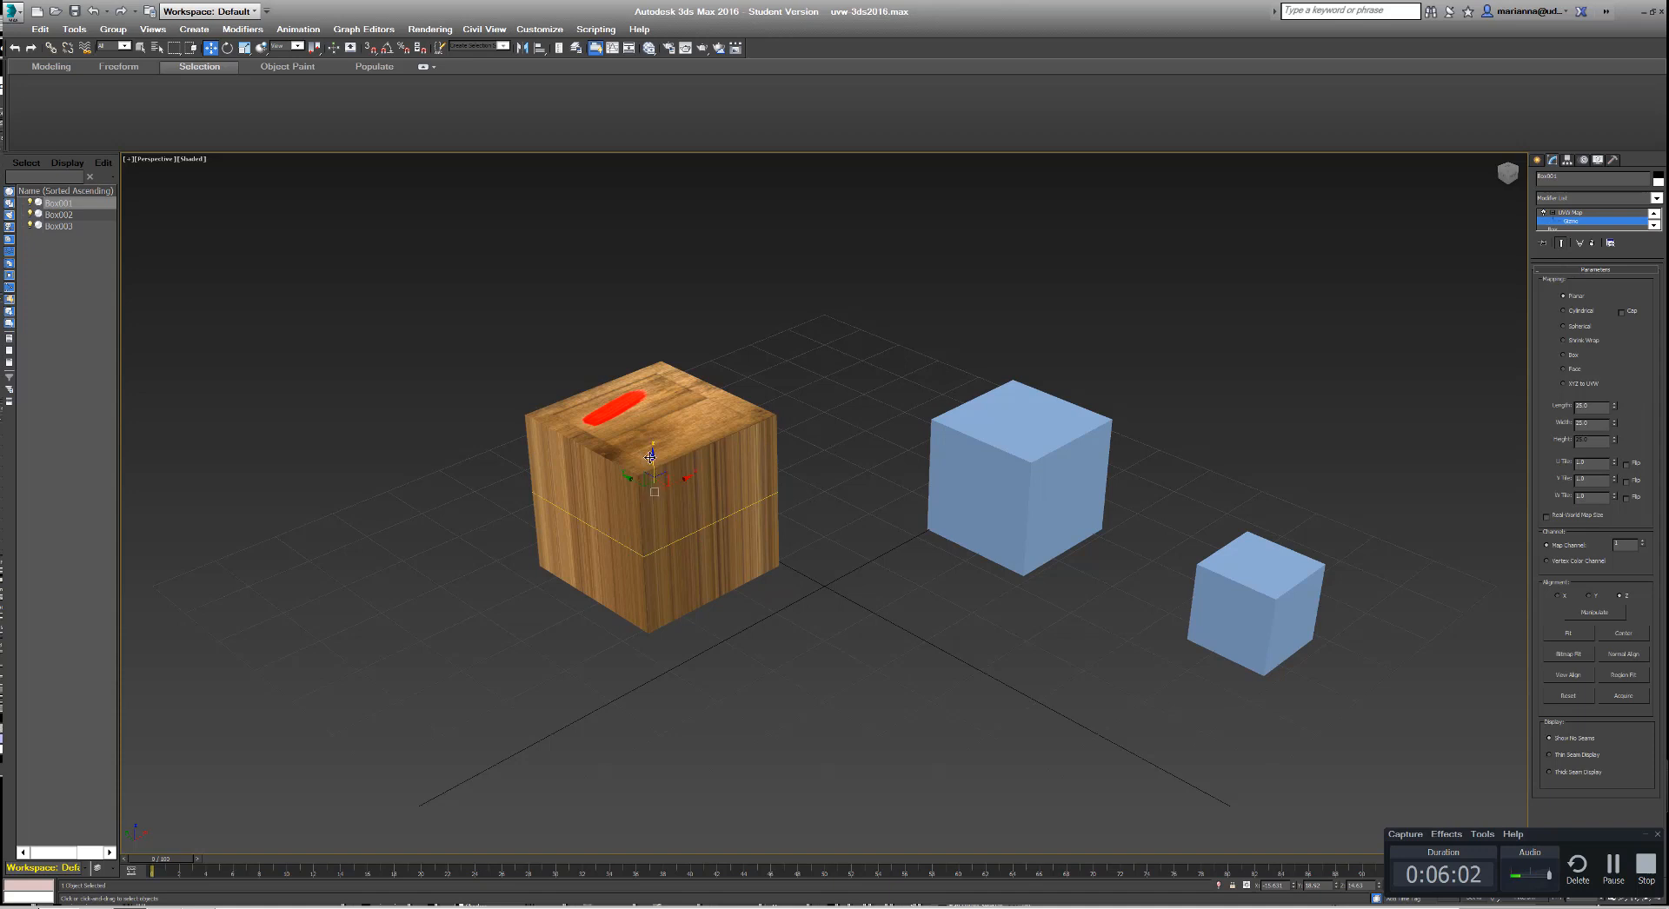
left_click_drag(650, 455, 671, 484)
Step: Try rotating and scaling the planar mapping gizmo, and undo both transformations
key("e")
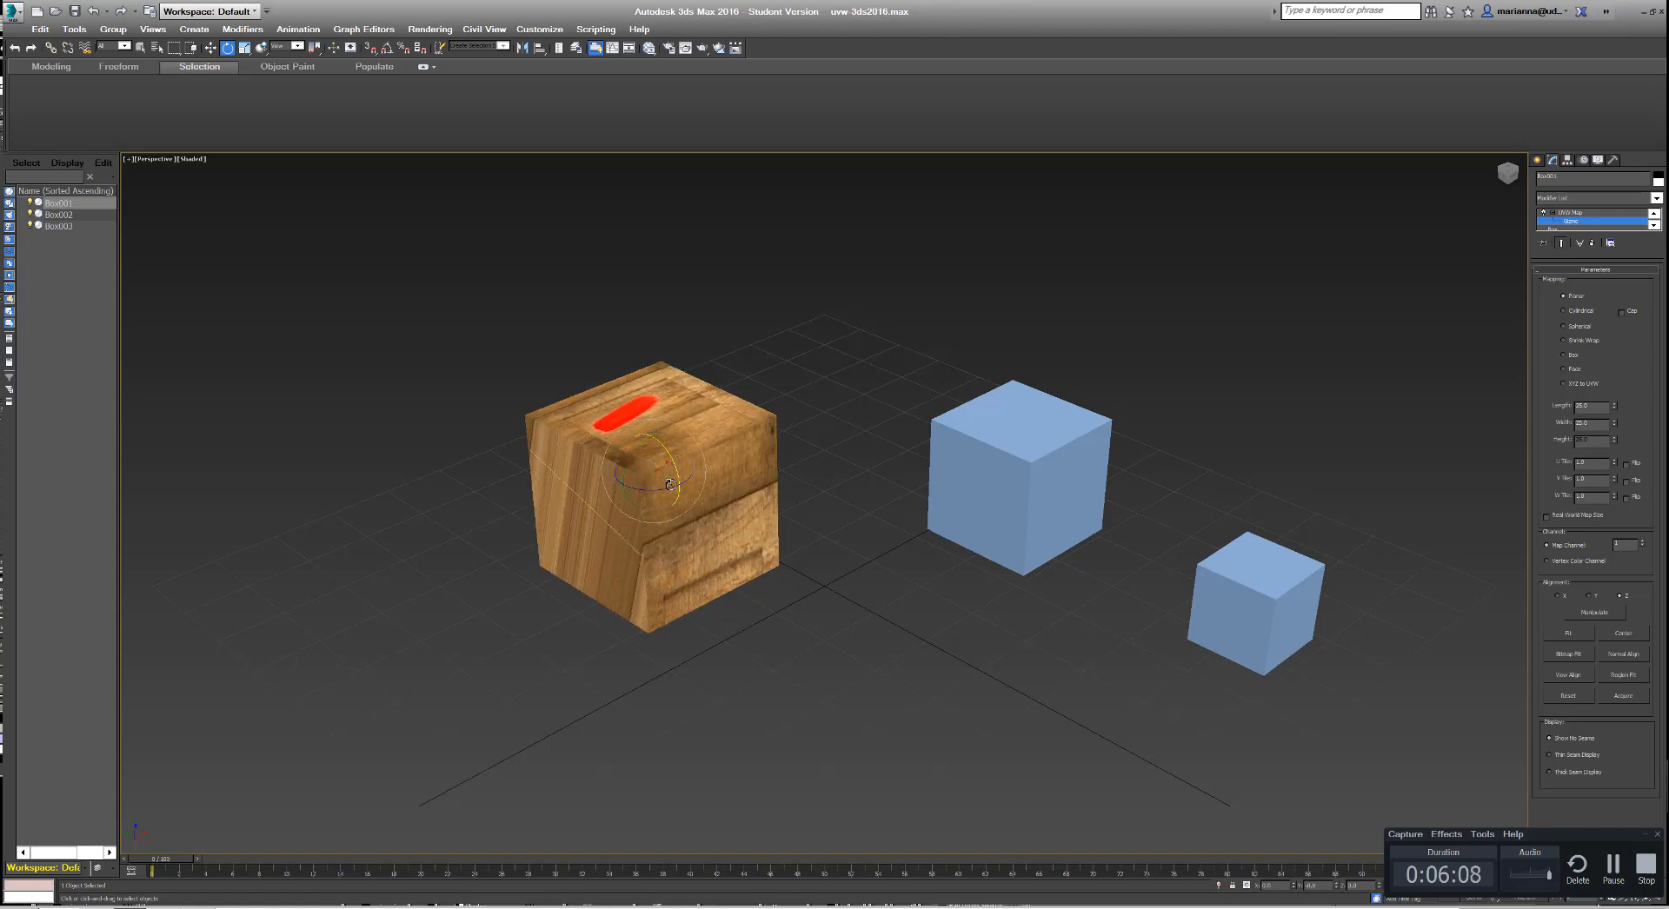
key("ctrl+z")
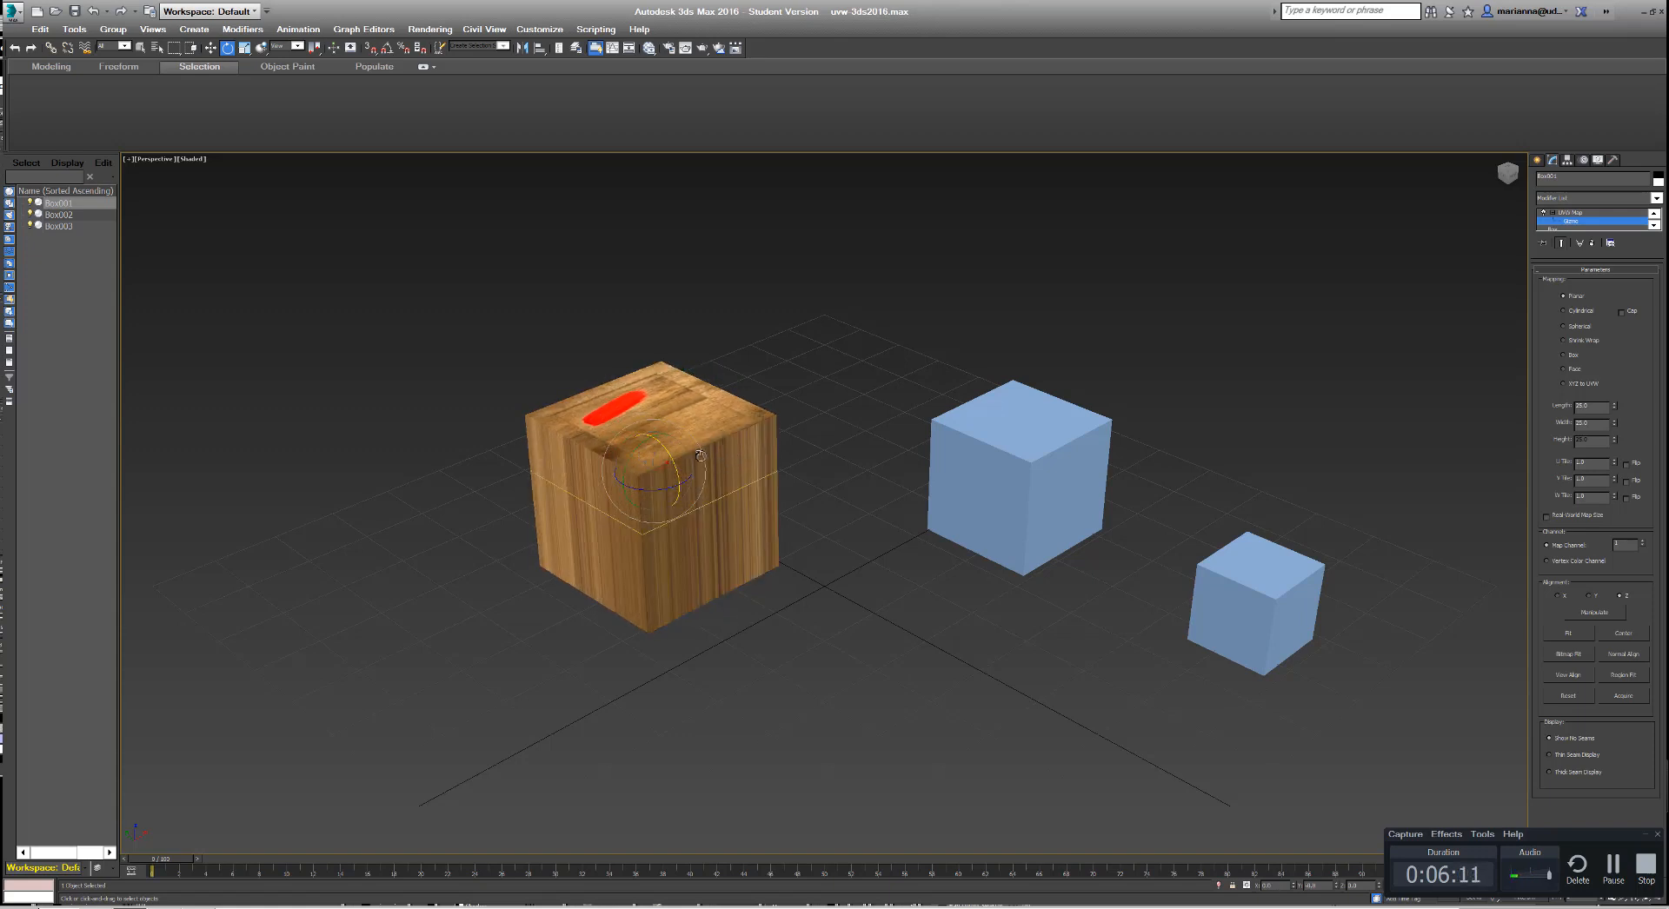
key("r")
key("ctrl+z")
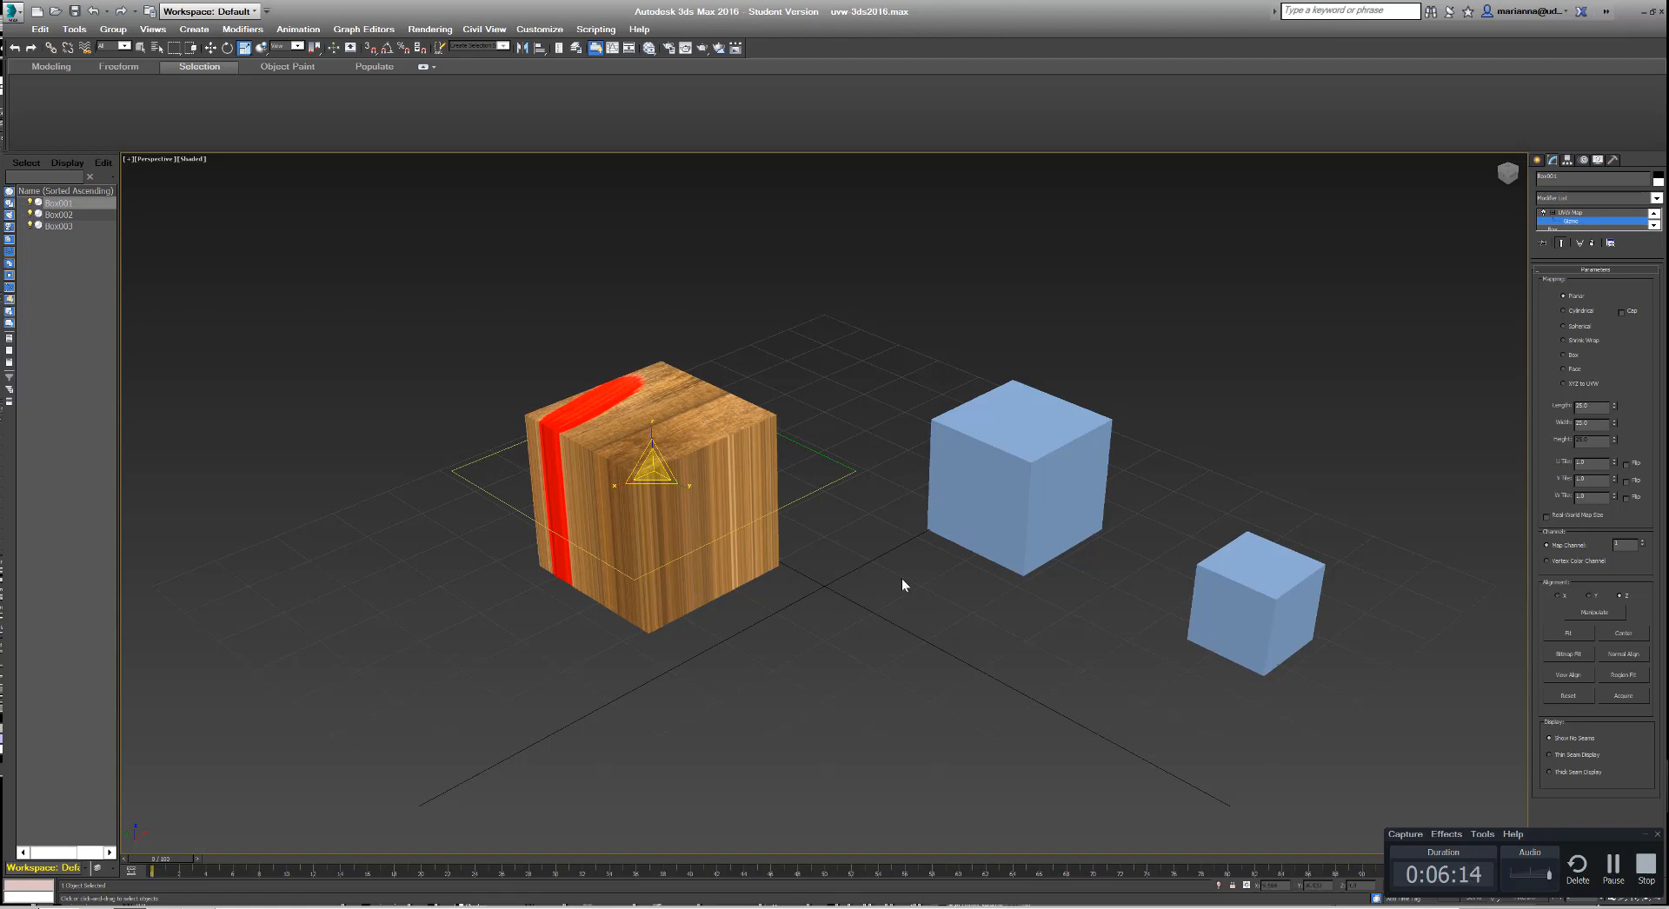
key("ctrl+z")
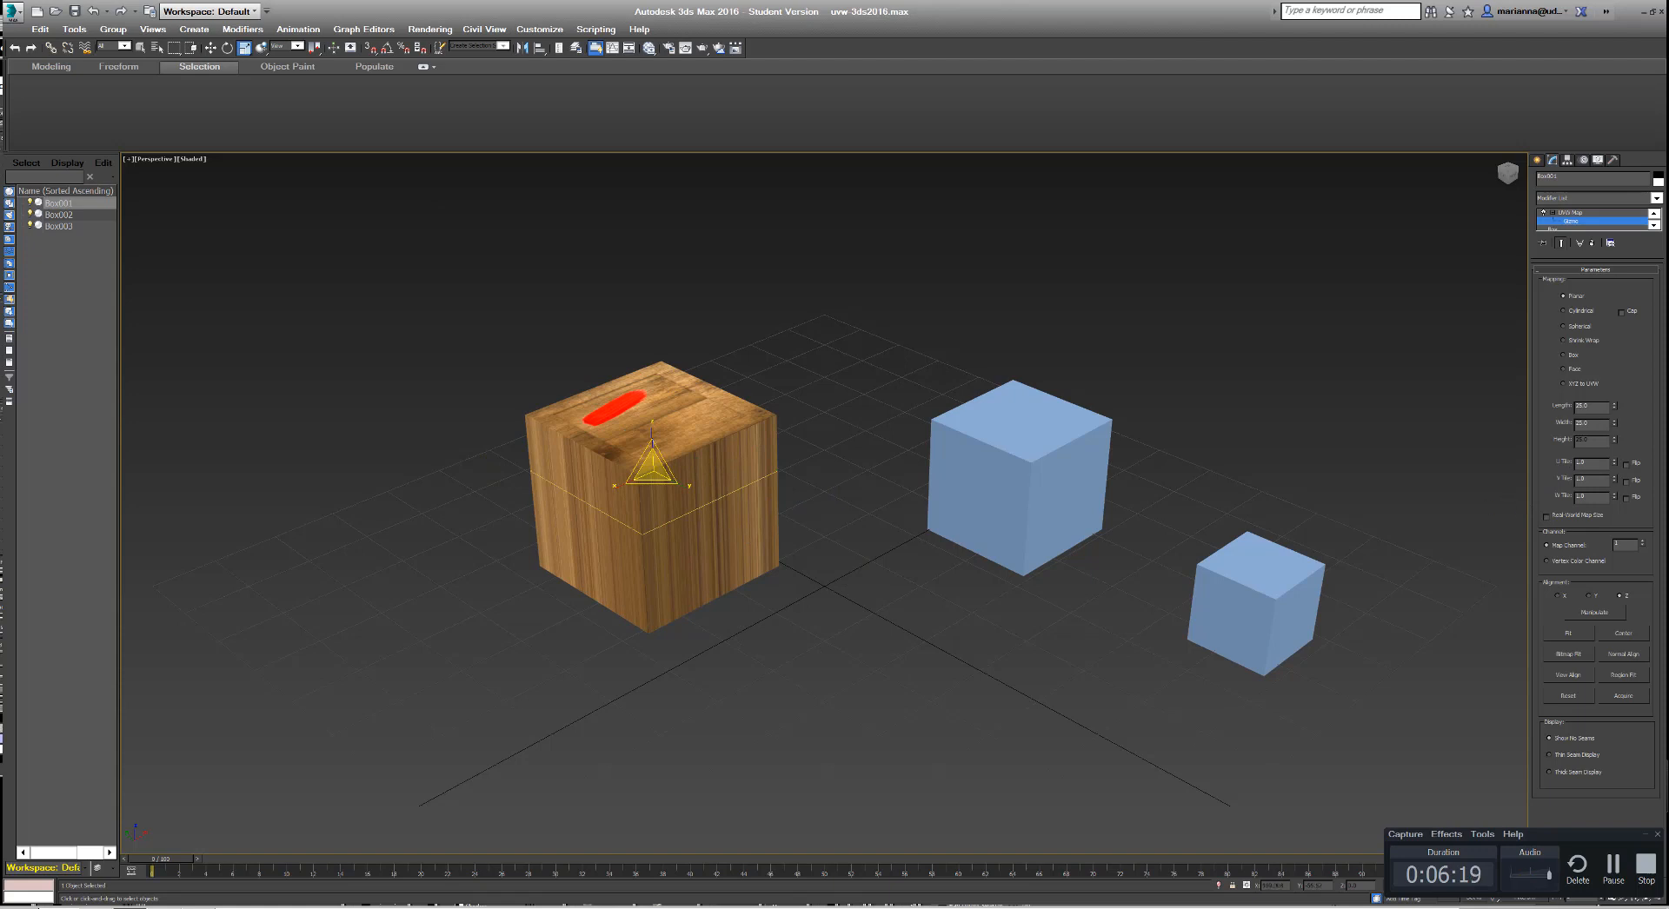
Step: Return to the UVW Map modifier level and change its mapping type to Box
left_click(1578, 213)
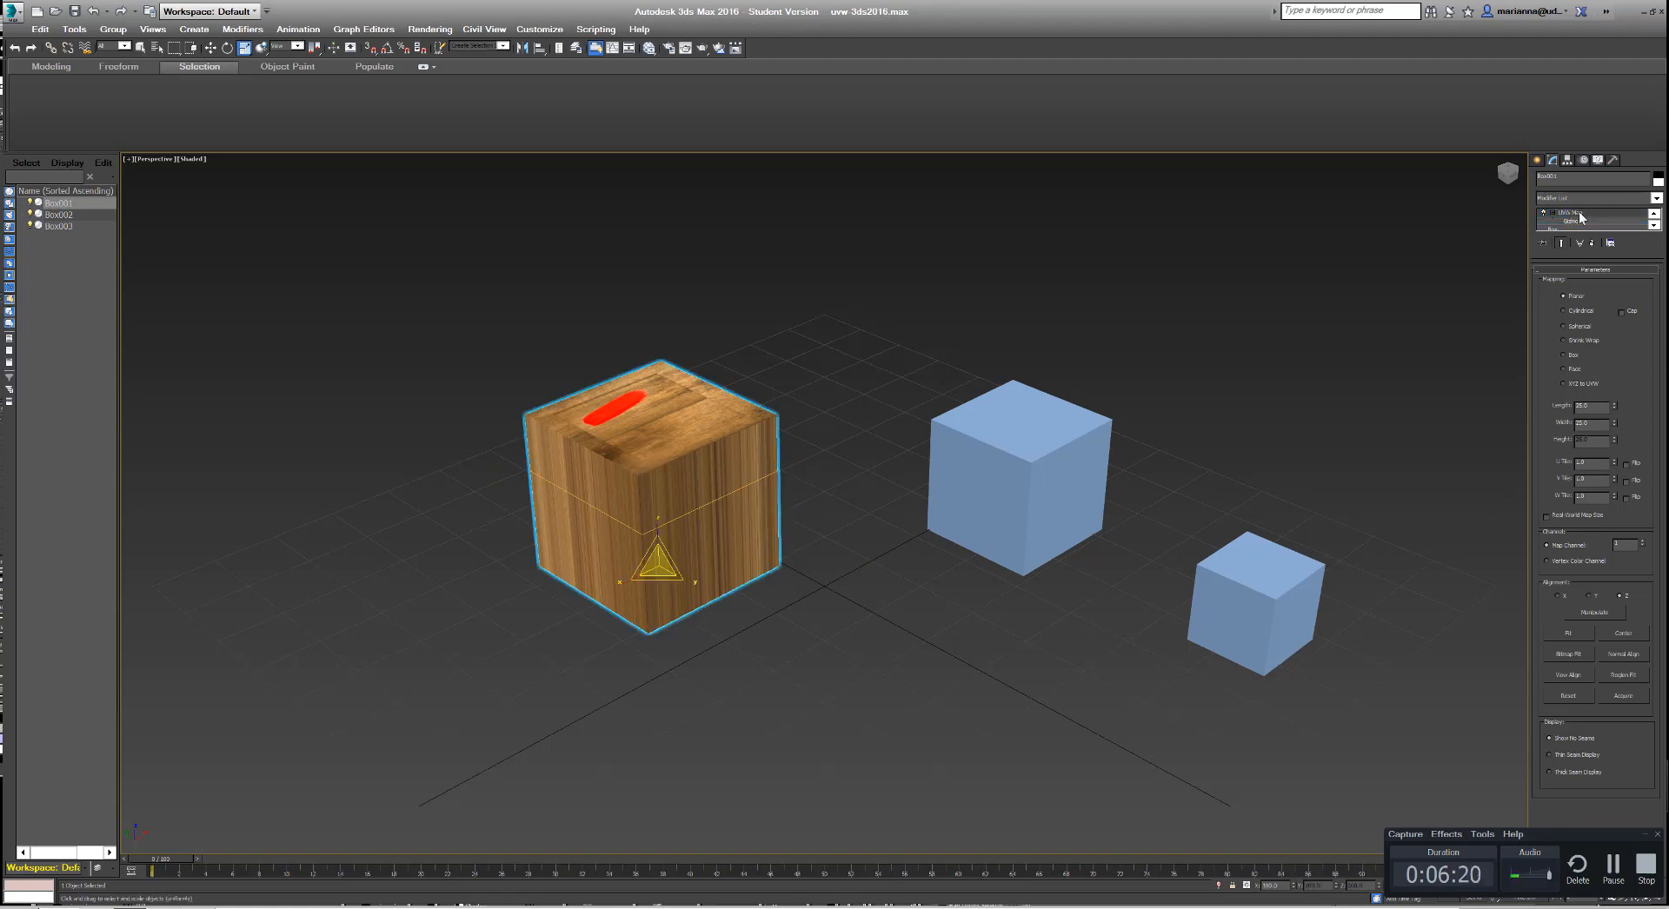
left_click(1564, 354)
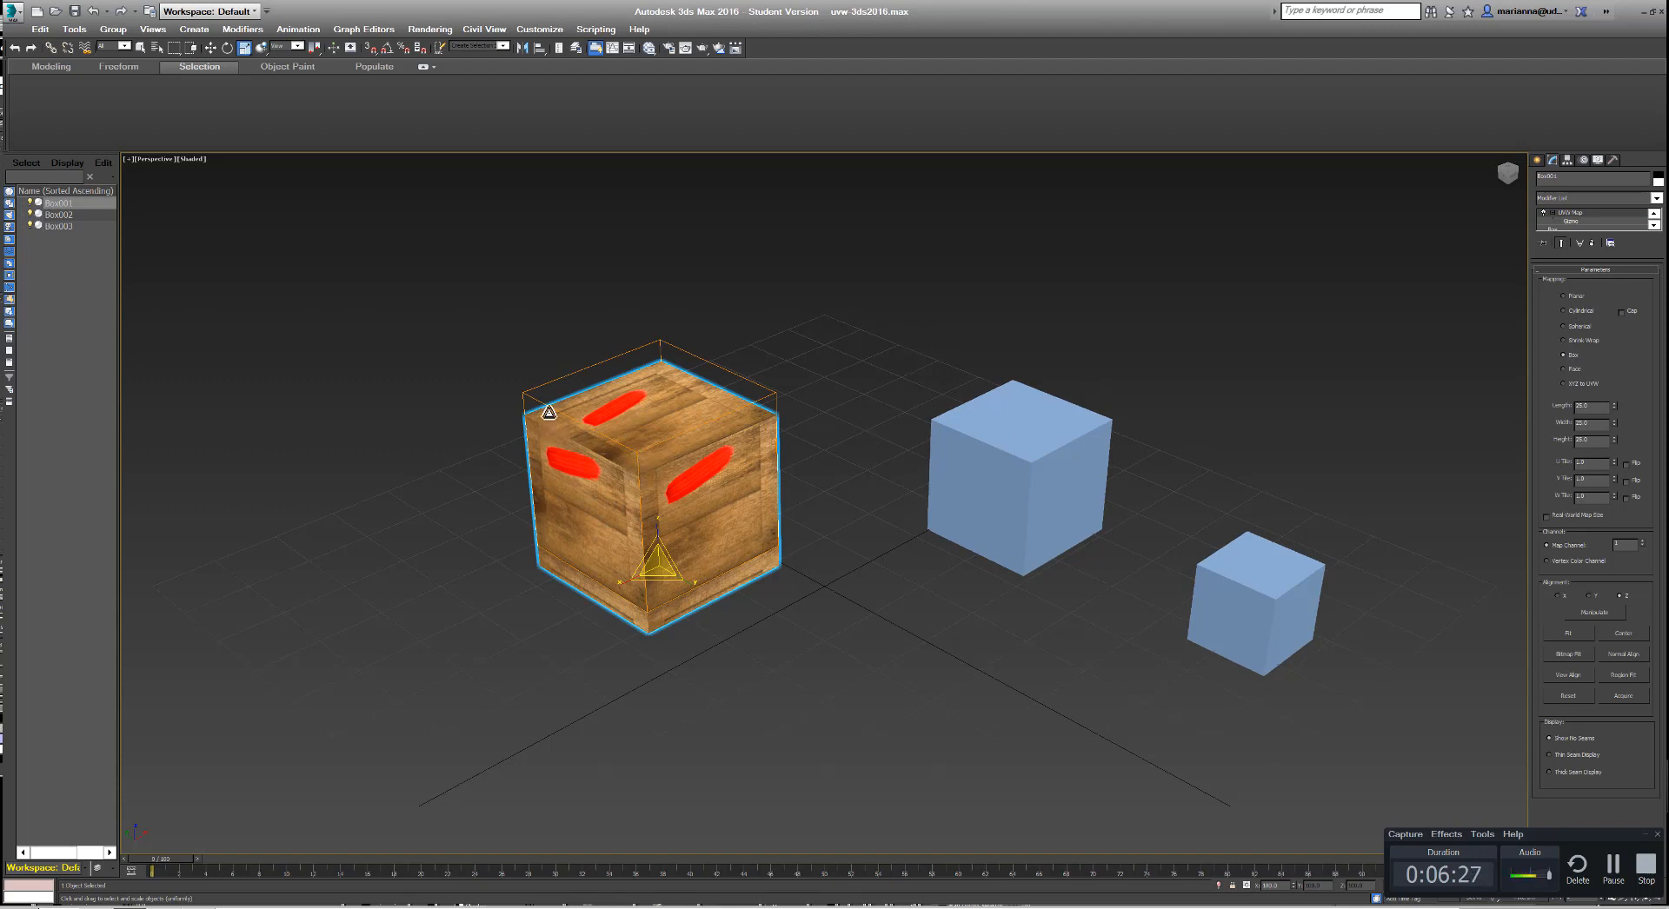
Step: Move the Box mapping gizmo down along the Z axis, and Fit it to the largest box
key("w")
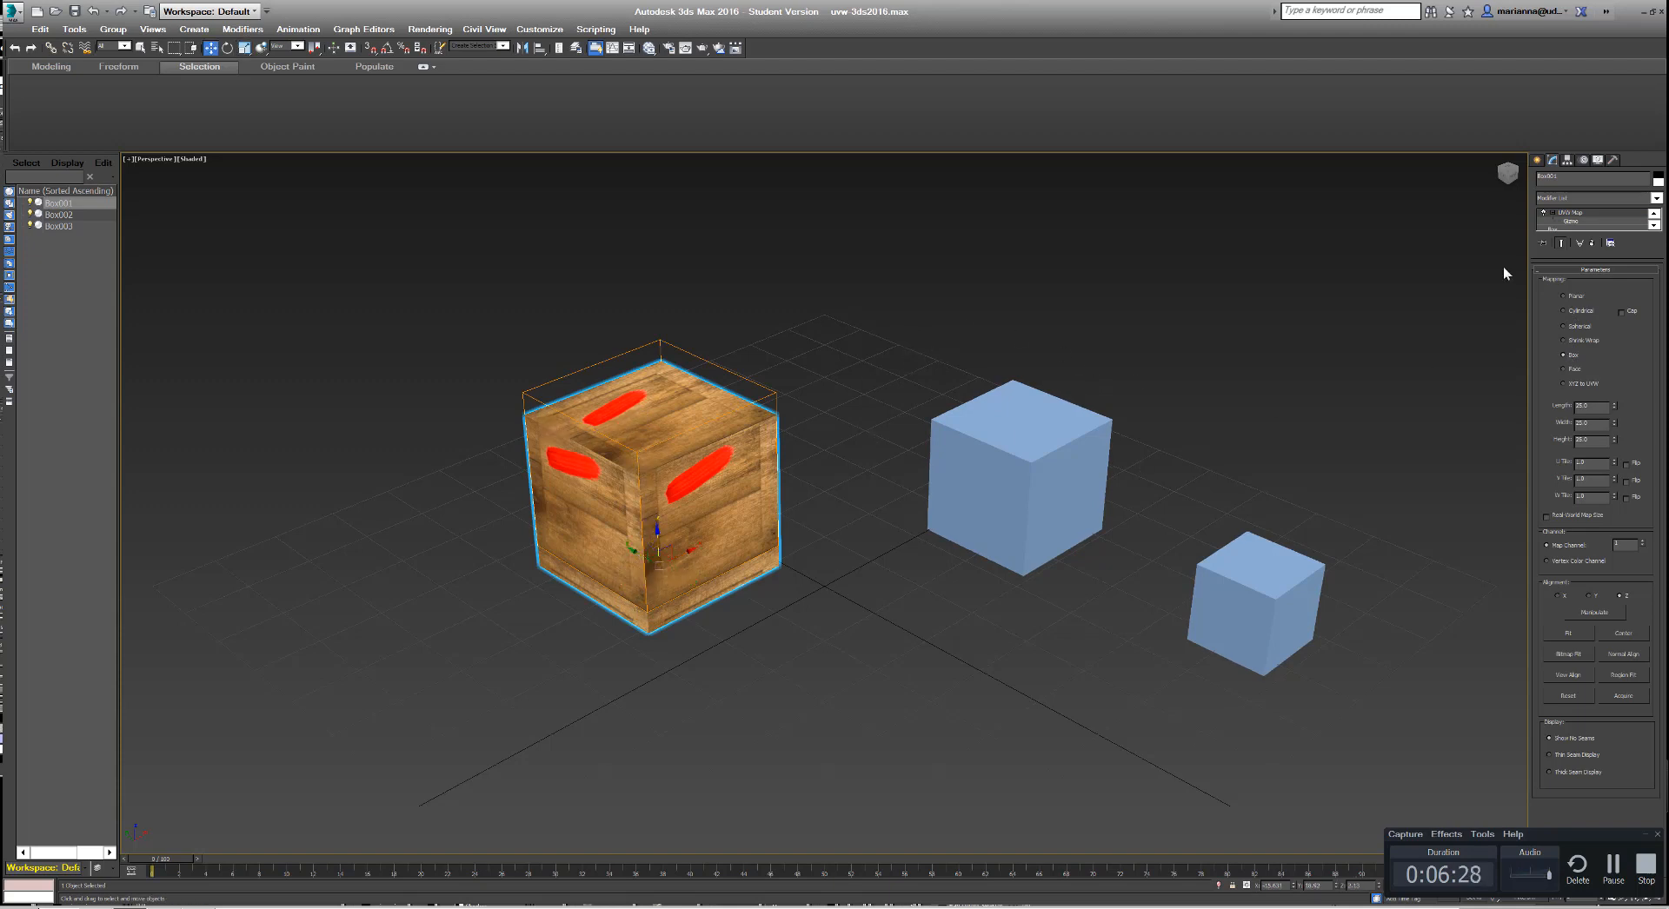
left_click(1575, 221)
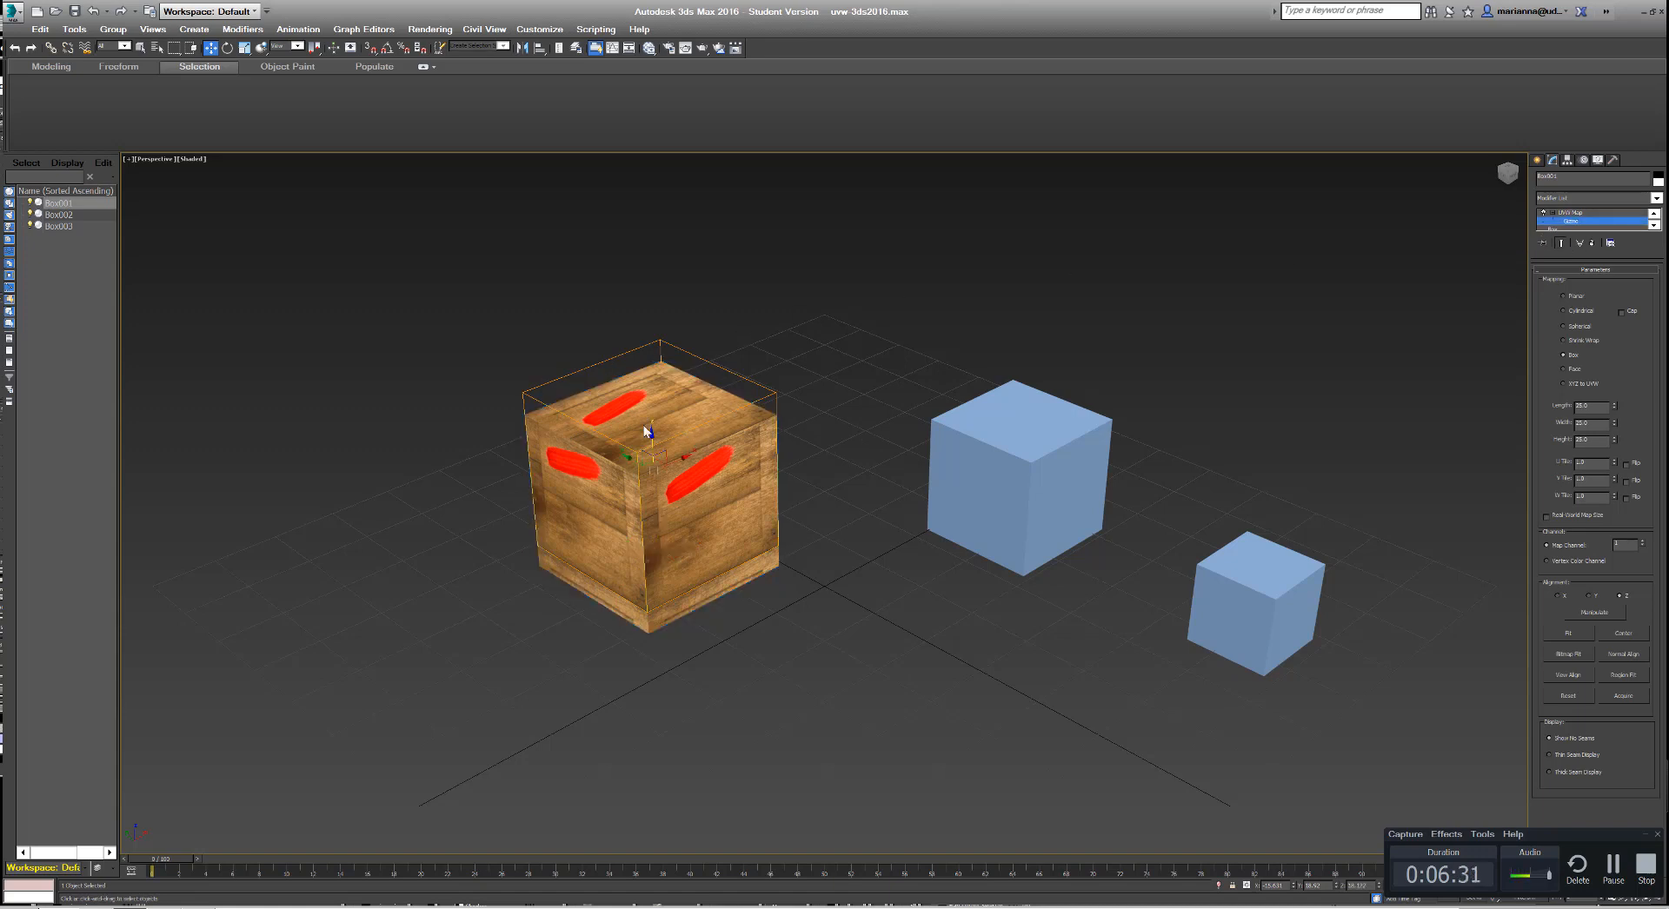
left_click_drag(651, 428, 665, 523)
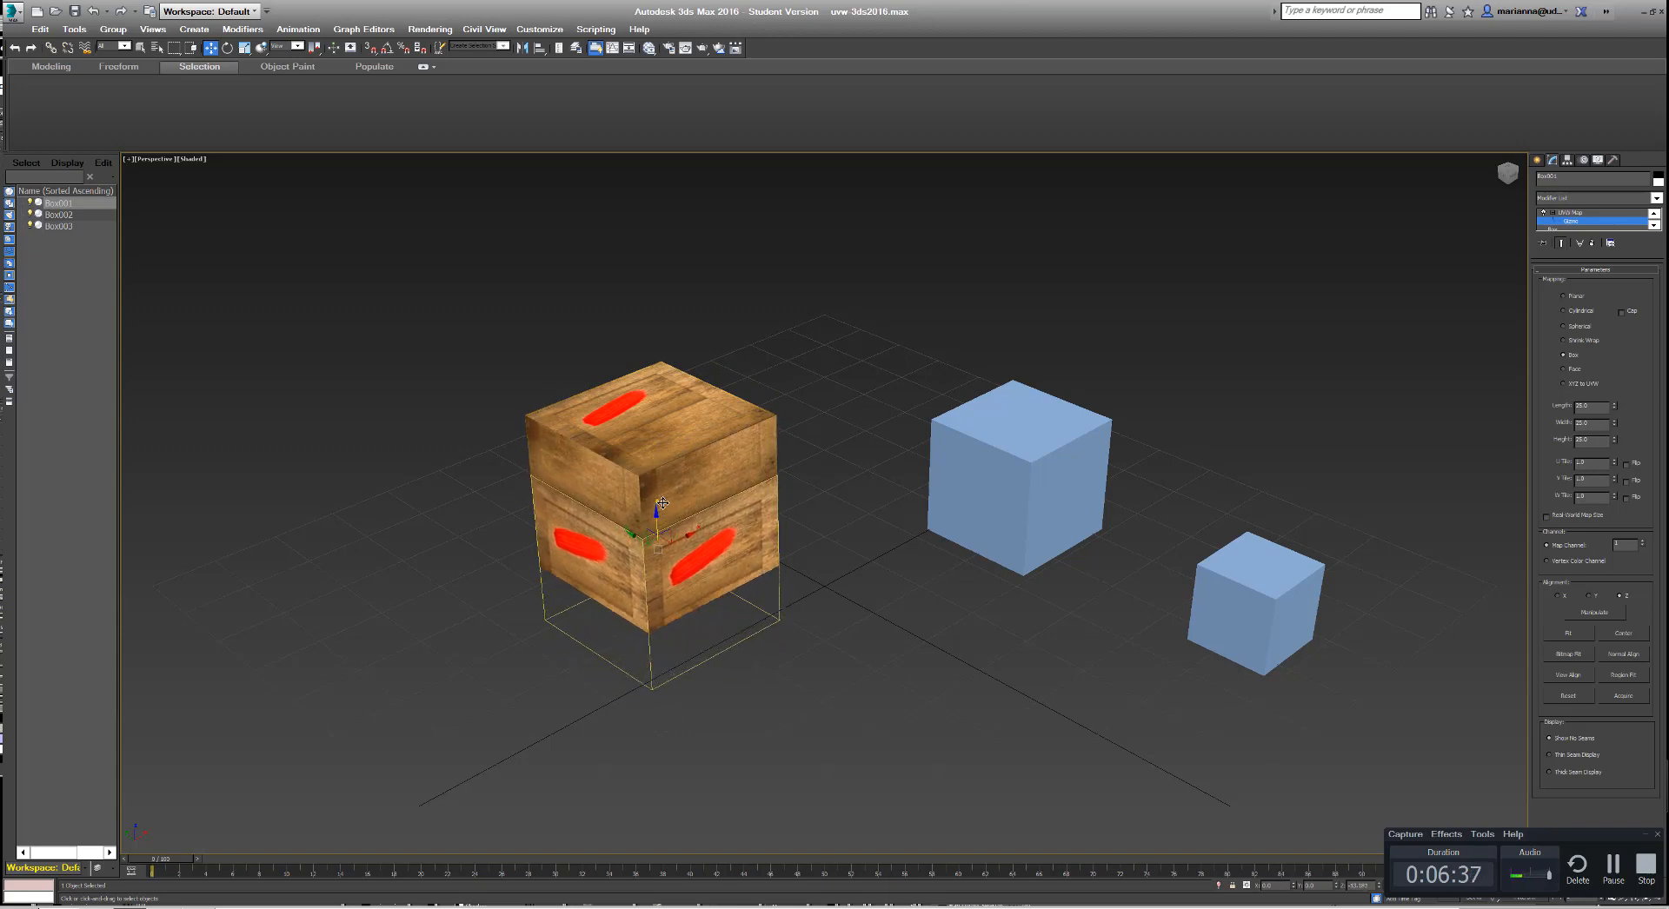
left_click(1571, 634)
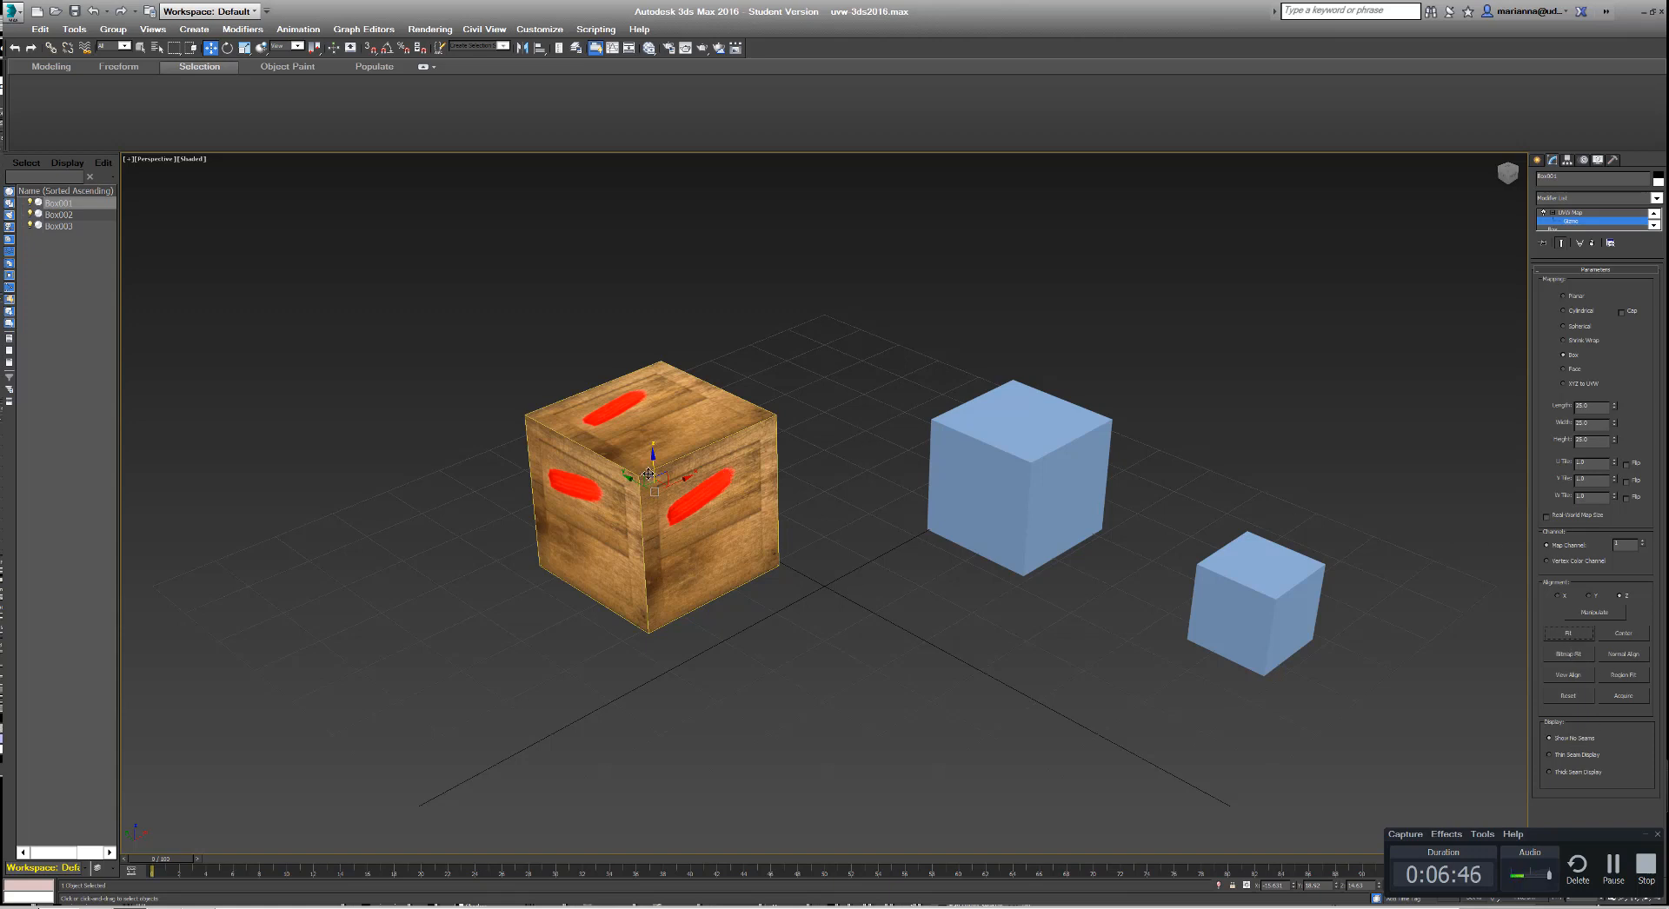
Step: Move the mapping gizmo away from the largest box, and Center it back on the box
left_click_drag(770, 445, 694, 790)
left_click_drag(703, 760, 880, 655)
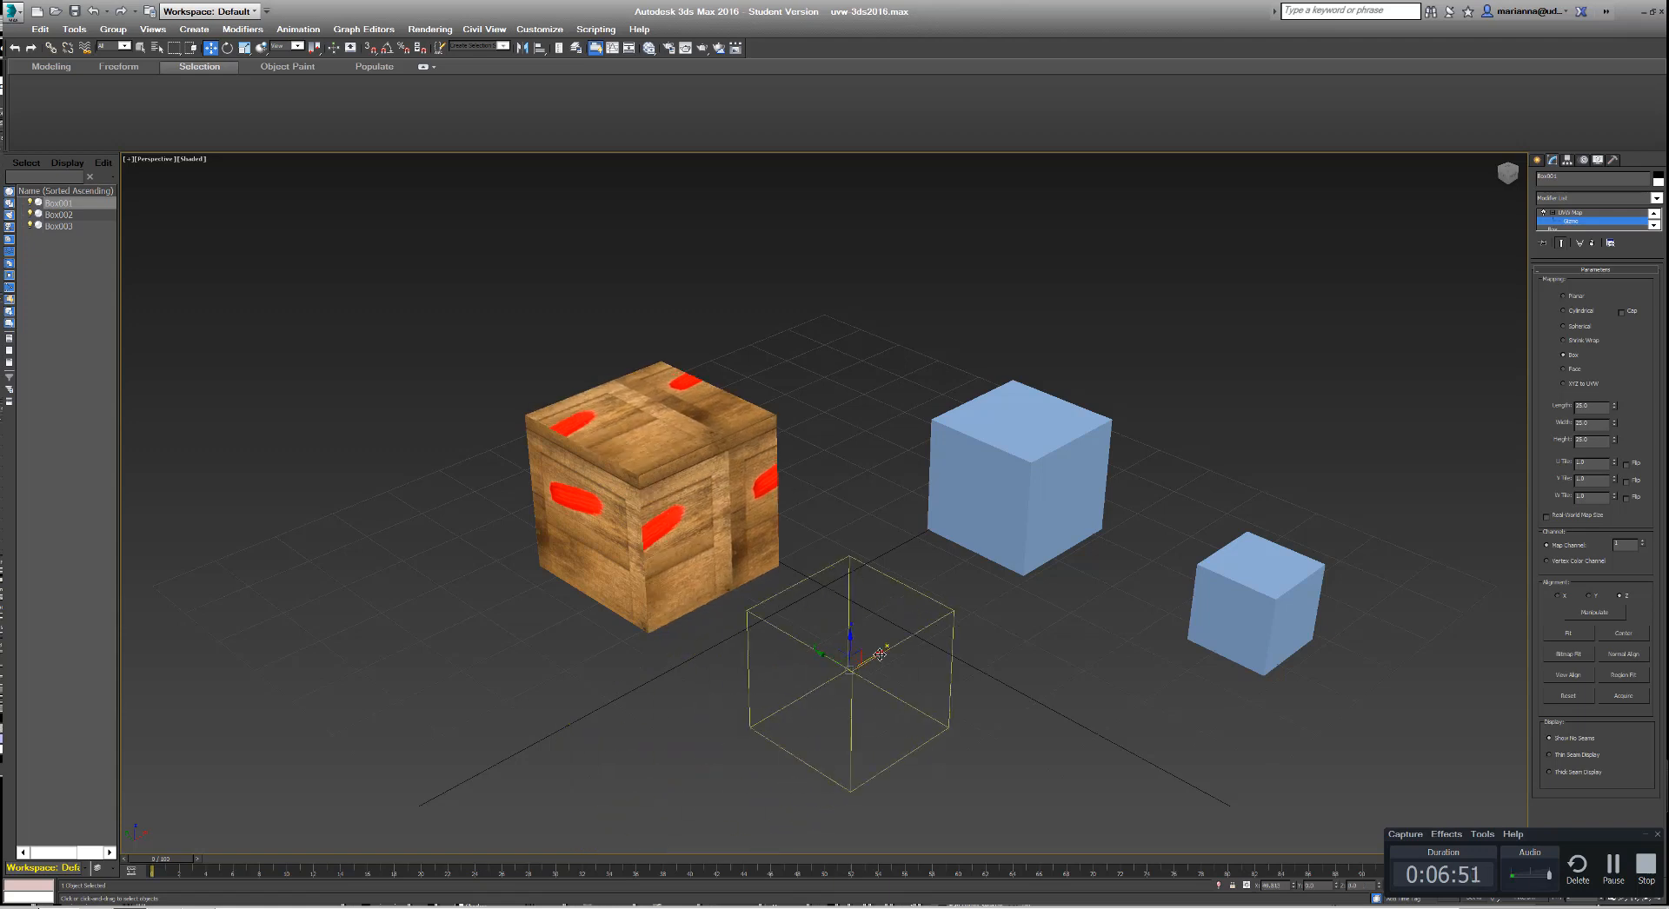
left_click(1623, 634)
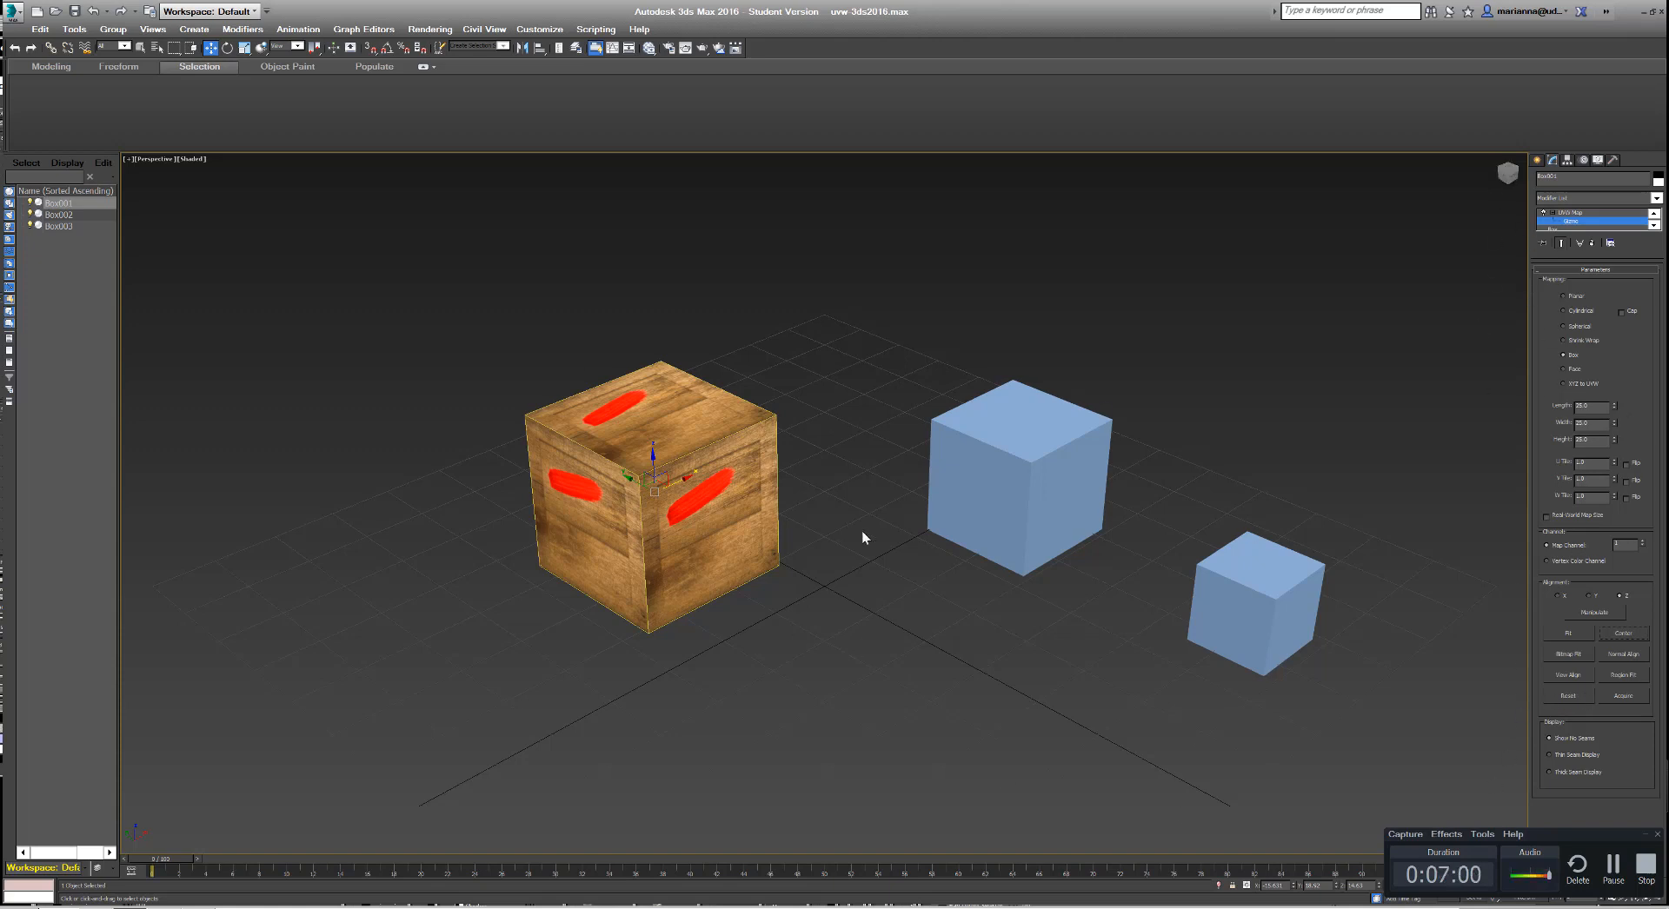
Step: Try Spherical, Box and Face mapping in turn on the UVW Map modifier
left_click(1577, 326)
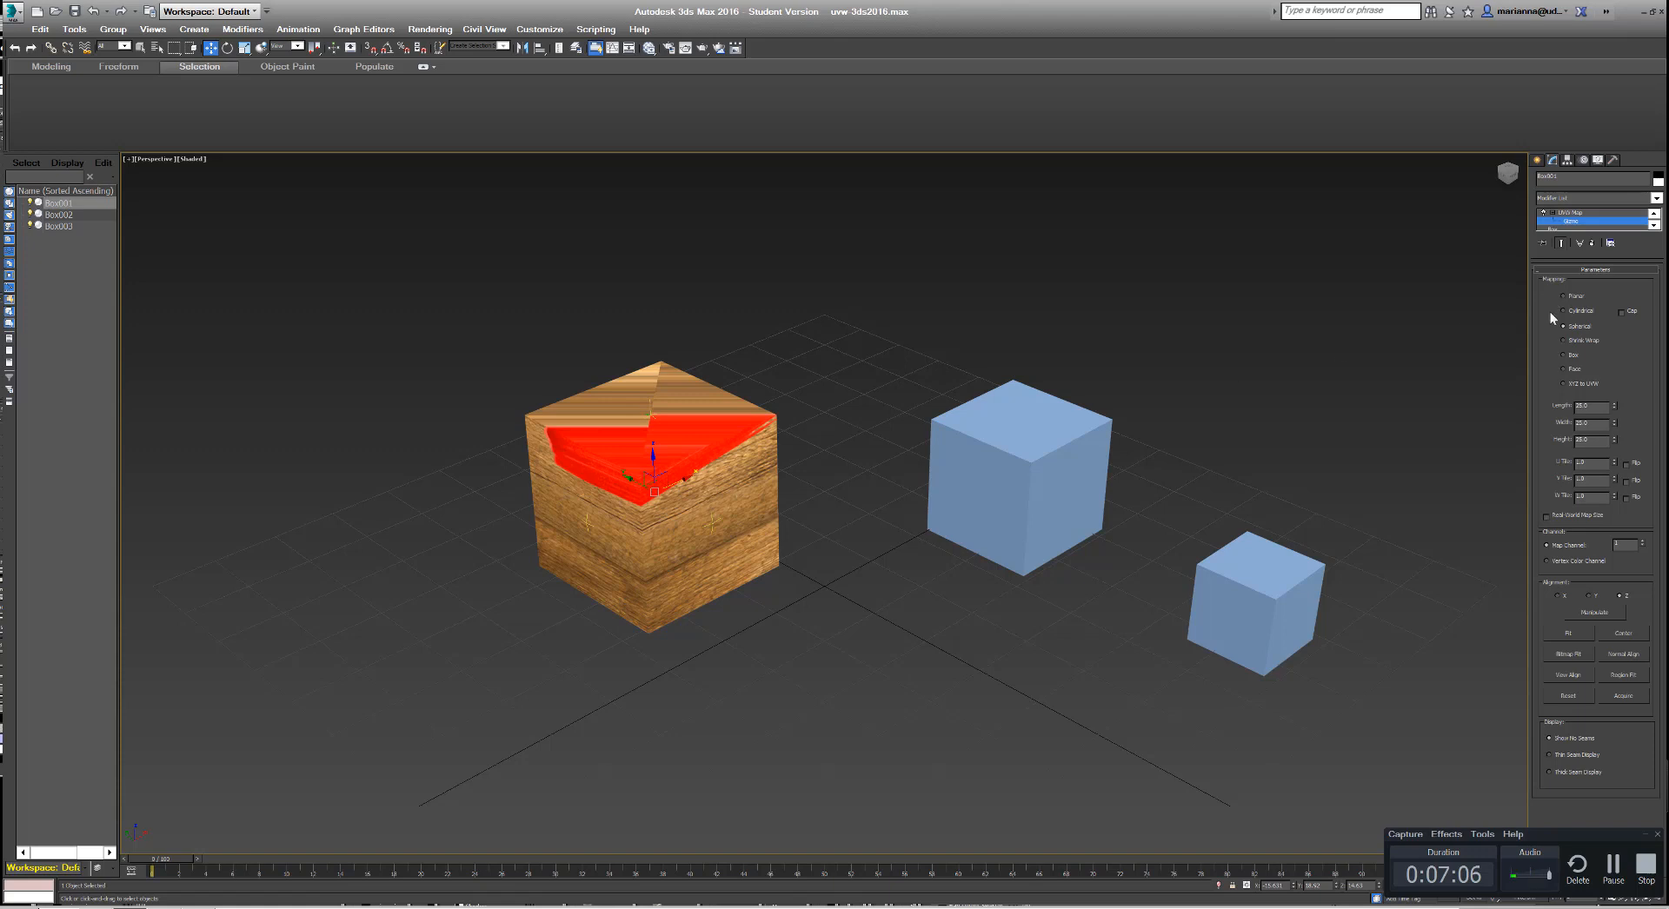
left_click(1573, 354)
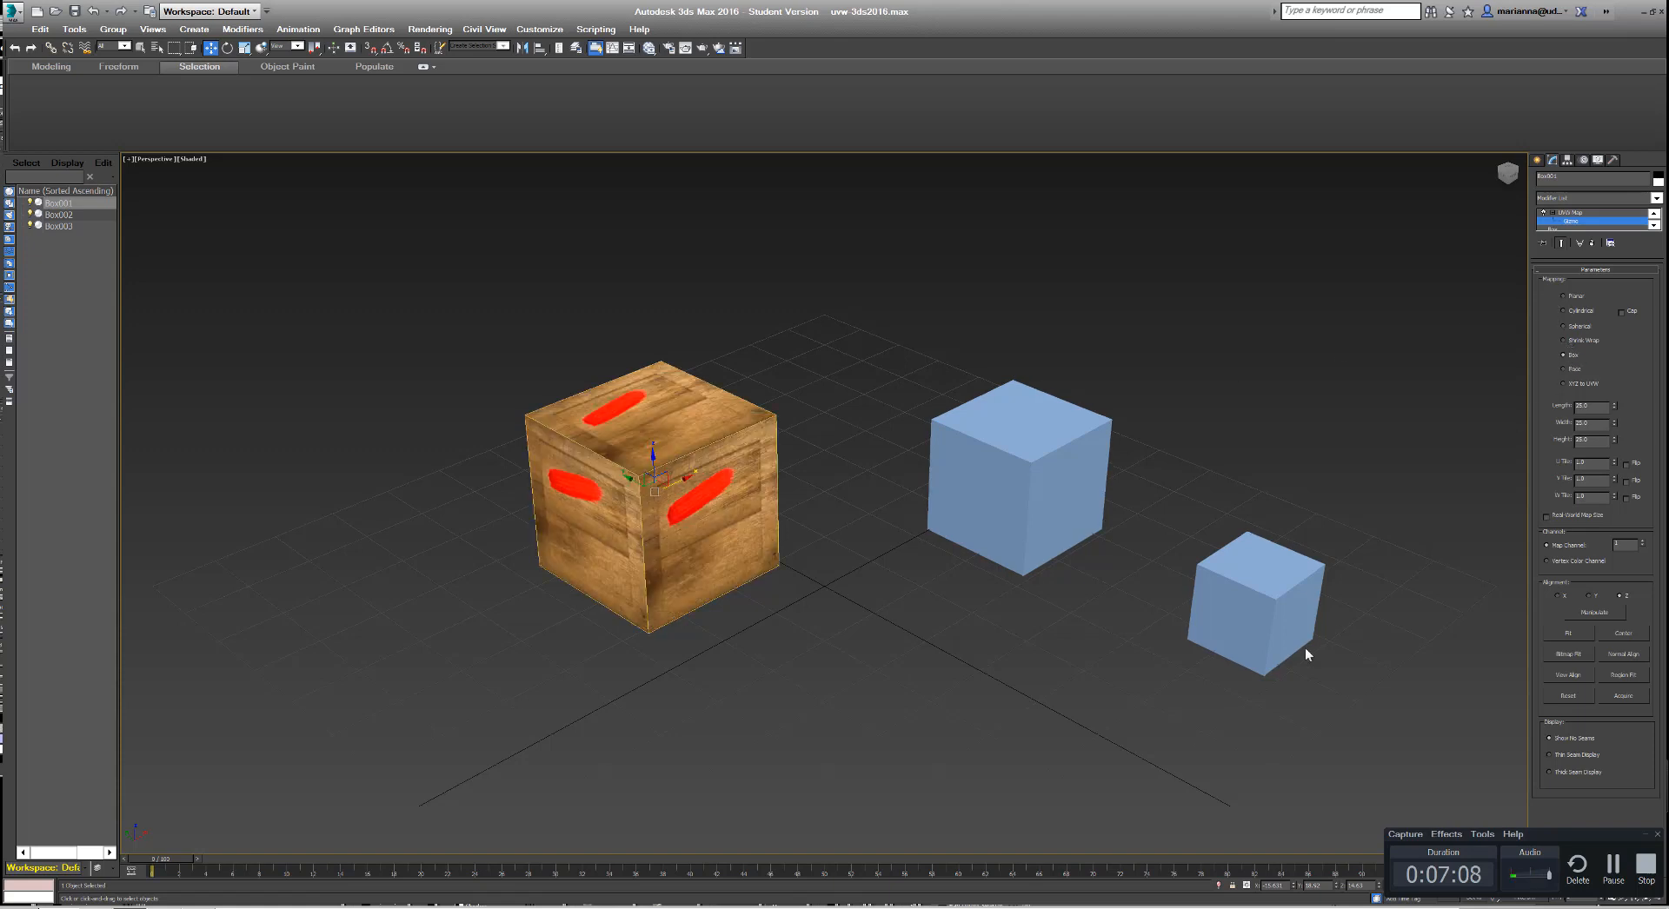
left_click(1573, 368)
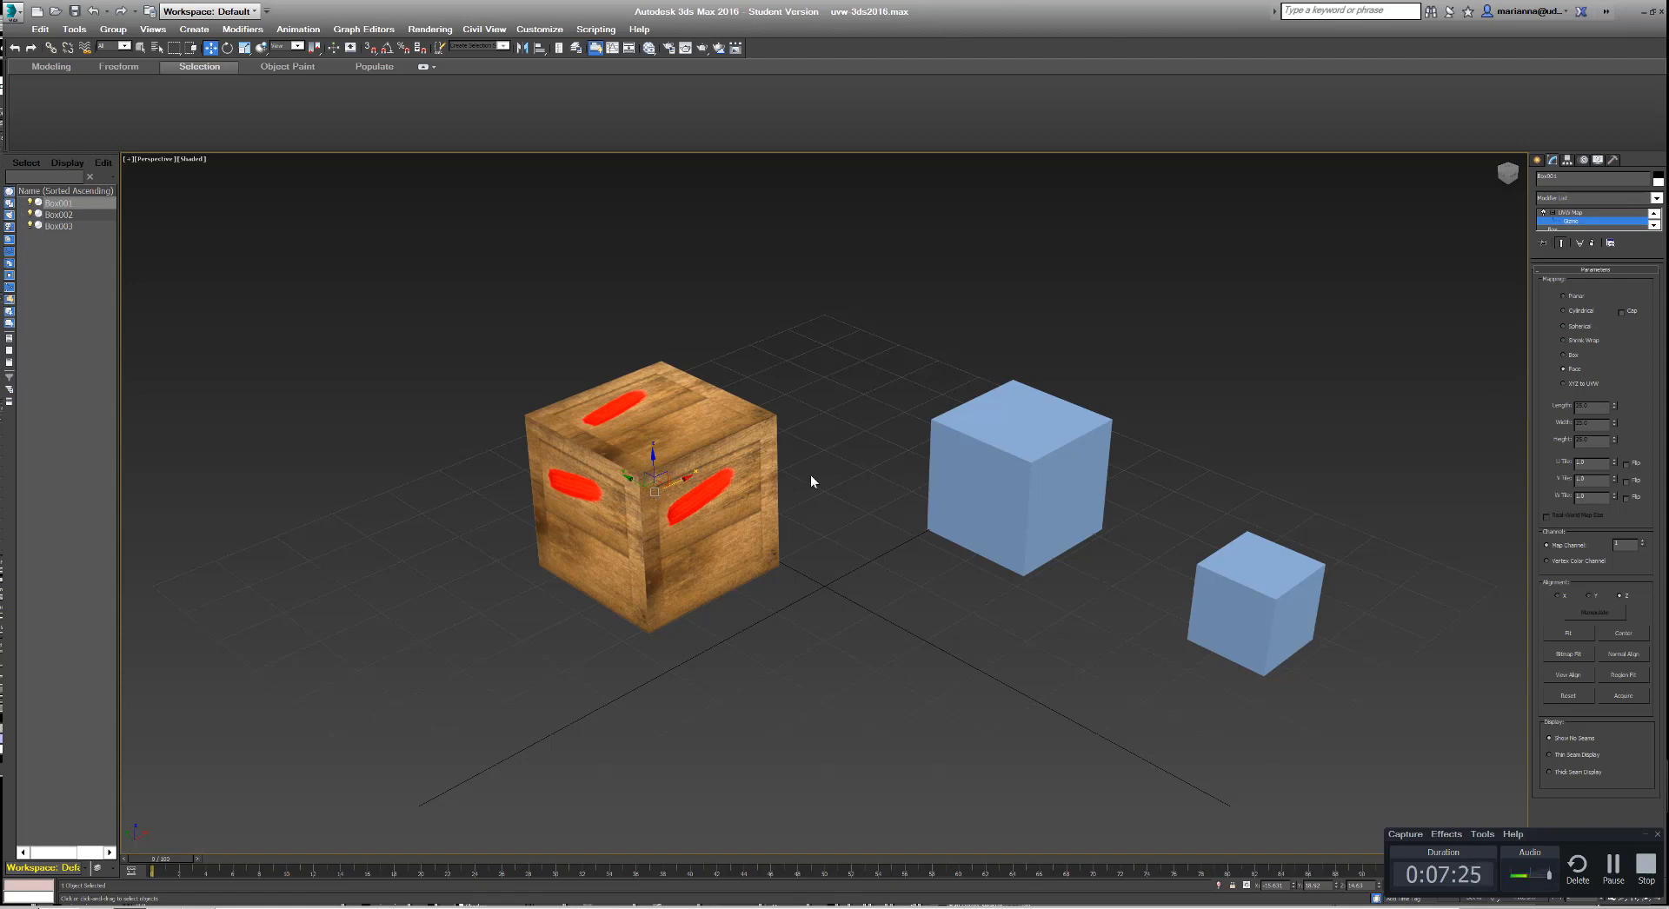
Step: Set the length, width and height segments of the largest box's base object to 10 each
left_click(1569, 213)
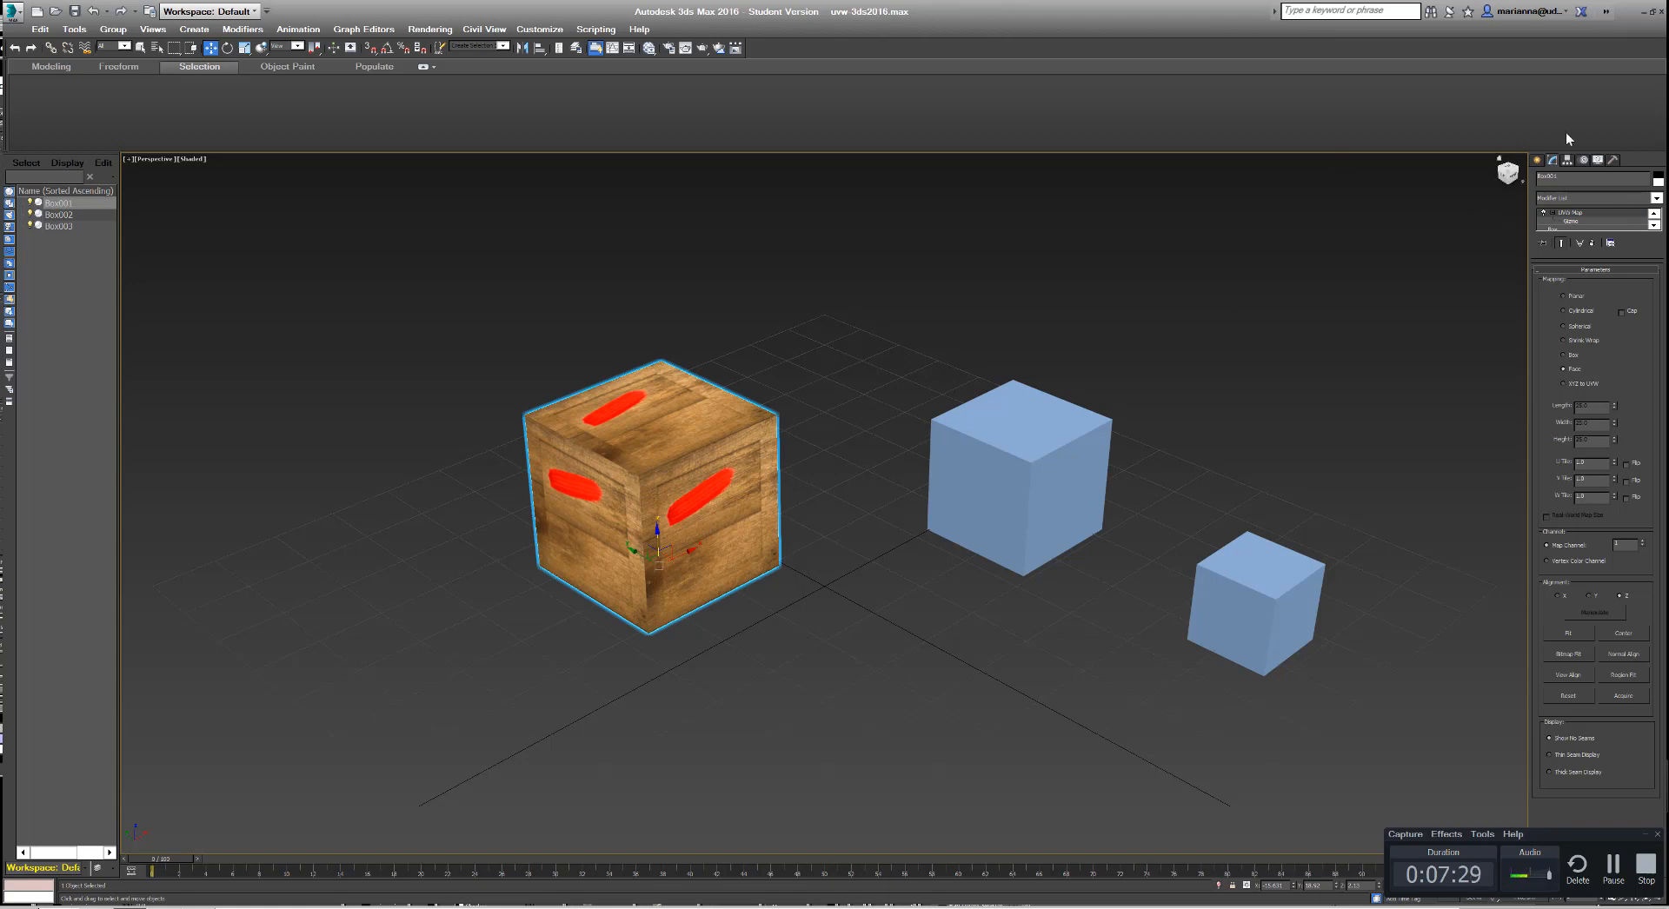
left_click(1565, 224)
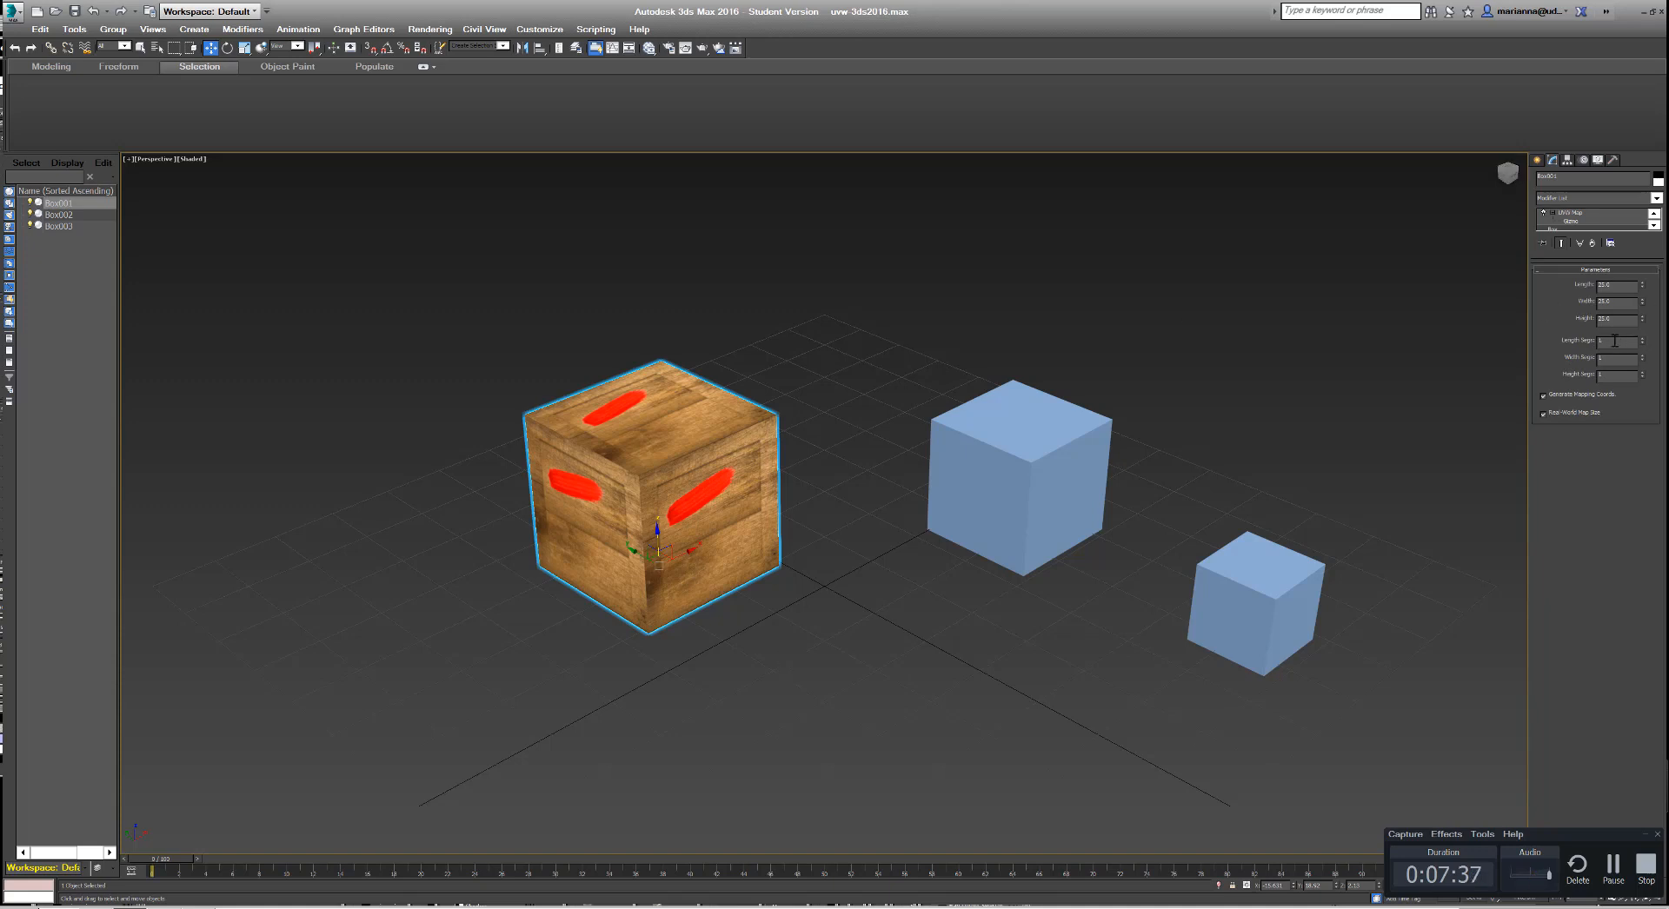
key("Tab")
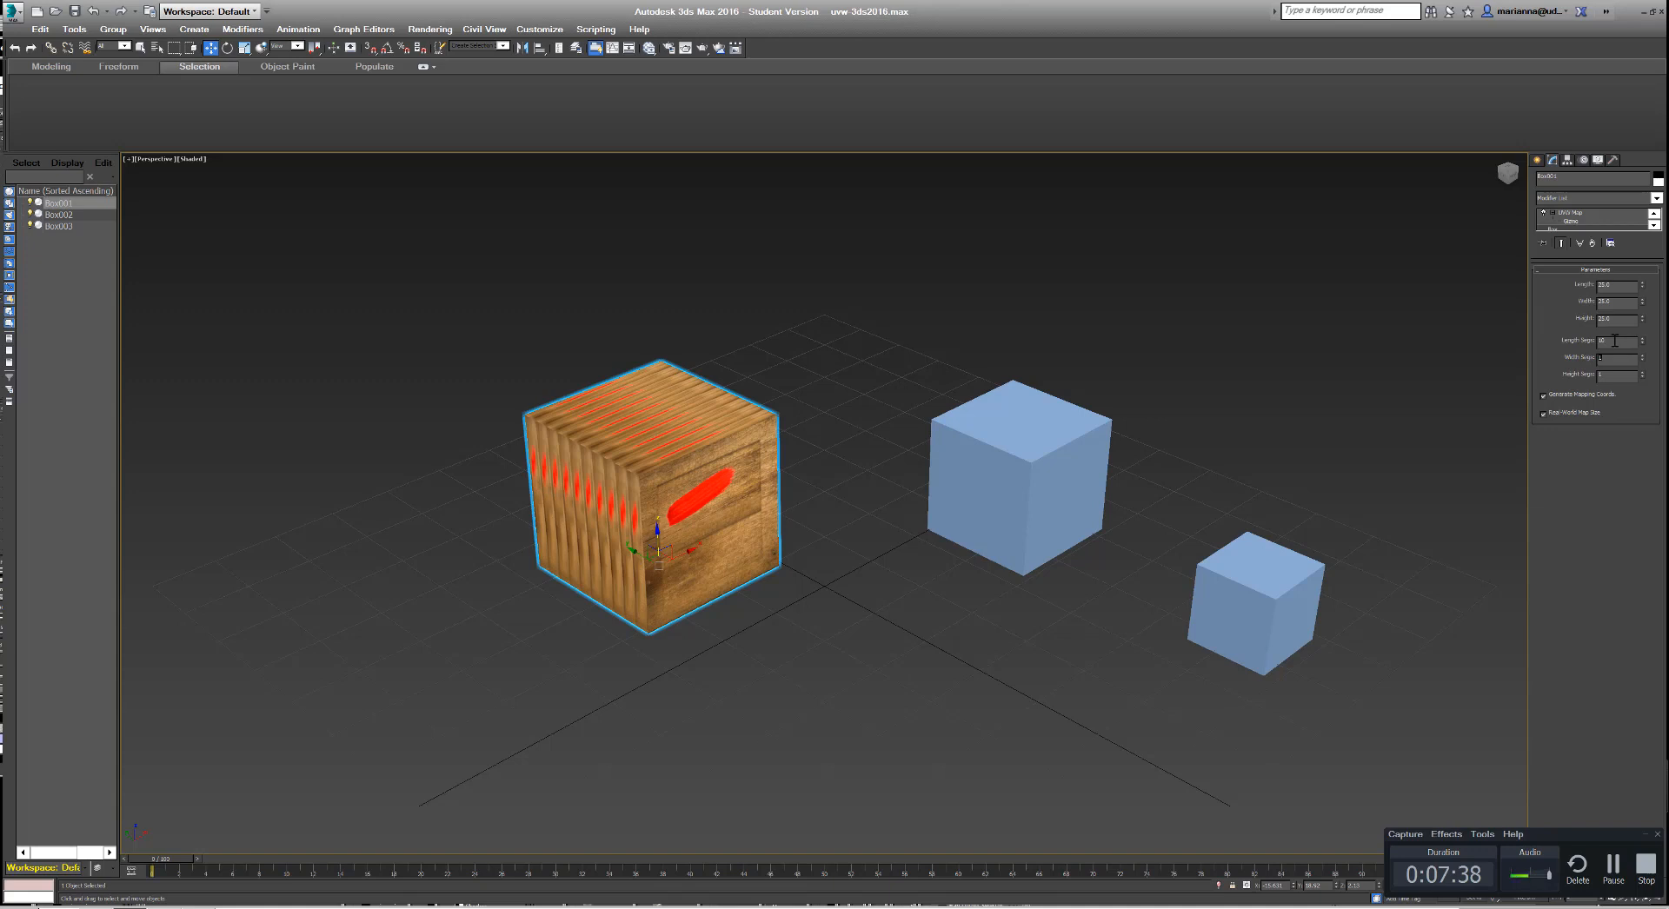
type("3")
type("0")
key("Return")
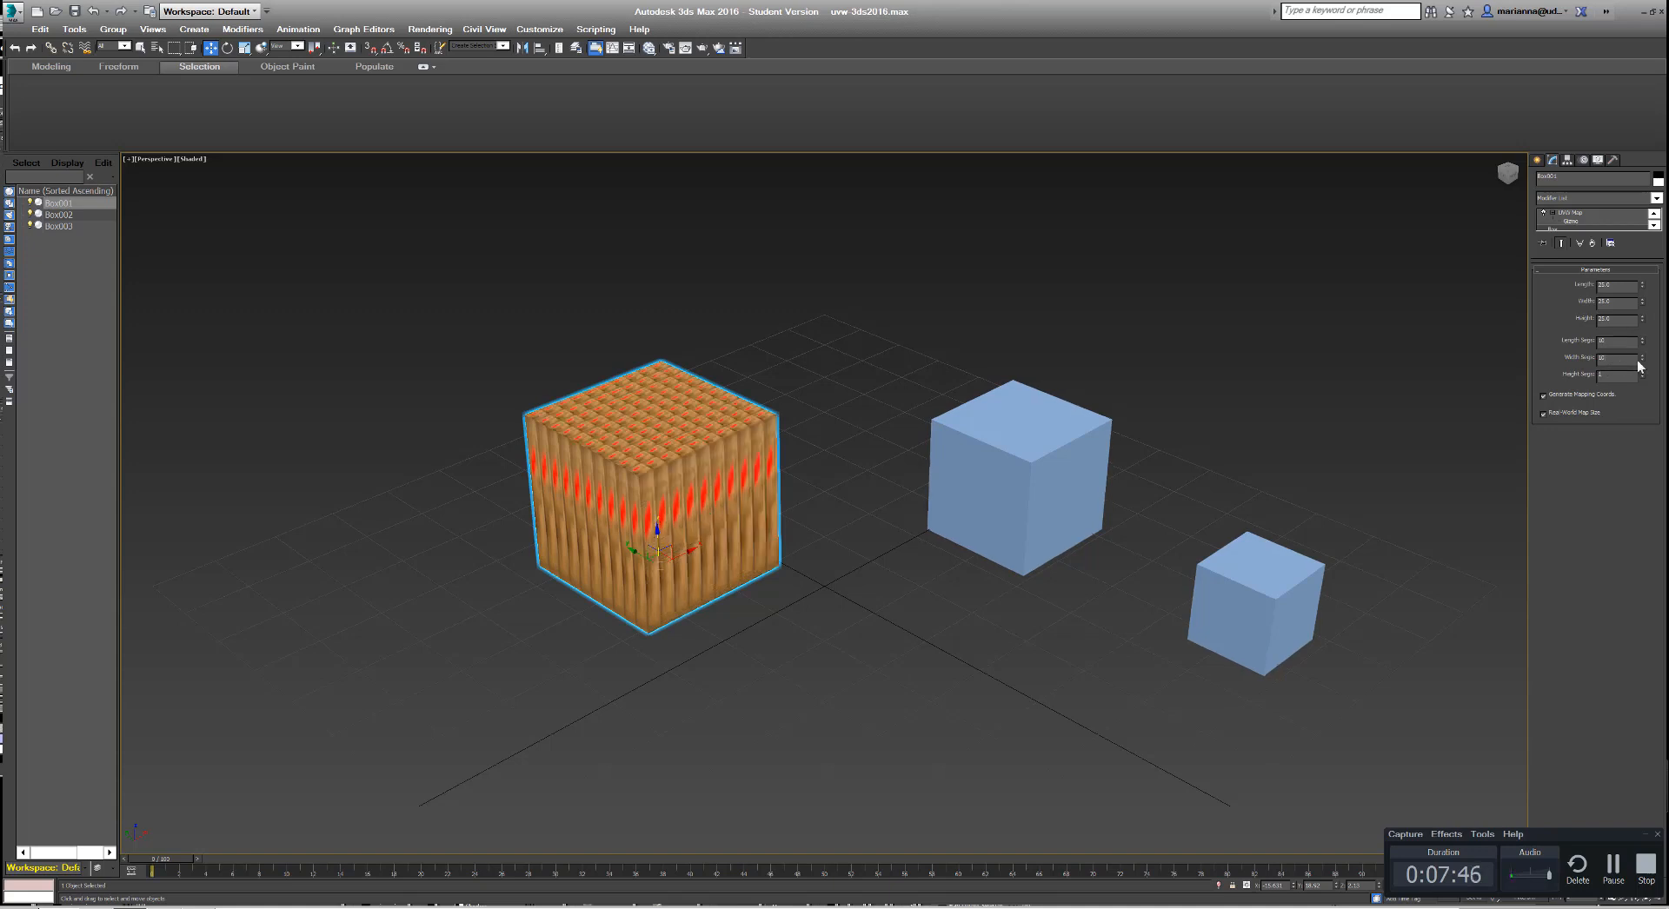
left_click(1621, 373)
type("0")
key("Return")
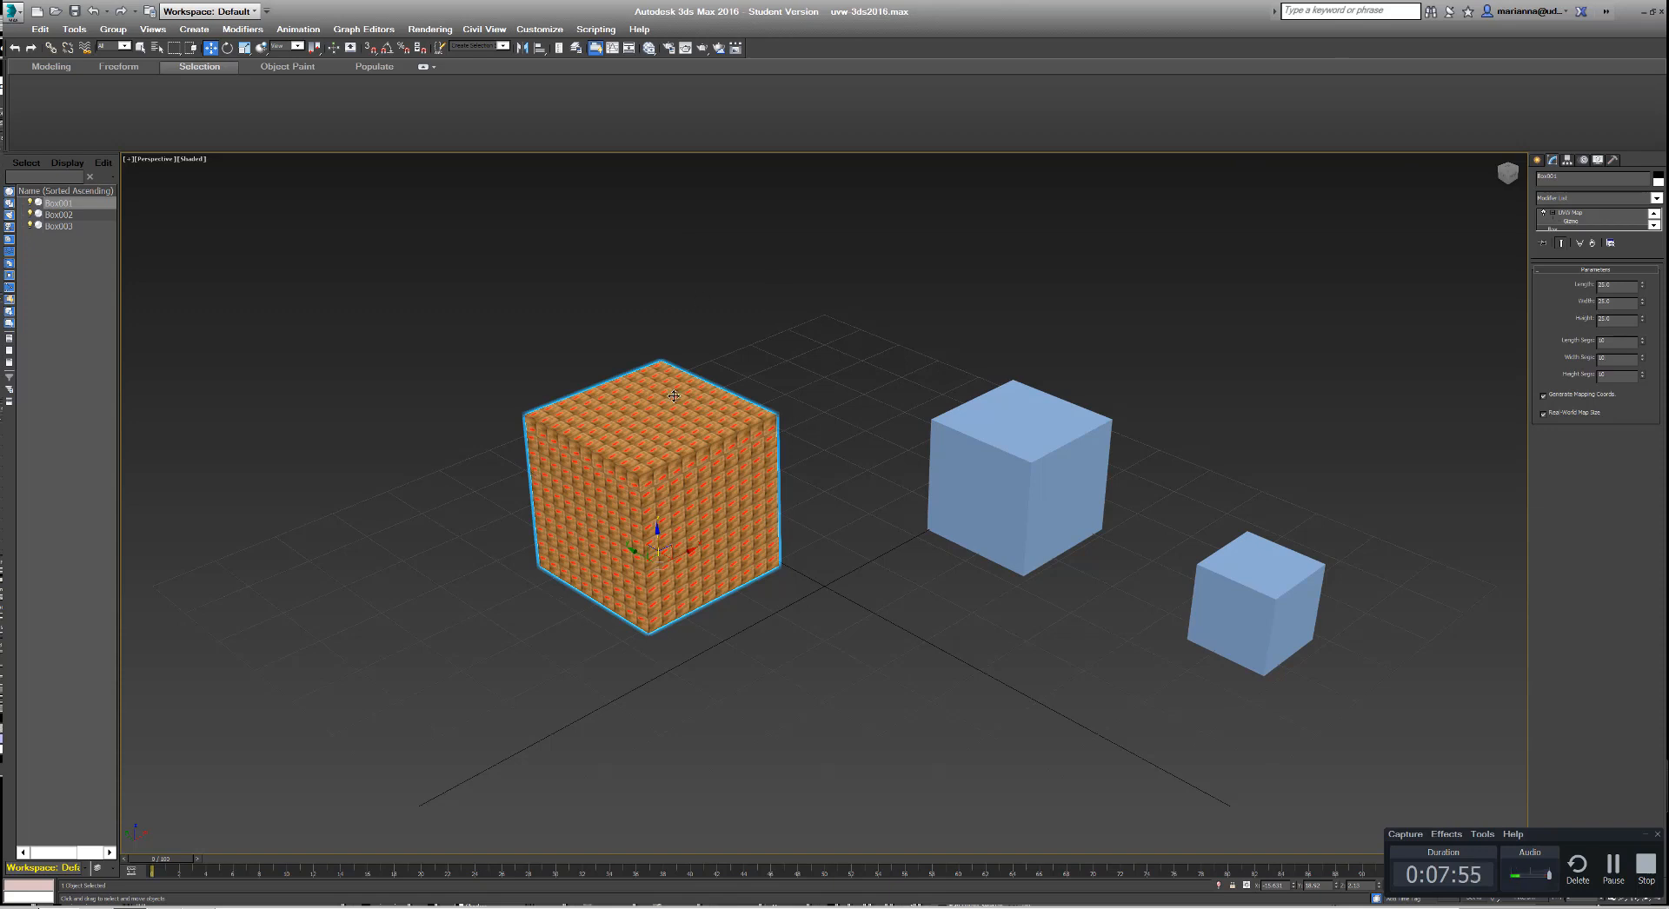
Step: Set the UVW Map modifier's mapping type to Box, leave the gizmo level and deselect the largest box
left_click(1573, 221)
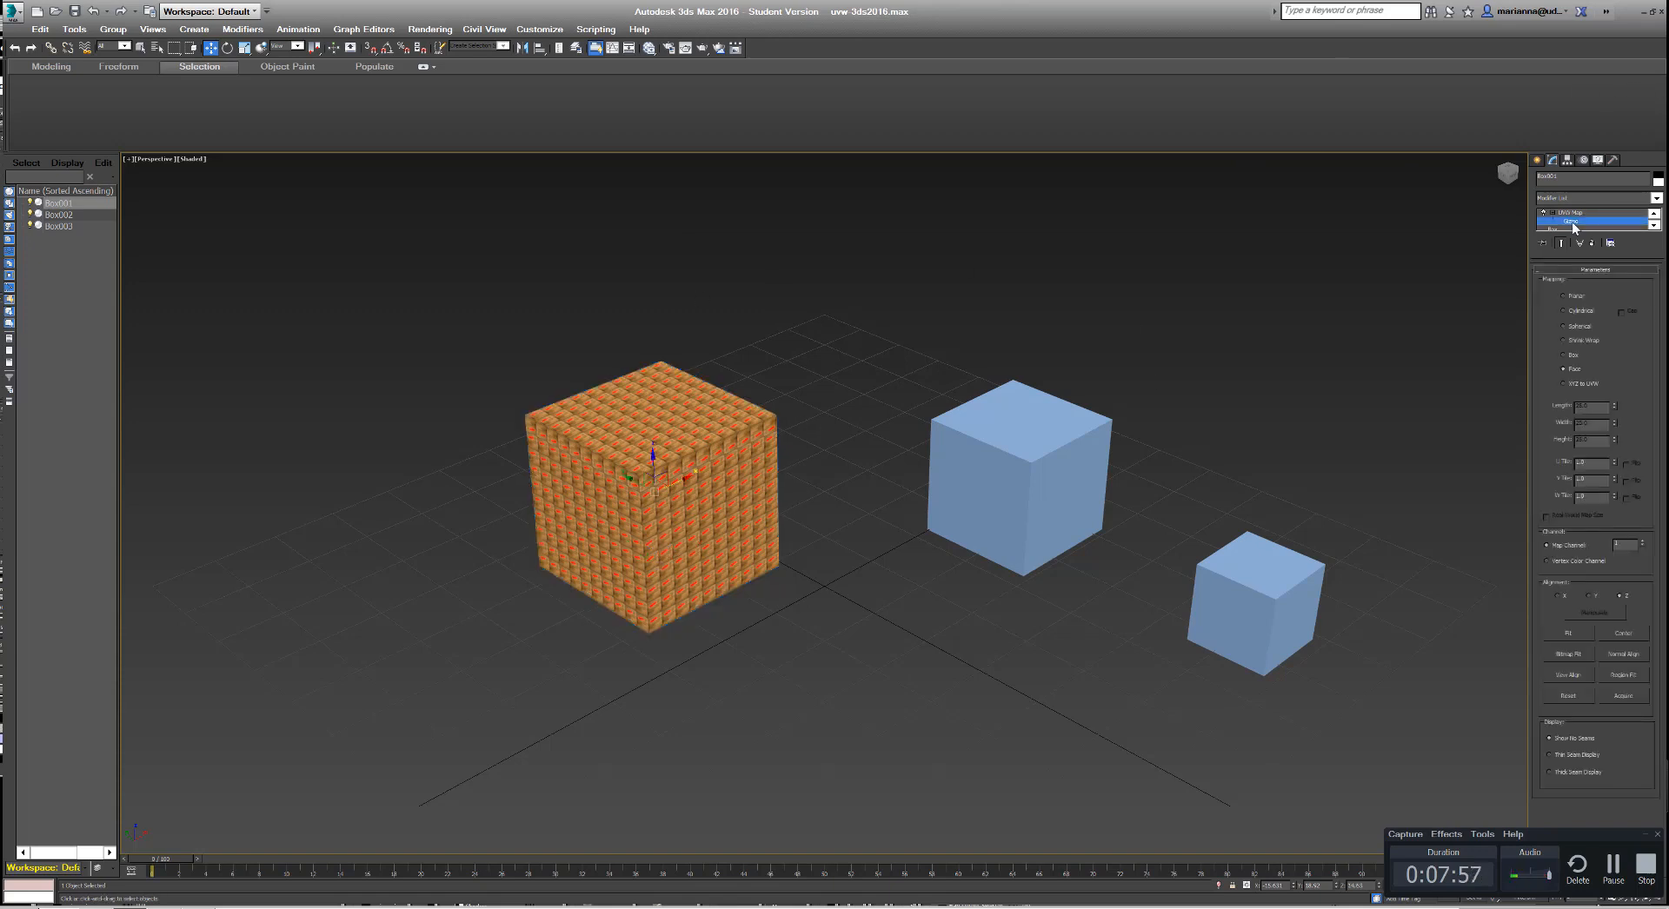
left_click(1576, 356)
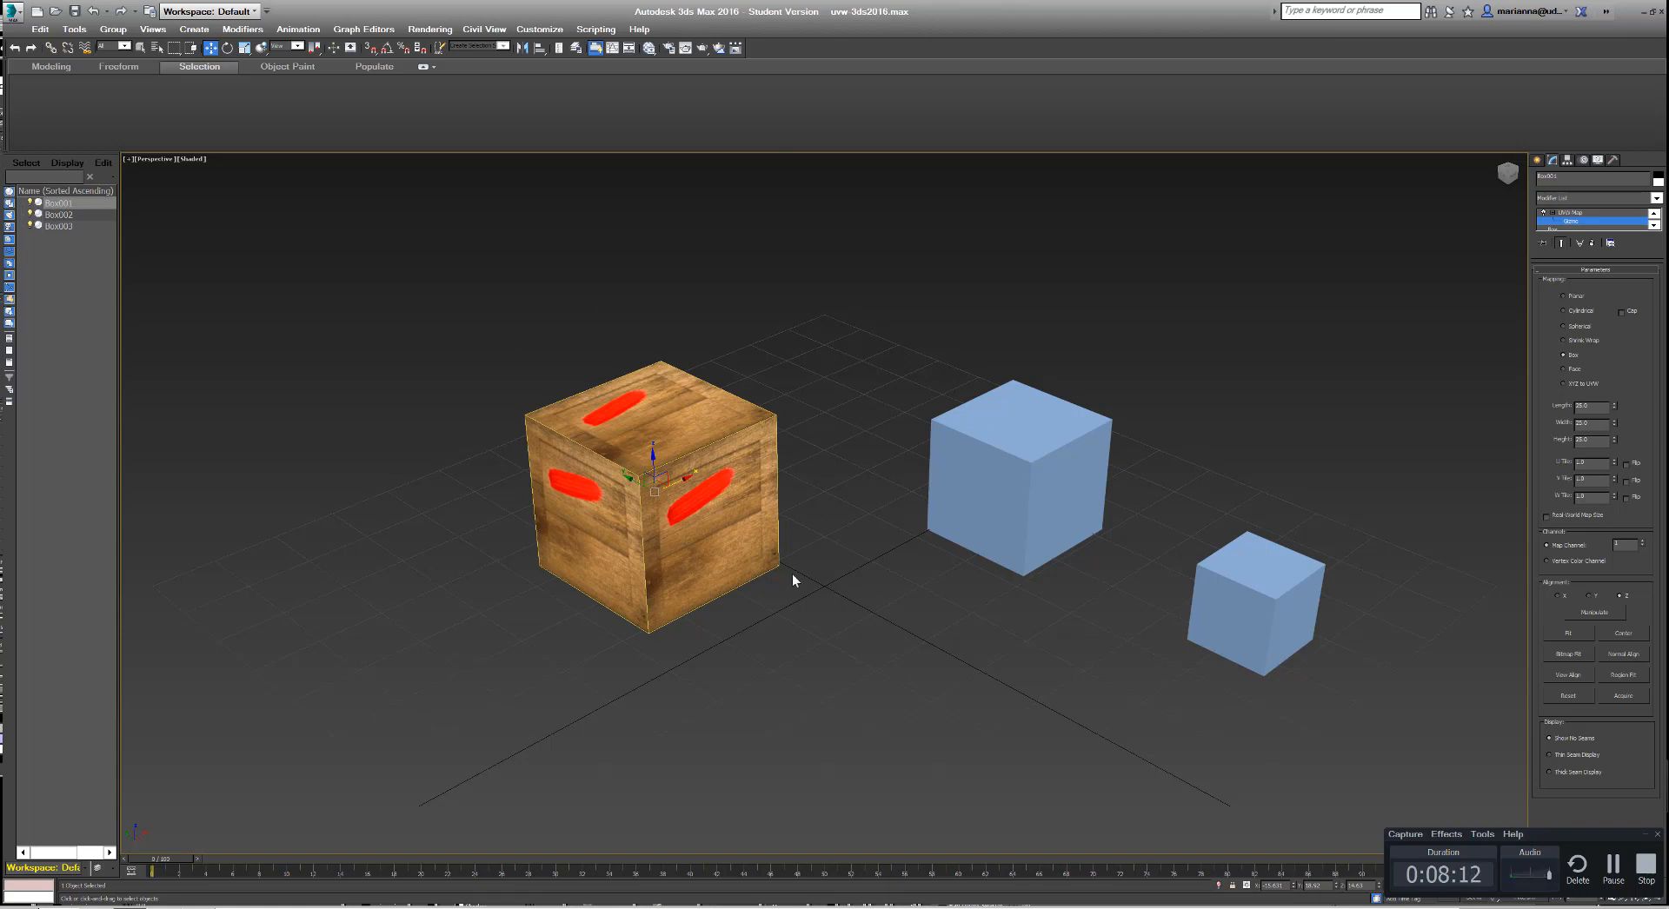
left_click(1570, 212)
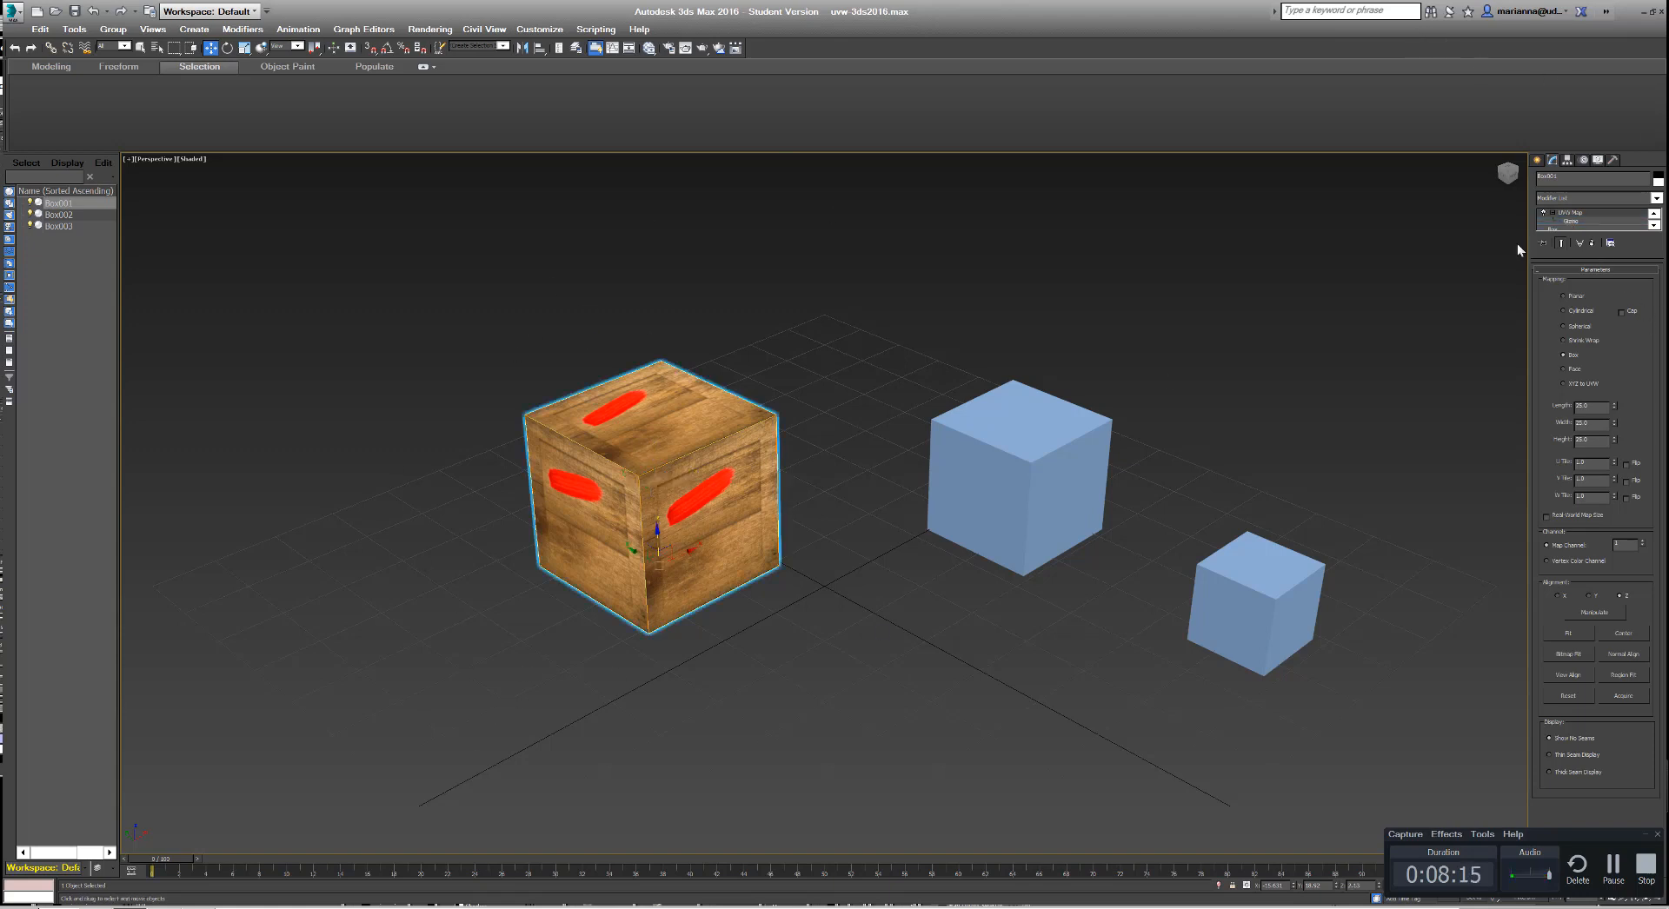
key("q")
left_click(904, 625)
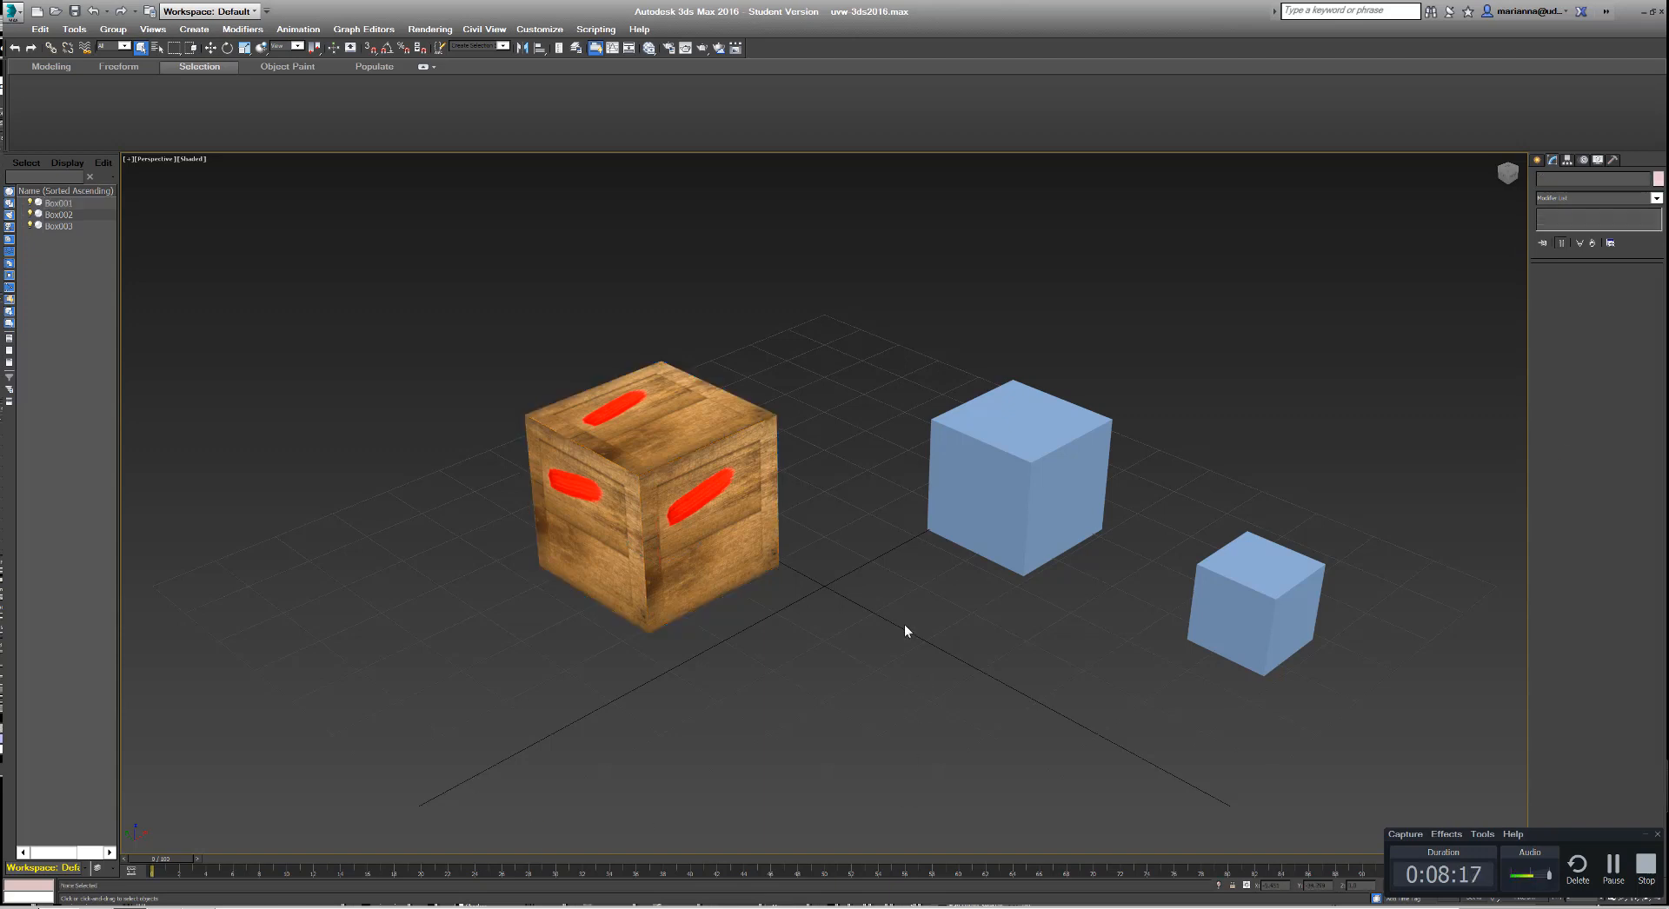
middle_click_drag(1029, 594, 918, 521)
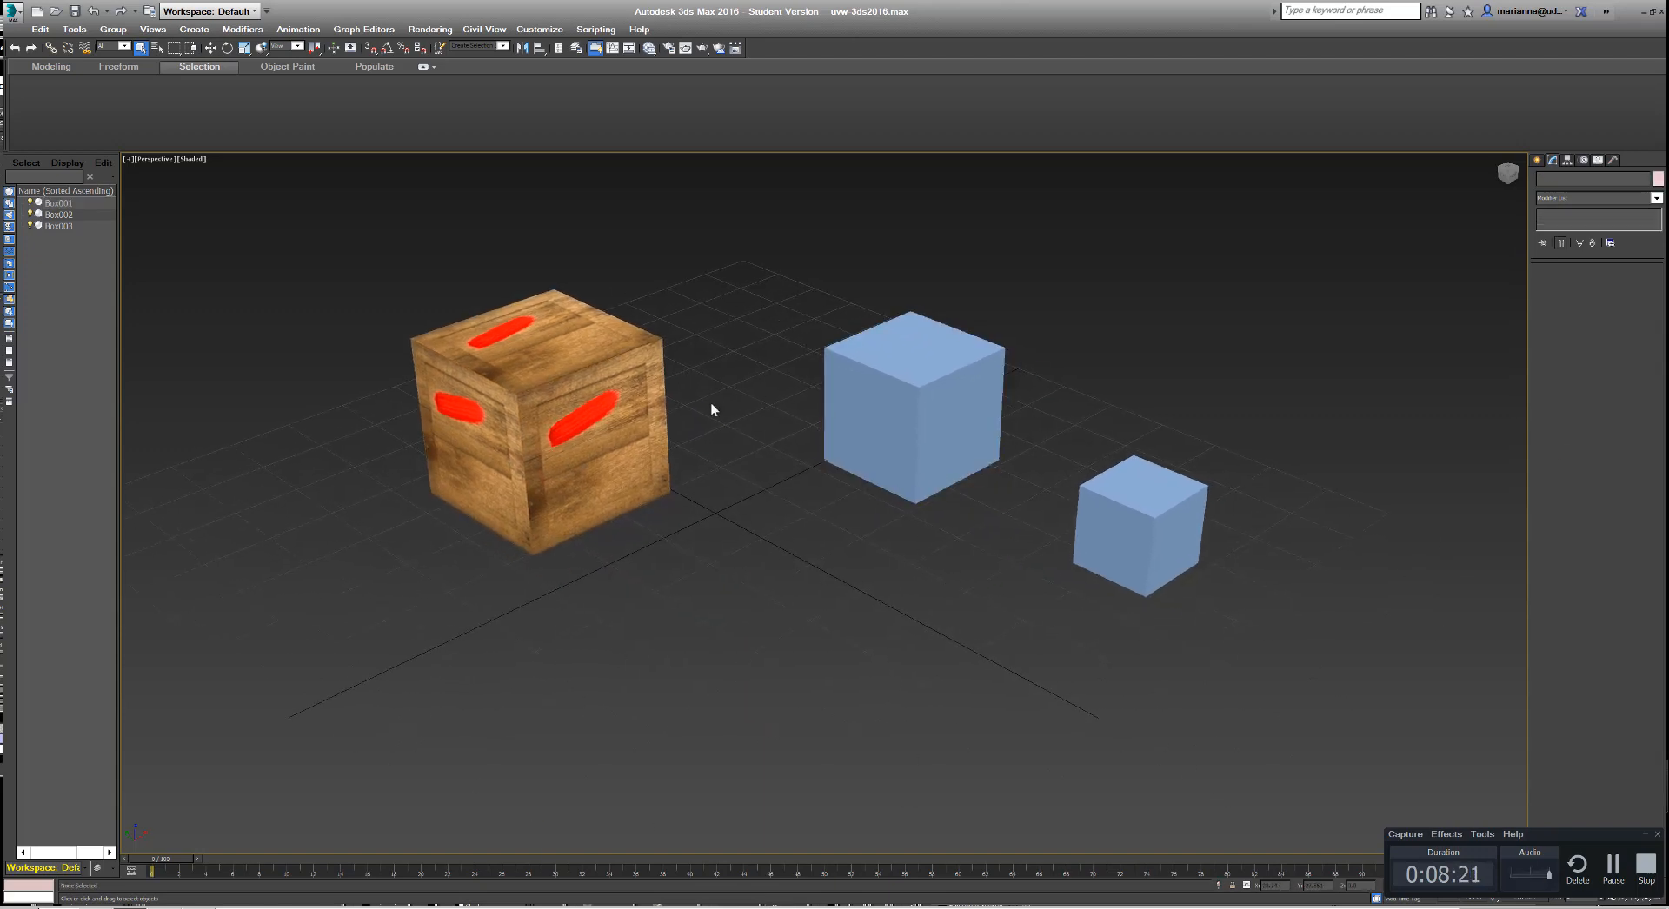
Step: Add a Multi/Sub-Object material below the crate material and open its parameters, moving and shrinking the Slate Material Editor to uncover the untextured boxes
key("m")
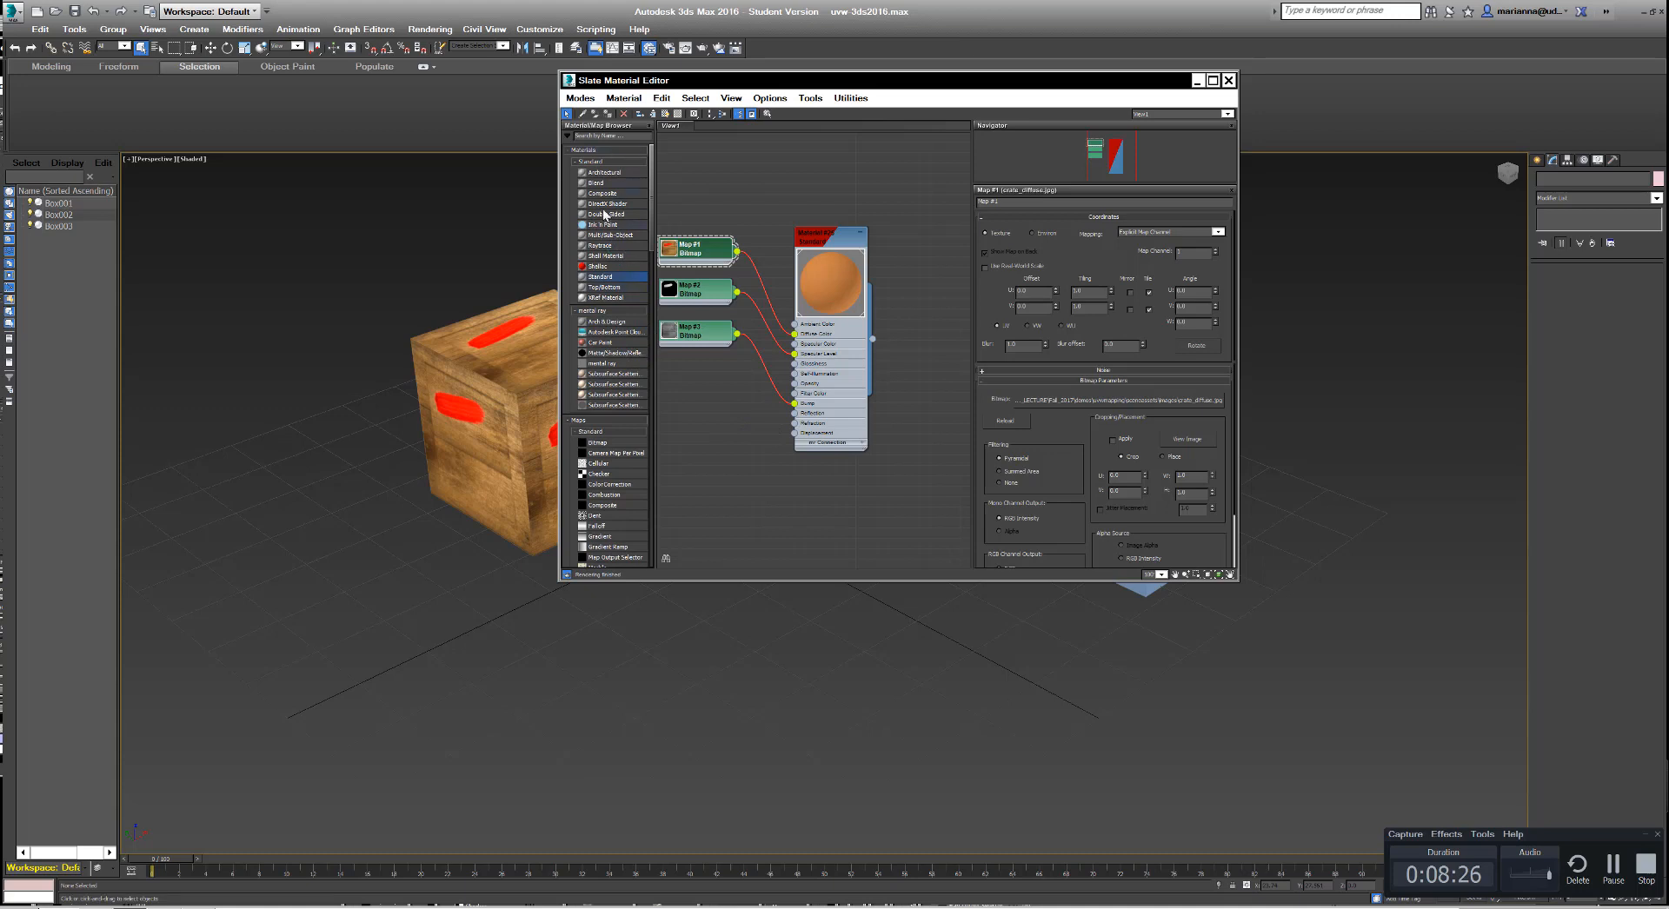
left_click_drag(614, 235, 826, 515)
scroll(865, 487, "down", 2)
middle_click_drag(874, 505, 826, 304)
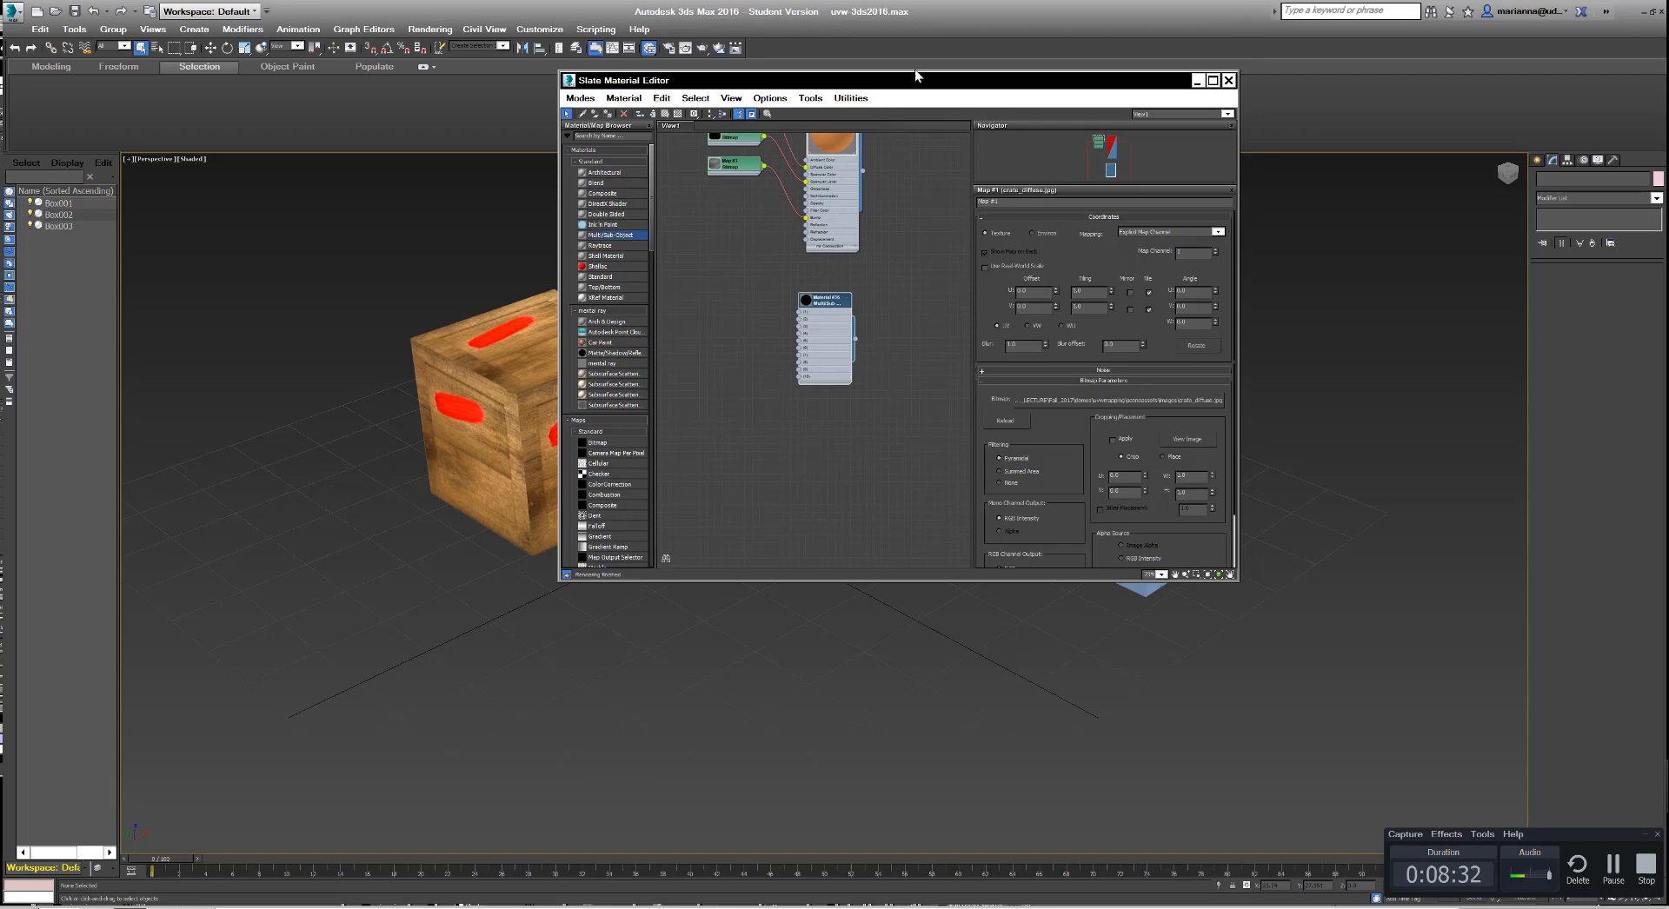
left_click_drag(917, 89, 535, 114)
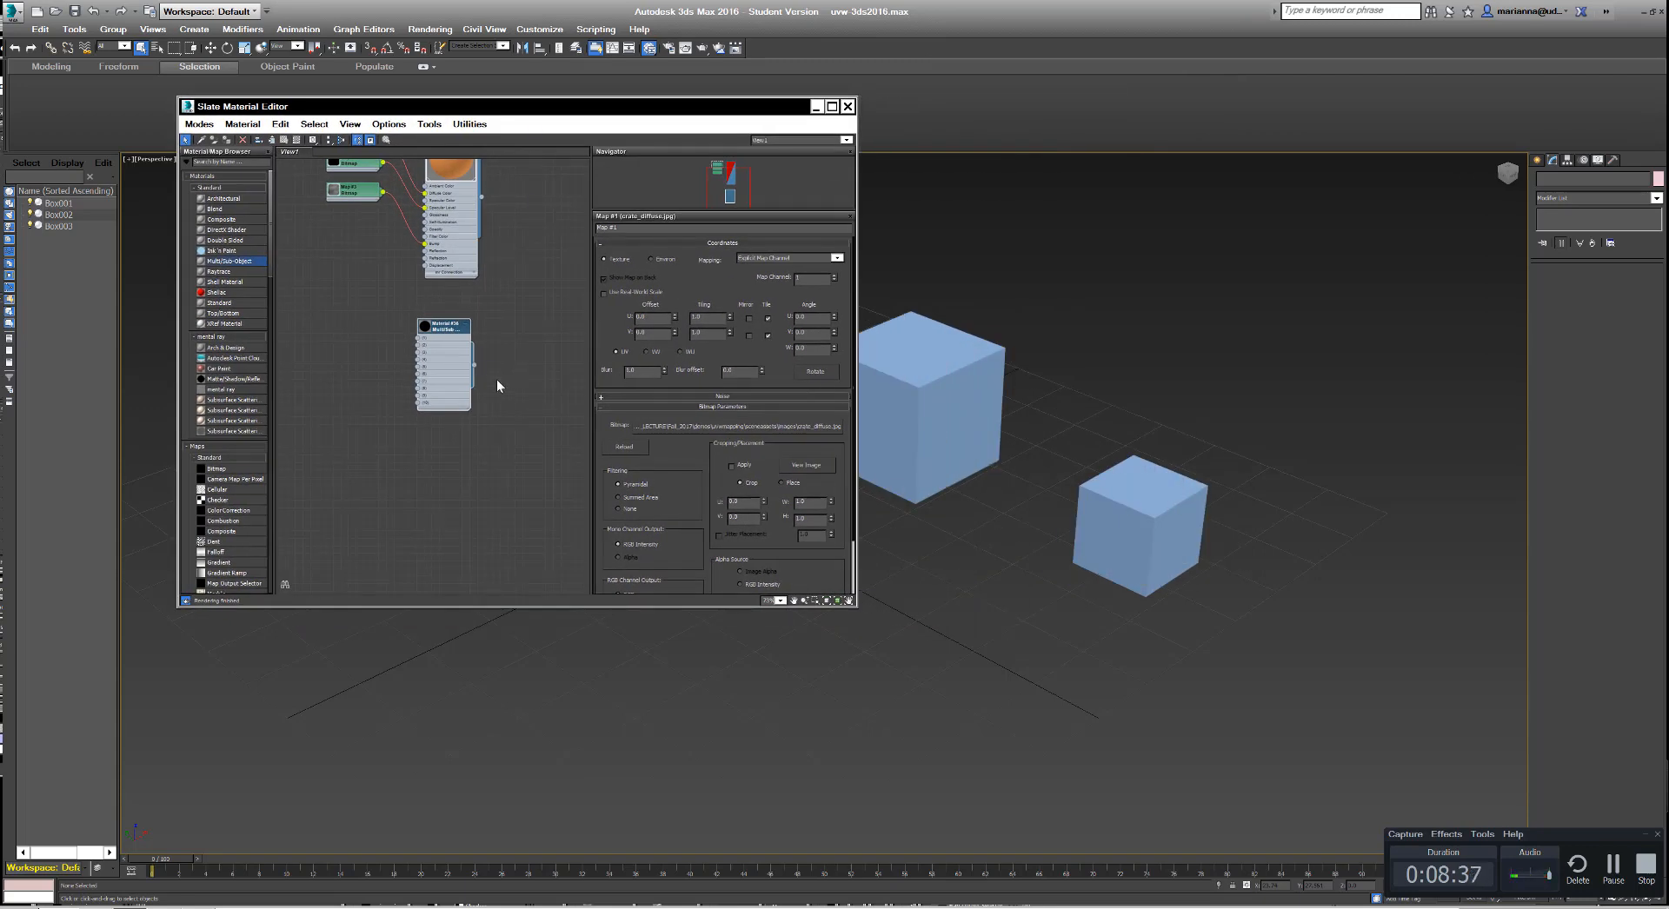
left_click(917, 413)
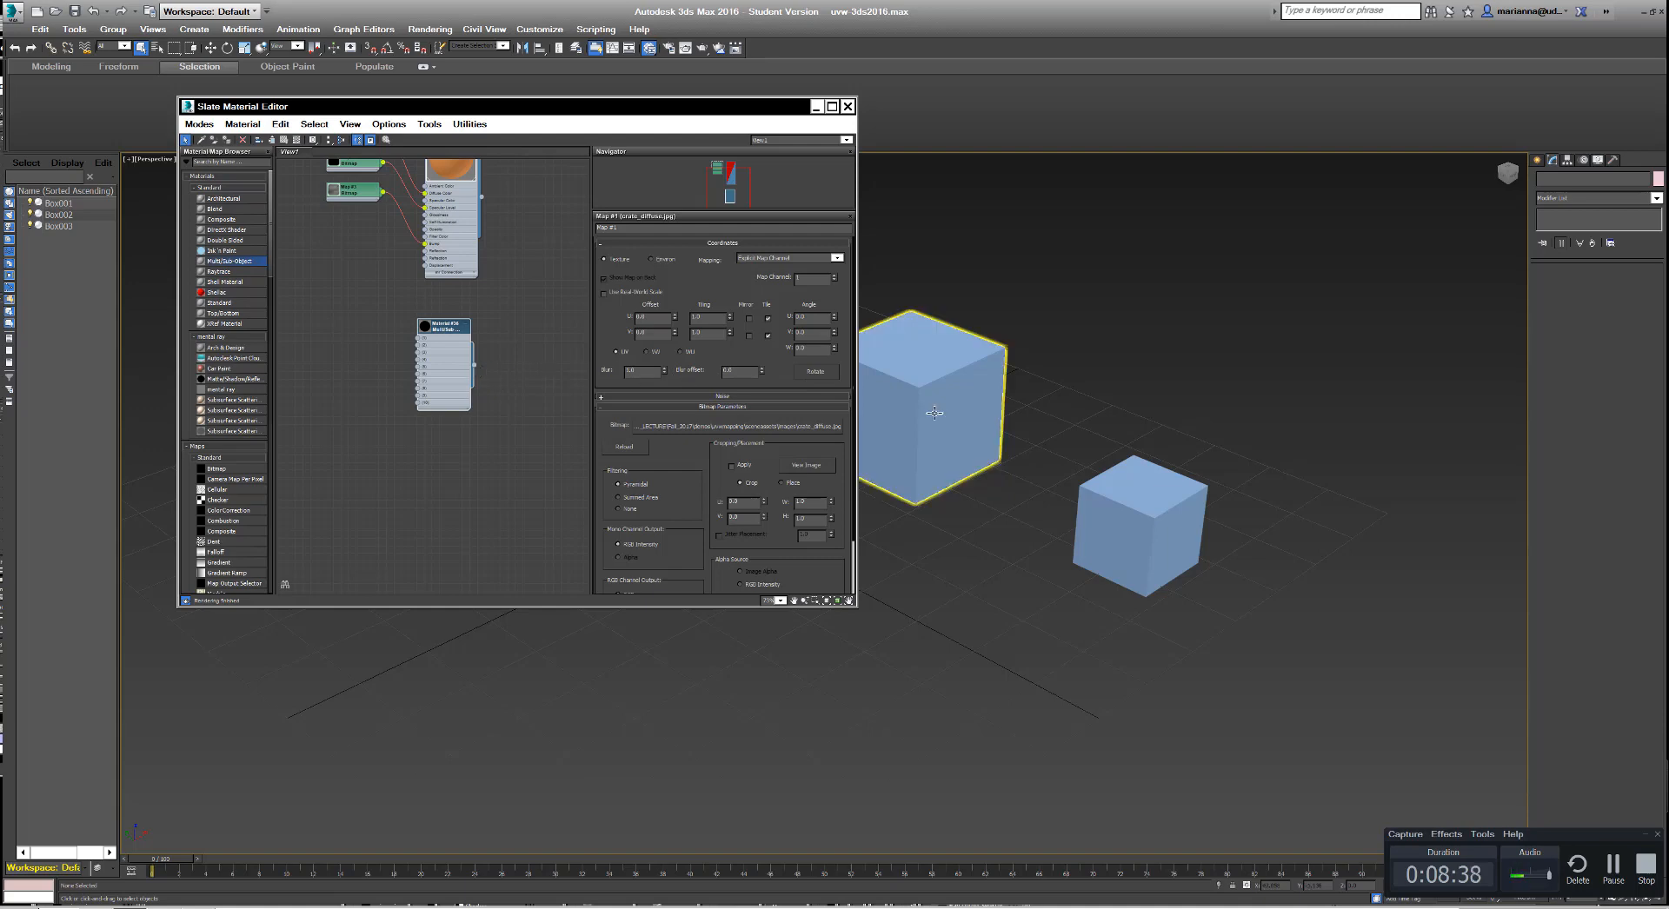
left_click_drag(539, 108, 434, 127)
left_click_drag(752, 513, 695, 500)
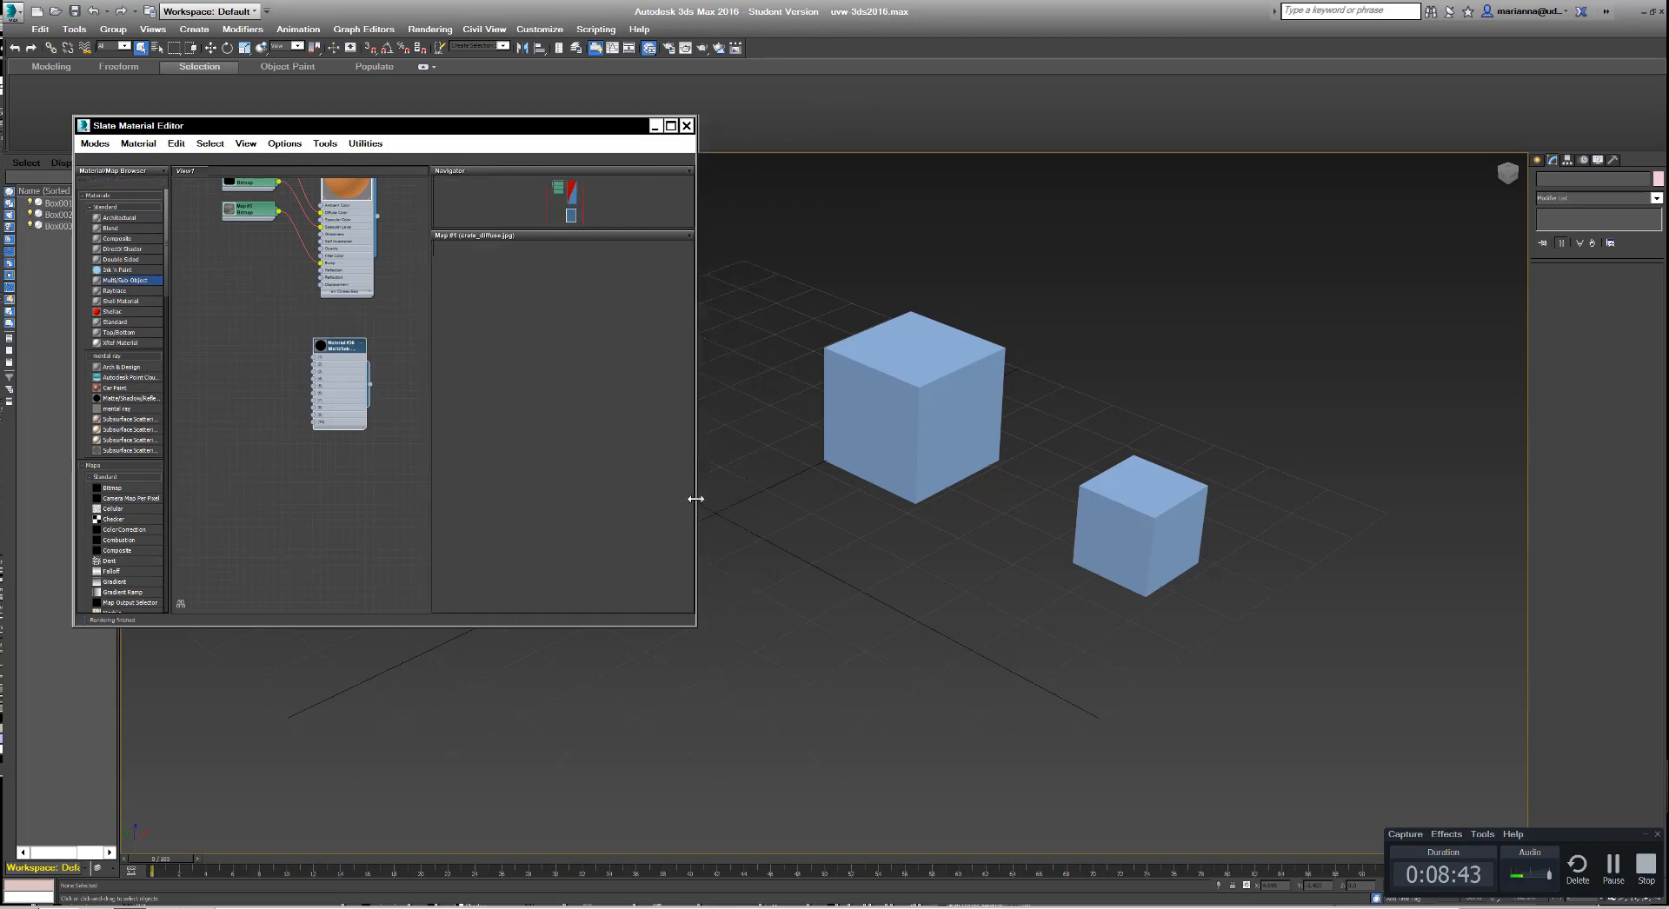
double_click(339, 349)
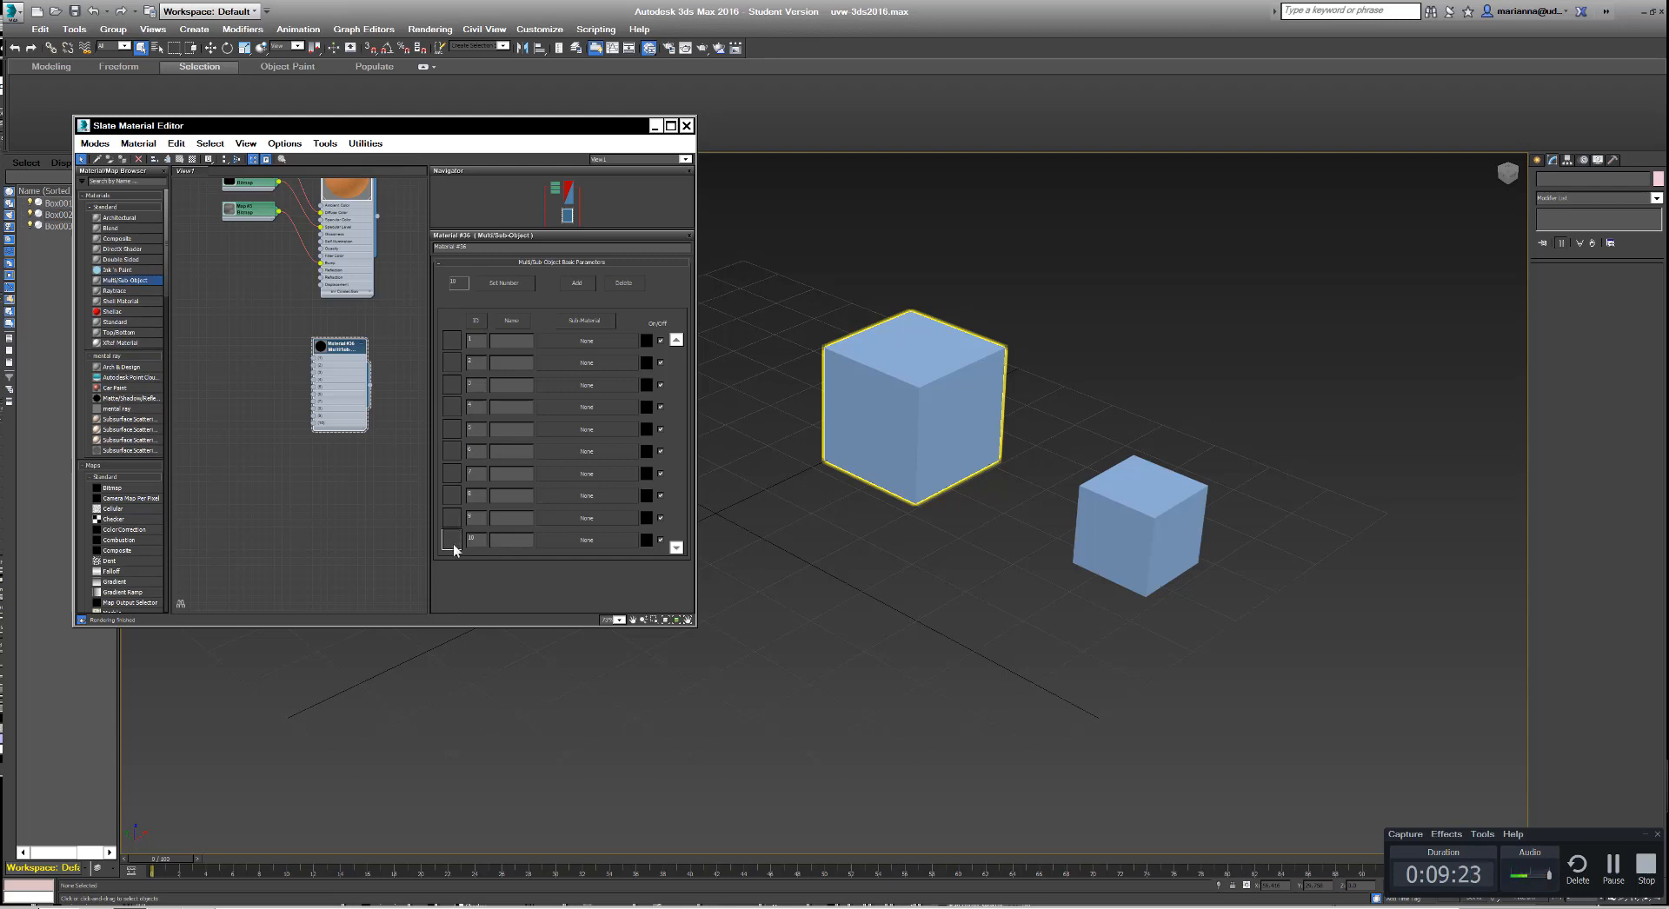
Step: Delete sub-material slots from the Multi/Sub-Object material until only two are left
left_click(635, 286)
left_click(637, 286)
left_click(637, 285)
left_click(637, 286)
left_click(638, 285)
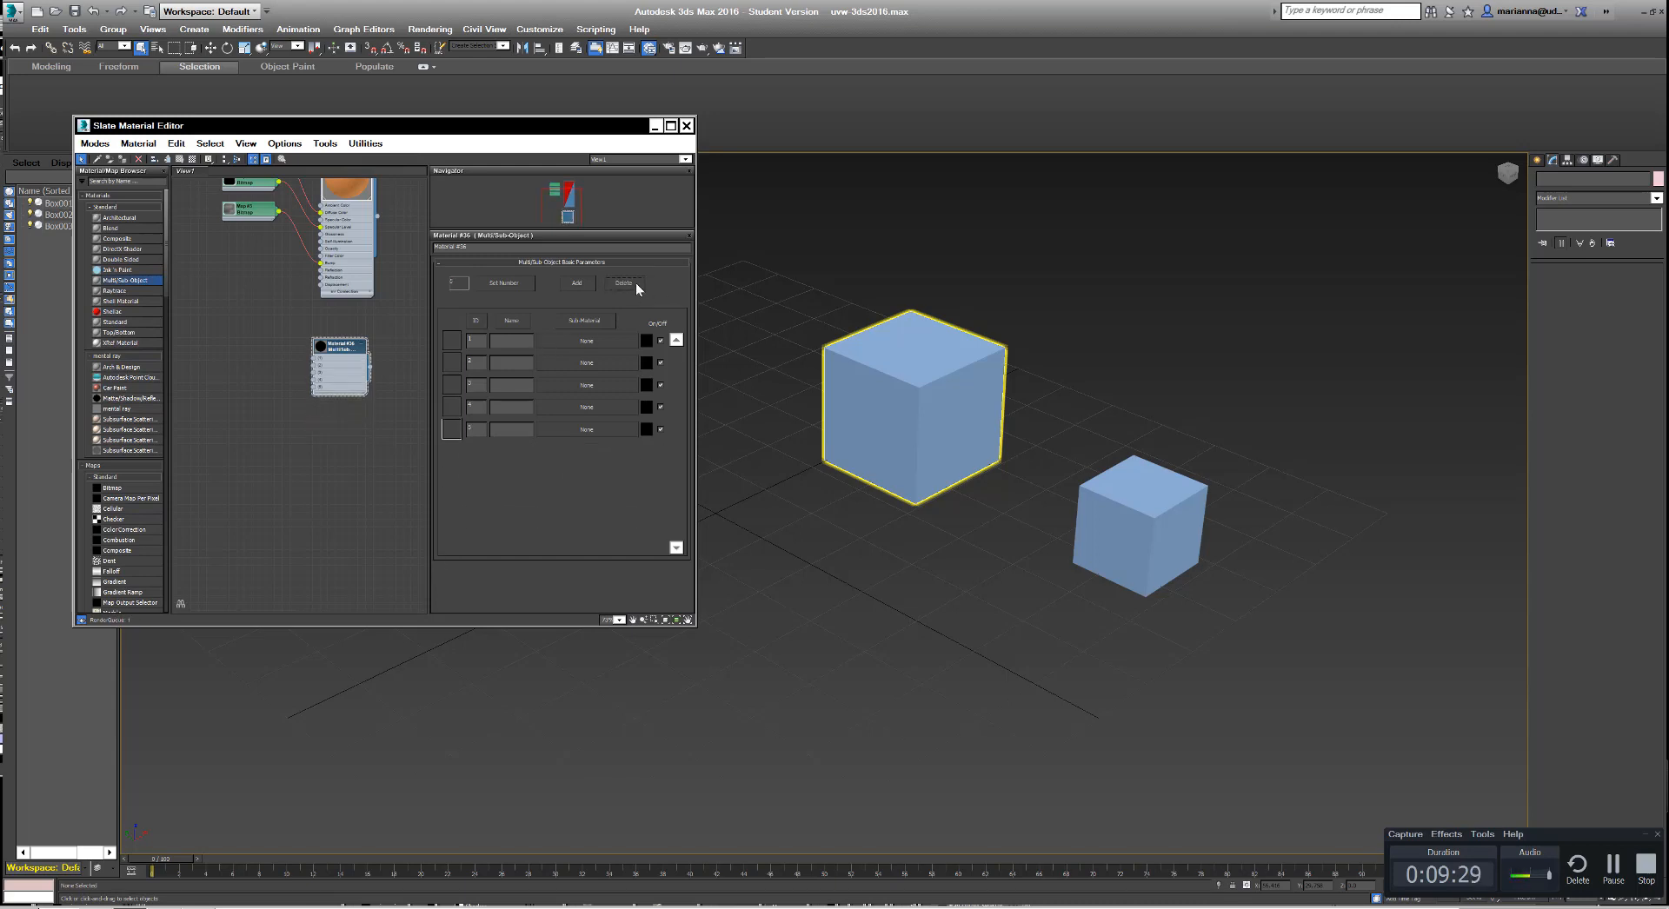
left_click(637, 285)
left_click(638, 285)
left_click(637, 285)
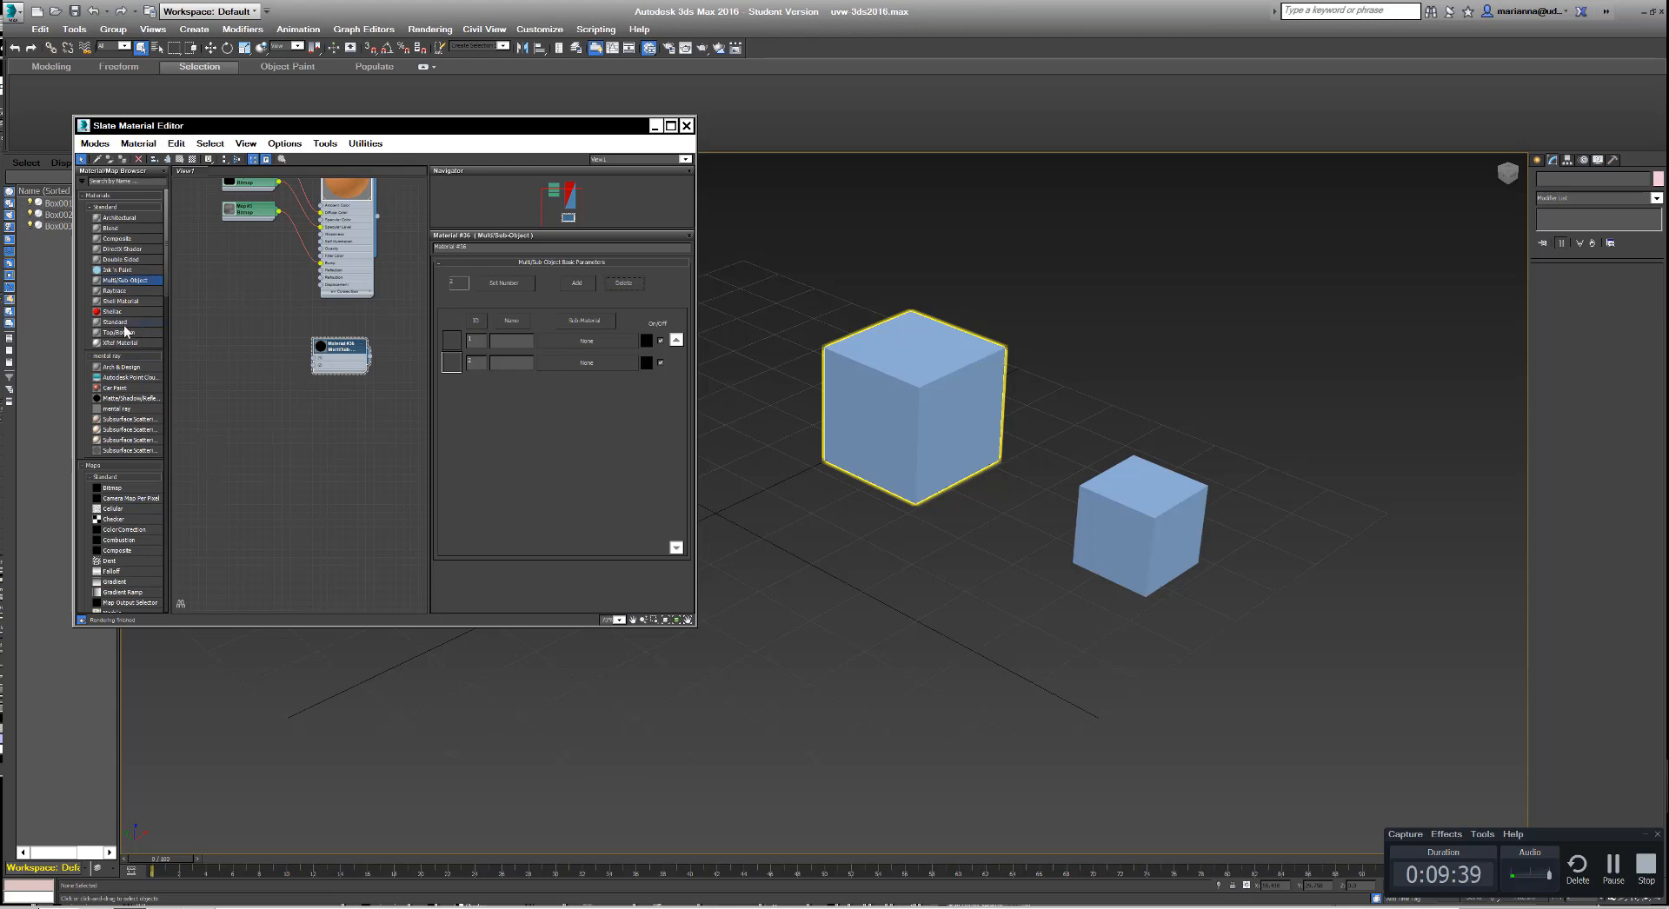
Step: Connect a new Standard material to each of the two Multi/Sub-Object slots and enlarge the parent node's preview
left_click_drag(120, 323, 314, 359)
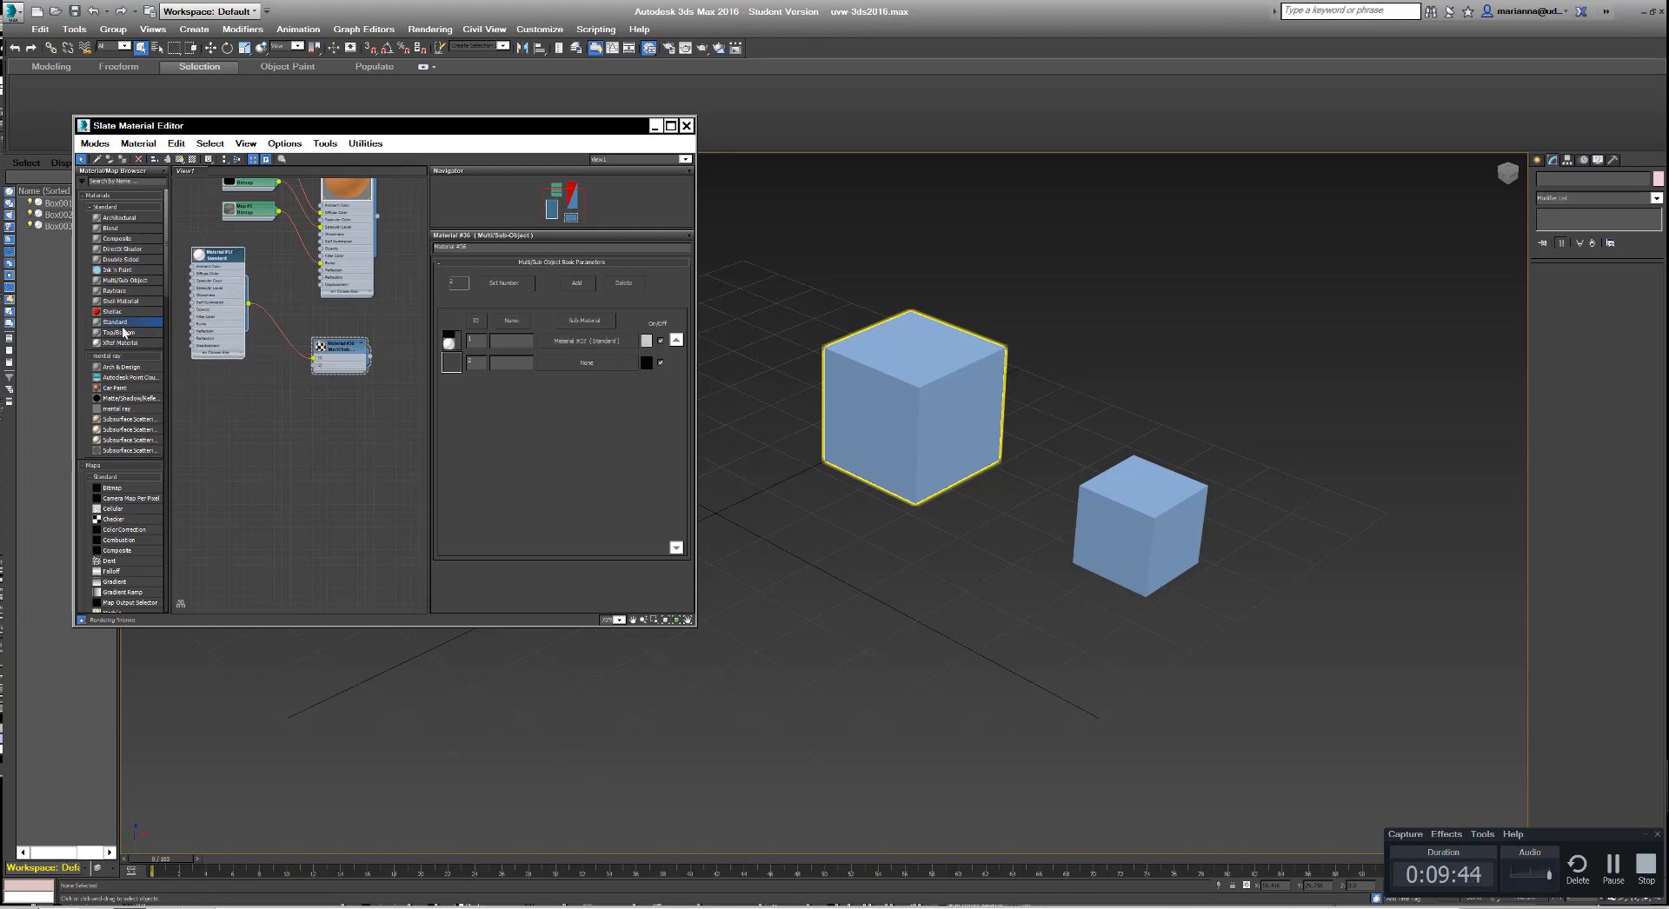
double_click(321, 346)
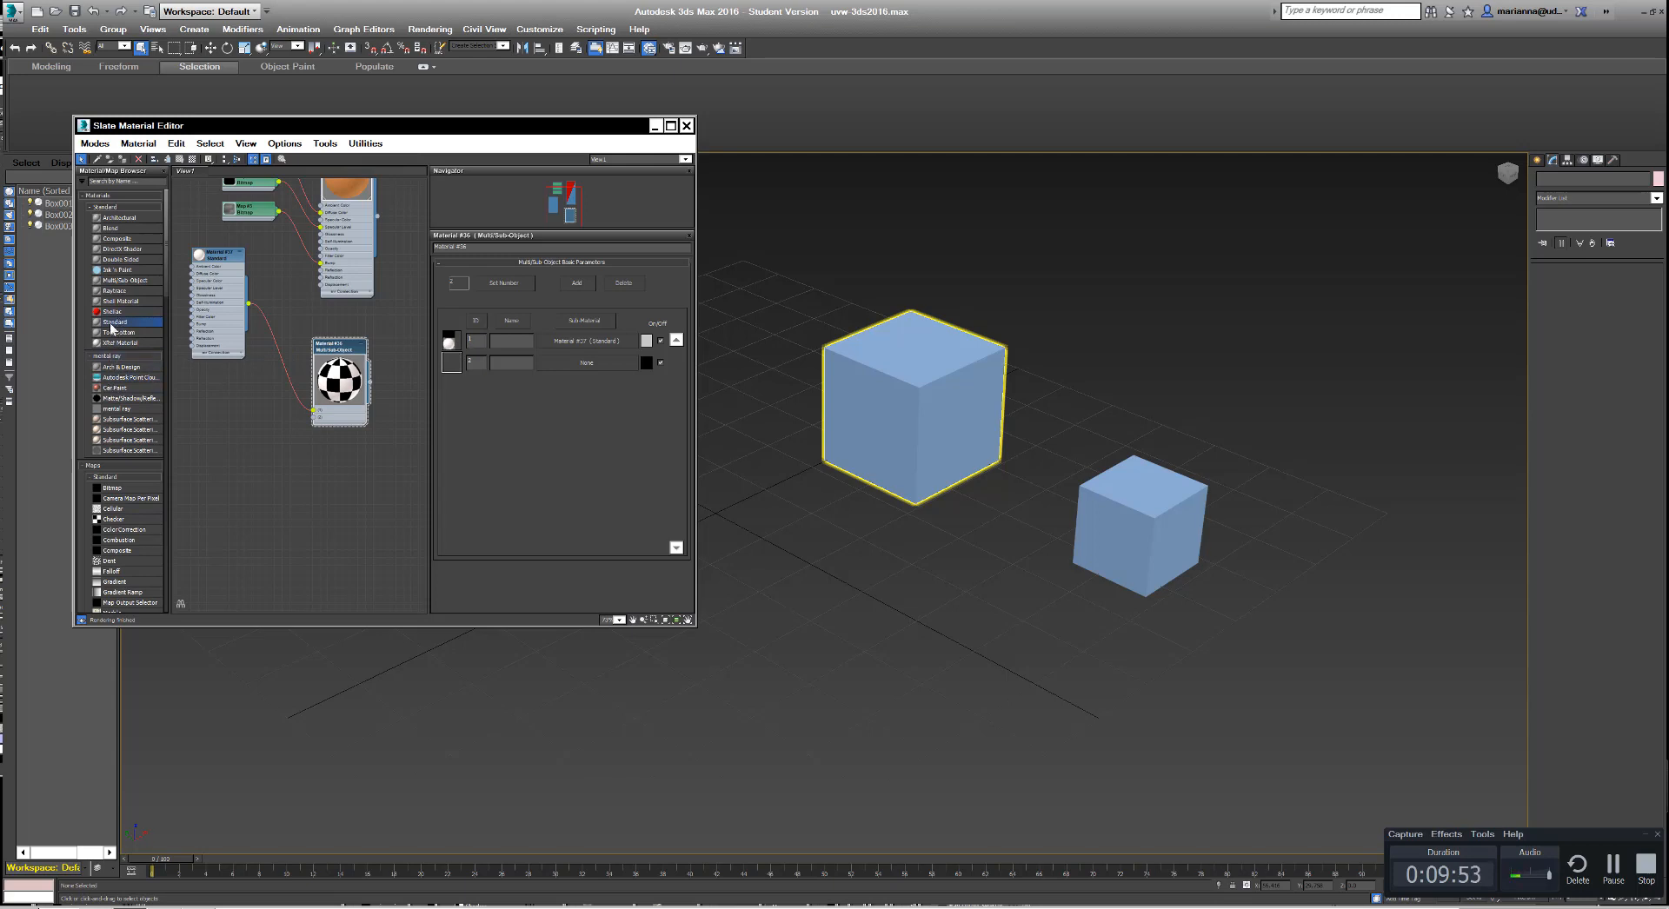
left_click_drag(111, 326, 314, 421)
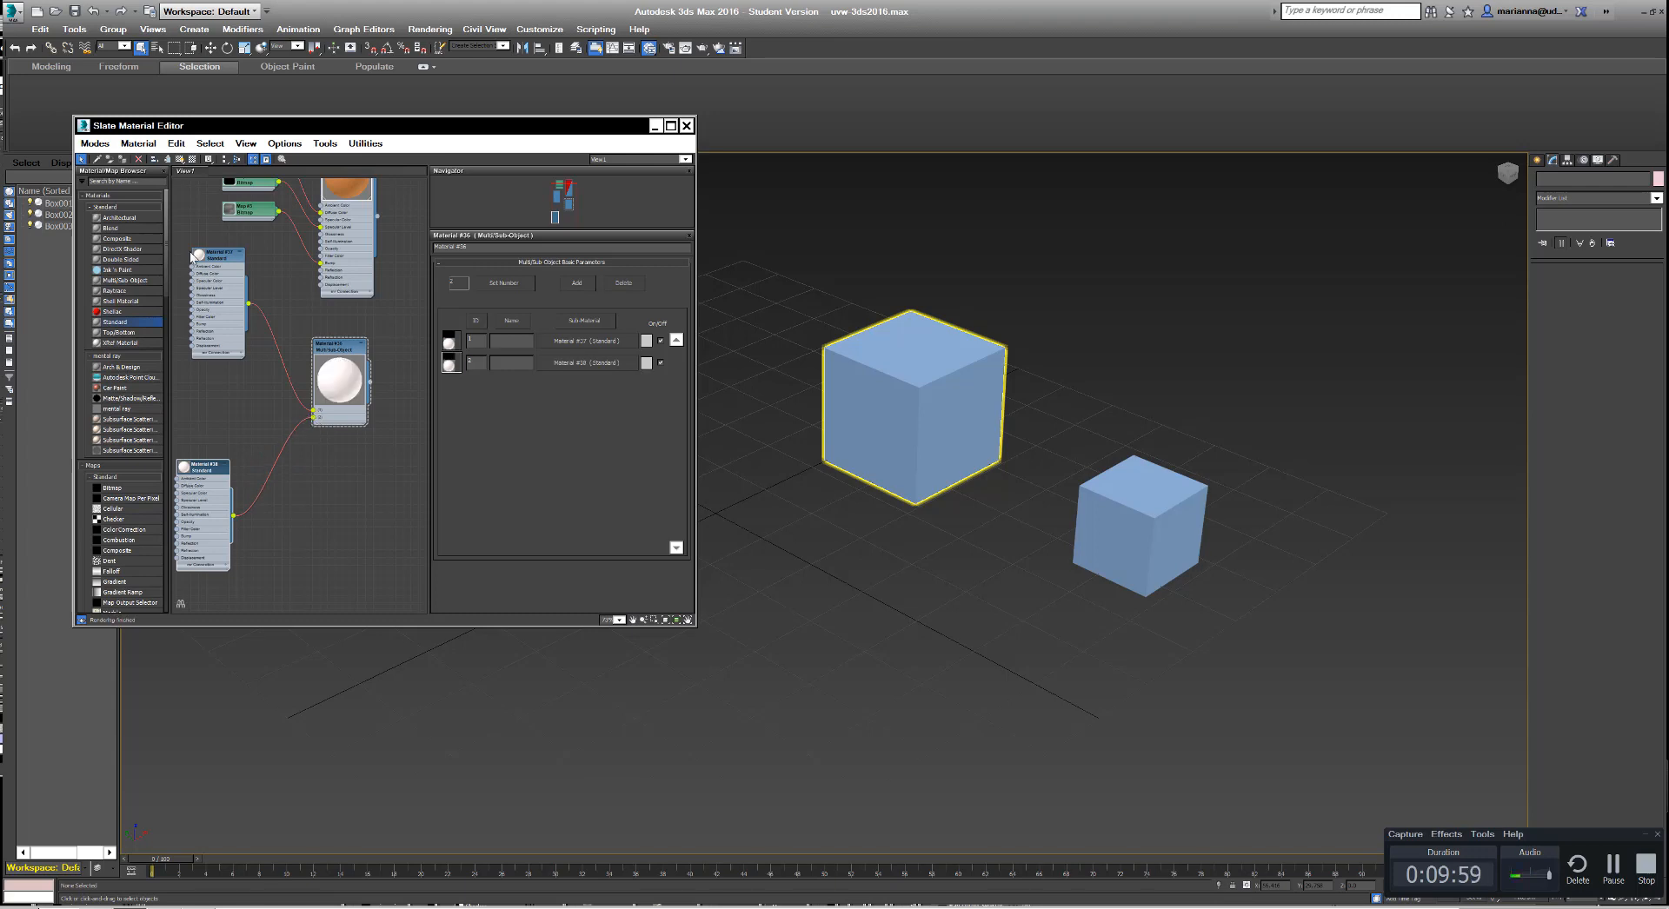
Step: Set the diffuse color of the first Standard sub-material to a fully saturated red
left_click(206, 283)
double_click(207, 280)
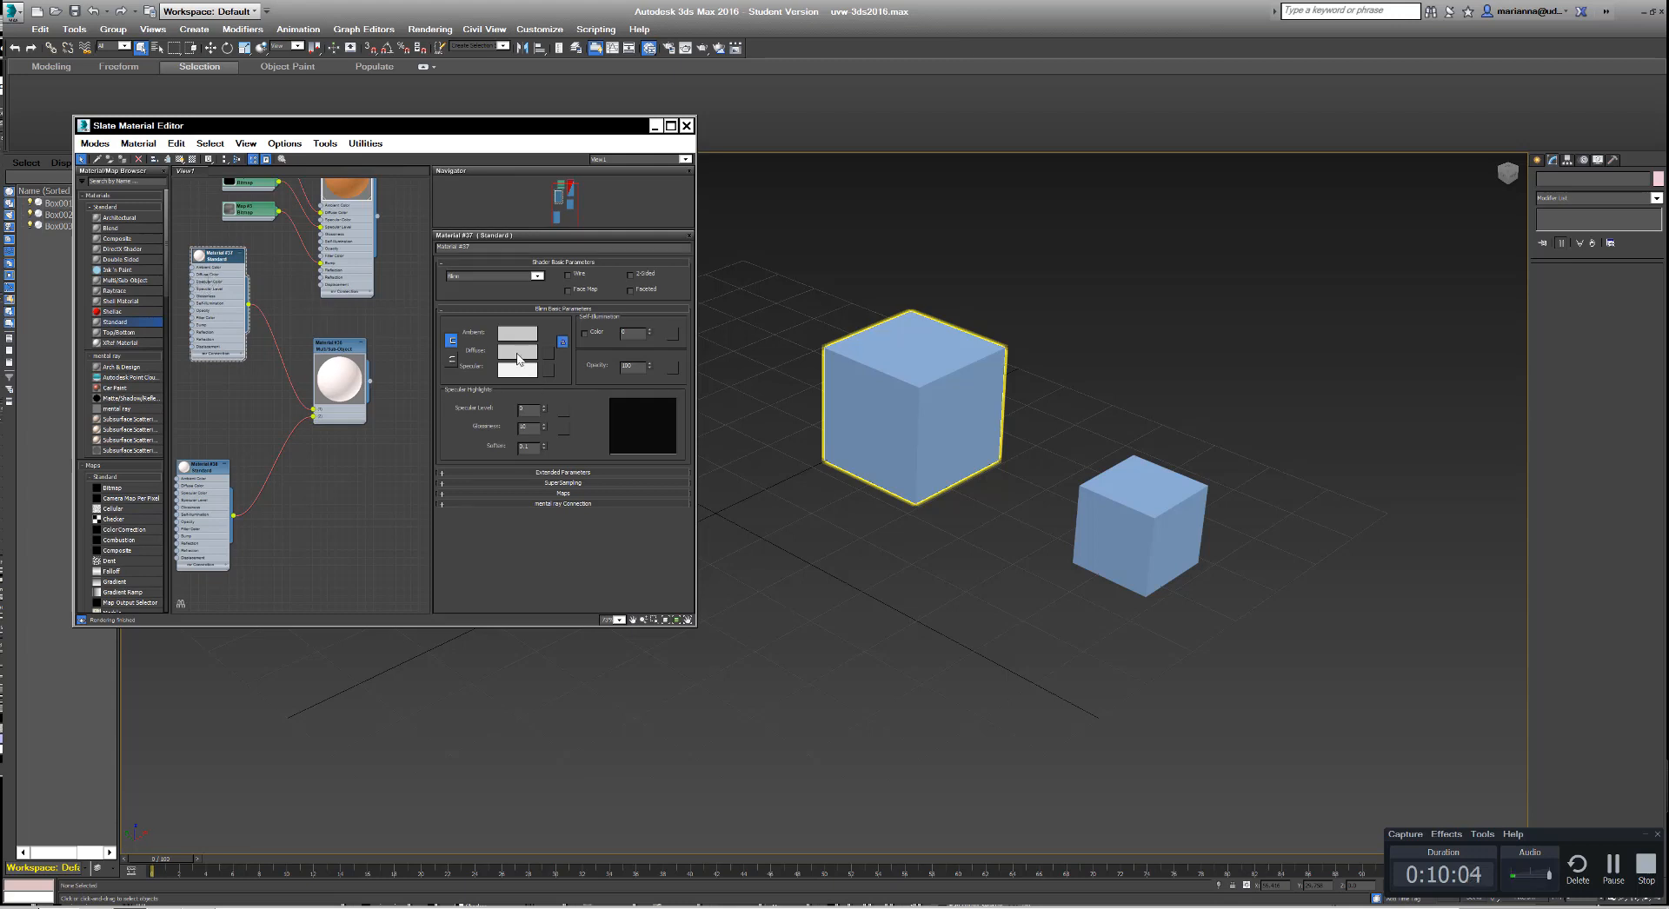
left_click(519, 353)
left_click_drag(472, 144, 534, 147)
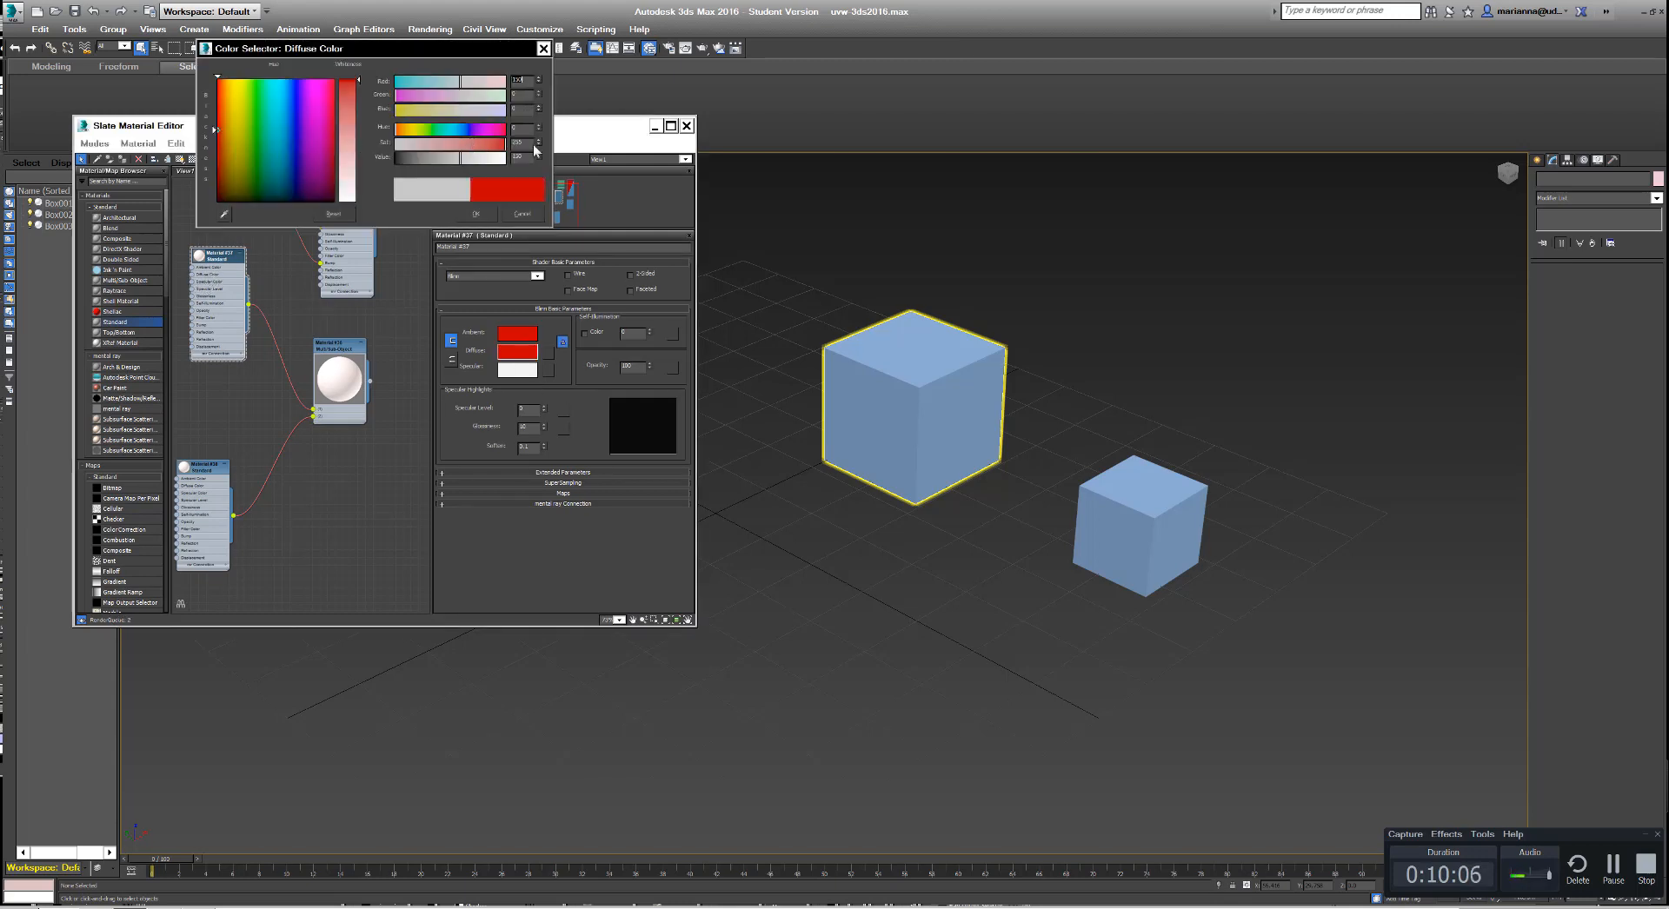
left_click(476, 214)
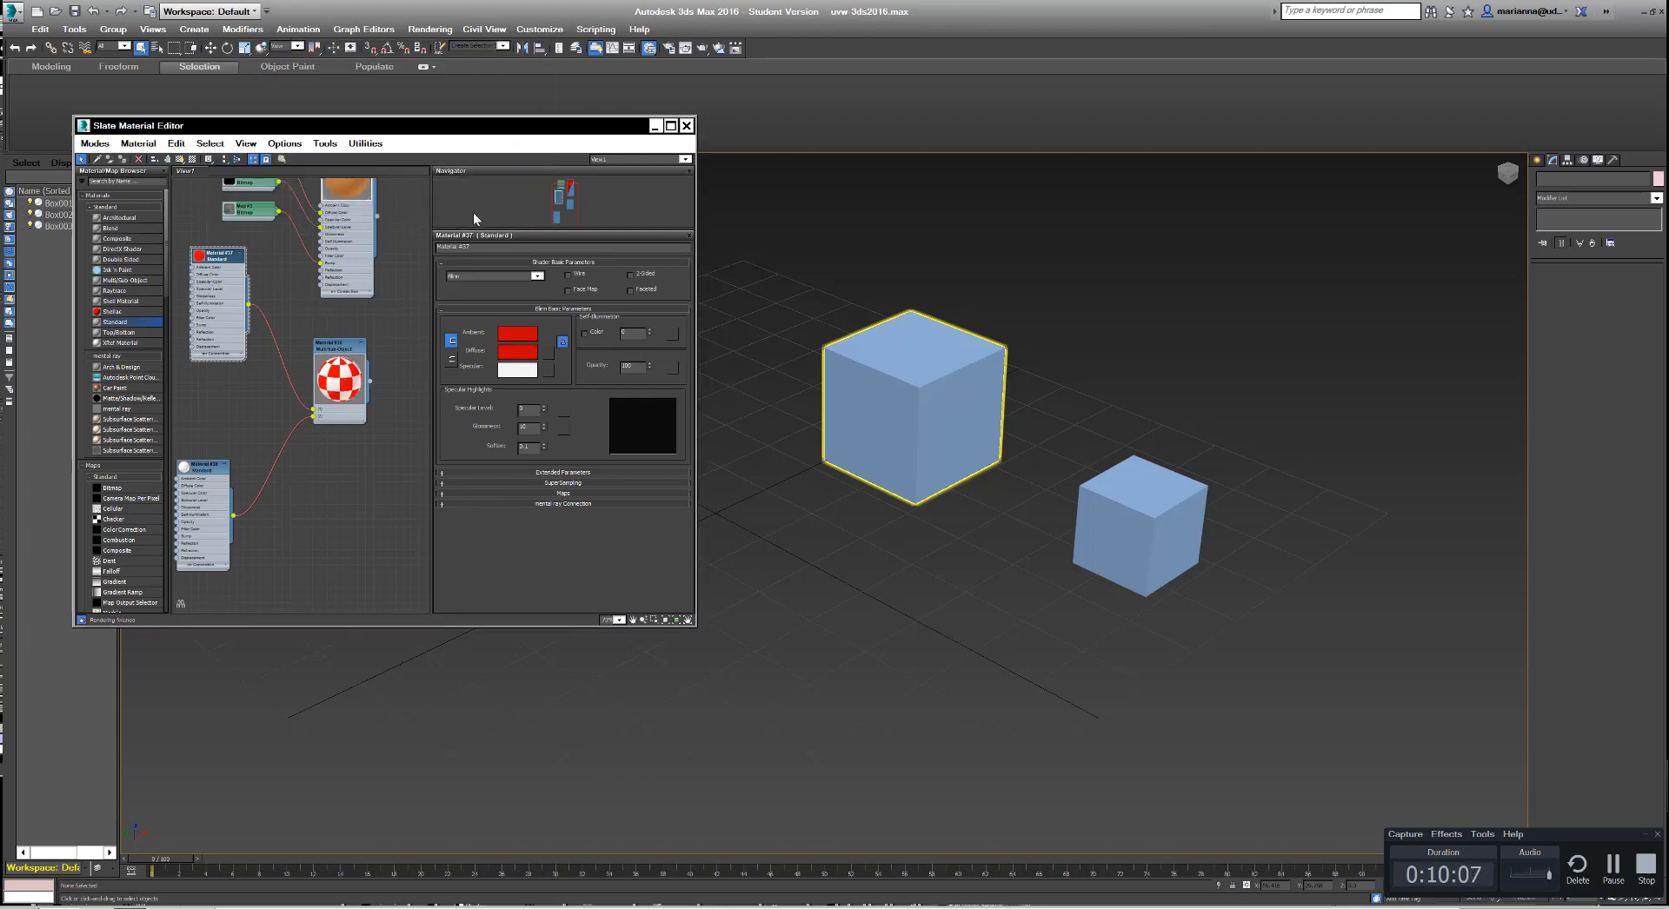
Step: Set the diffuse color of the second Standard sub-material to a fully saturated blue
double_click(195, 471)
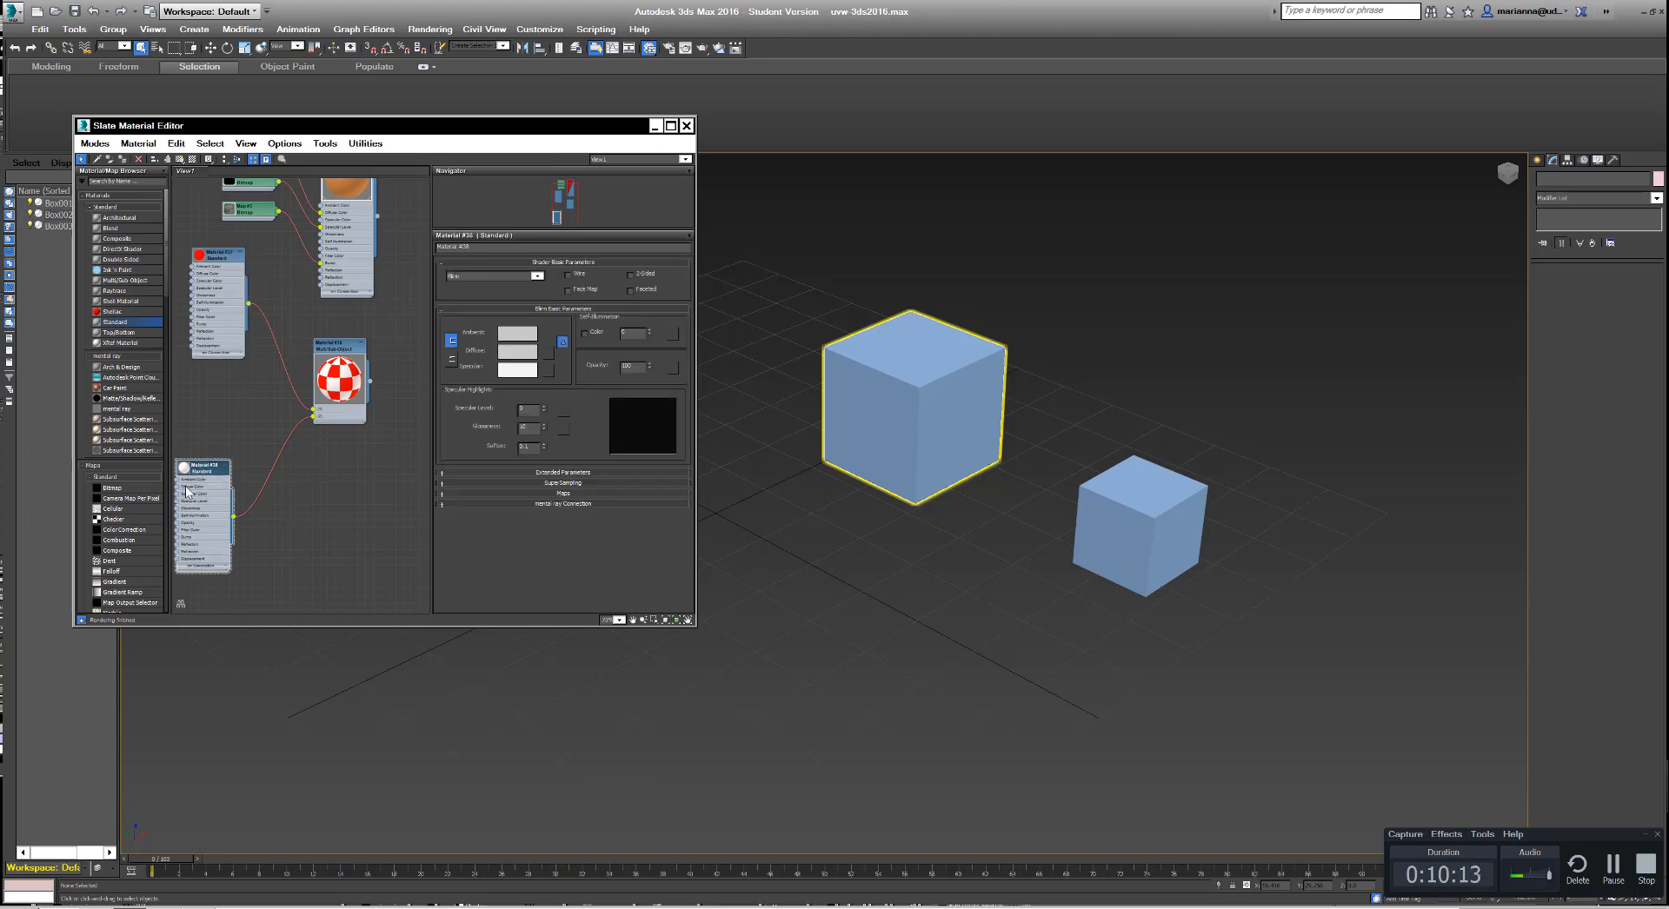
left_click(514, 357)
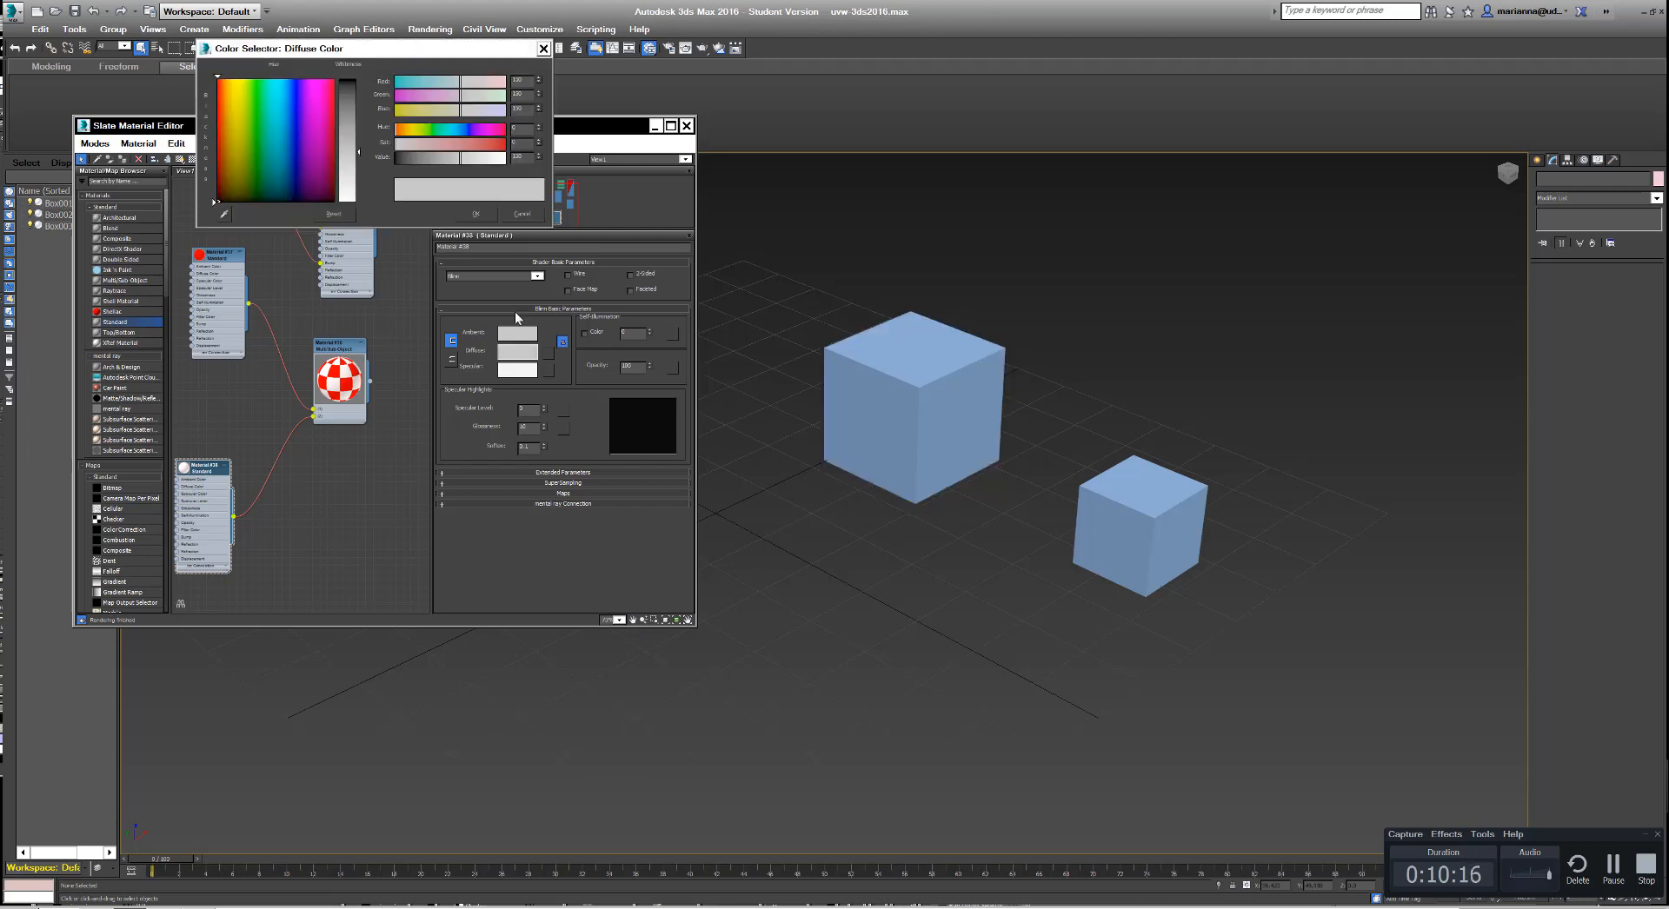
left_click(469, 129)
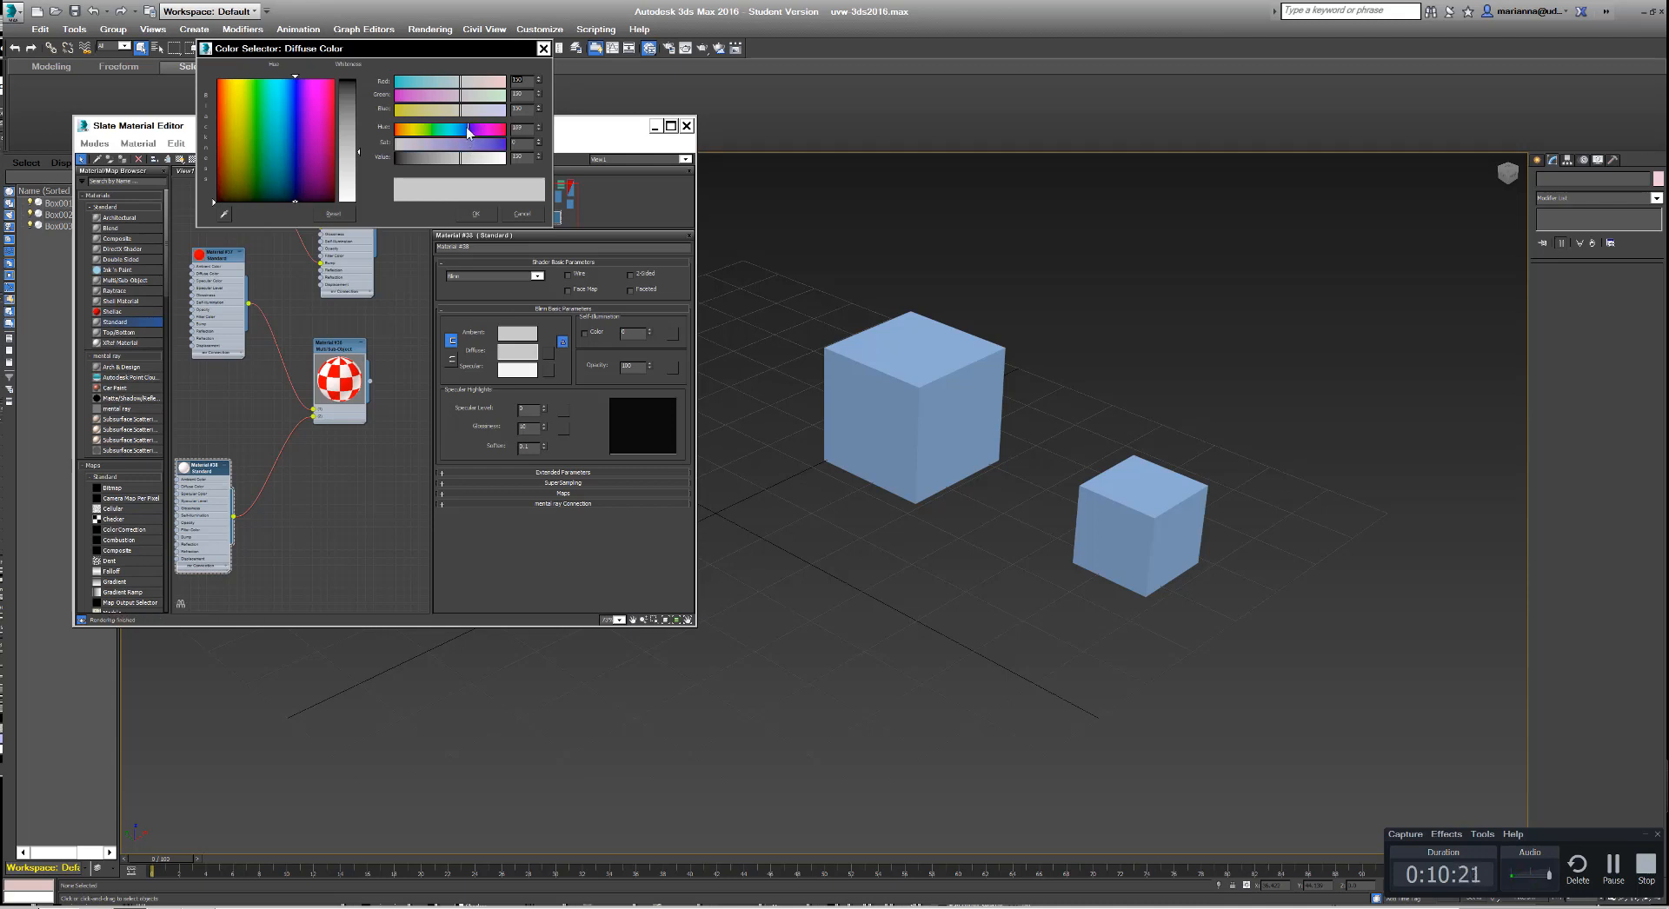
left_click(467, 127)
left_click_drag(485, 143, 542, 144)
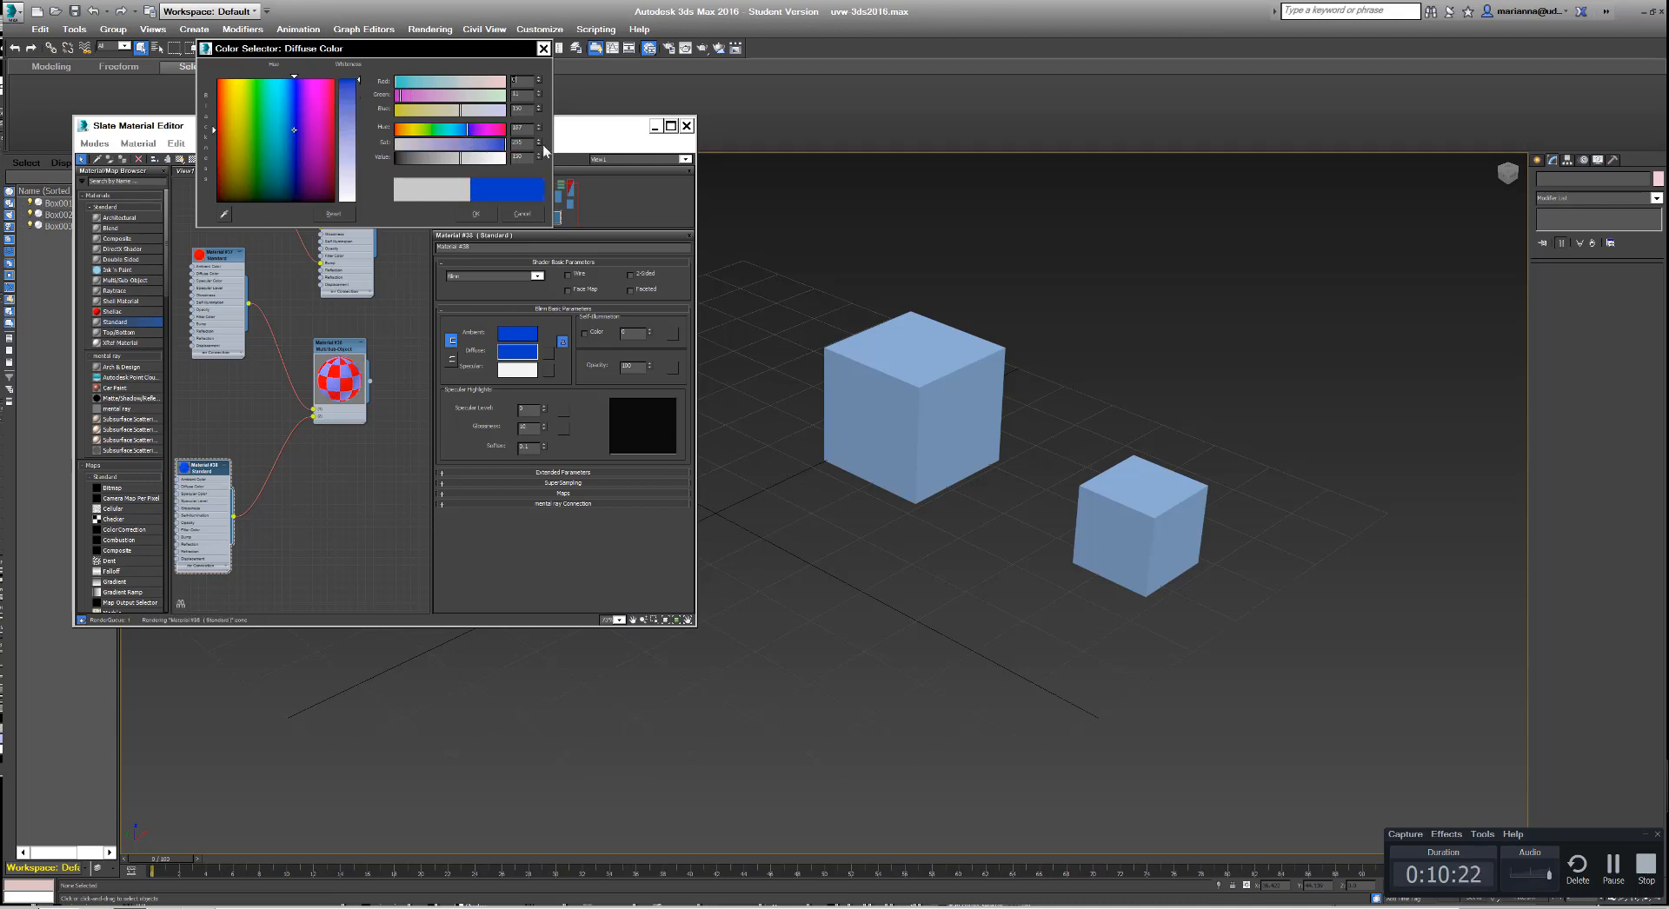
left_click(475, 214)
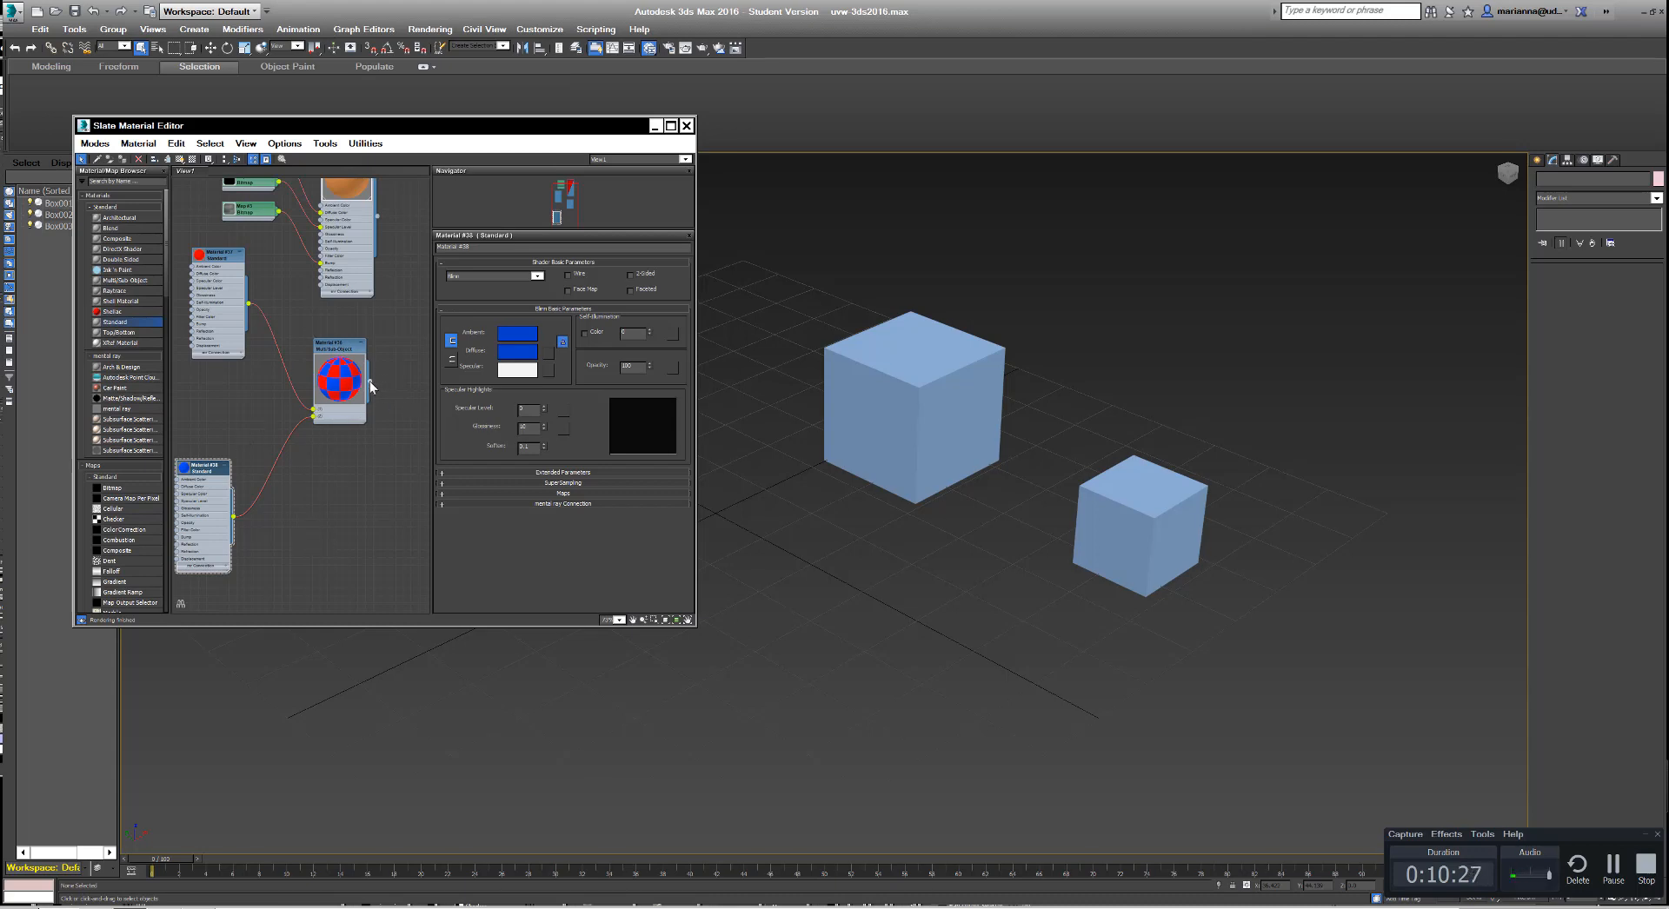
Step: Assign the Multi/Sub-Object material to the middle box, select that box, and line up the two sub-material nodes
left_click_drag(371, 387, 940, 422)
left_click(894, 410)
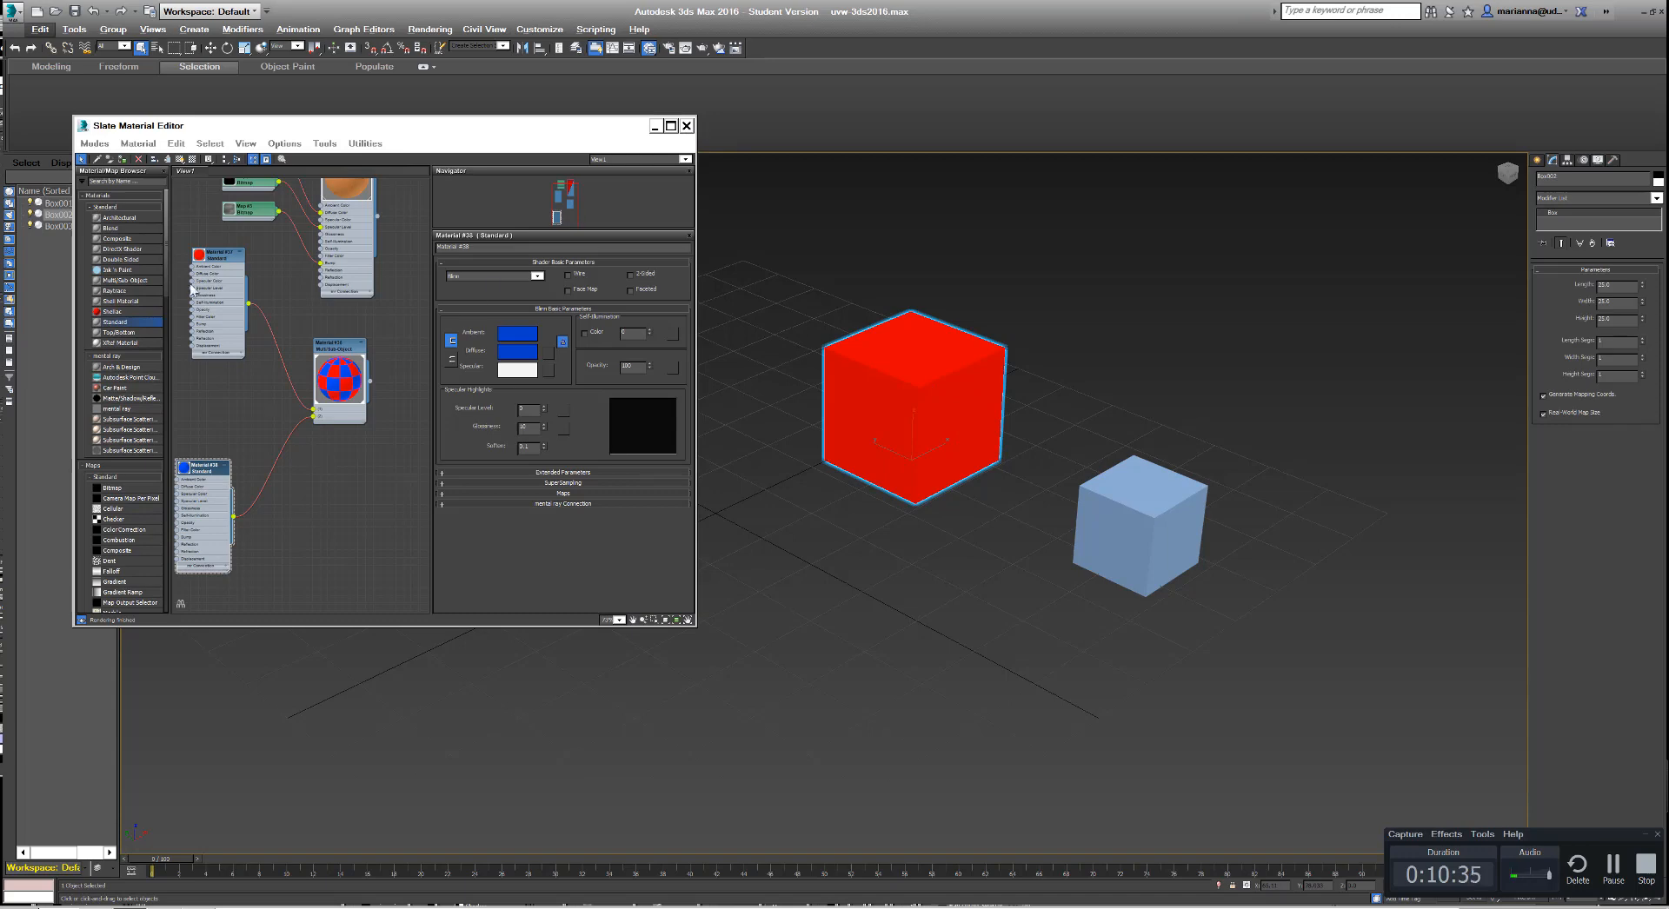
left_click_drag(214, 260, 213, 306)
left_click_drag(223, 468, 238, 430)
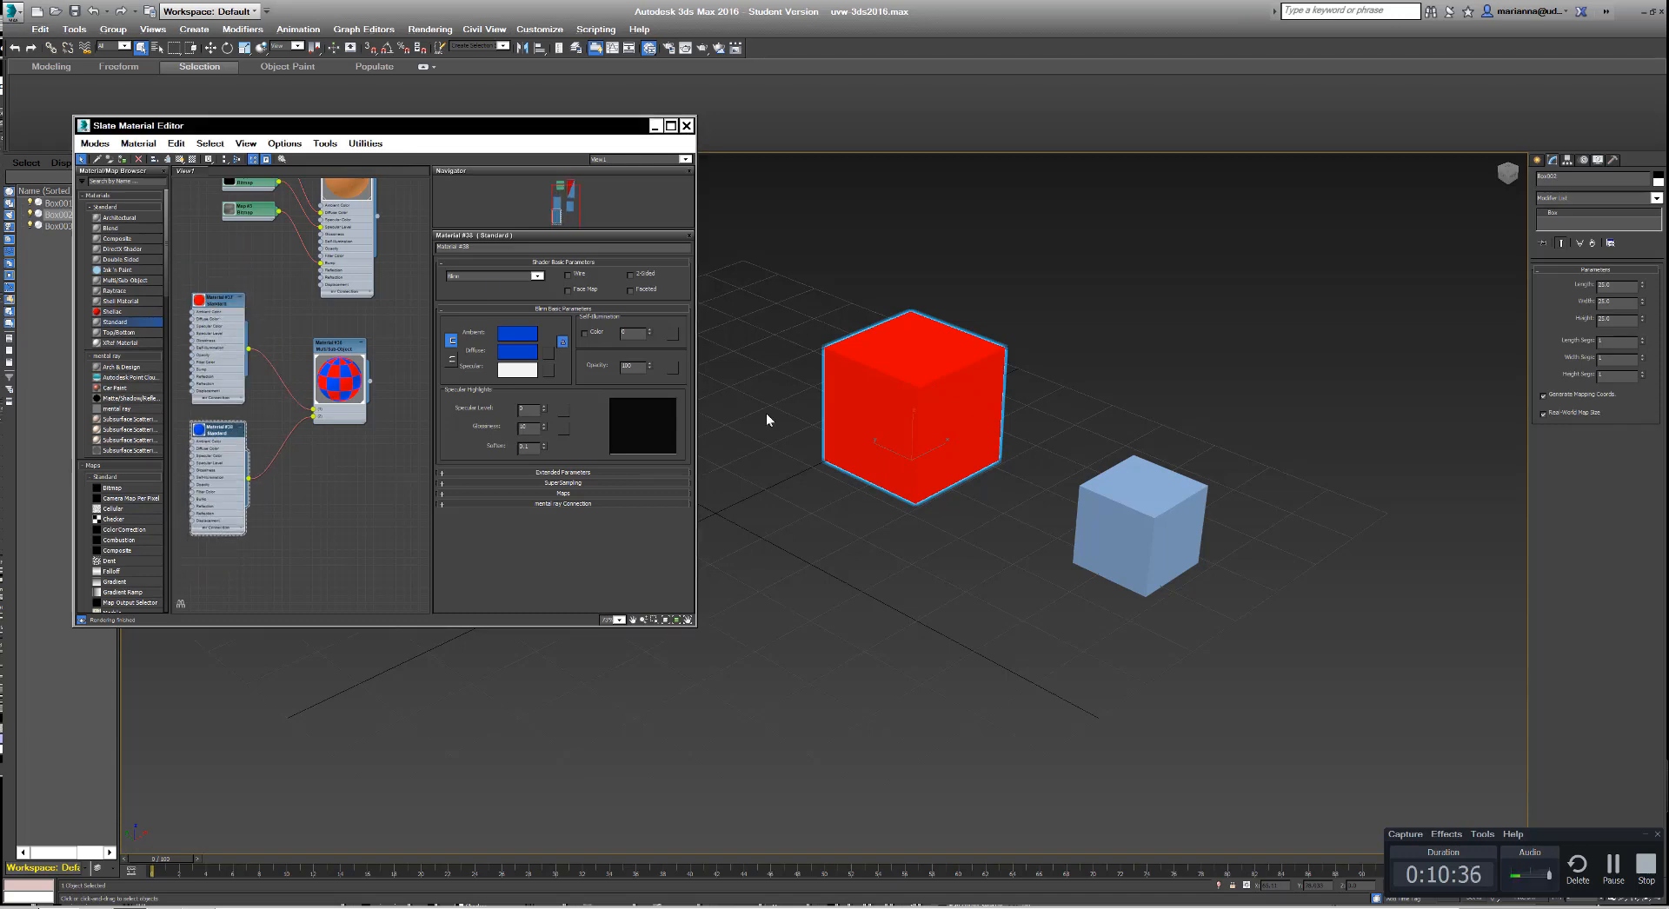
mouse_move(1010, 477)
middle_mouse_down("alt")
mouse_move(928, 447)
mouse_move(834, 362)
mouse_move(776, 609)
mouse_move(691, 467)
mouse_move(750, 288)
mouse_move(796, 278)
mouse_move(837, 404)
mouse_move(1035, 484)
mouse_move(995, 442)
mouse_move(1066, 444)
mouse_move(977, 462)
mouse_move(1013, 474)
middle_mouse_up("alt")
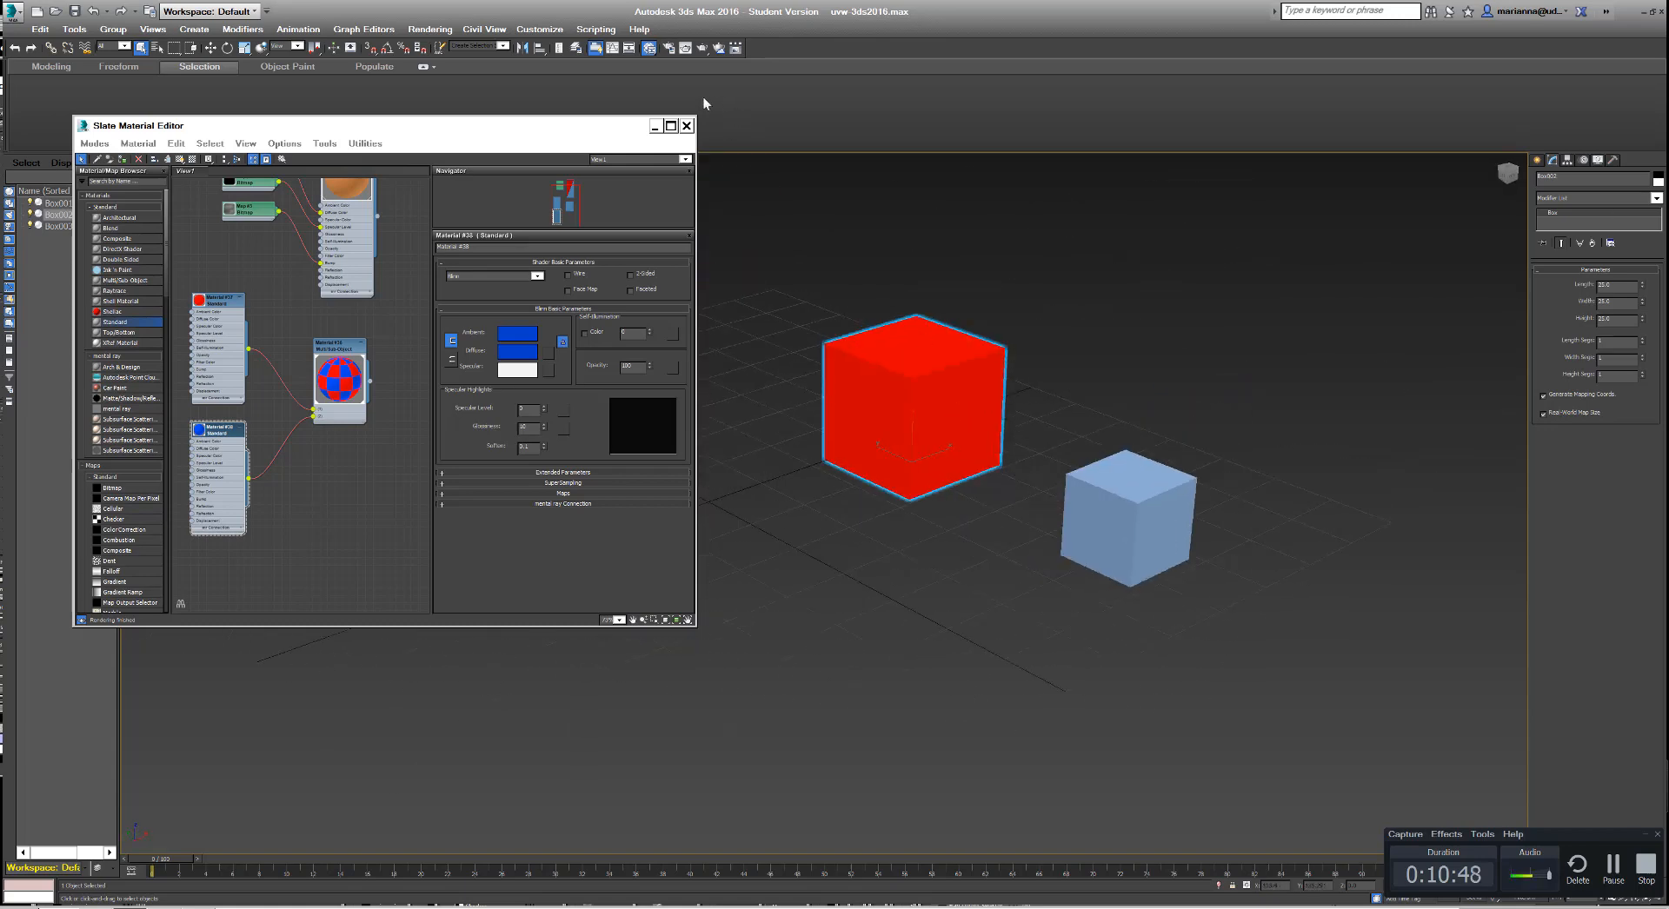
Step: Close the material editor and convert the middle box to an Editable Poly
left_click(687, 125)
right_click(901, 421)
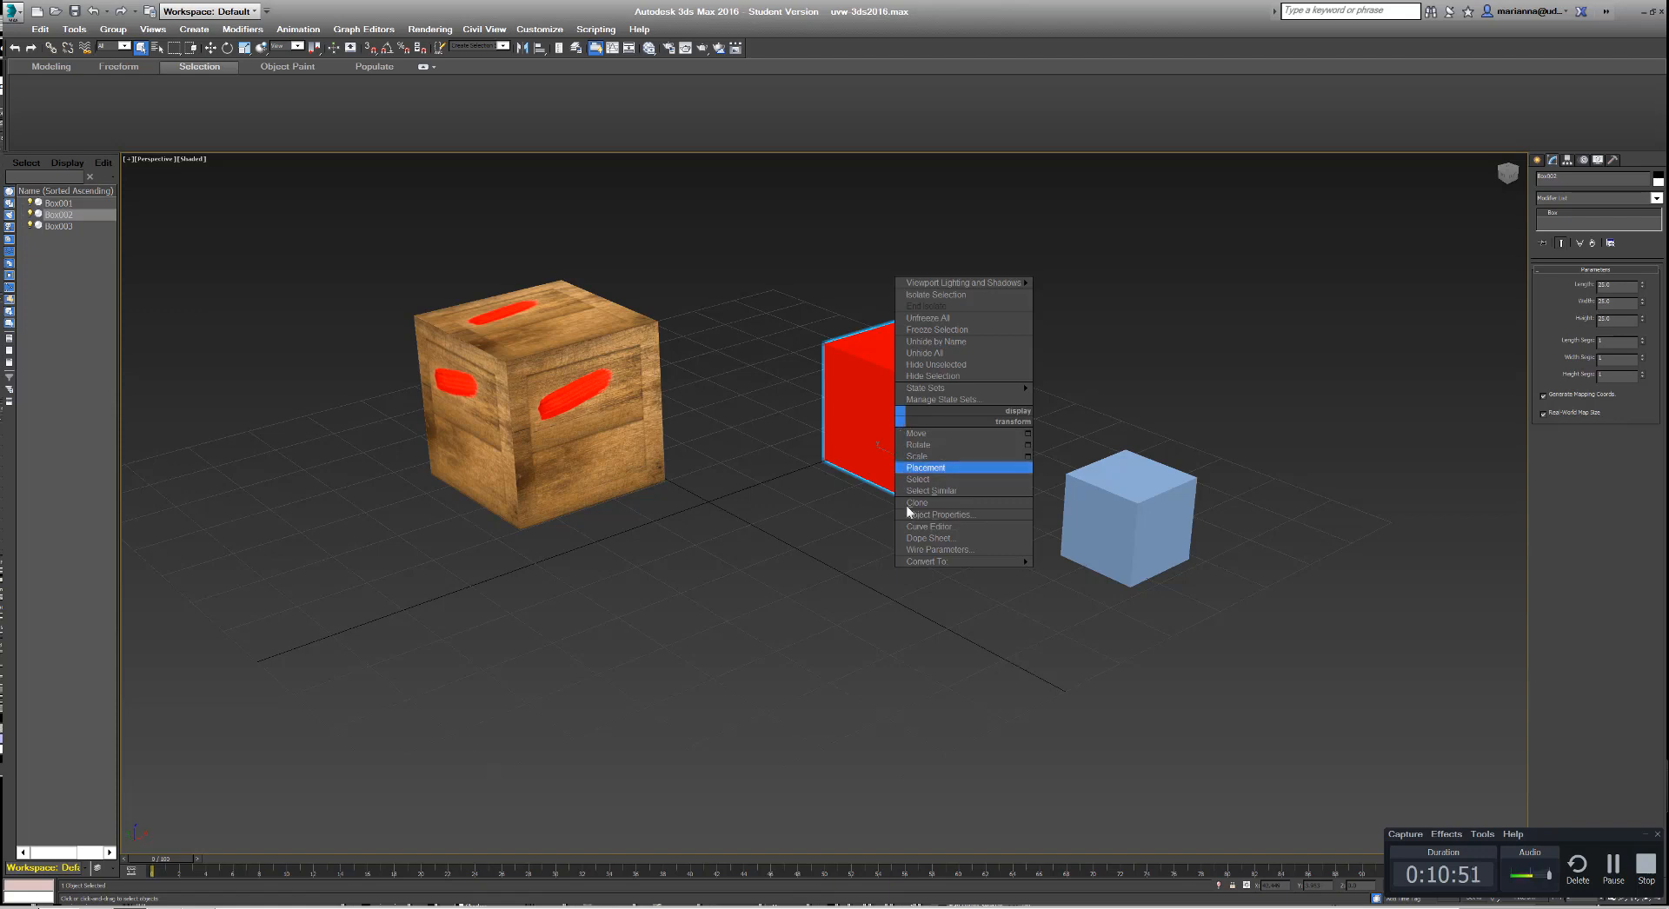
mouse_move(909, 562)
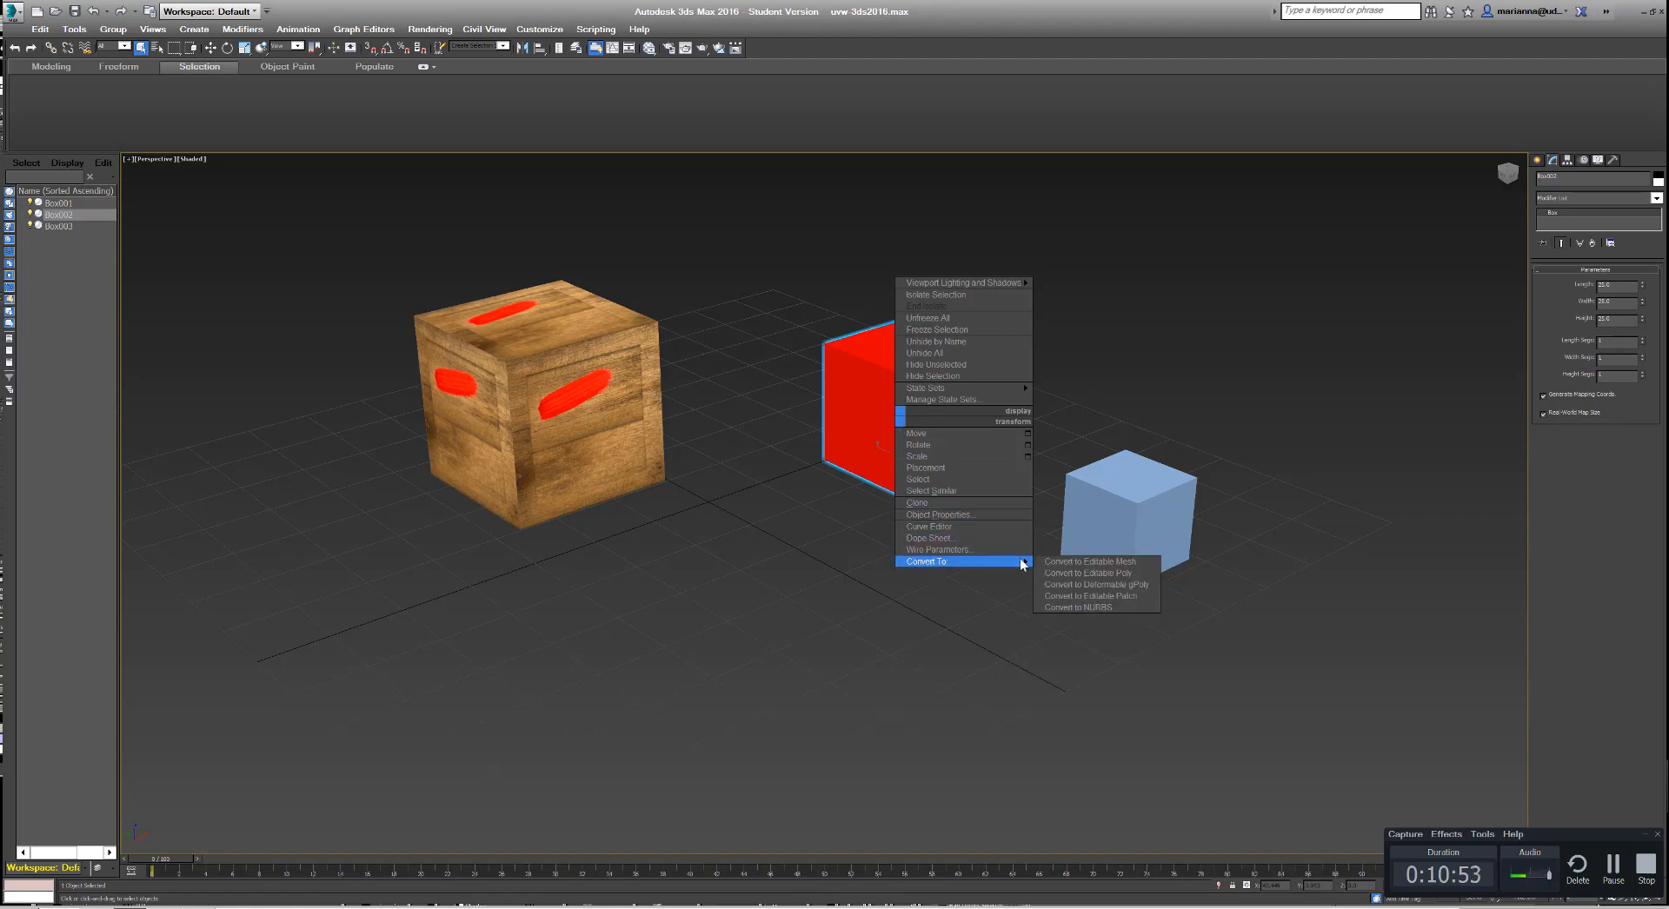
left_click(1061, 573)
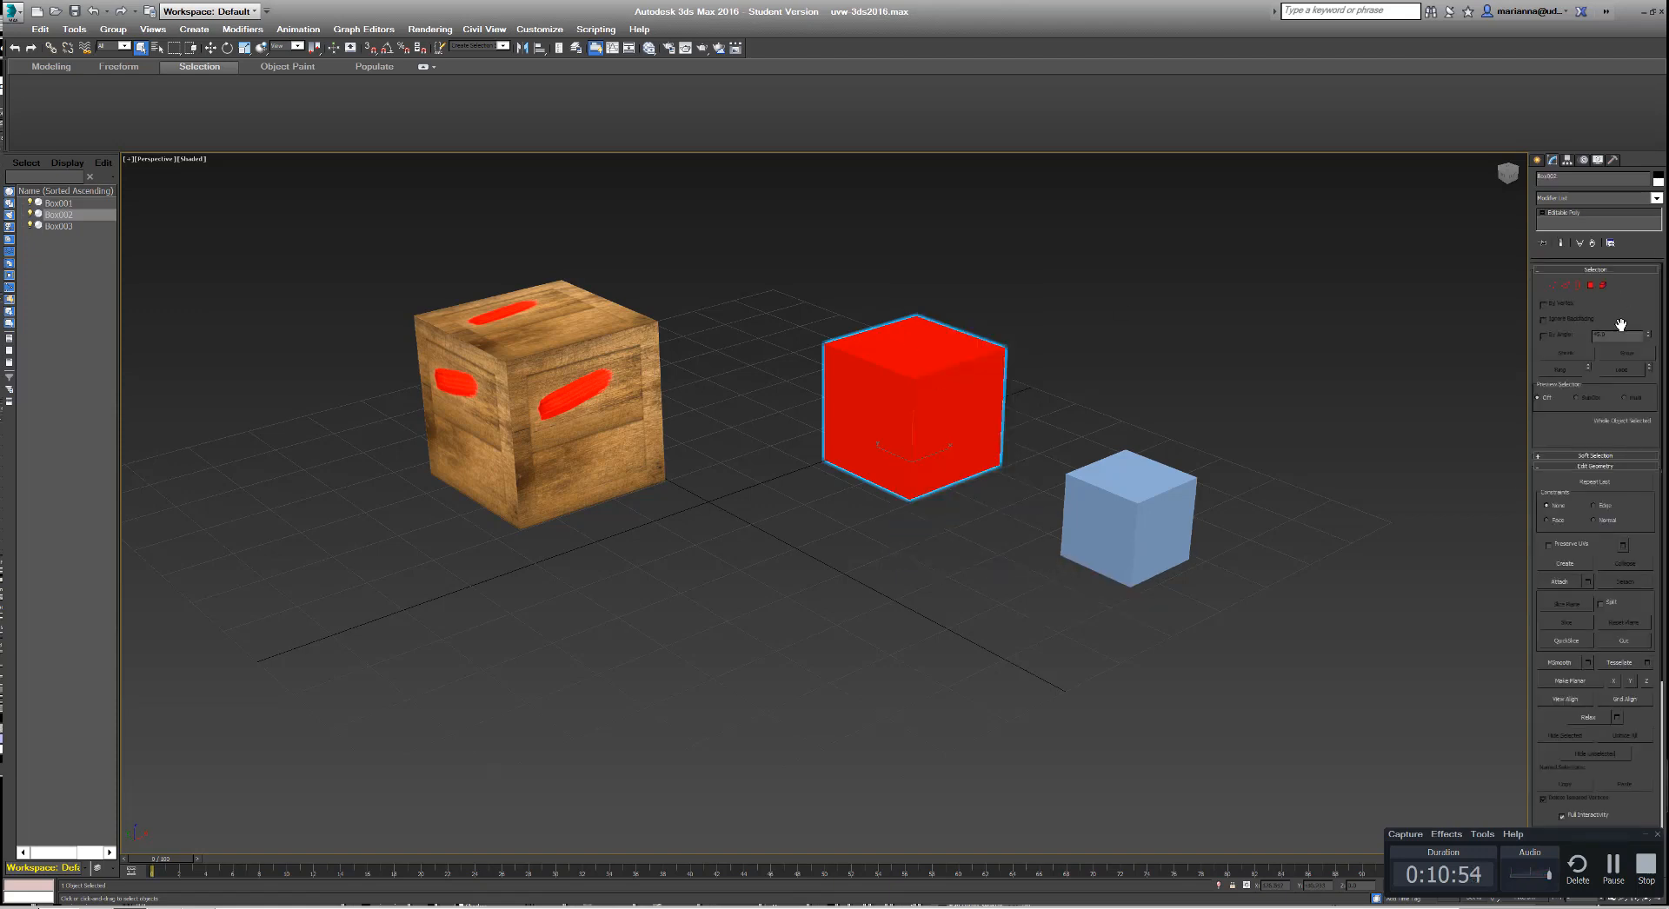
Step: Select the middle box's left-facing side polygon at Polygon level and set its material ID to 2
left_click(1590, 285)
left_click(888, 426)
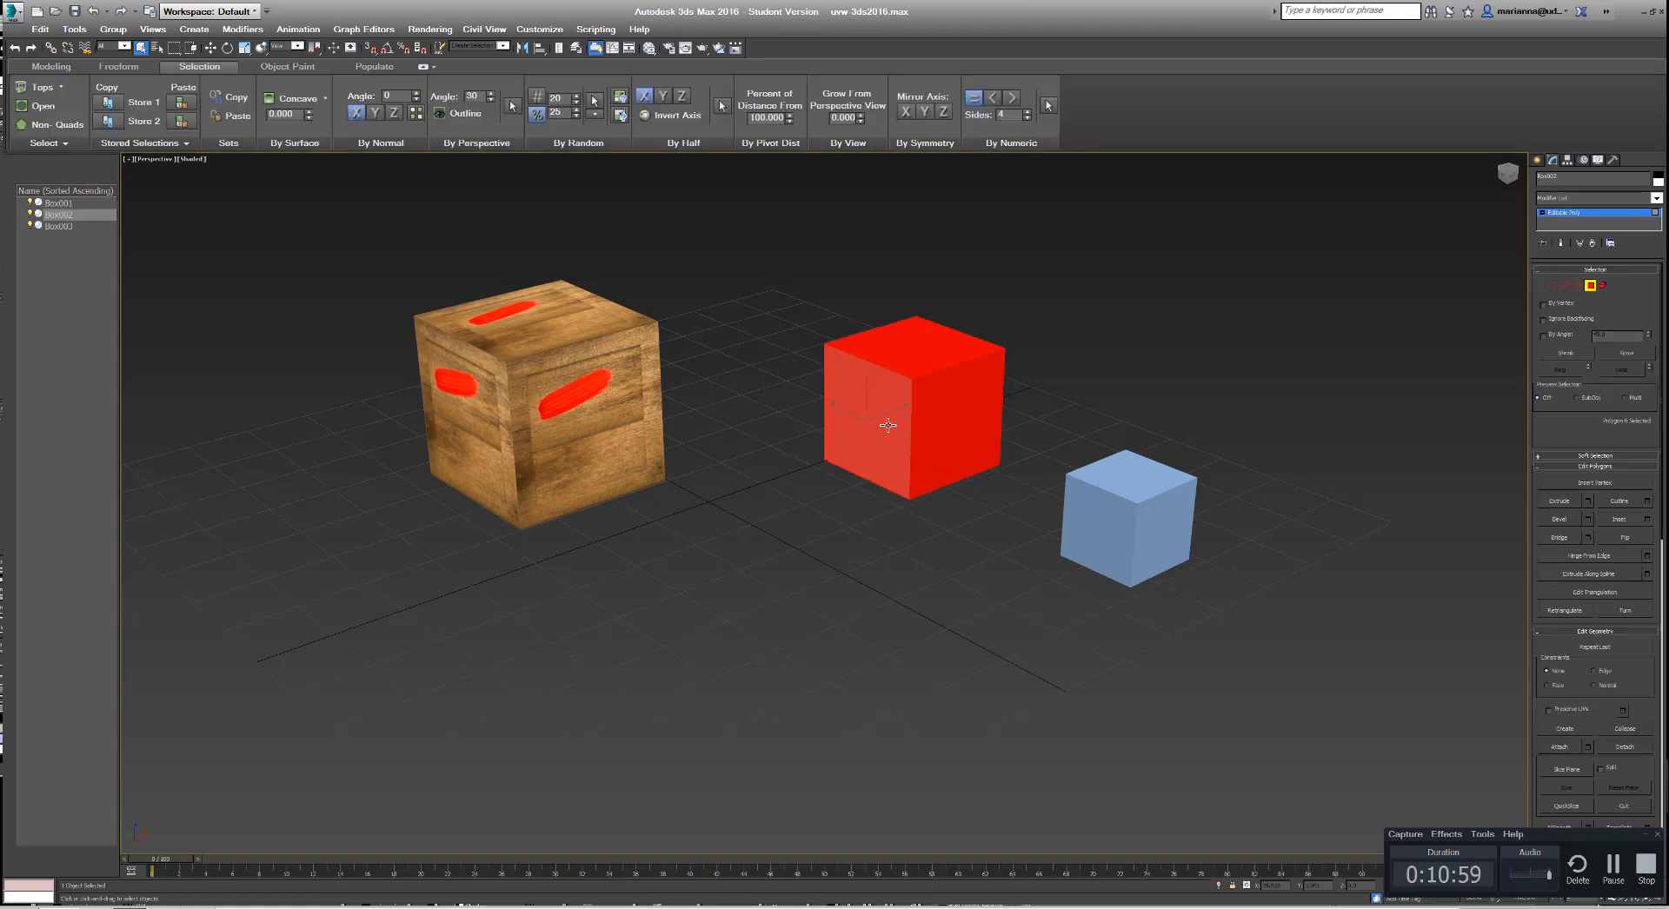
scroll(1517, 400, "down", 6)
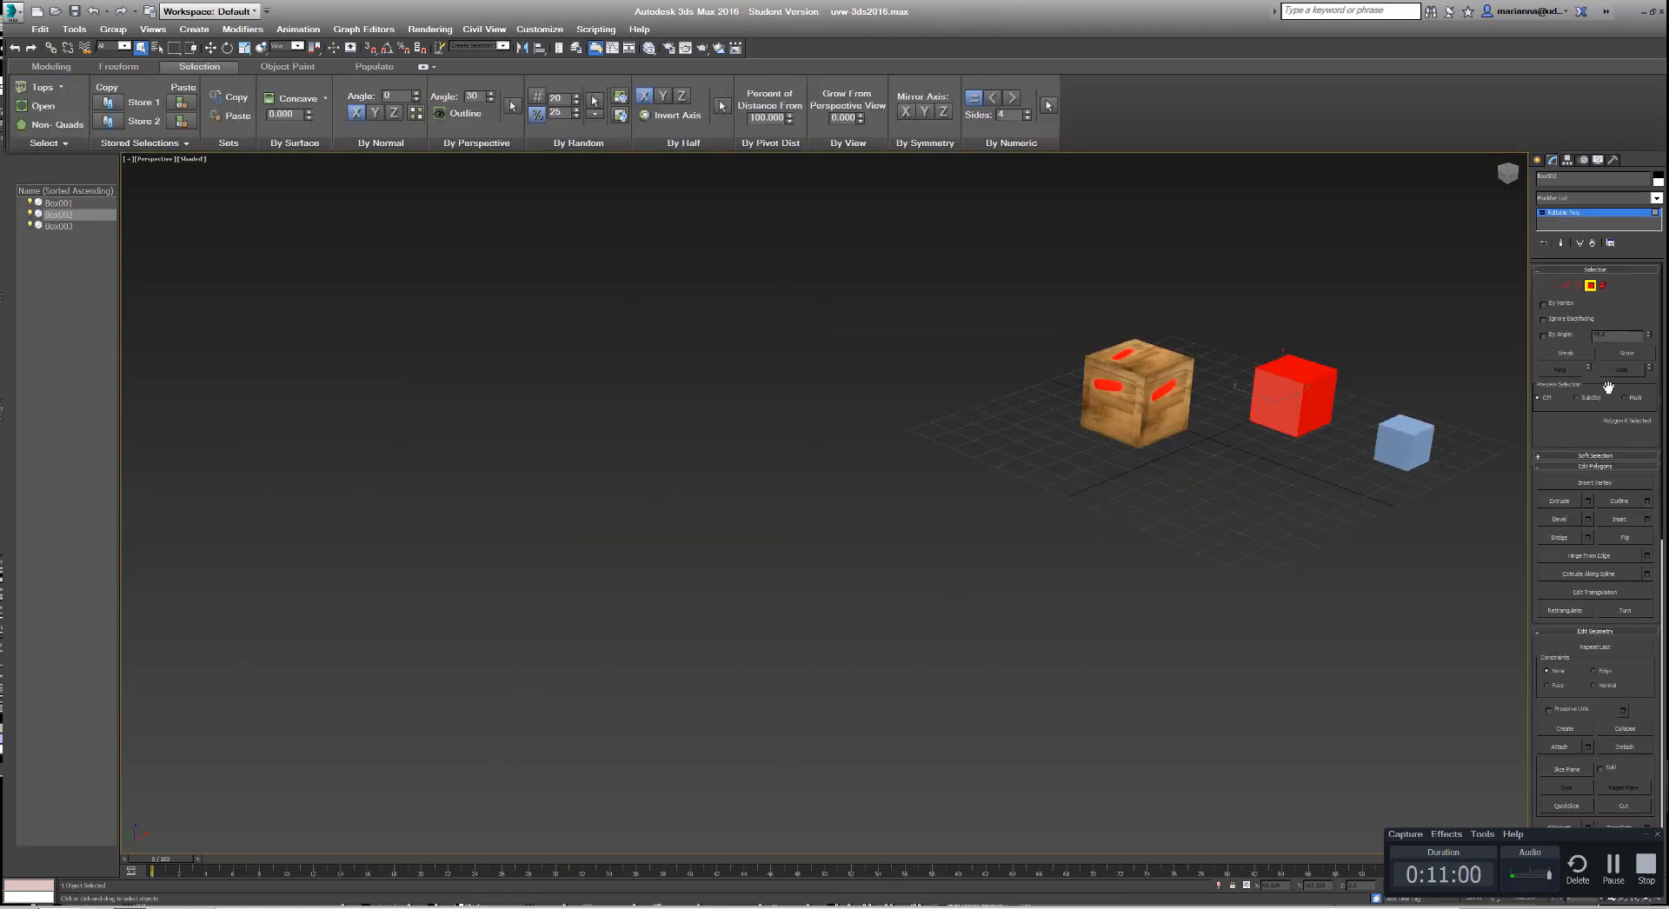
scroll(1185, 396, "up", 8)
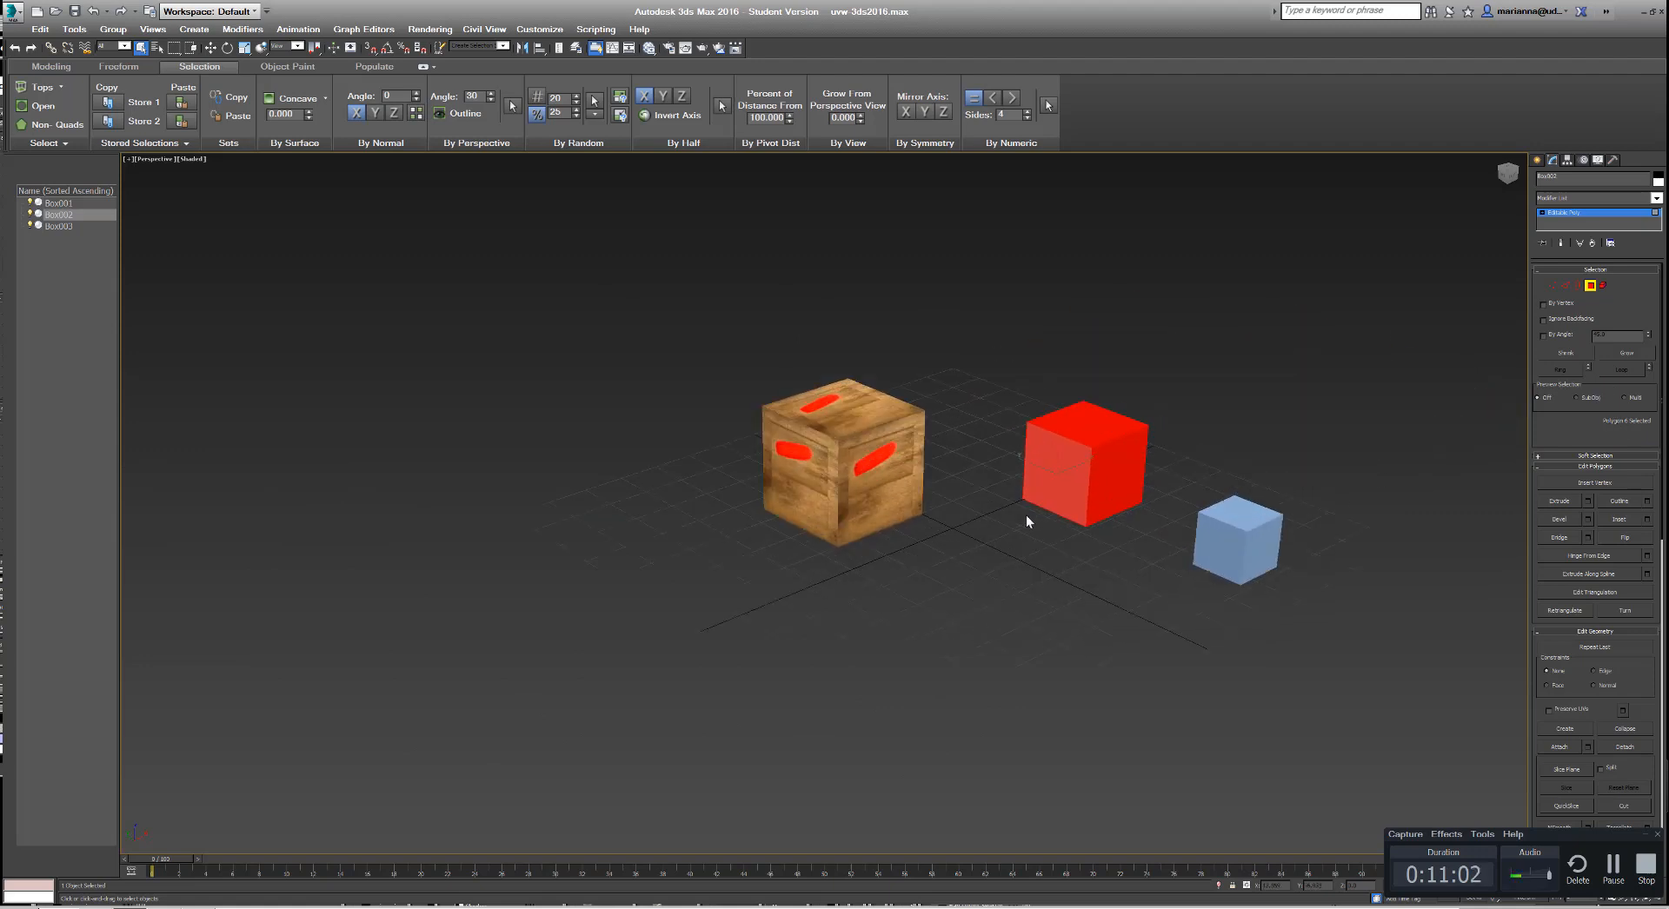
scroll(1599, 702, "down", 5)
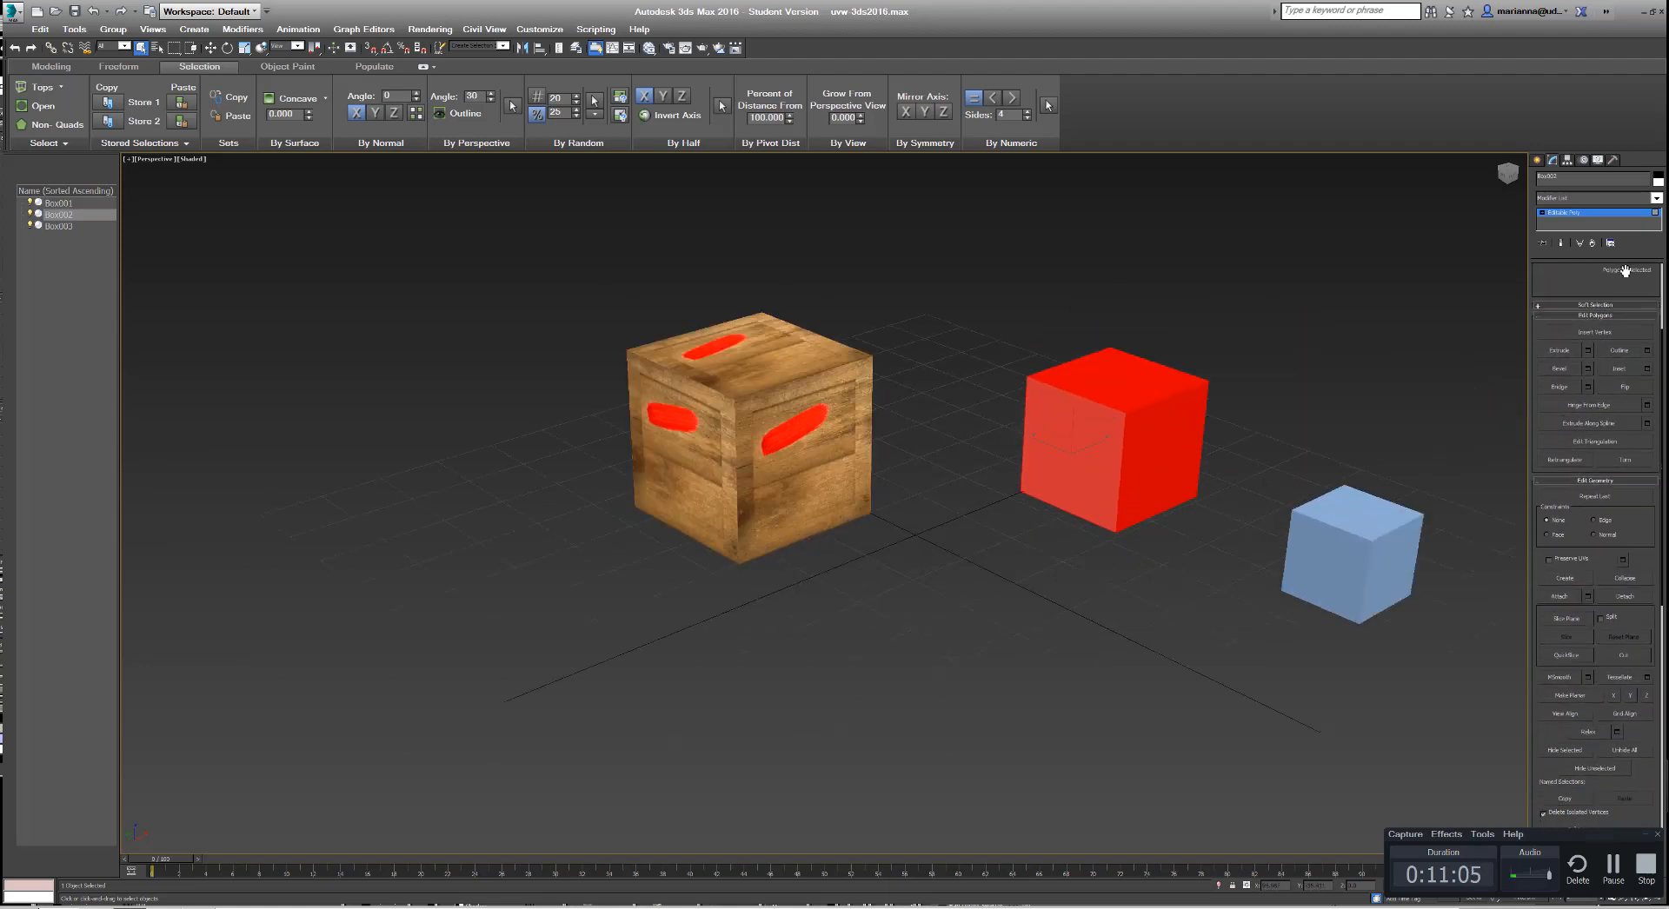
left_click(1600, 705)
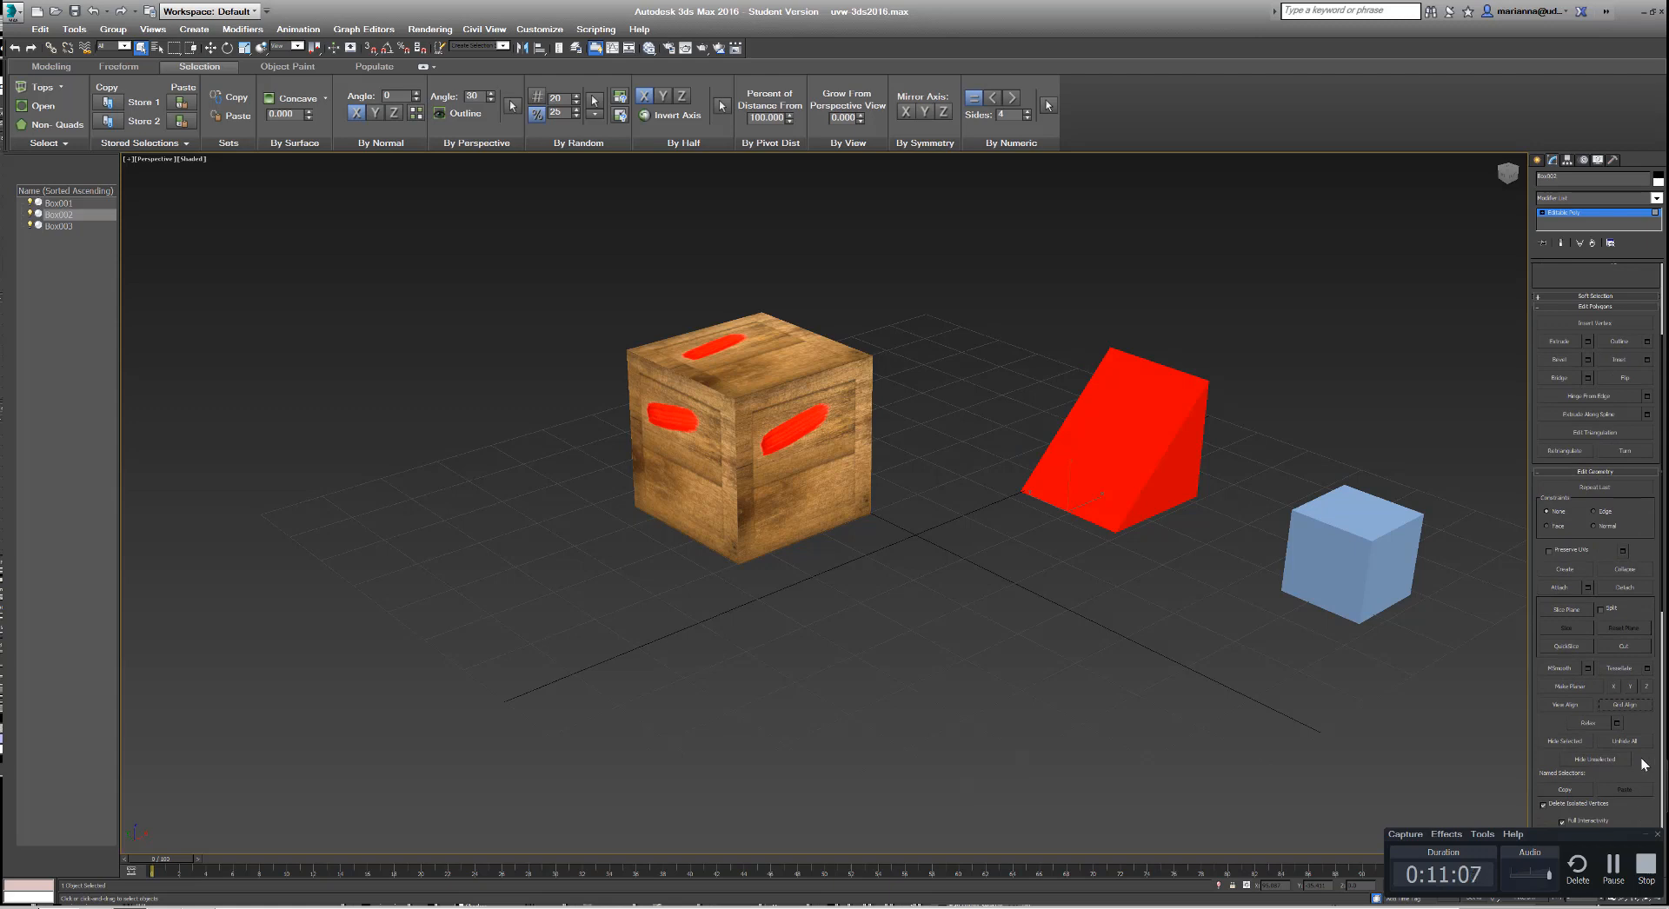
key("ctrl+z")
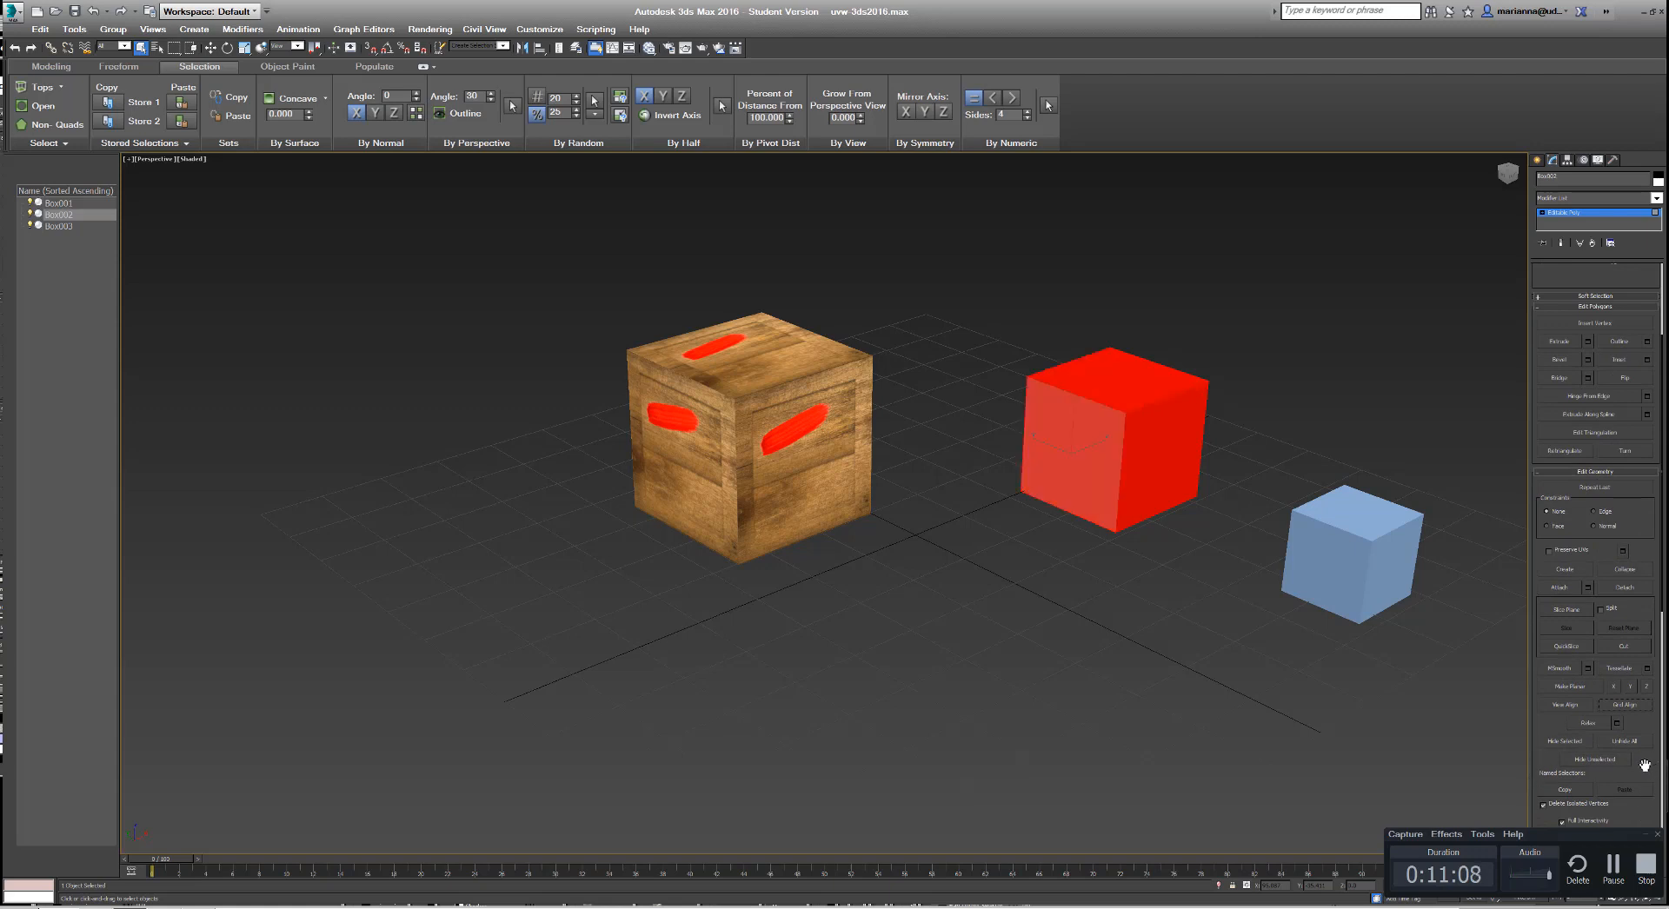
left_click_drag(1650, 765, 1665, 346)
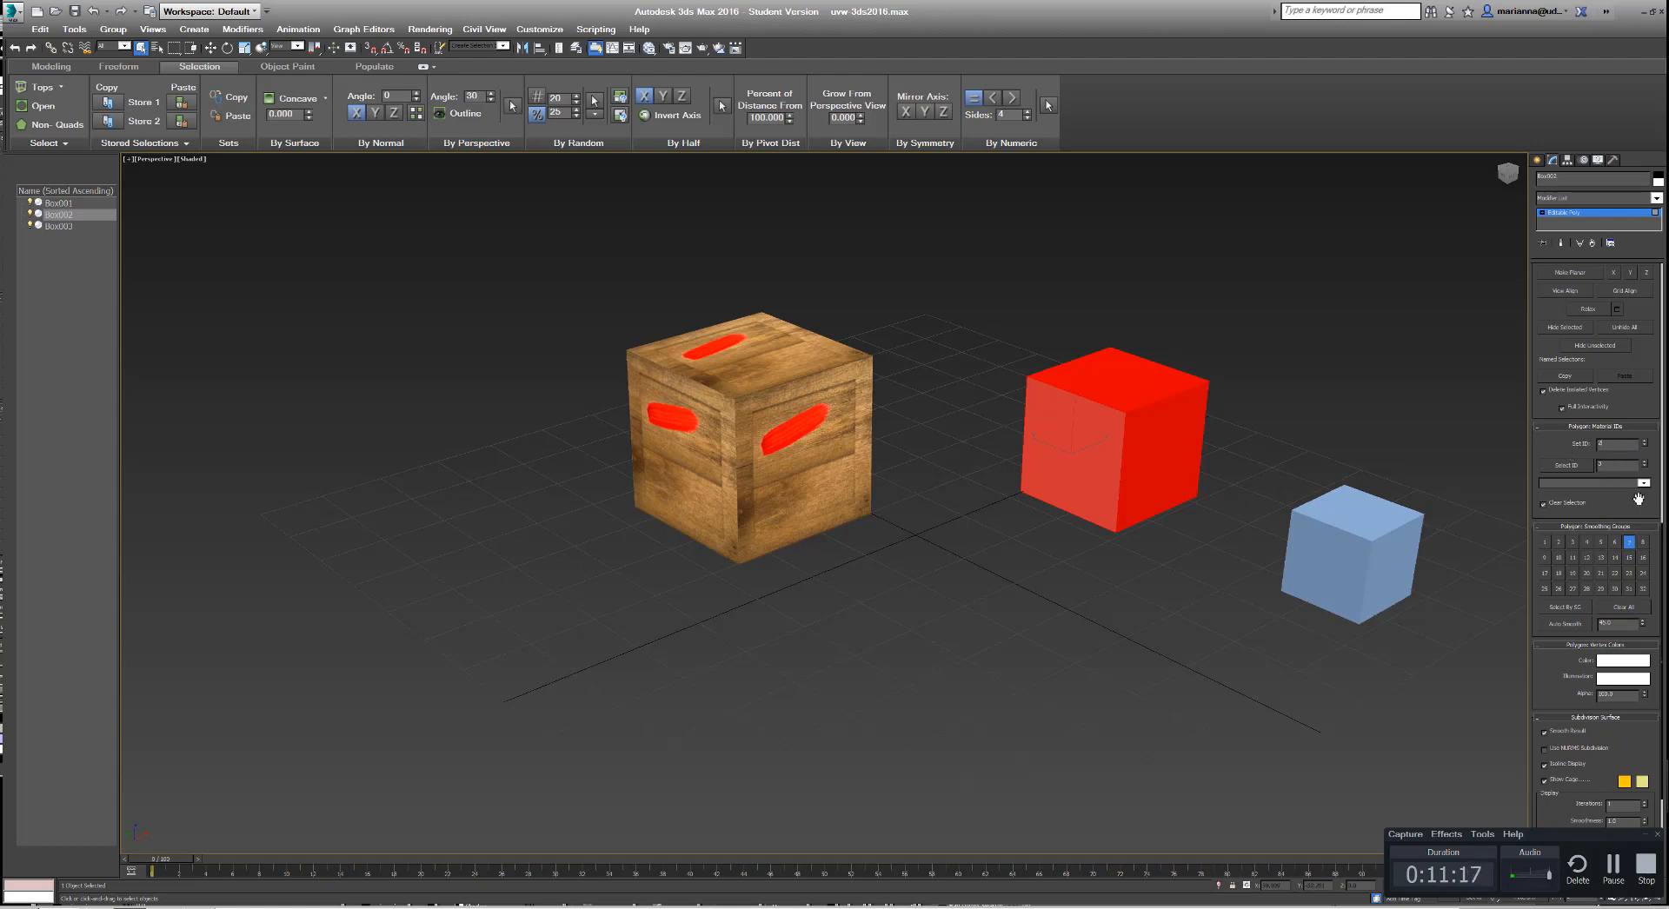
Step: Select the middle box's right-facing side polygon and set its material ID to 1
left_click(1163, 441)
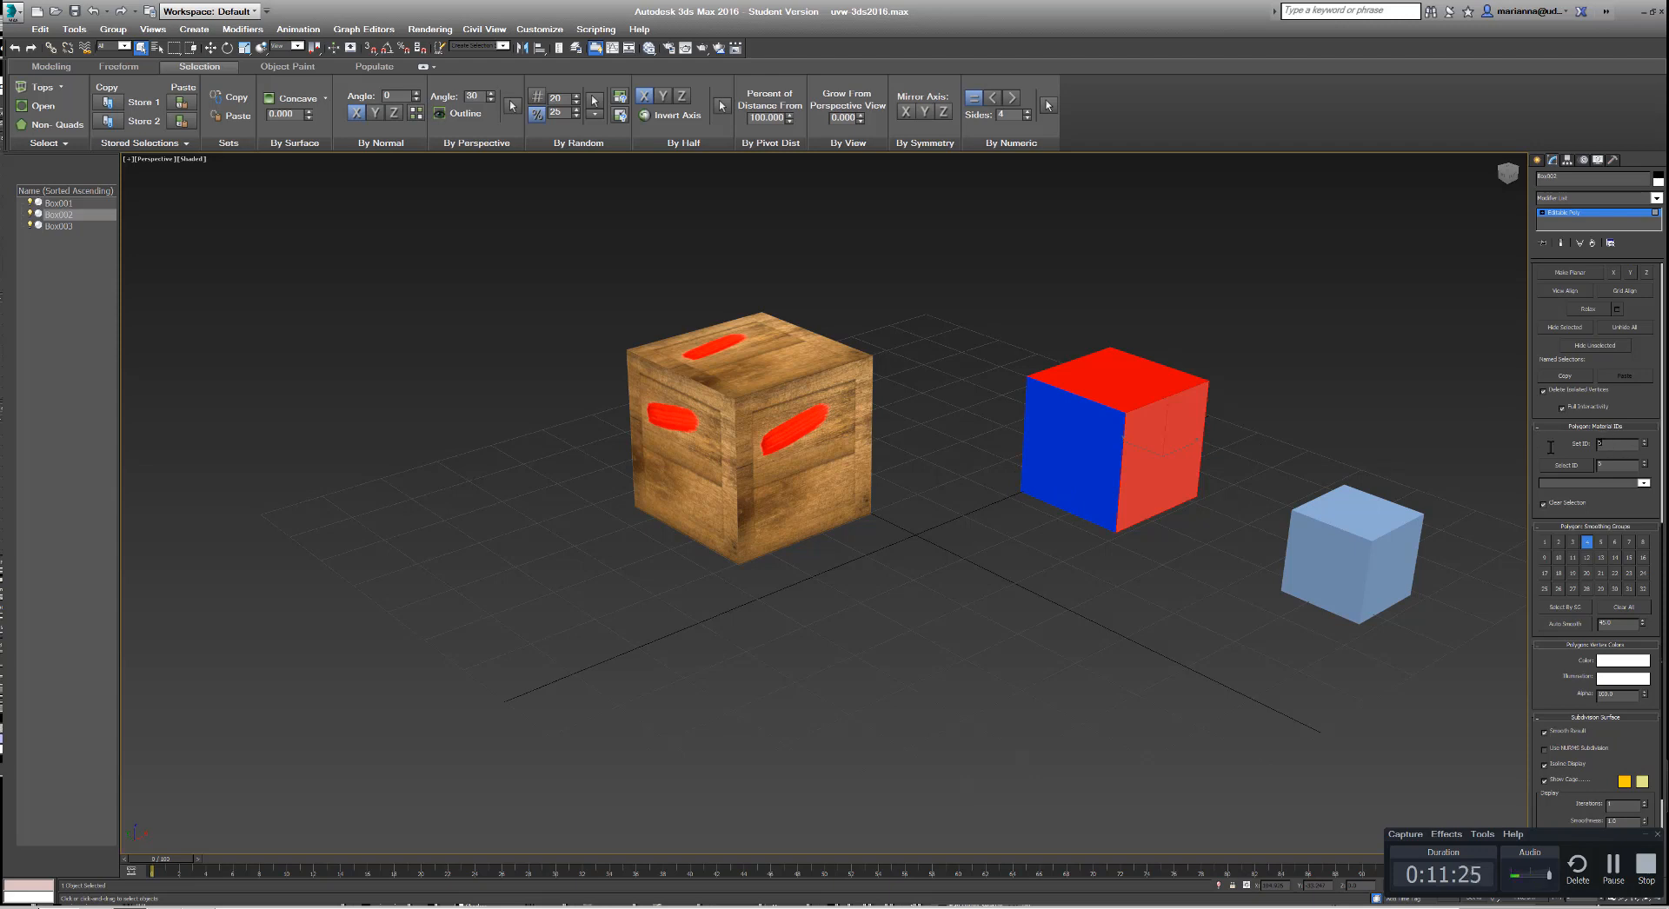
type("1")
type("4")
left_click(1275, 414)
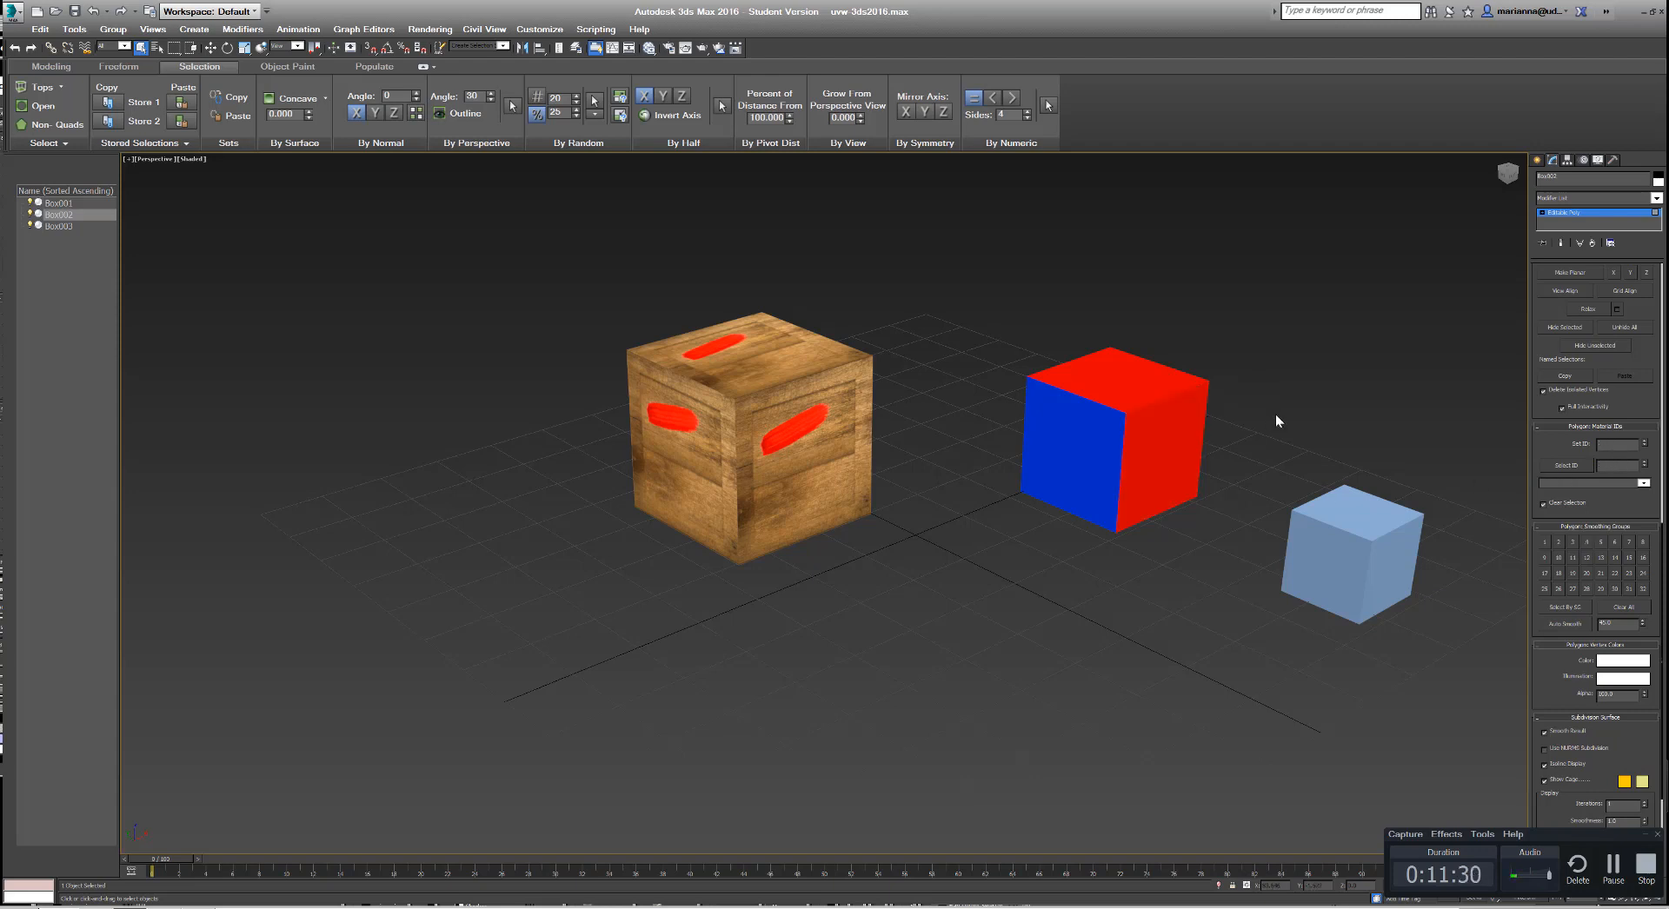
Step: Select the middle box's top polygon and set its material ID to 2
left_click(1146, 376)
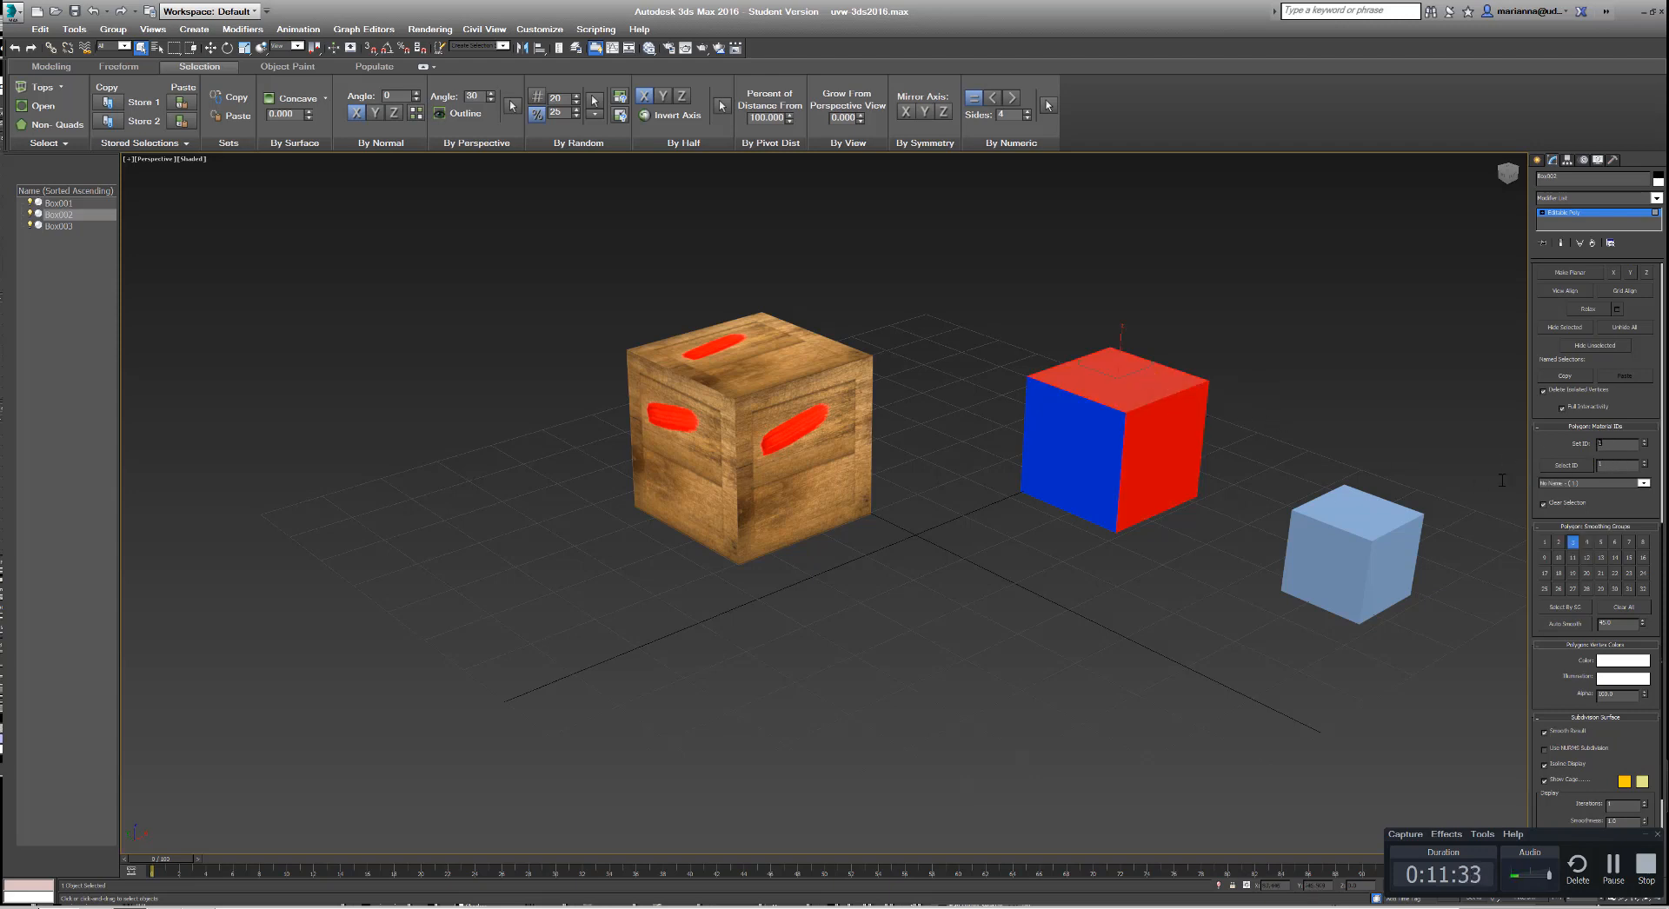
left_click(1625, 466)
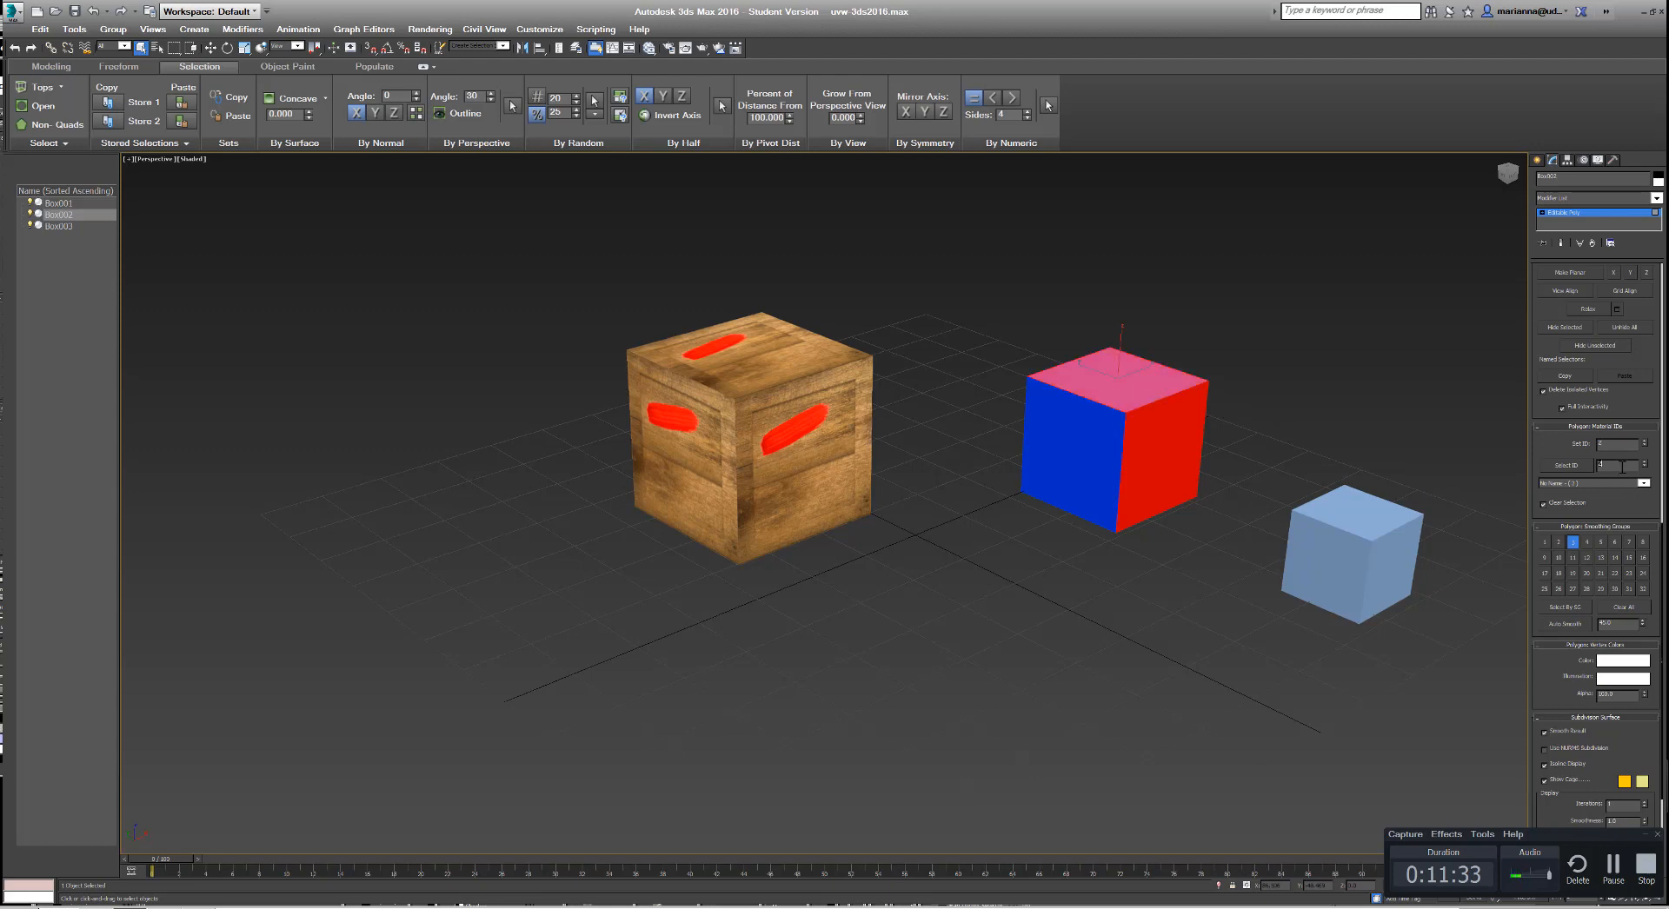
left_click(1311, 464)
middle_click_drag(1215, 455, 1179, 481)
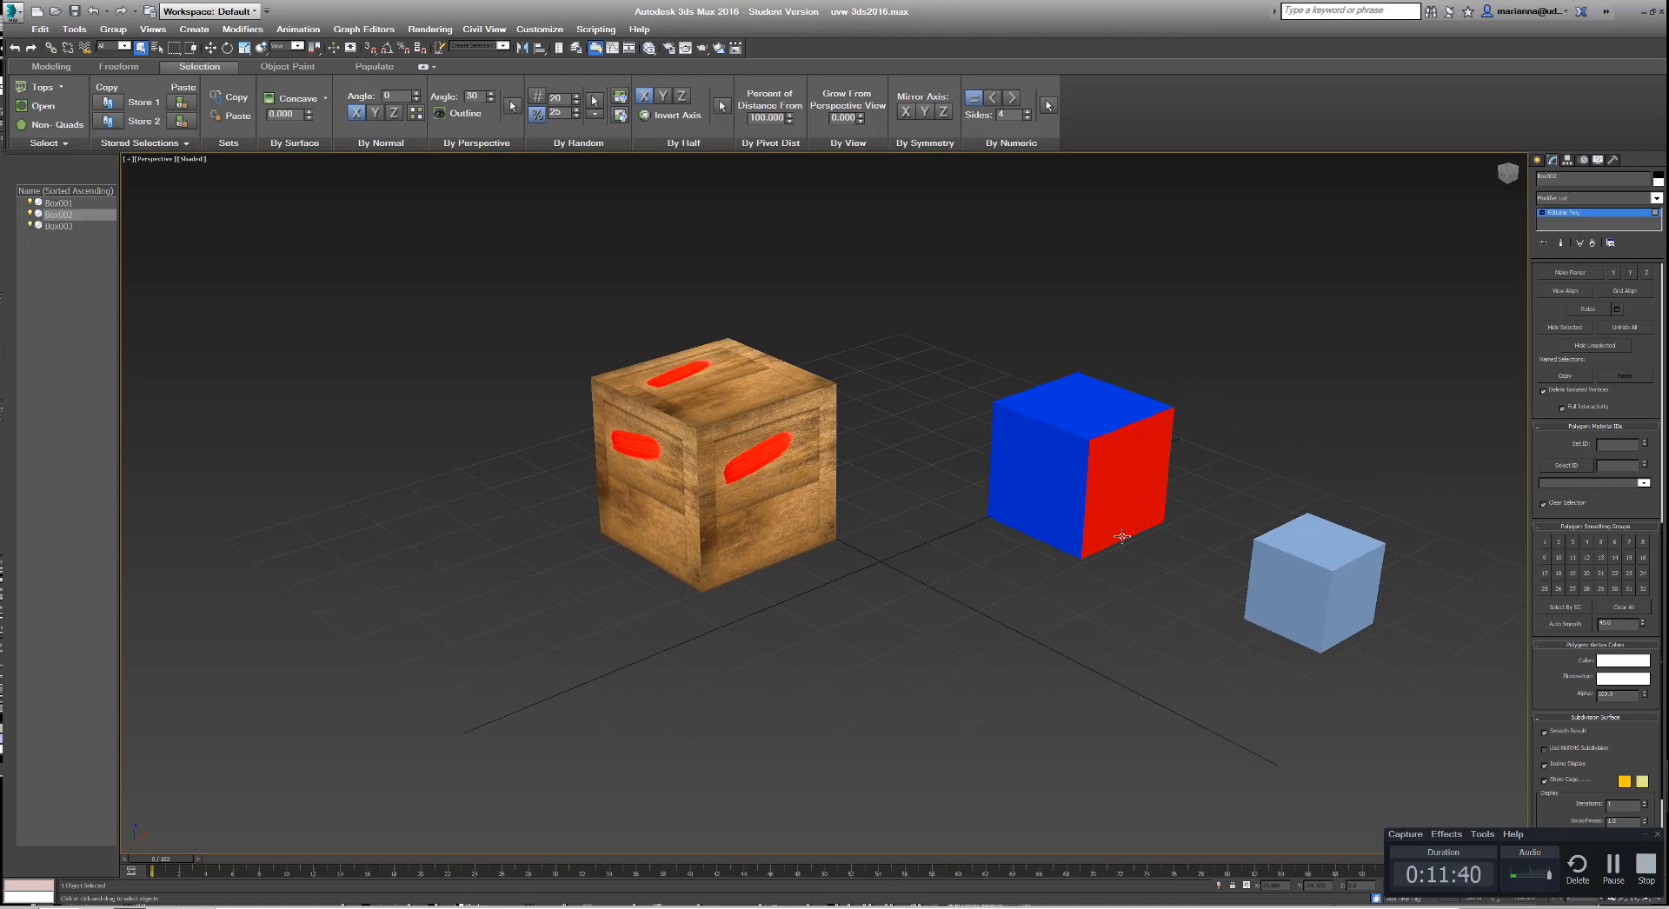
Step: From below, check the middle box's bottom polygon, then set the material ID of the blue side polygon beside it to 1
middle_click_drag(1125, 534, 997, 466, "alt")
left_click(1086, 479)
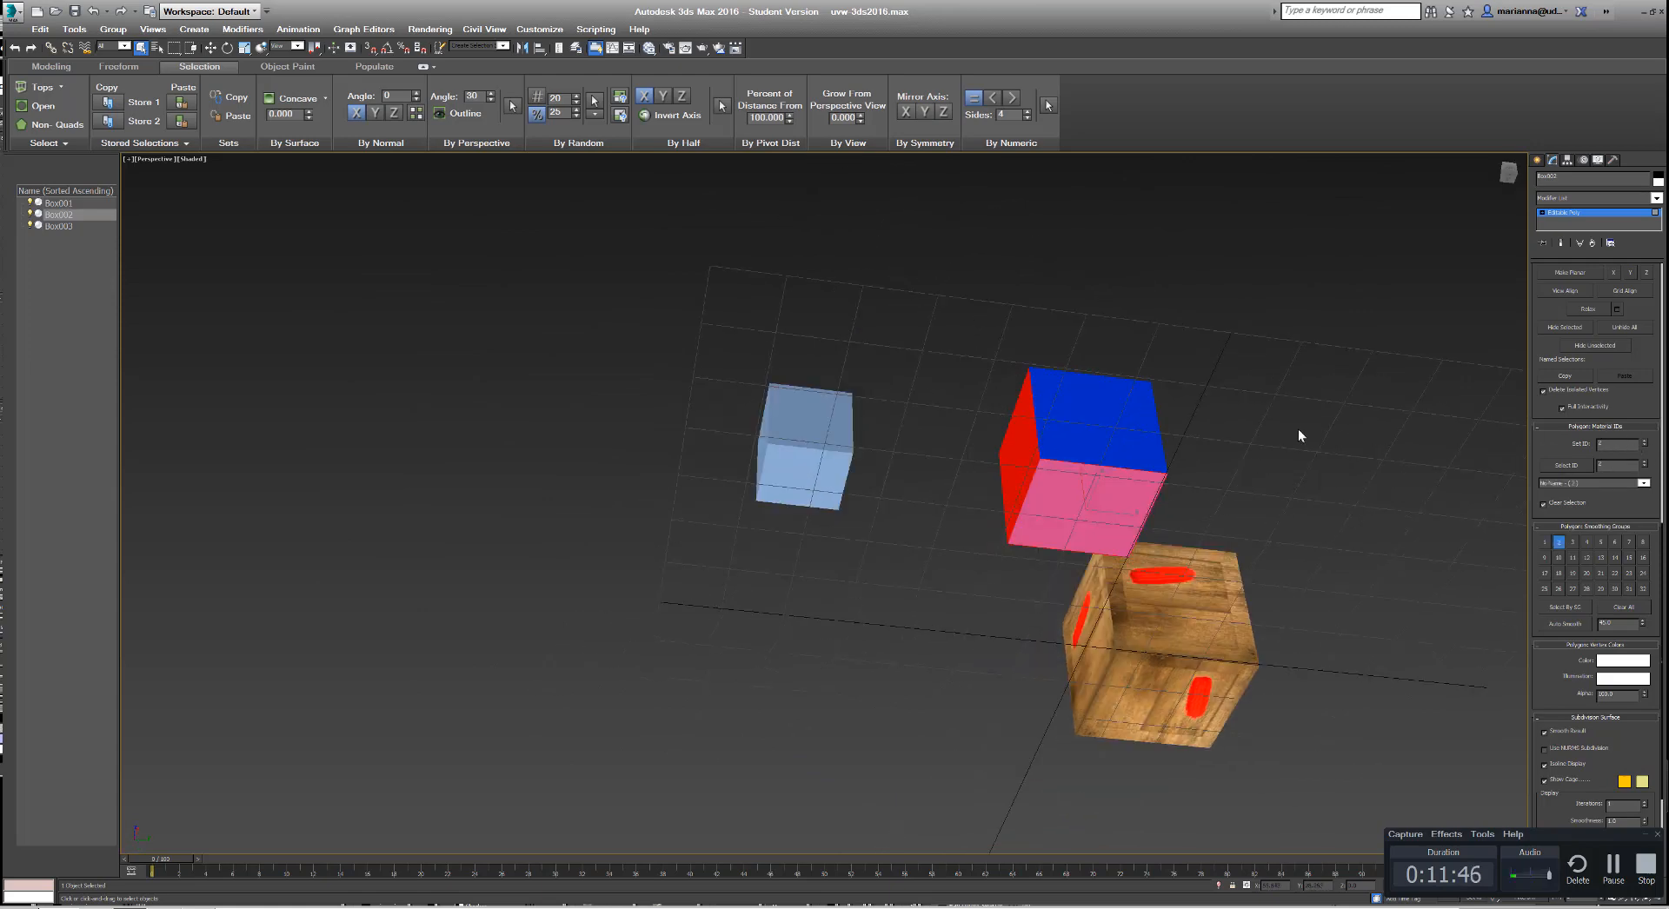
left_click(1113, 429)
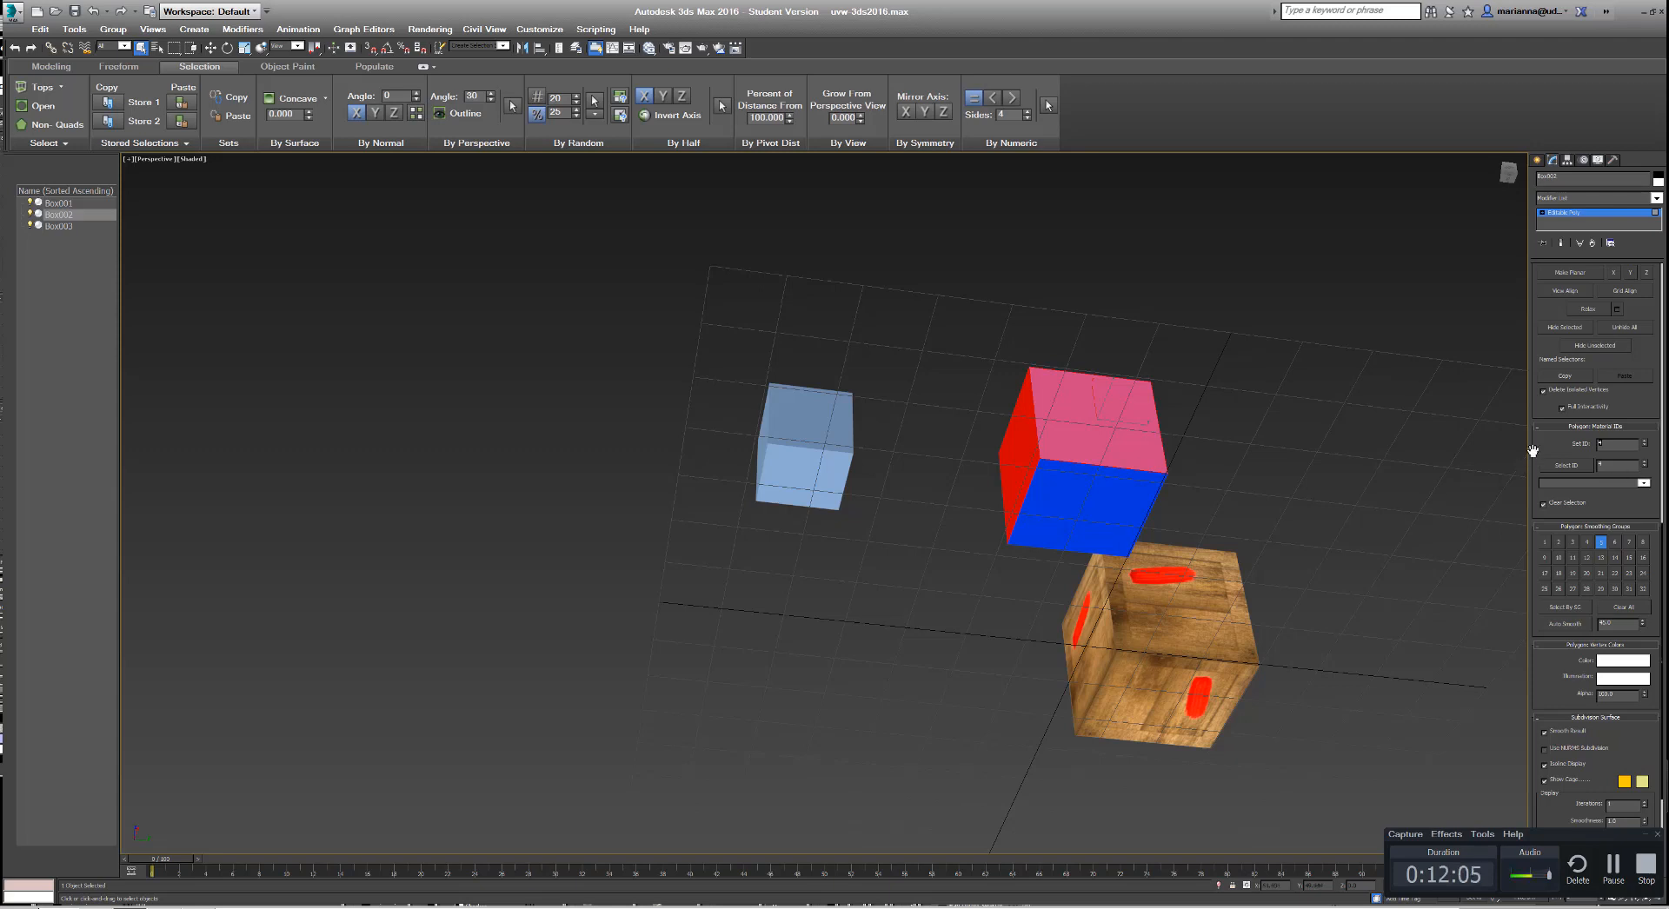
key("Return")
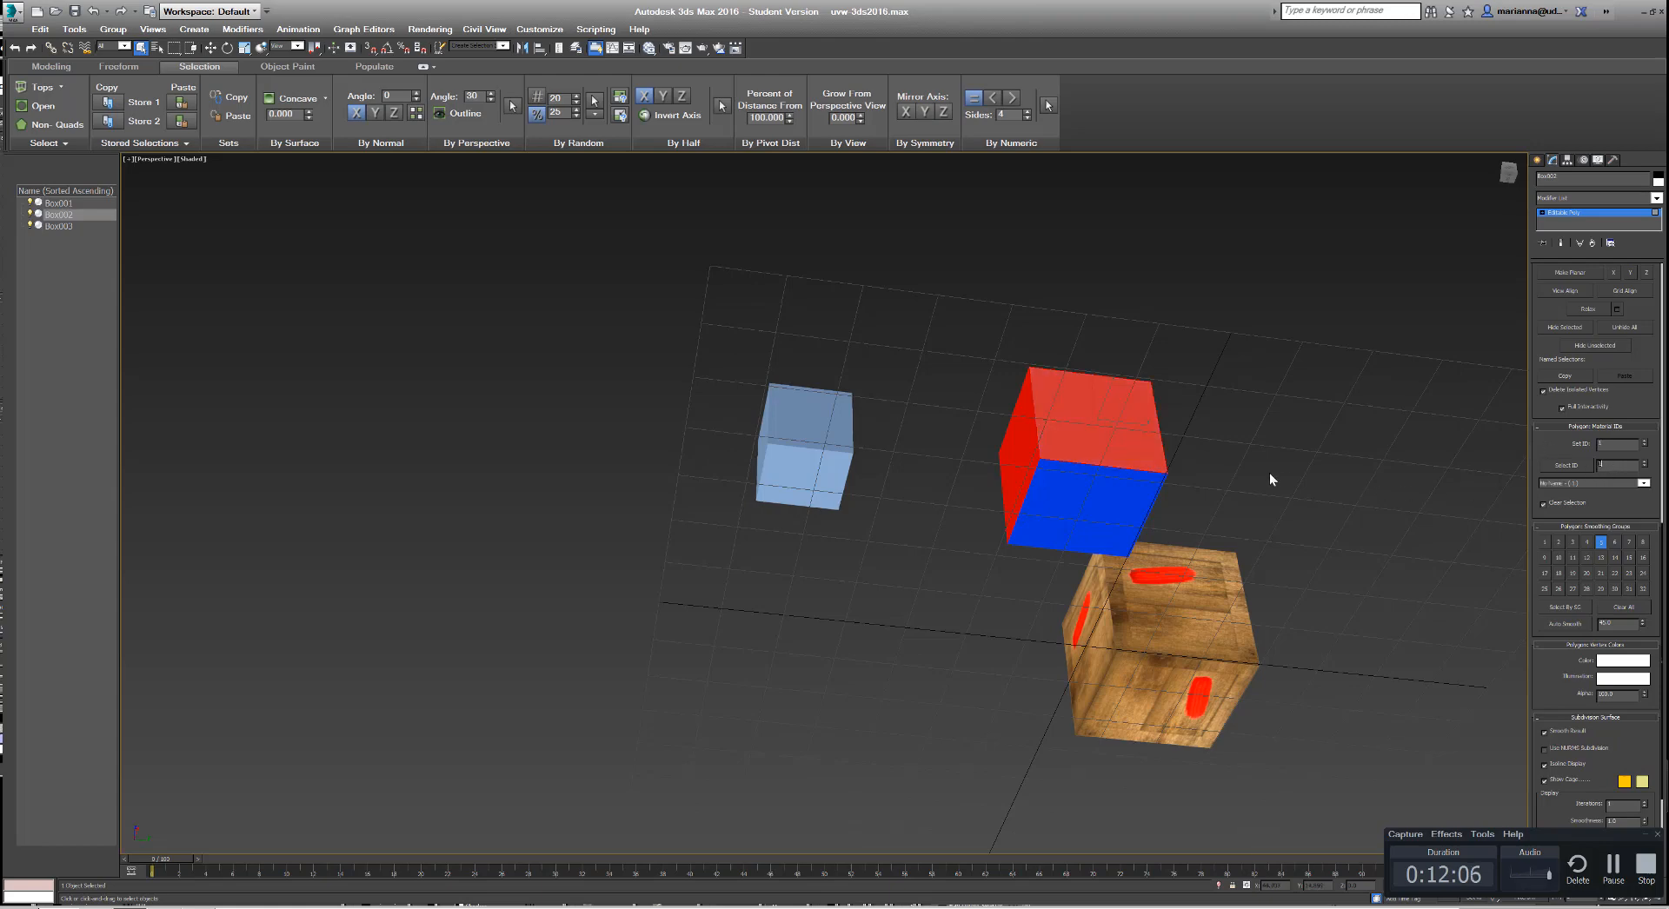
left_click(1269, 477)
Step: Recheck the bottom polygon, then select the middle box's remaining blue back-side polygon and set its material ID to 1
left_click(1095, 509)
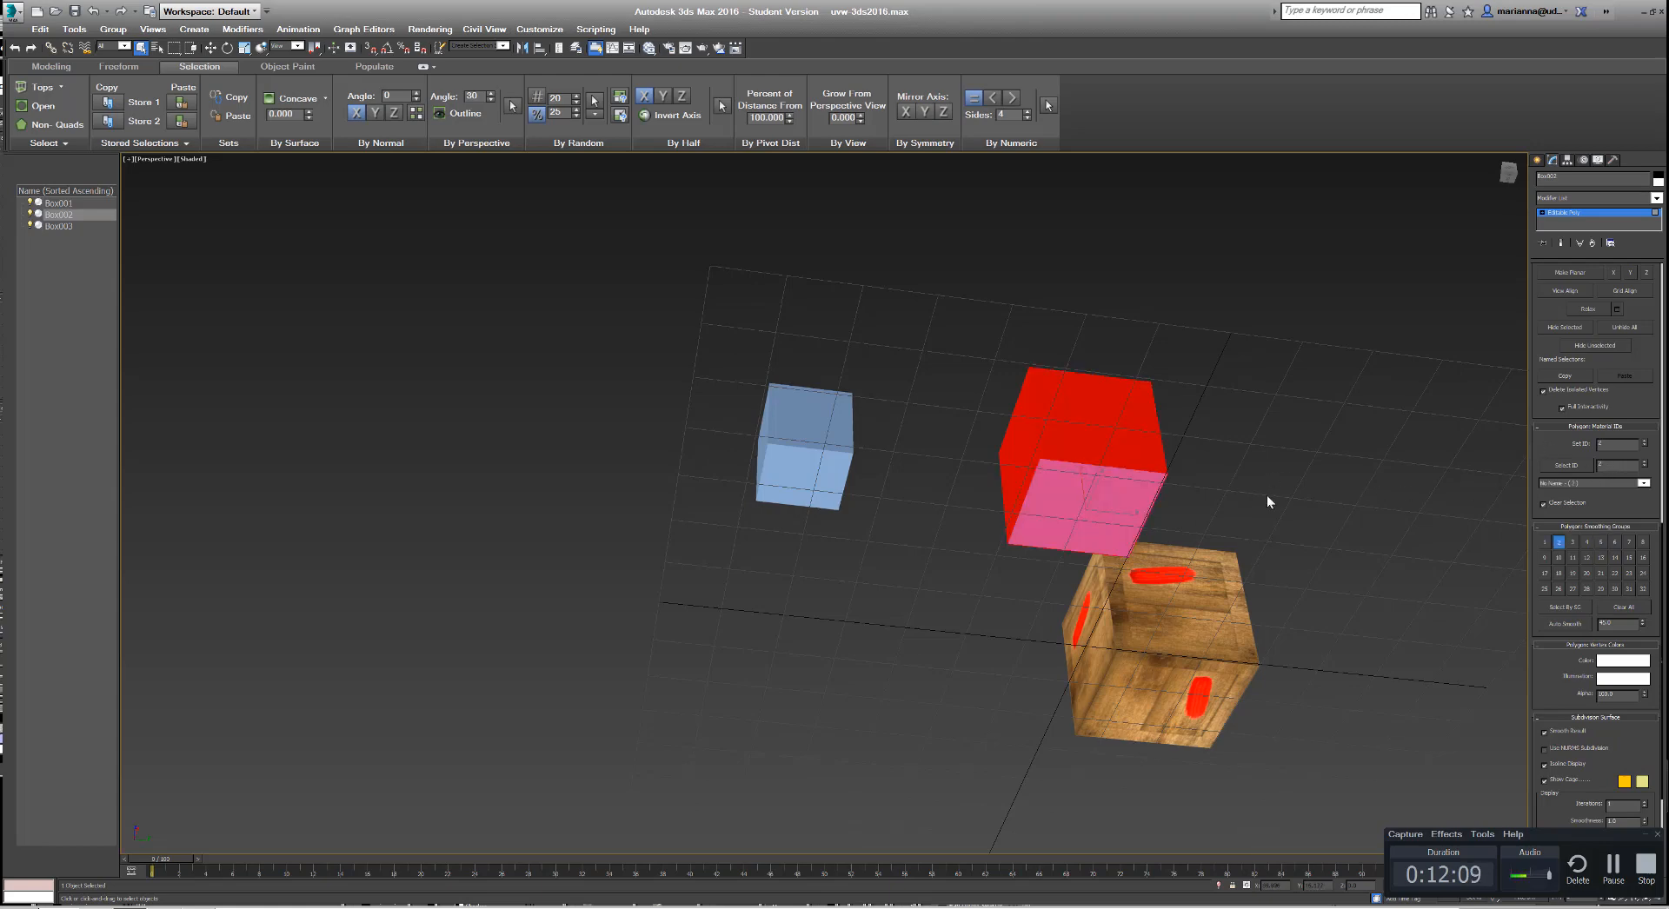
middle_click_drag(1318, 478, 1096, 450, "alt")
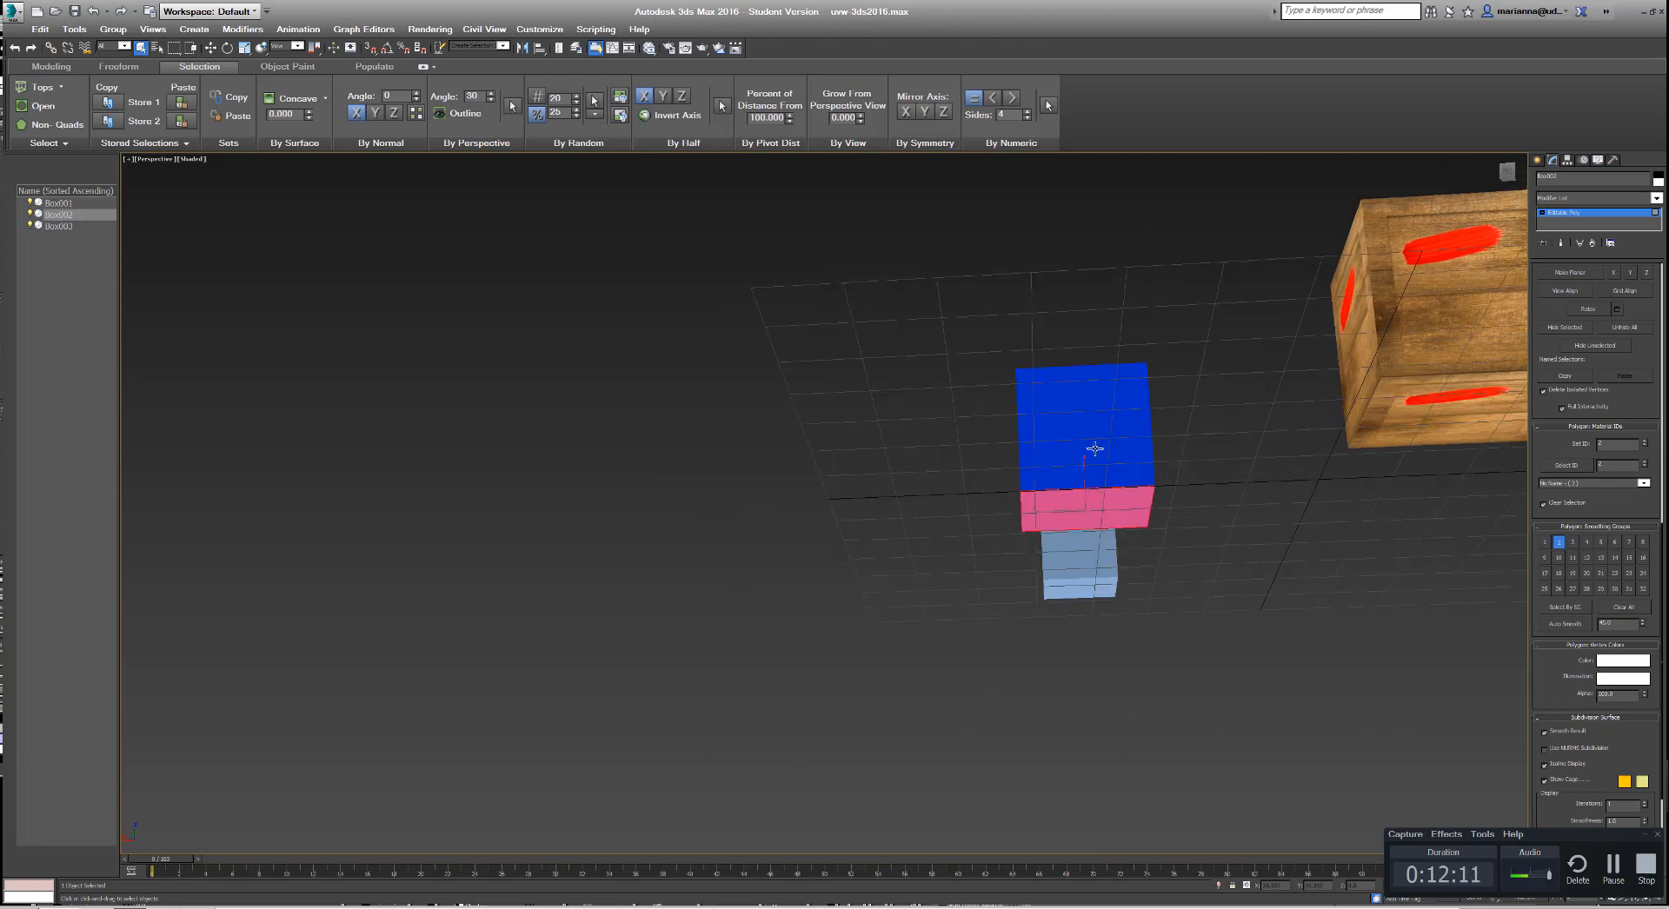
left_click(1060, 438)
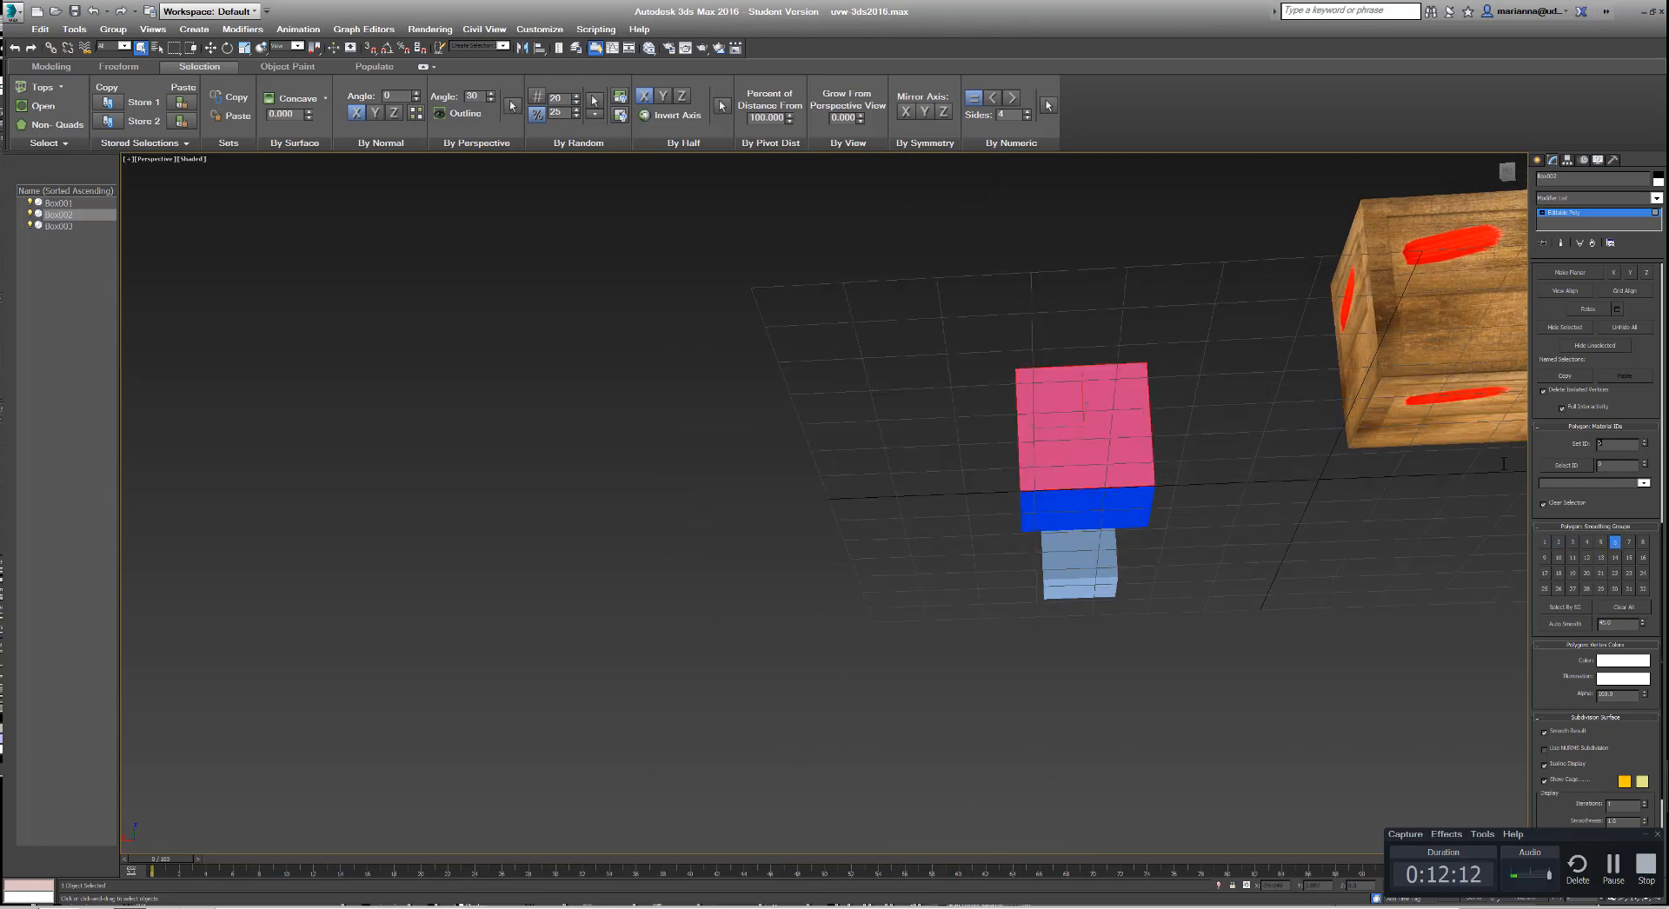
key("Return")
left_click(1365, 554)
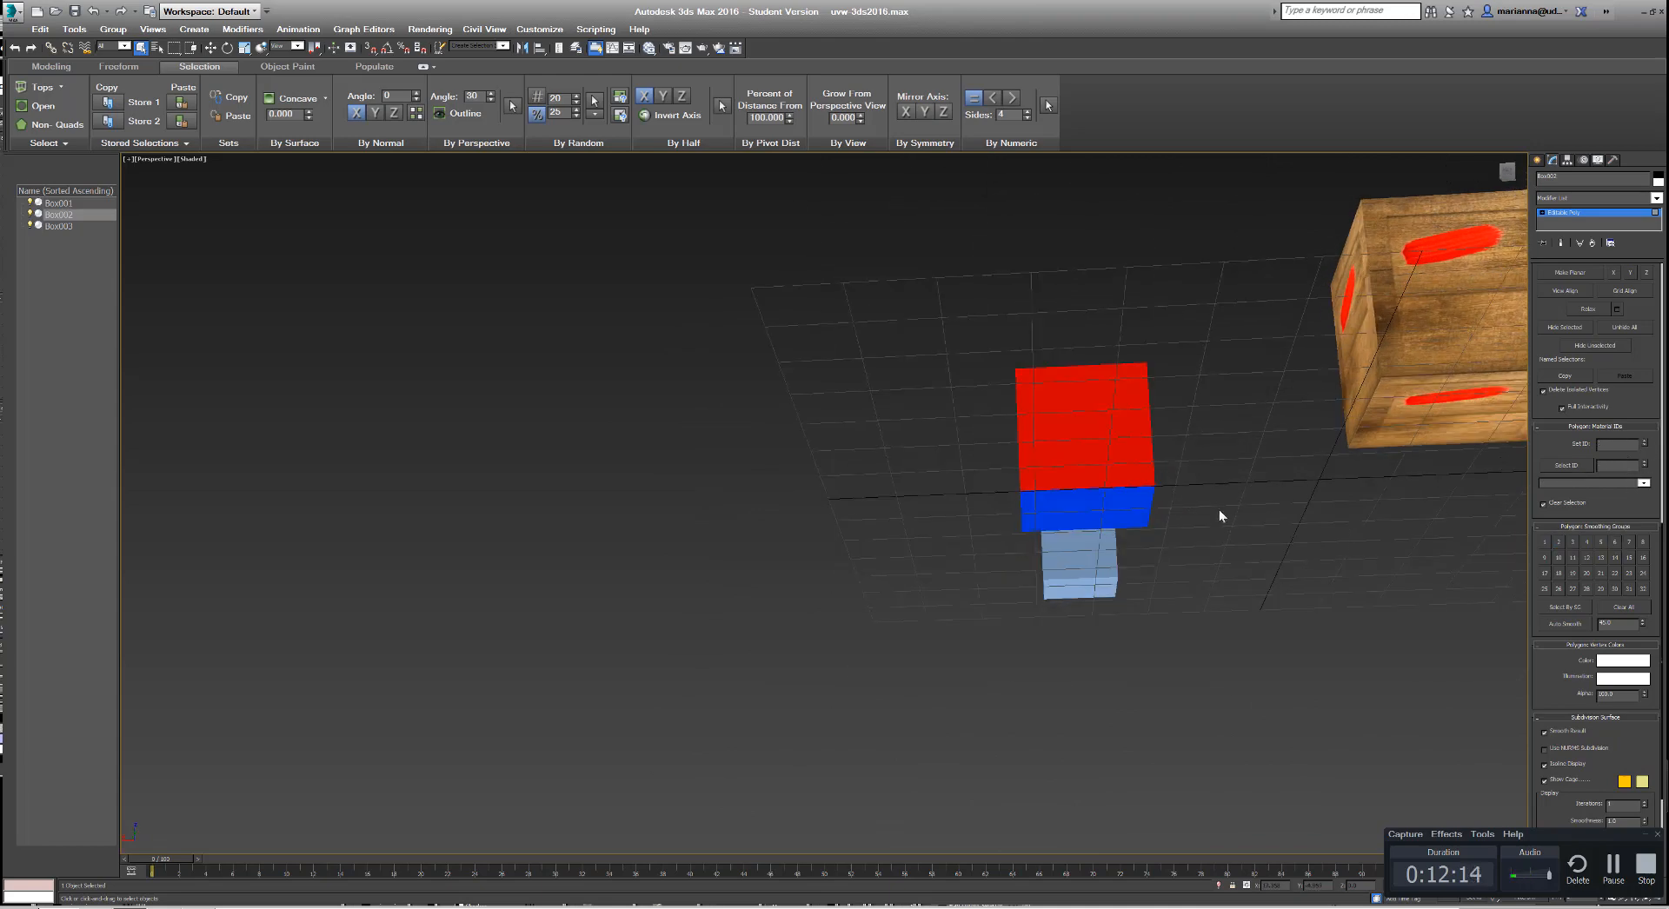
Step: Check the material IDs of the middle box's top and left-facing polygons and inspect its face colors from all around
middle_click_drag(1339, 521, 1192, 530, "alt")
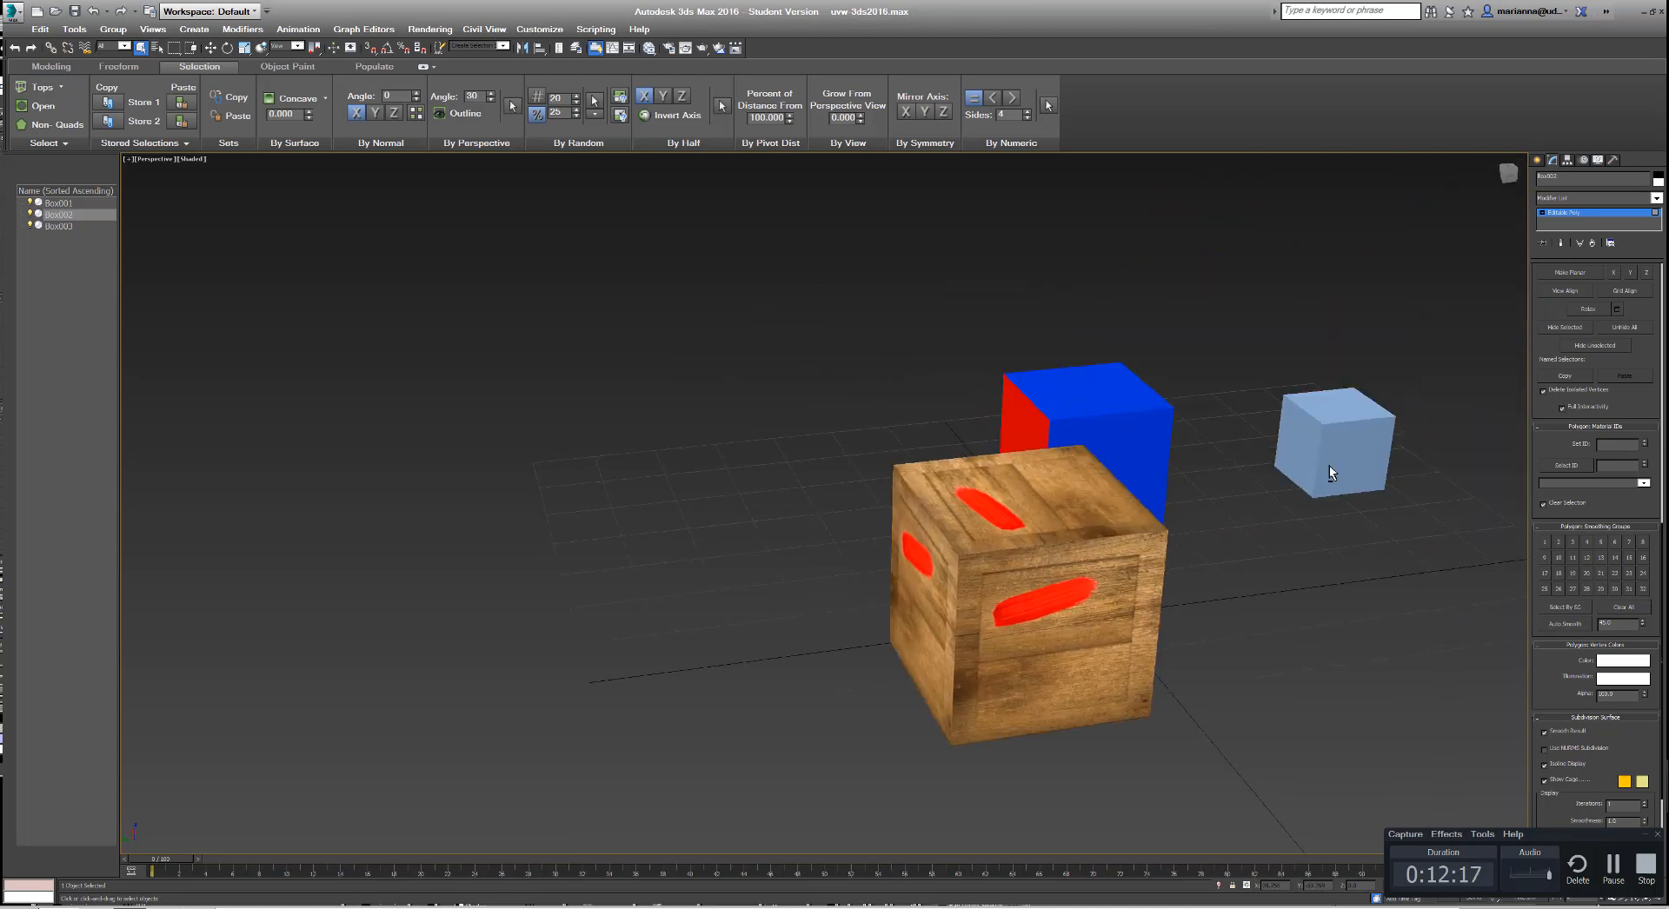
middle_click_drag(1330, 470, 1189, 488, "alt")
left_click(1075, 445)
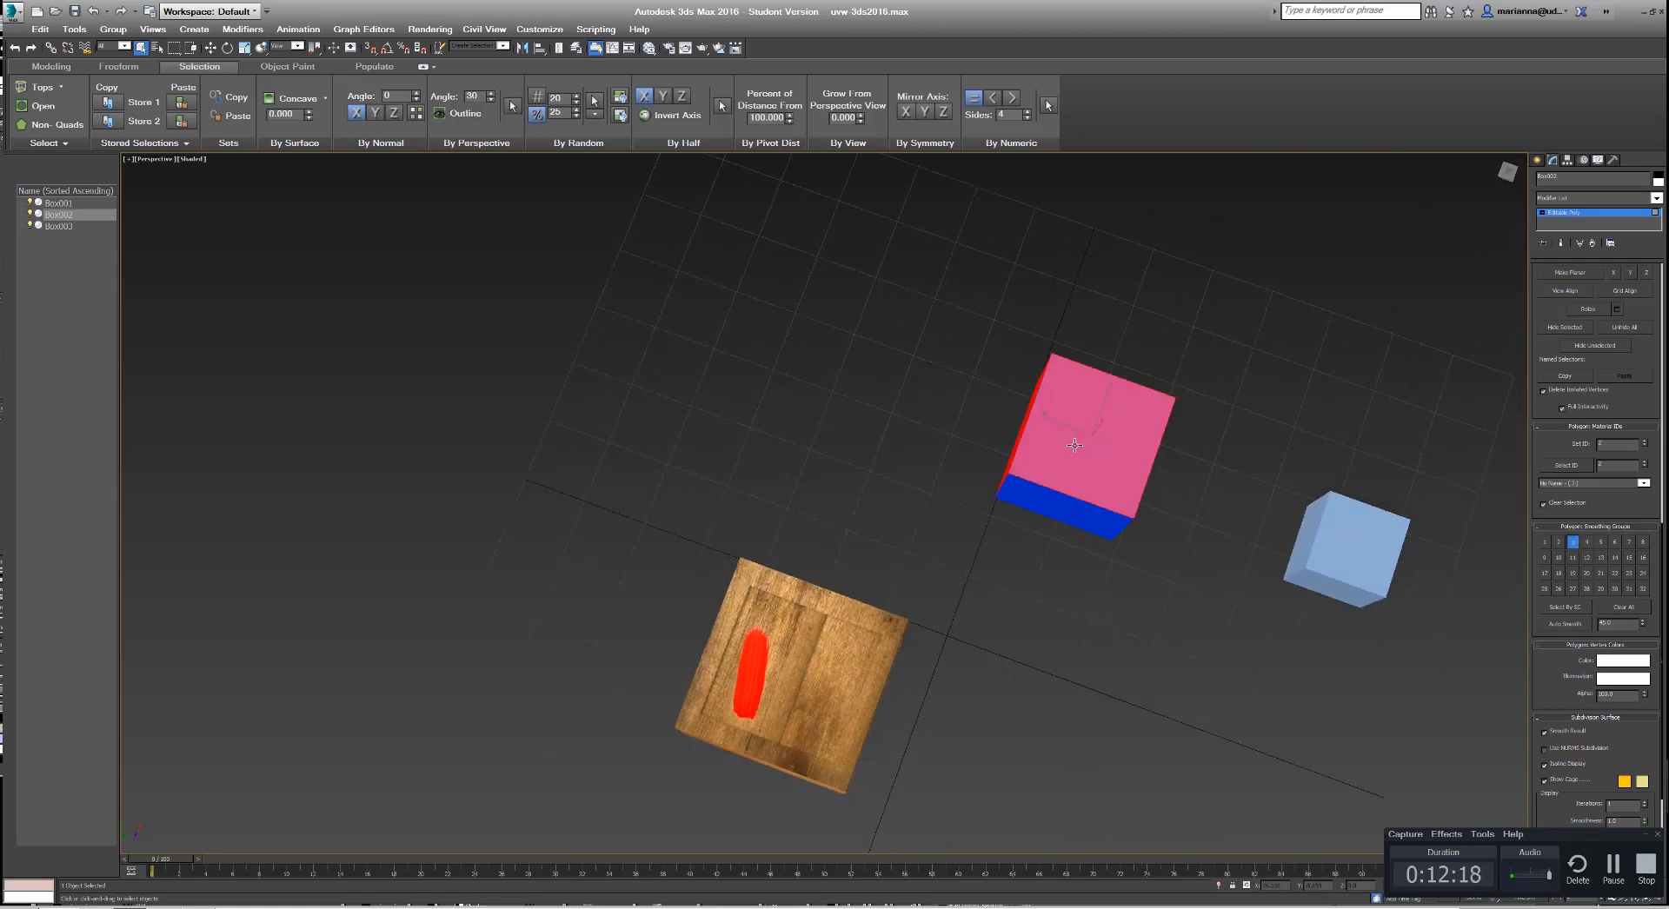
left_click(1071, 521)
middle_click_drag(1130, 578, 1197, 477, "alt")
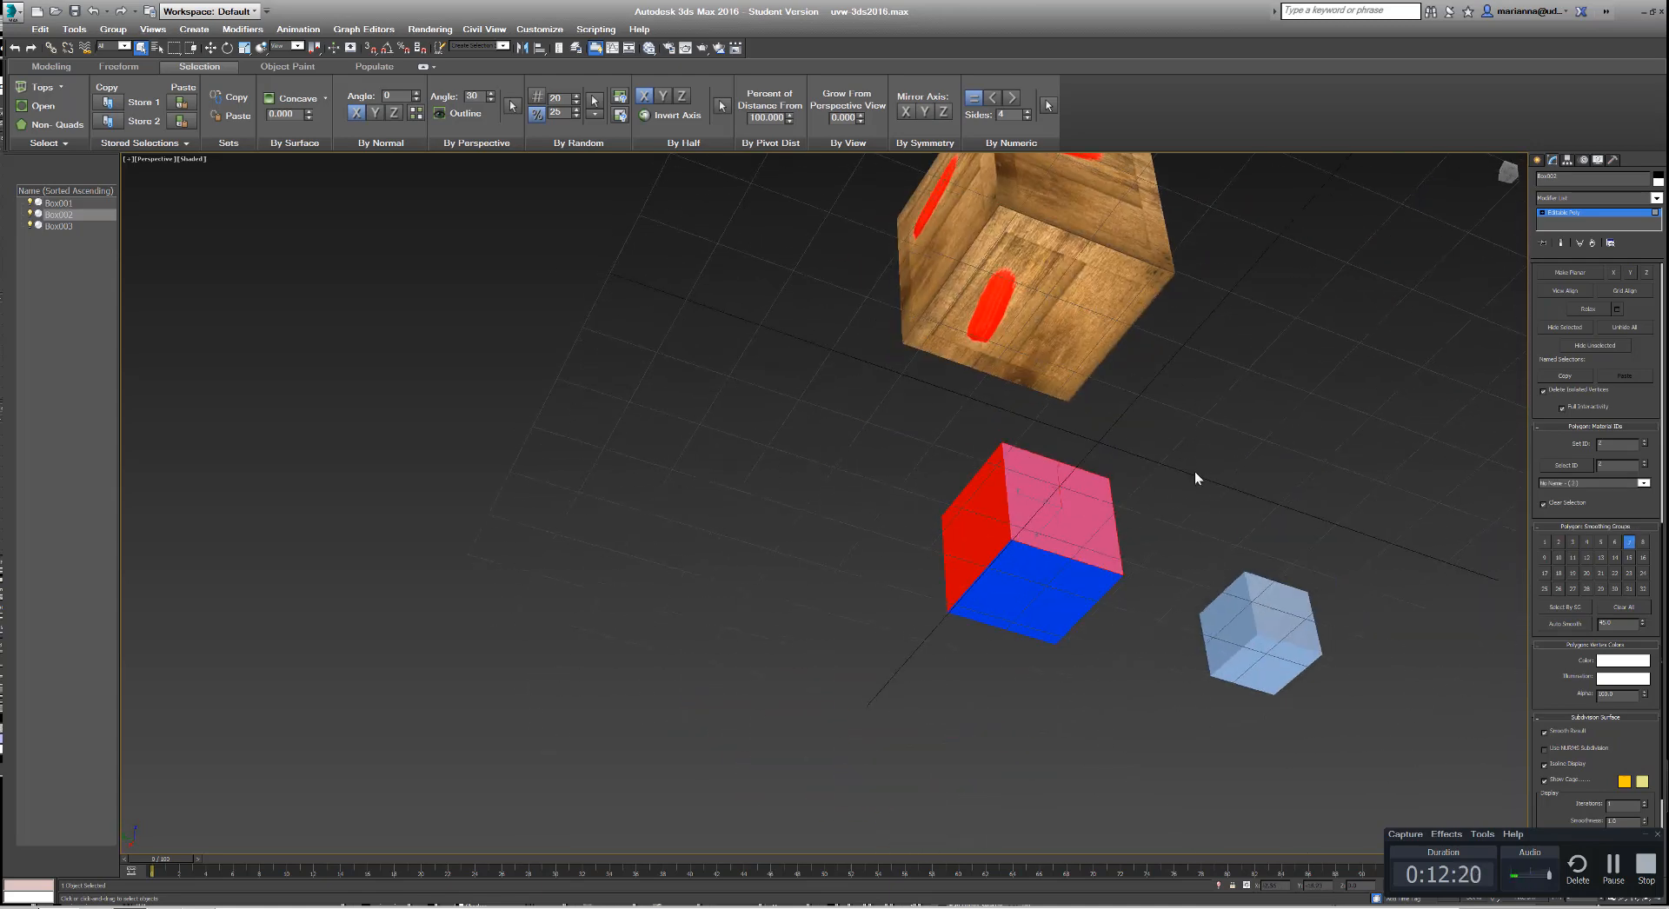
left_click(1191, 496)
middle_click_drag(1140, 641, 1066, 518, "alt")
middle_click_drag(1140, 688, 857, 466, "alt")
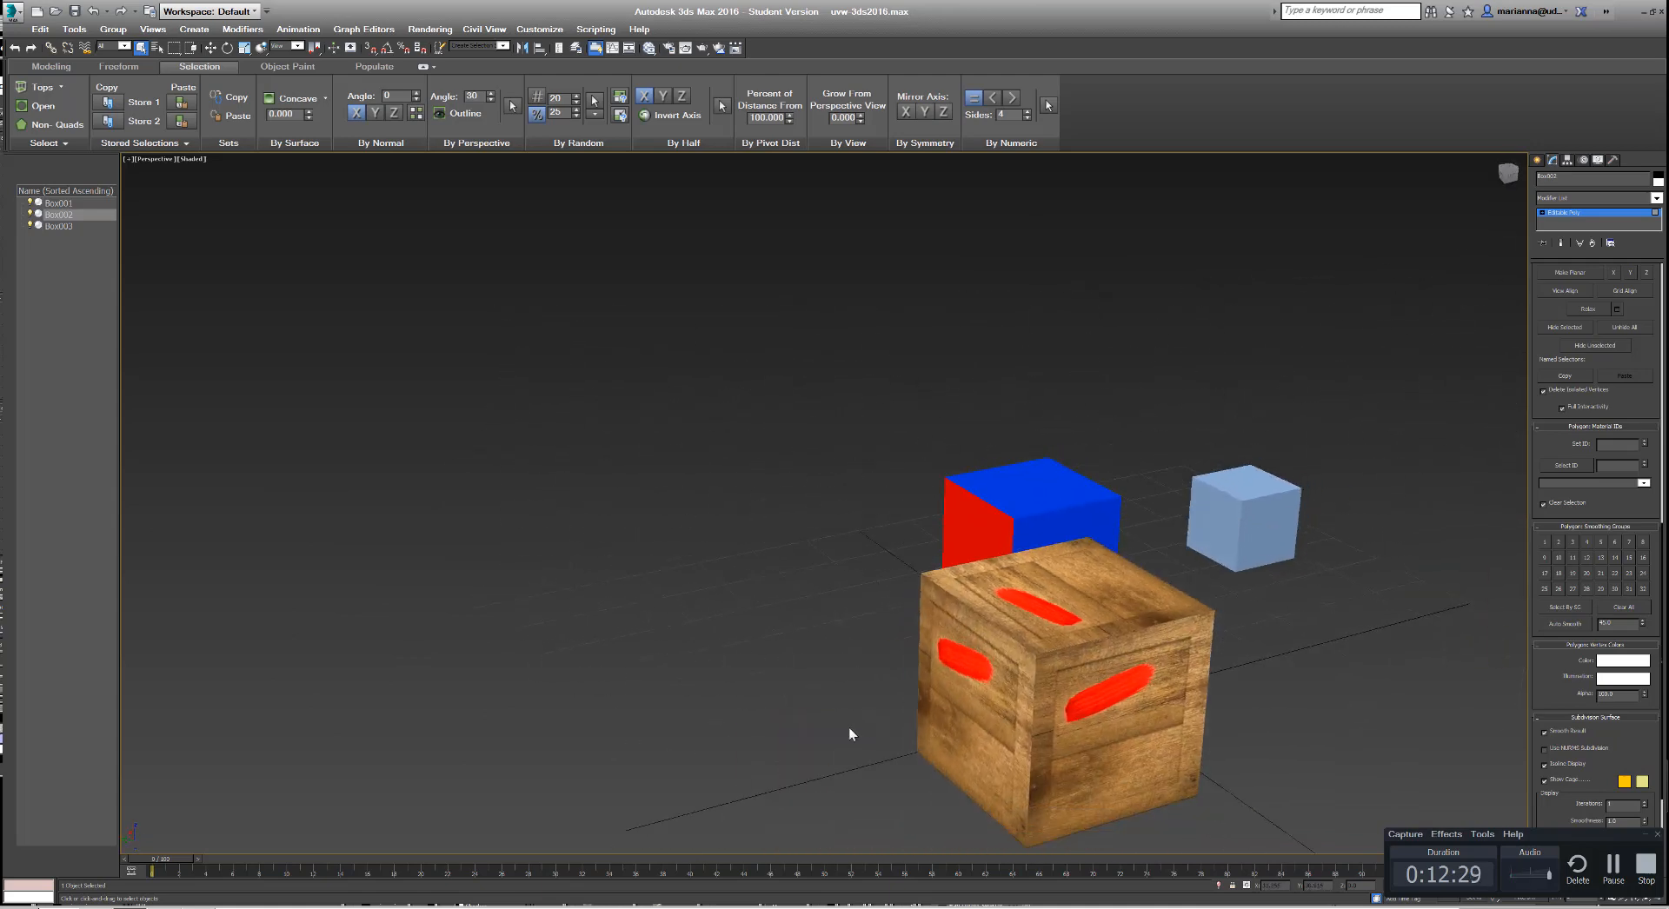
middle_click_drag(853, 730, 1107, 693, "alt")
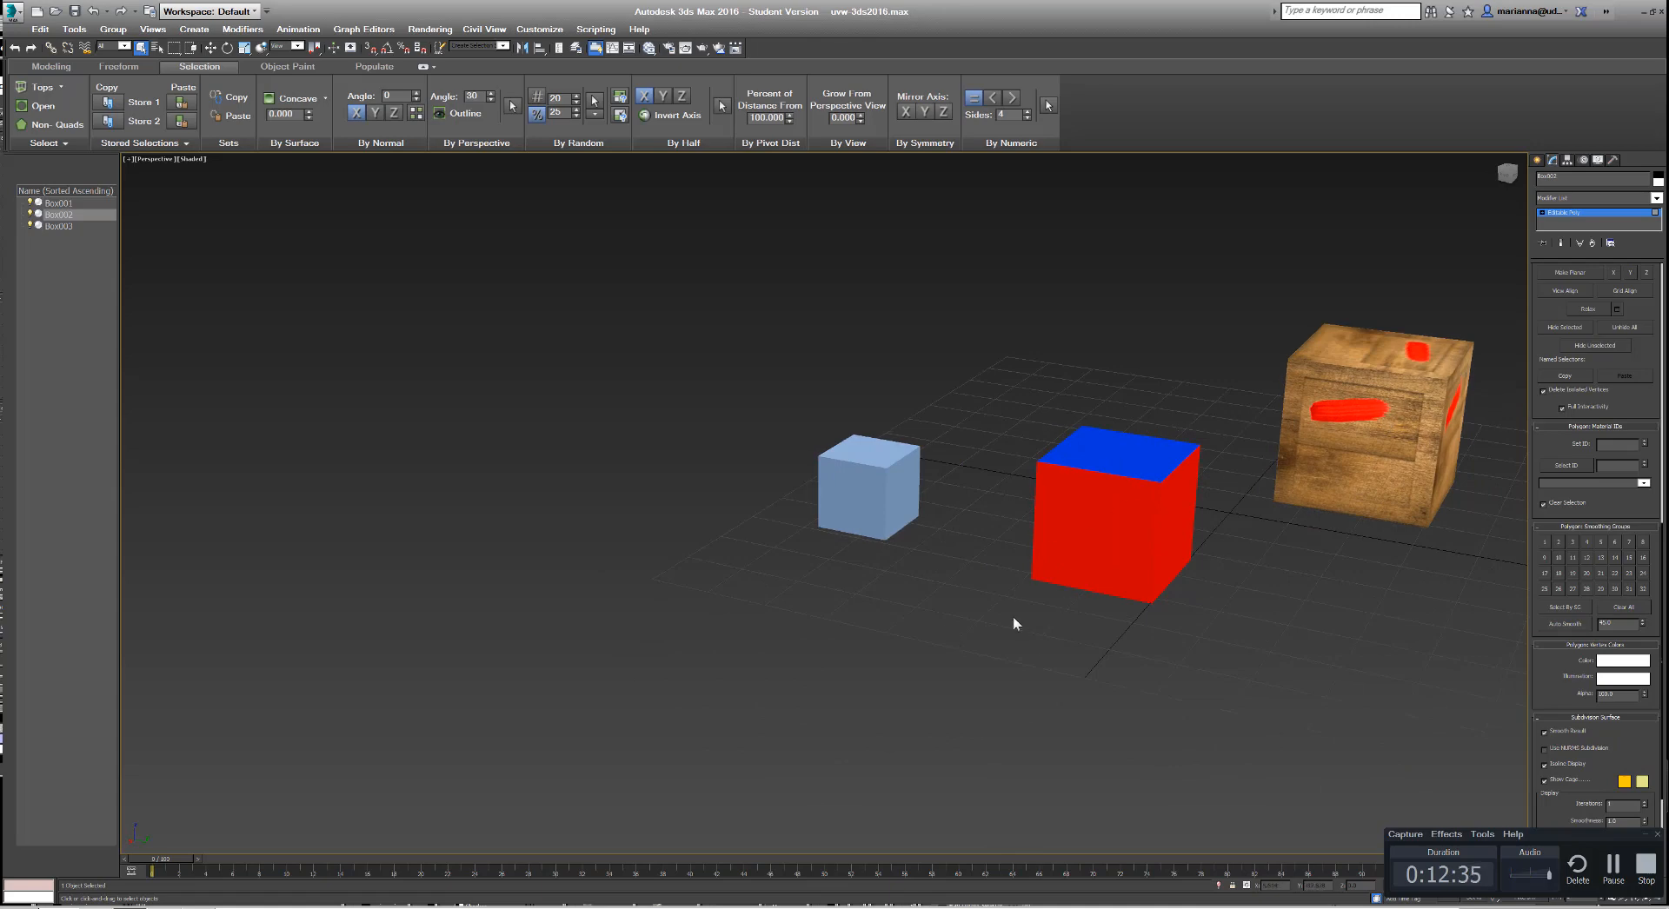
middle_click_drag(1212, 686, 1035, 661, "alt")
middle_click_drag(1133, 561, 1088, 577)
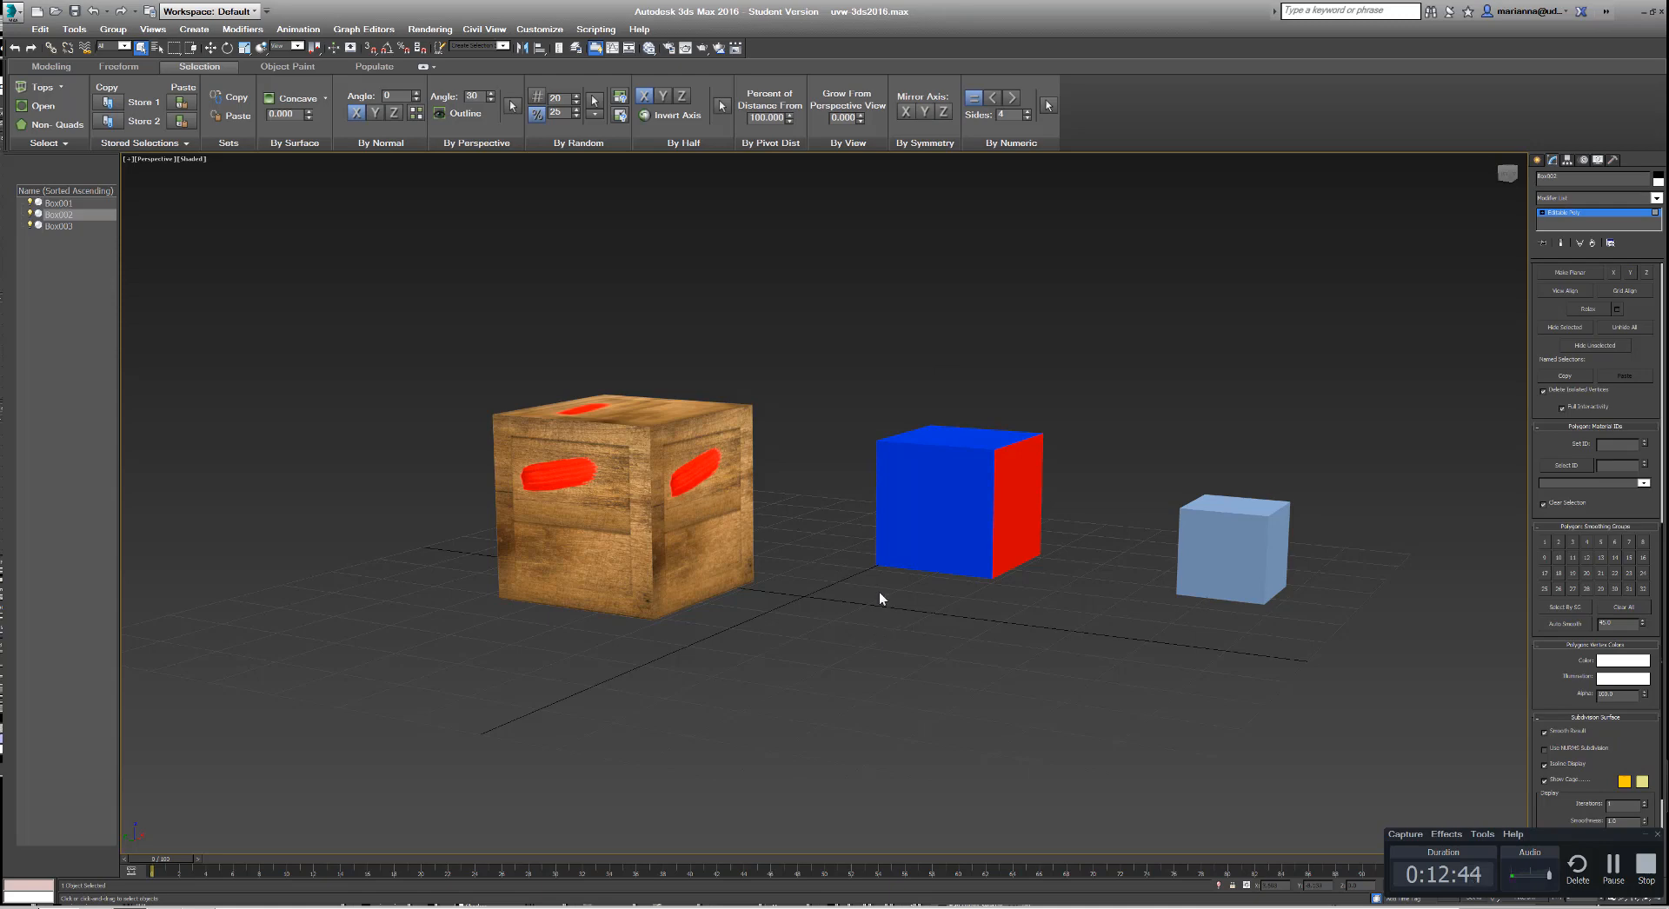
Step: Reopen the Slate Material Editor, enlarge it downward, and add a new Standard material node below the Multi/Sub-Object material
key("m")
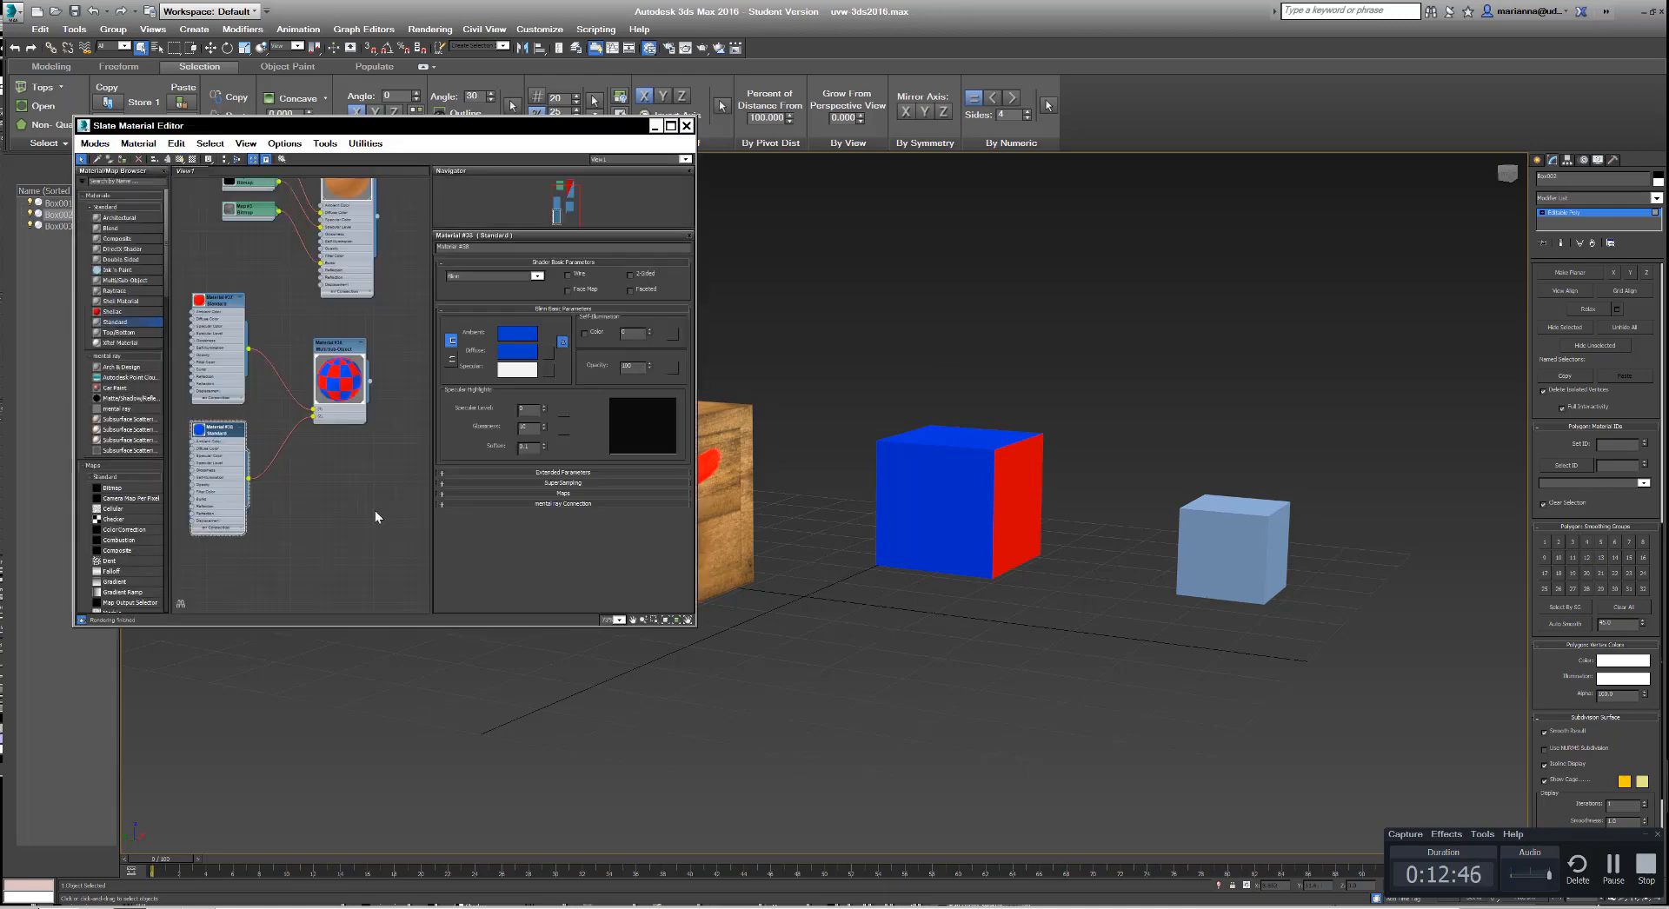
left_click_drag(422, 626, 422, 840)
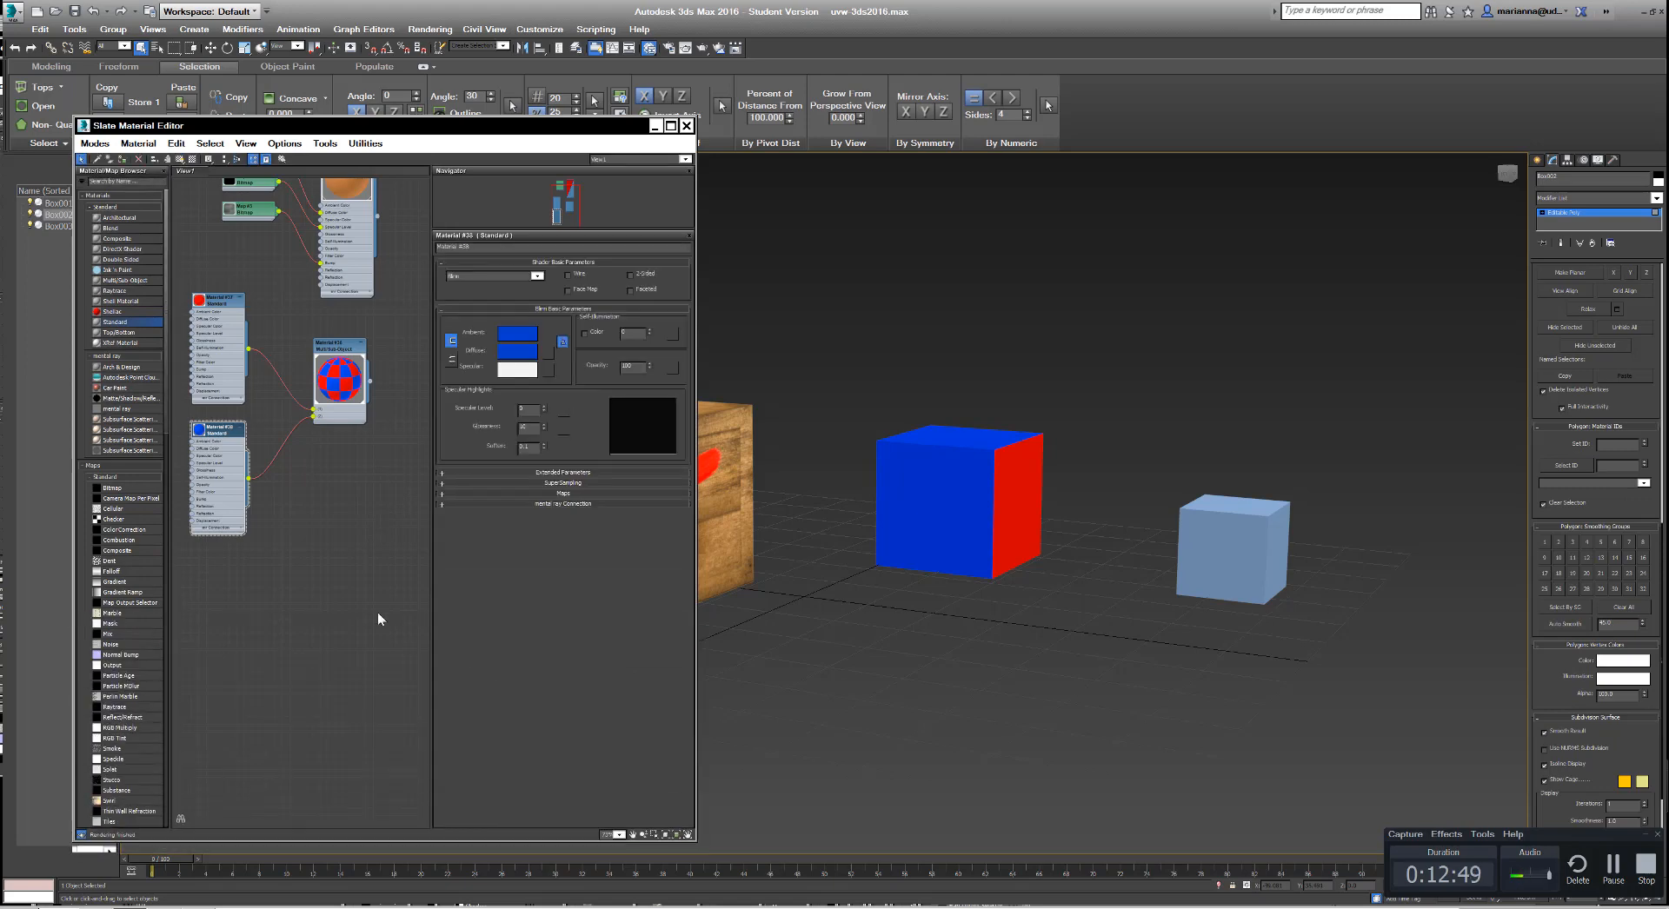
mouse_move(360, 627)
middle_mouse_down()
mouse_move(372, 588)
mouse_move(366, 630)
middle_mouse_up()
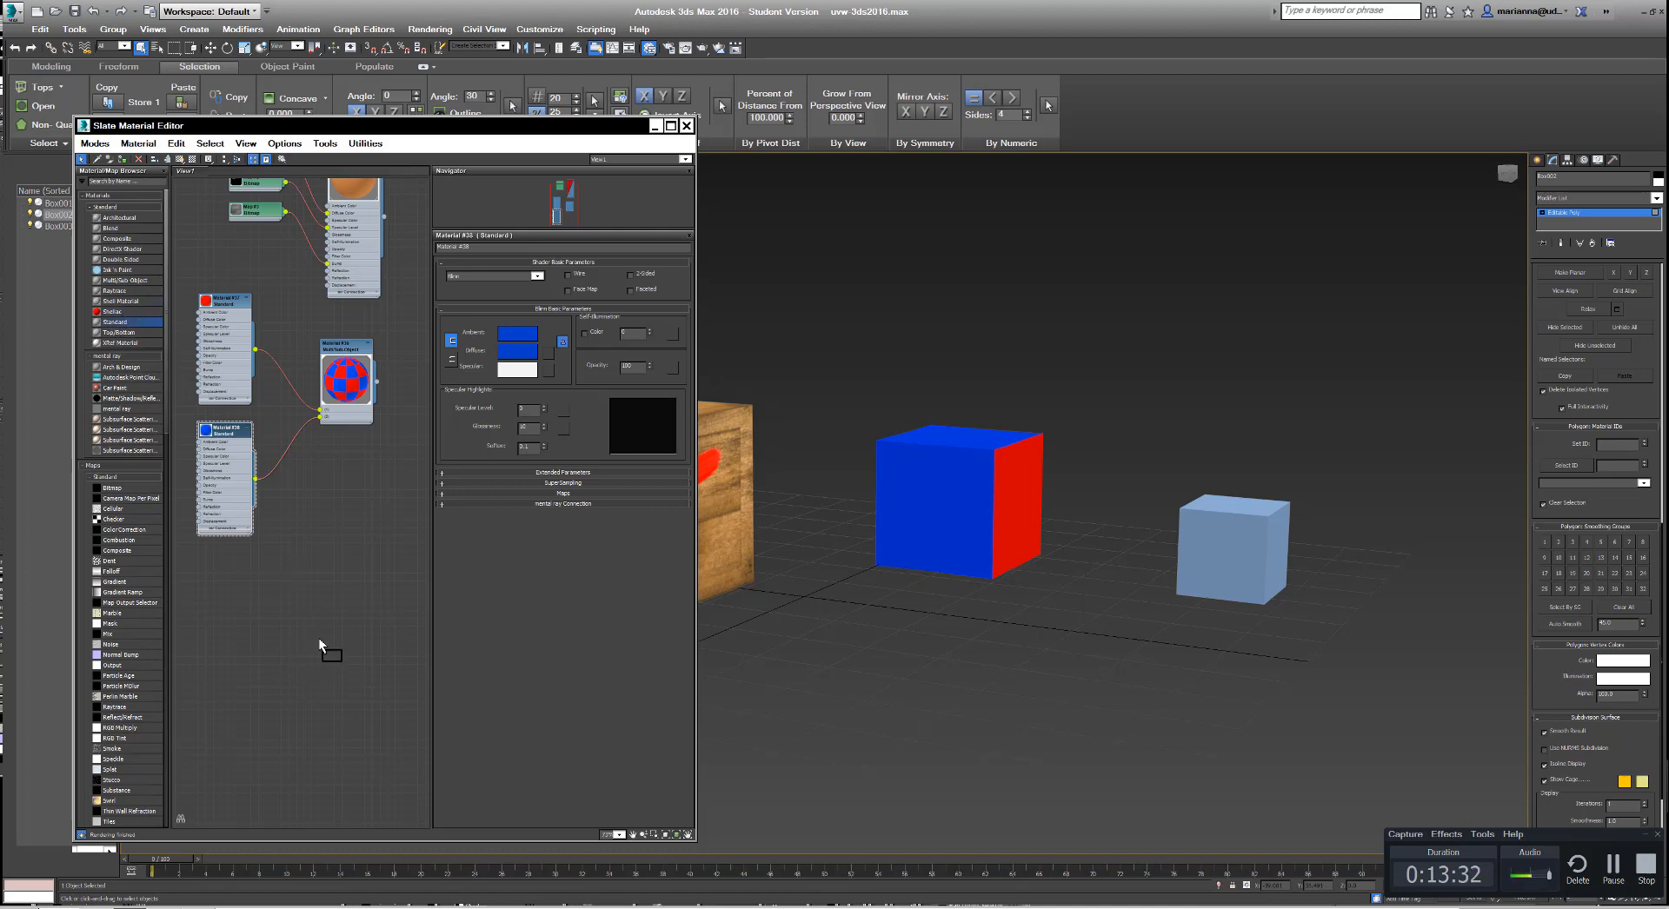
left_click_drag(318, 643, 346, 600)
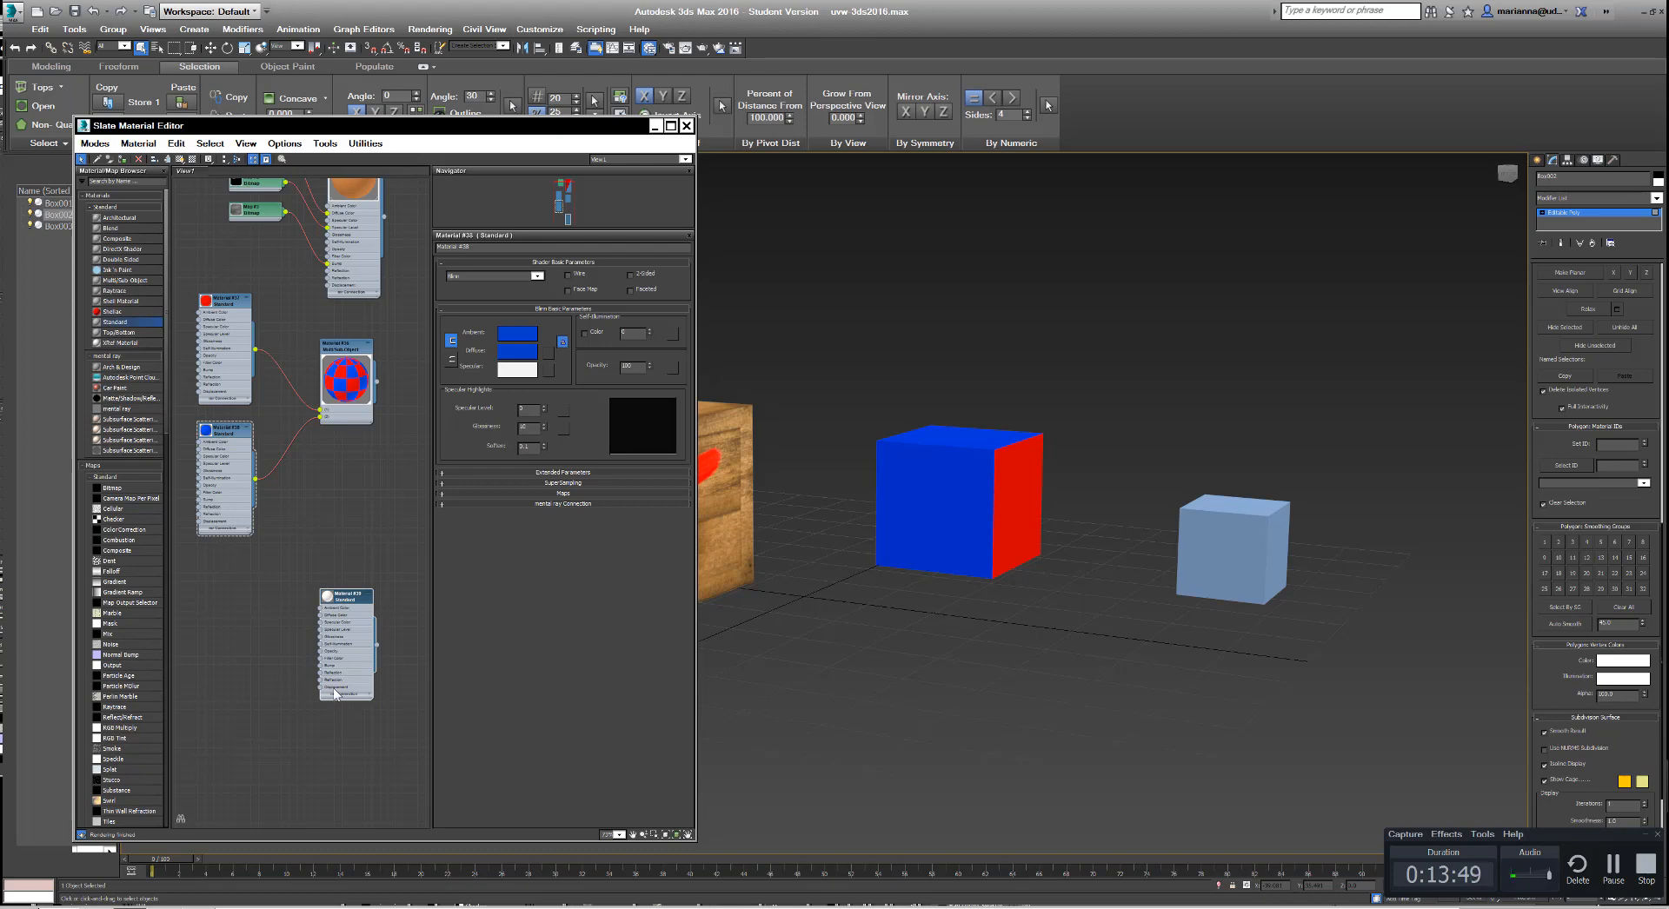
scroll(283, 619, "up", 2)
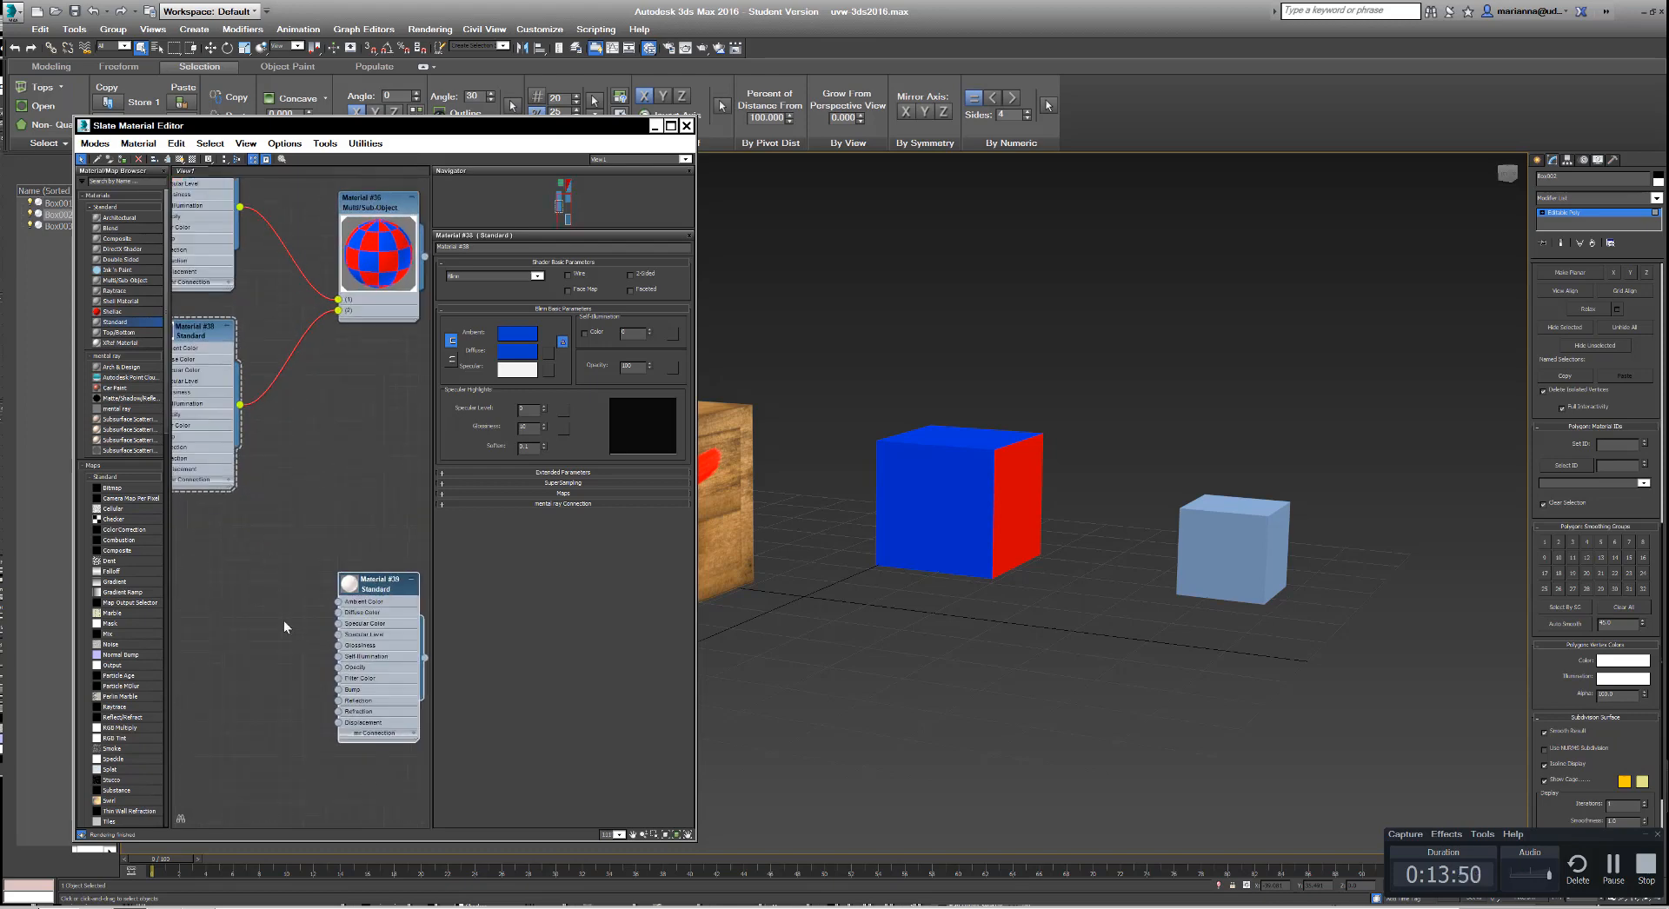
Step: Load crate-unwrap.jpg as a Bitmap map into the Diffuse Color of the new Standard material
left_click(338, 614)
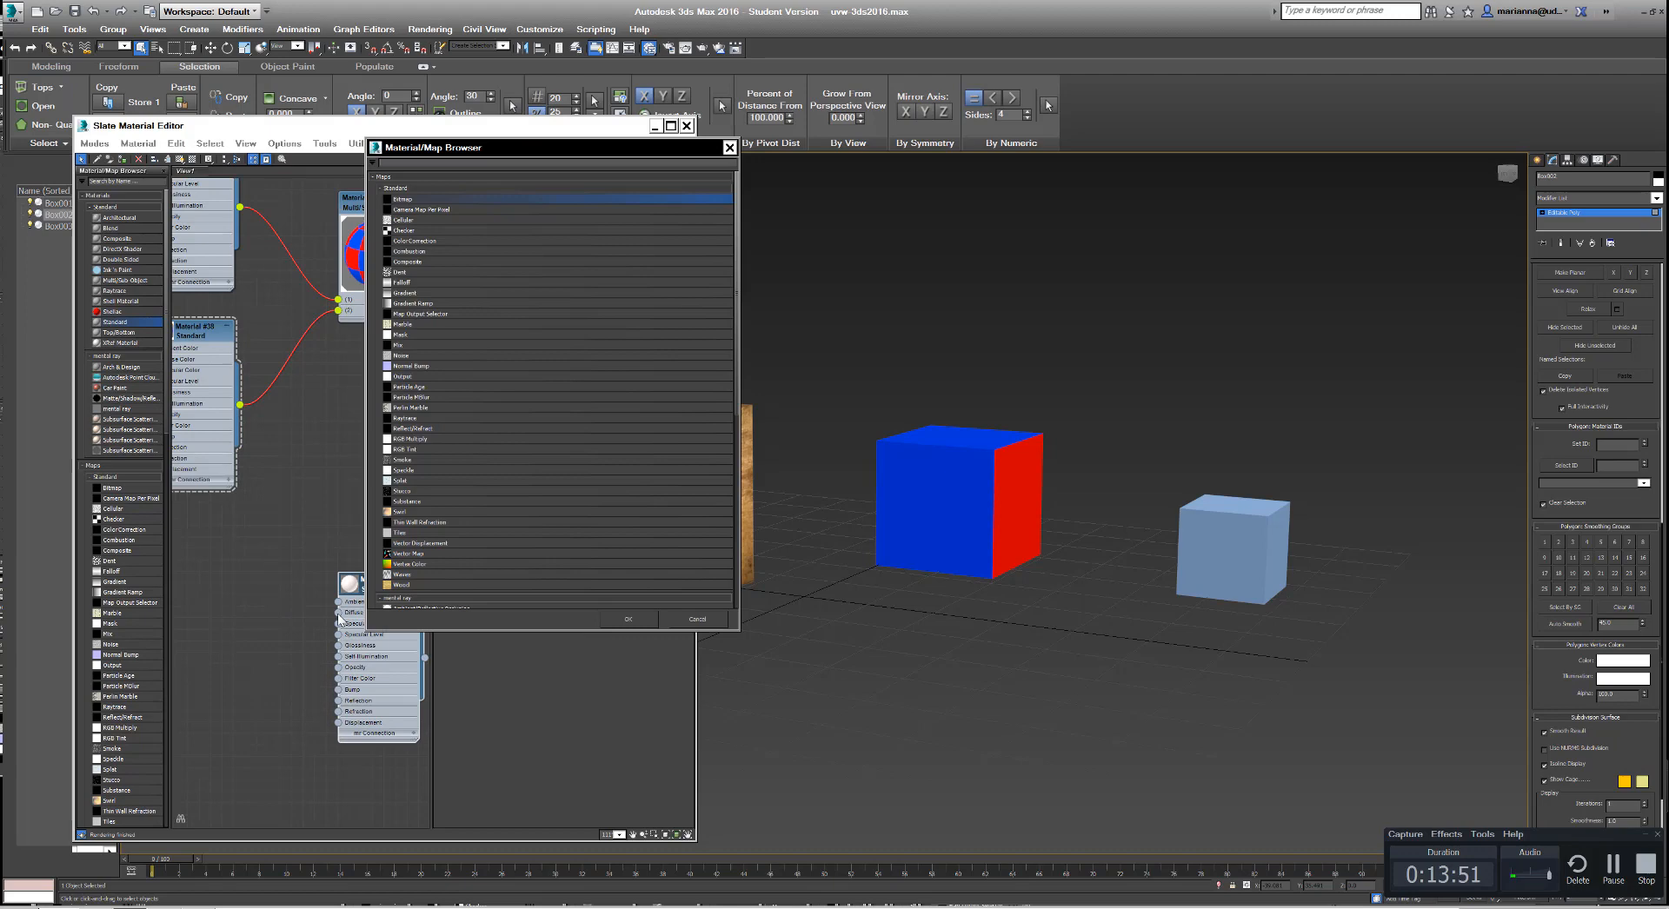
double_click(401, 198)
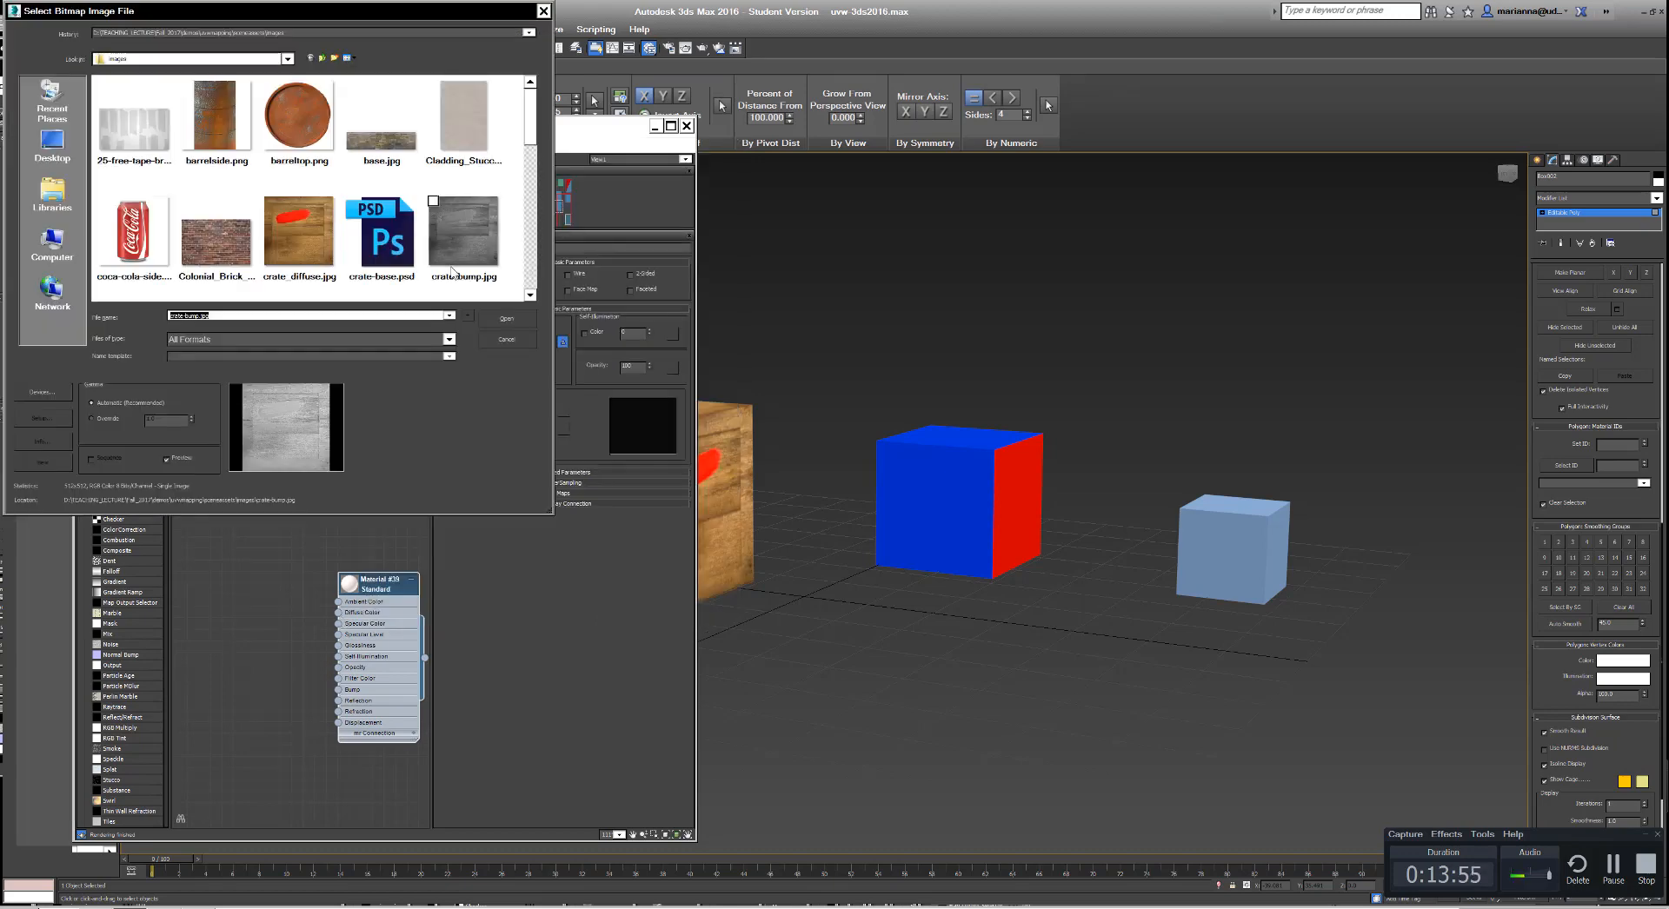
left_click_drag(533, 139, 534, 198)
left_click(229, 233)
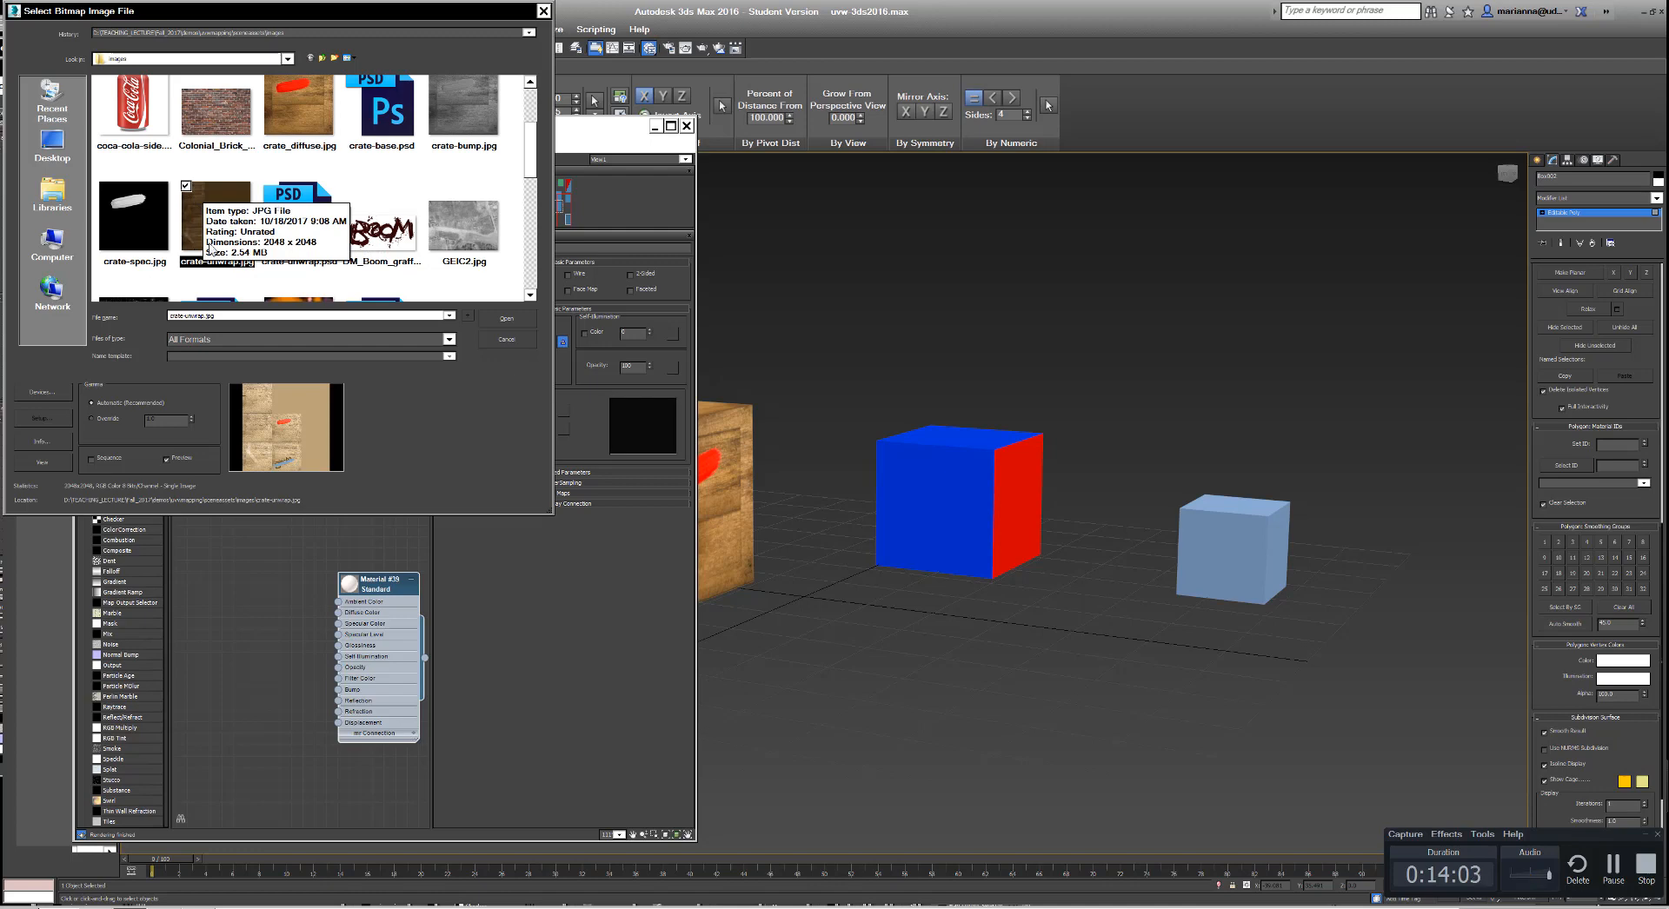
left_click(510, 320)
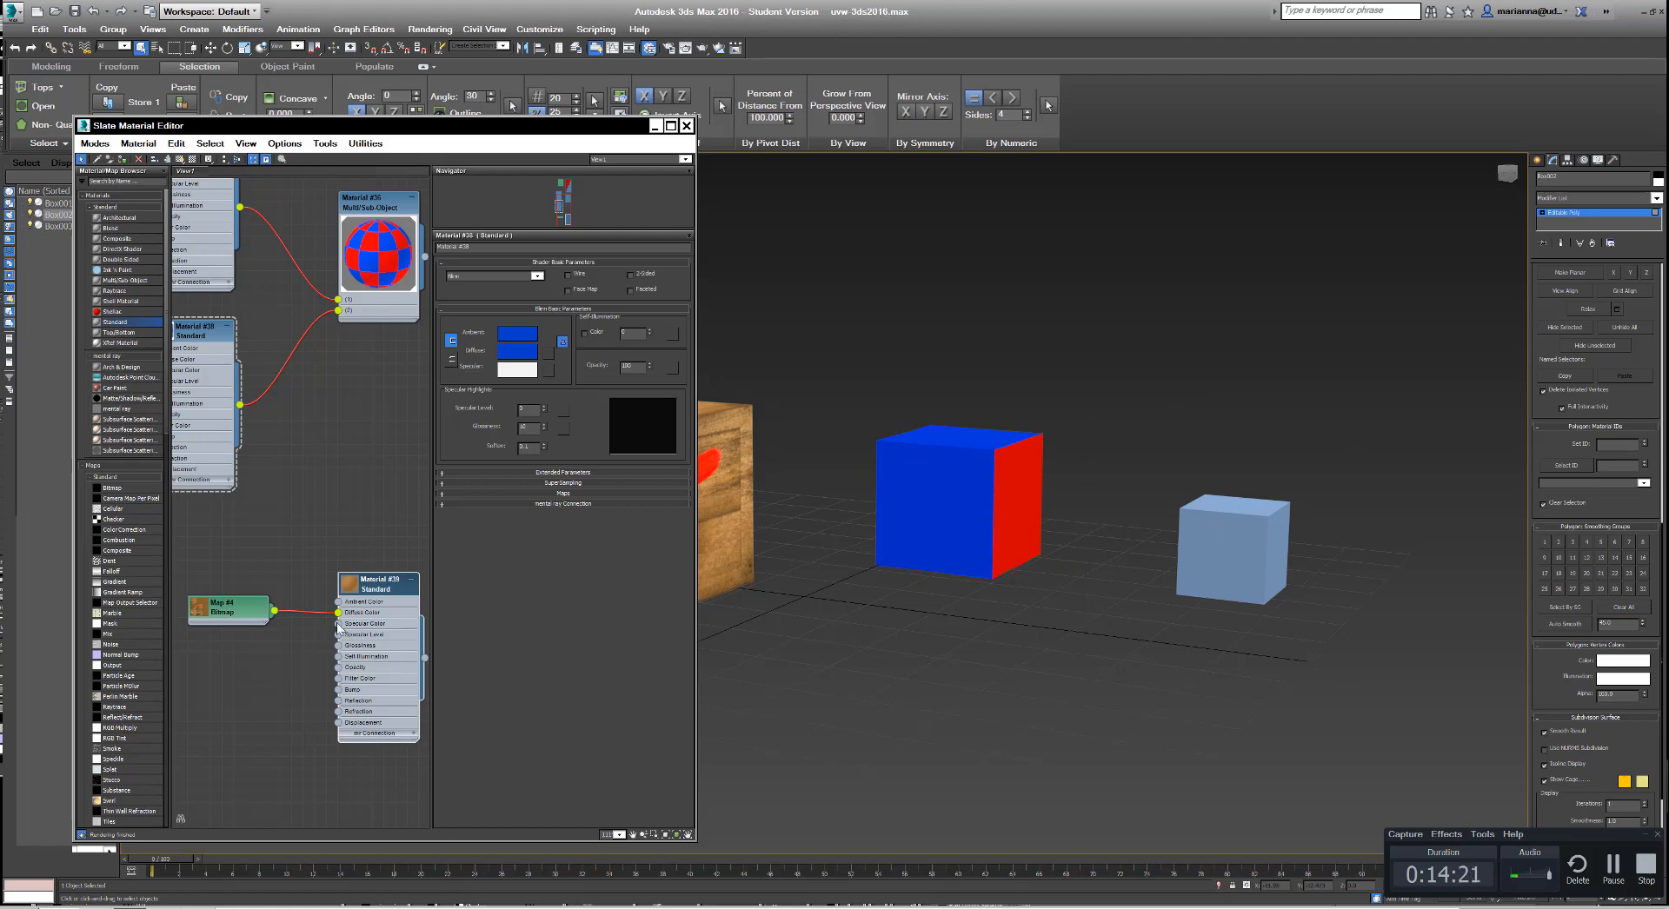
Step: Assign the new bitmap material to the small third box and show its map in the viewport
left_click_drag(387, 589, 352, 566)
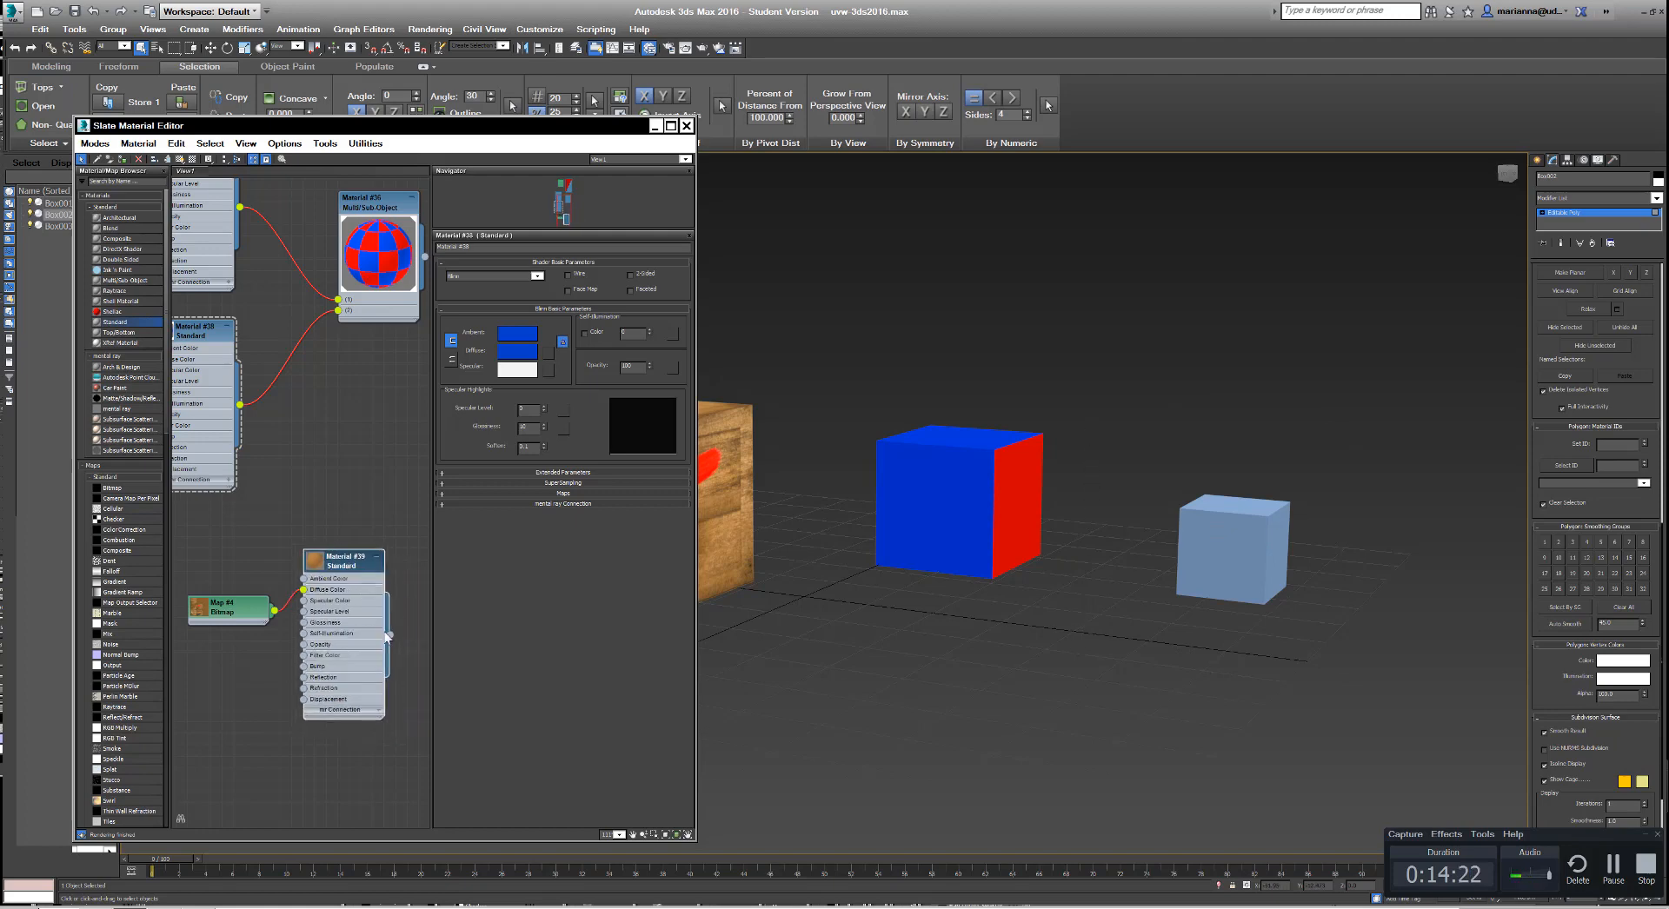
left_click_drag(390, 637, 1240, 551)
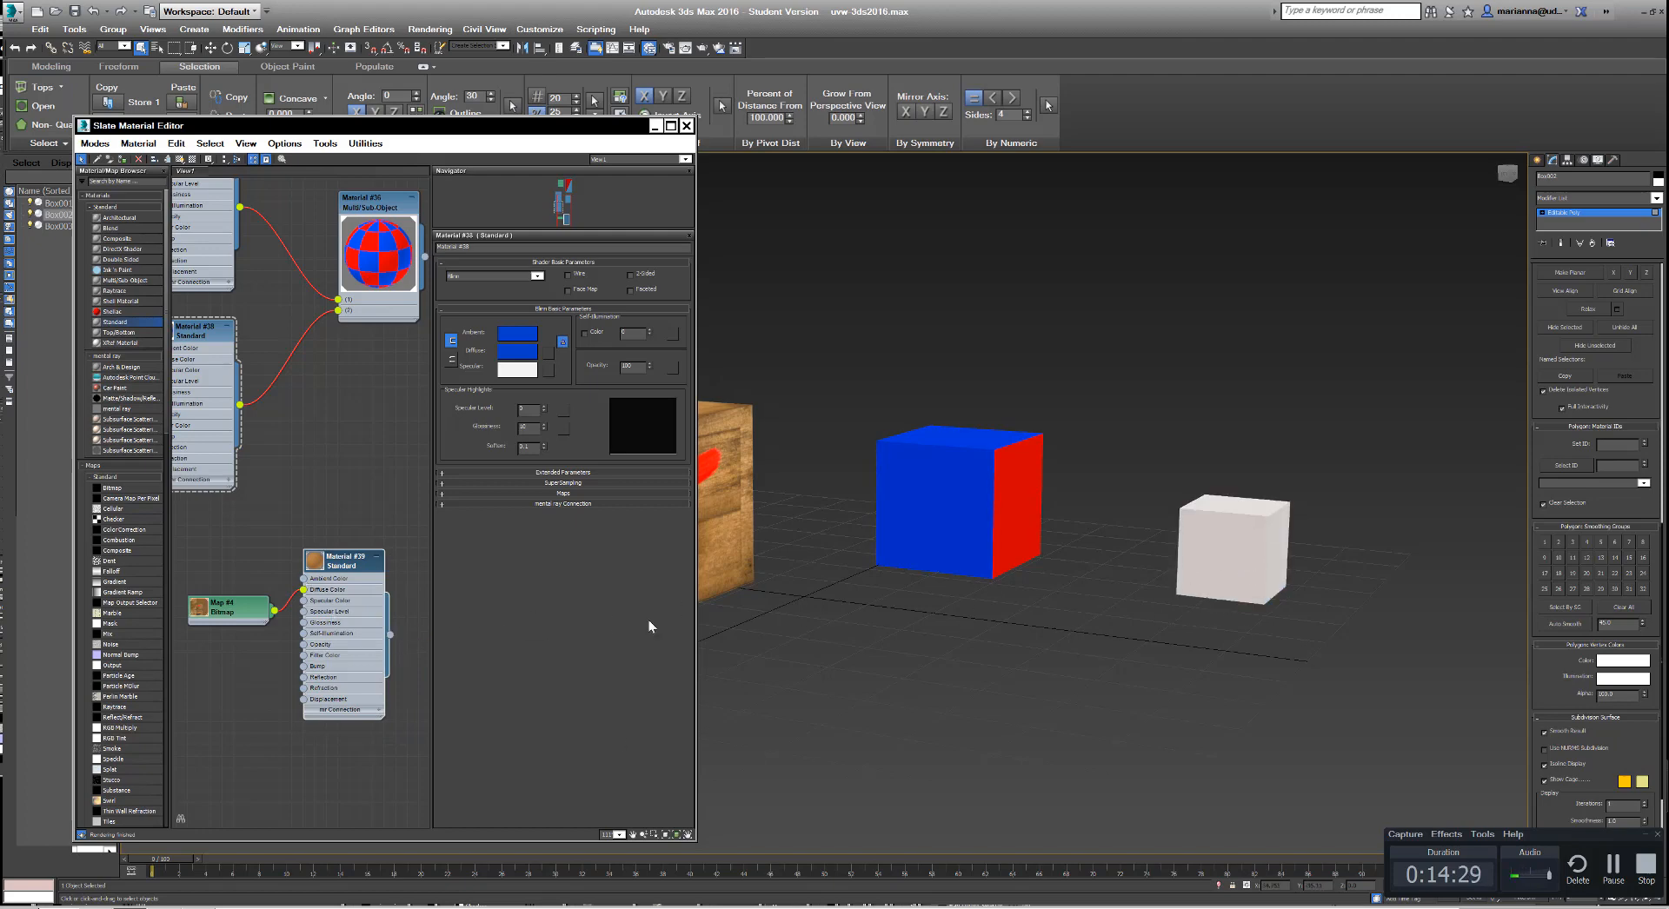
left_click(180, 160)
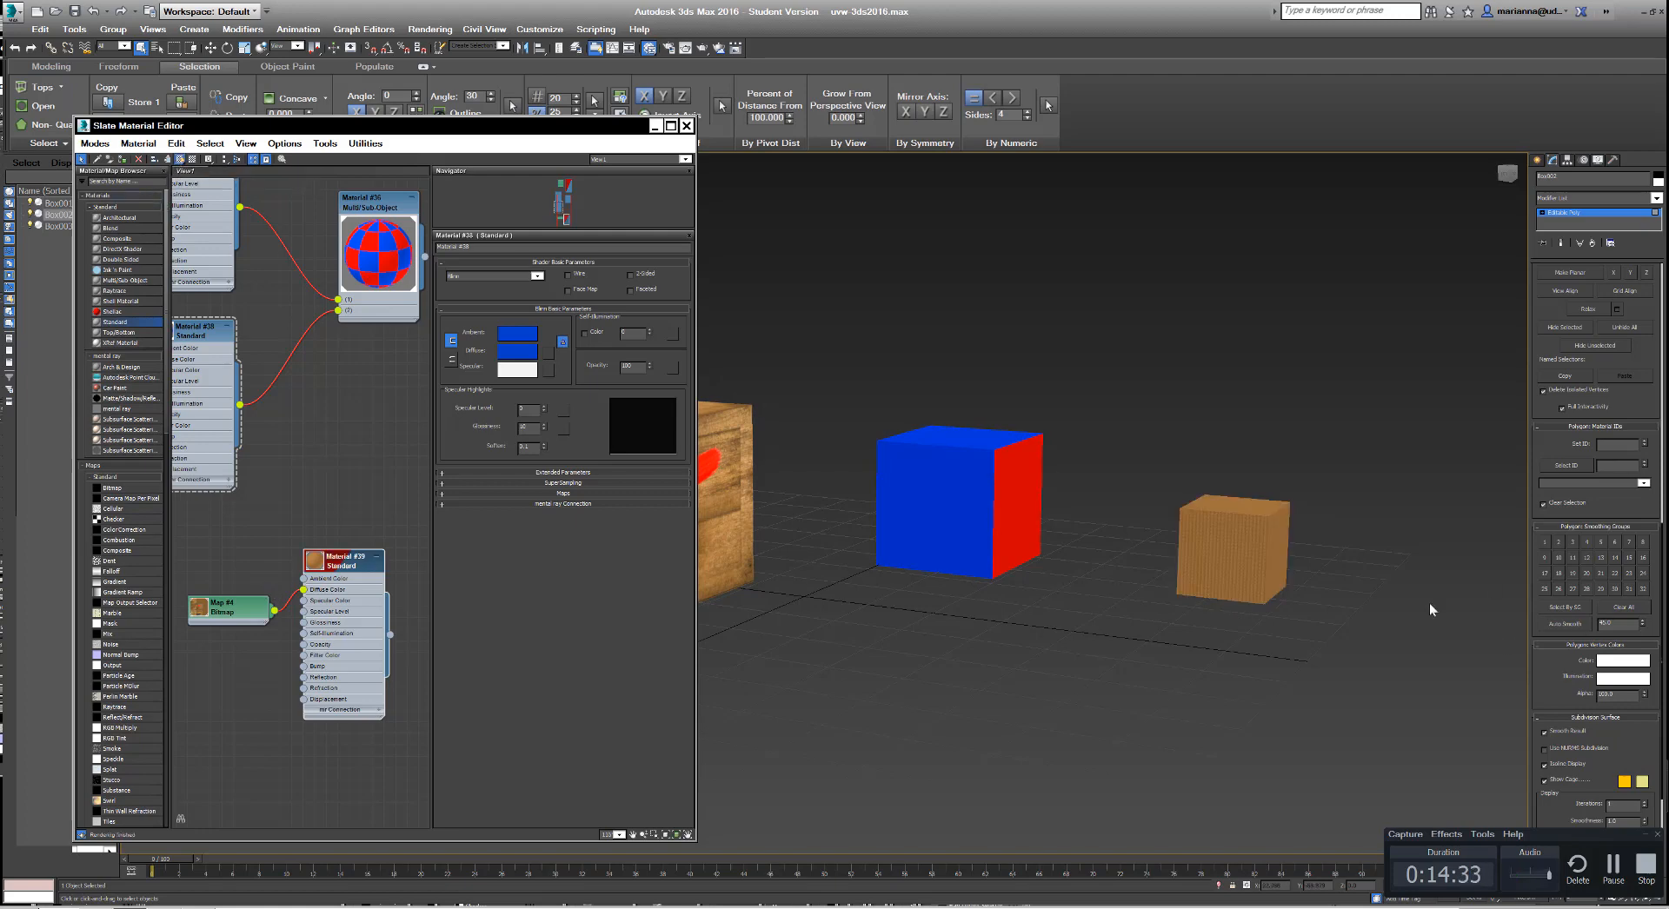
Step: Rearrange the new material node and its bitmap node so they sit close together in the node view
scroll(1344, 583, "up", 2)
scroll(1282, 565, "down", 2)
left_click_drag(326, 563, 361, 529)
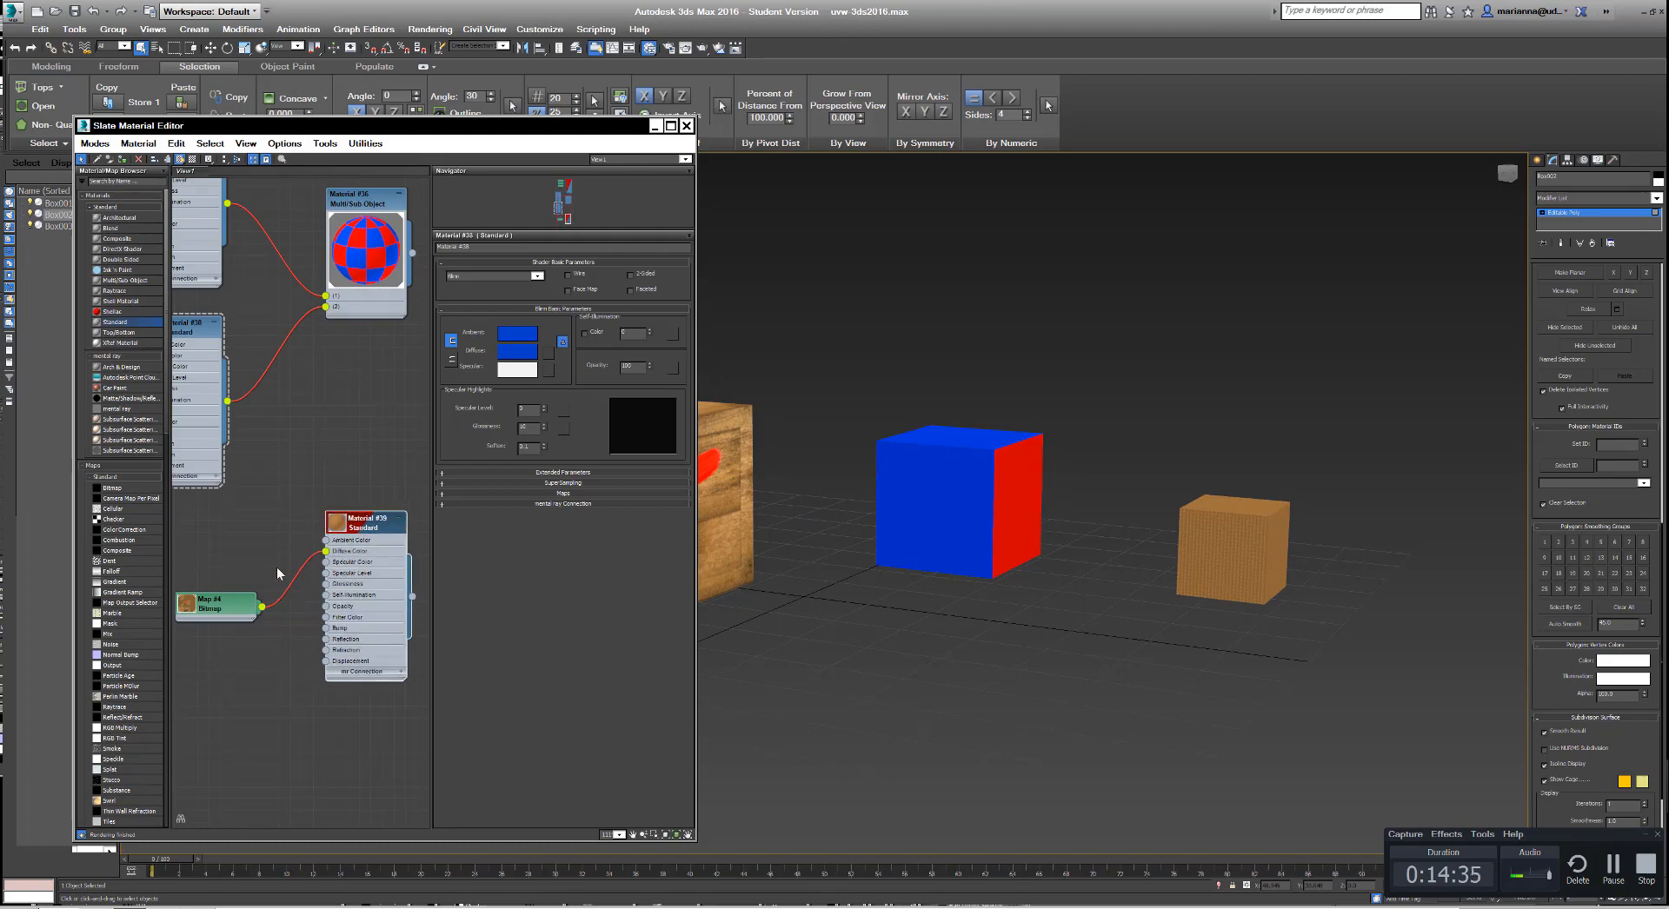
left_click_drag(230, 599, 264, 541)
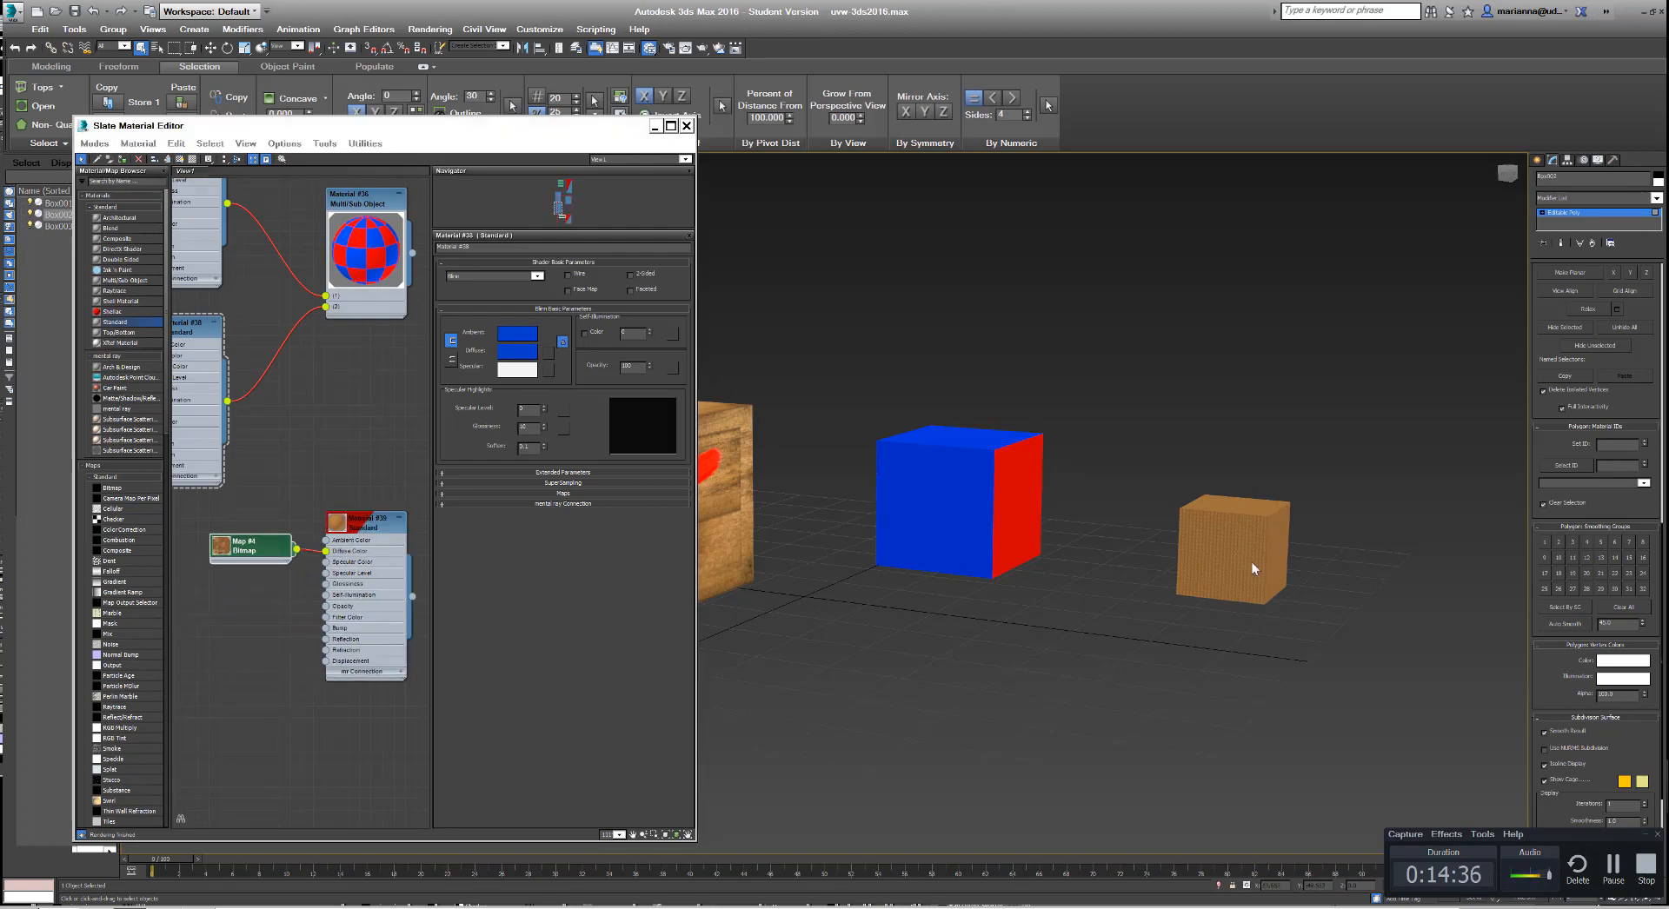
Step: Examine up close how the bitmap is laid out on the faces of the small third box
scroll(1252, 561, "up", 5)
scroll(1253, 569, "down", 5)
scroll(1254, 569, "up", 5)
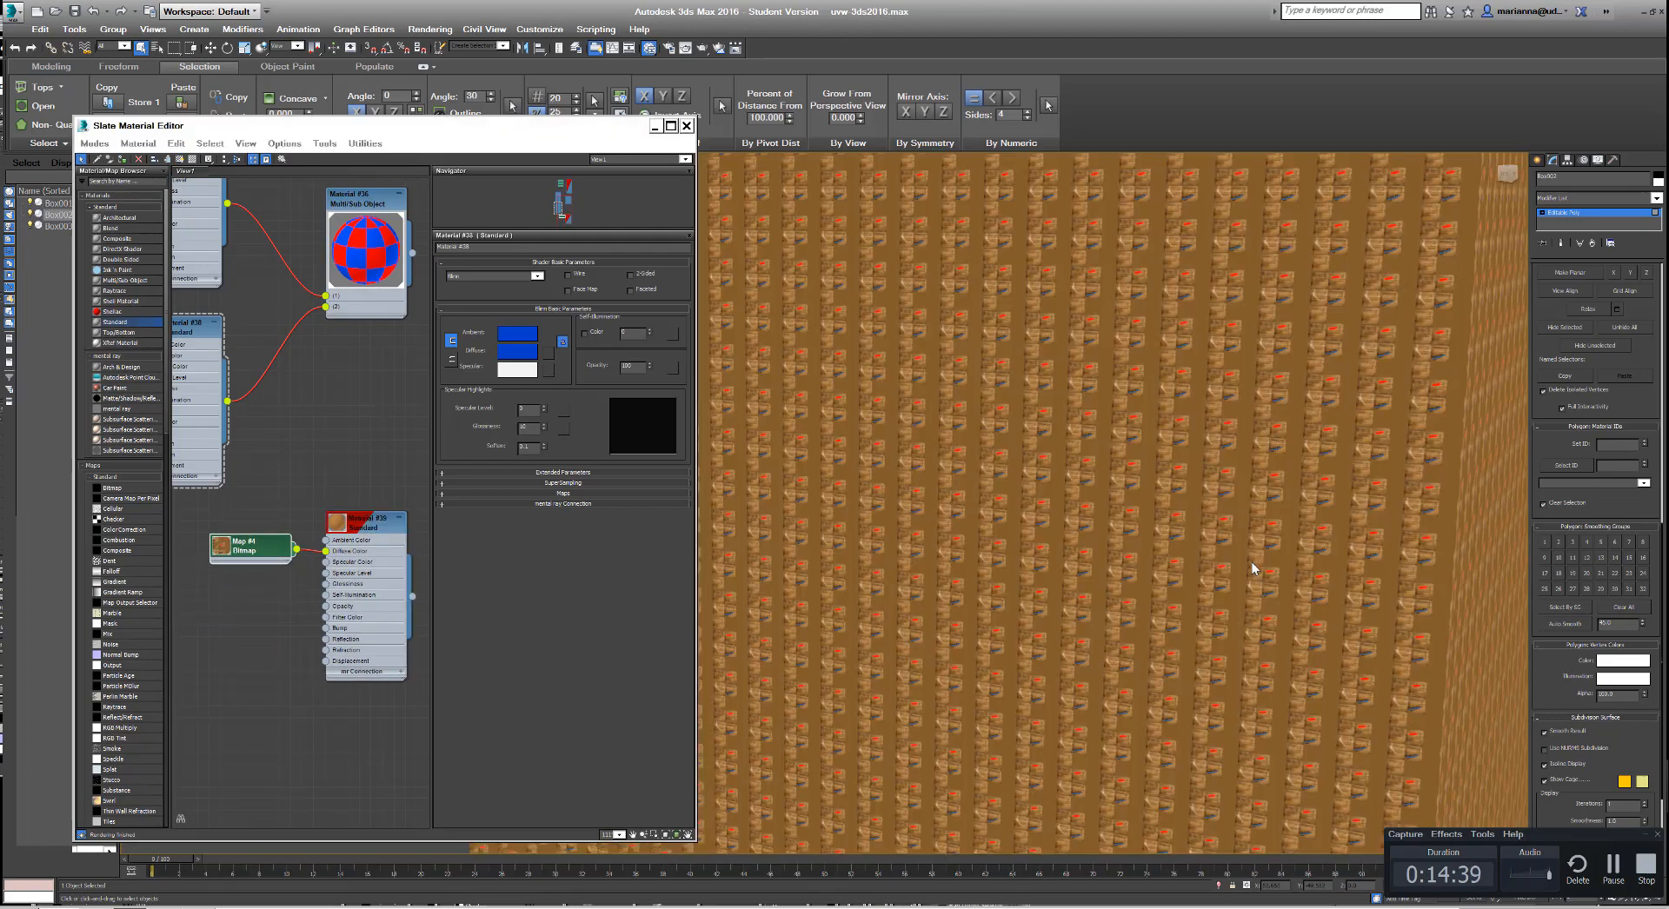
scroll(1252, 569, "down", 5)
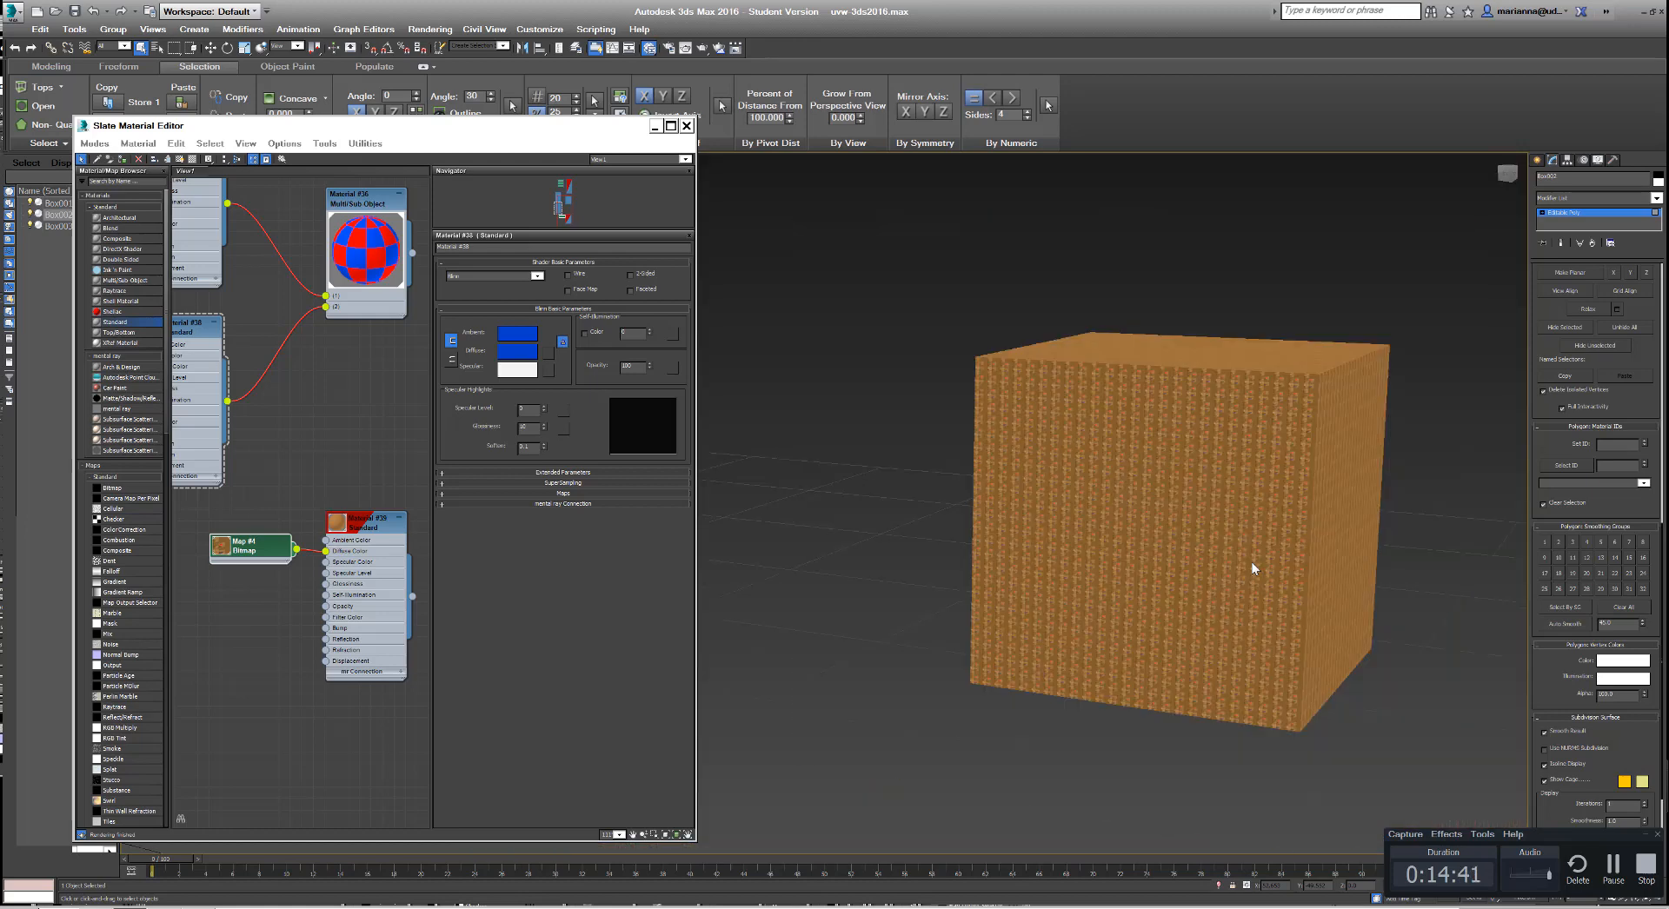
scroll(1252, 569, "up", 3)
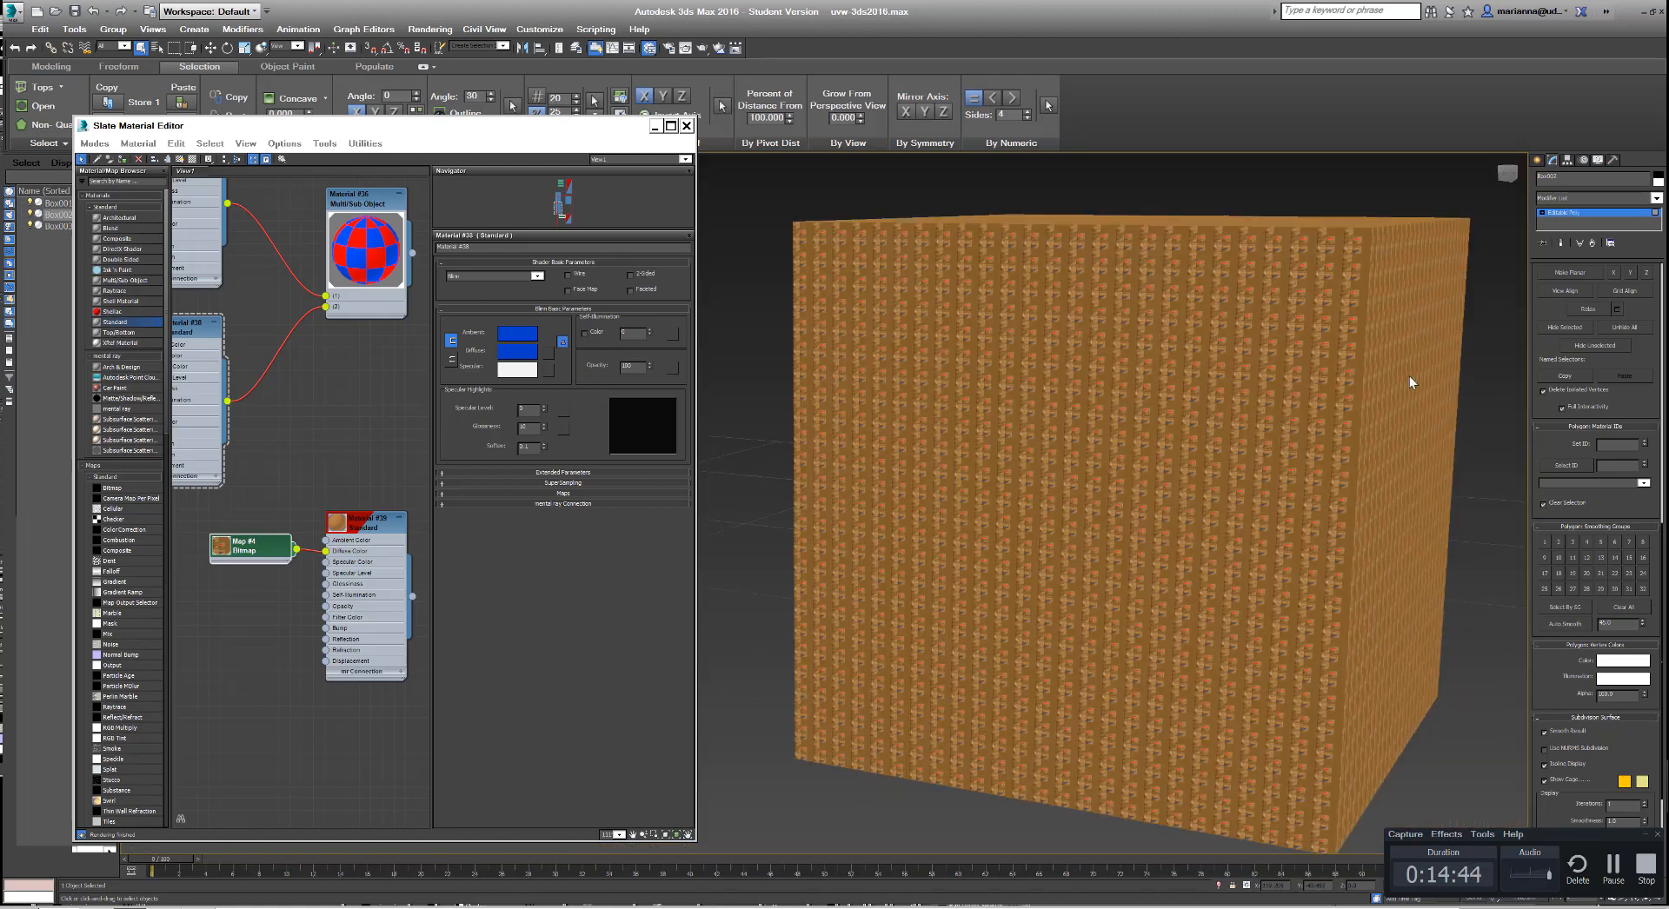
Step: Add a UVW Map modifier on top of the selected red-and-blue box's Editable Poly
scroll(1319, 458, "up", 8)
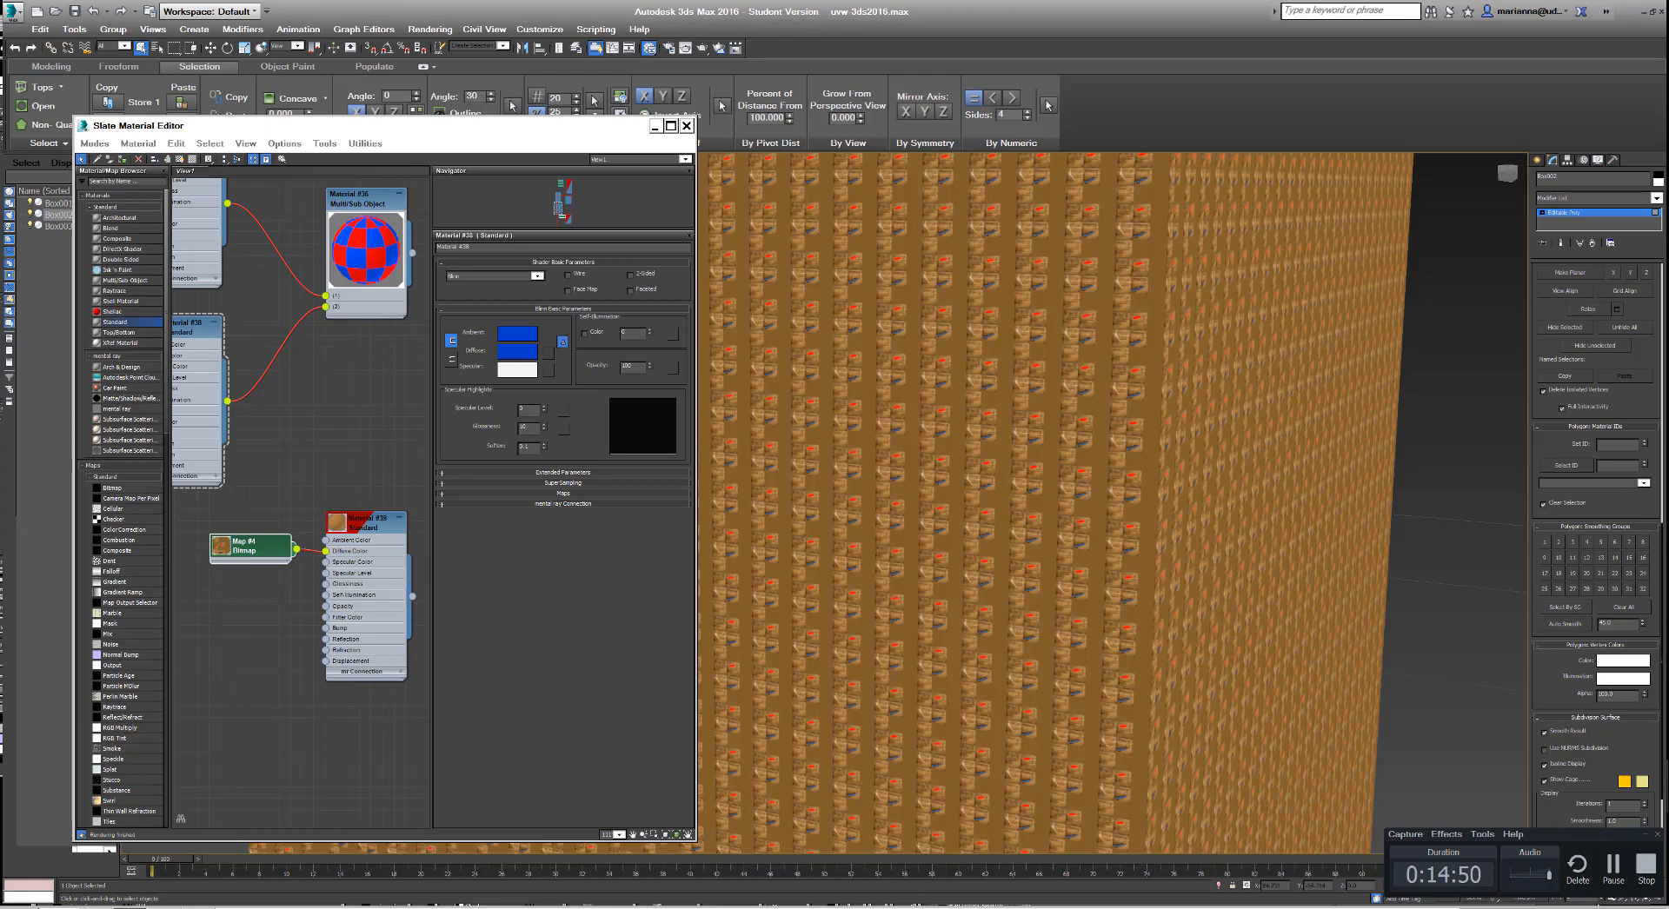
scroll(1656, 498, "up", 2)
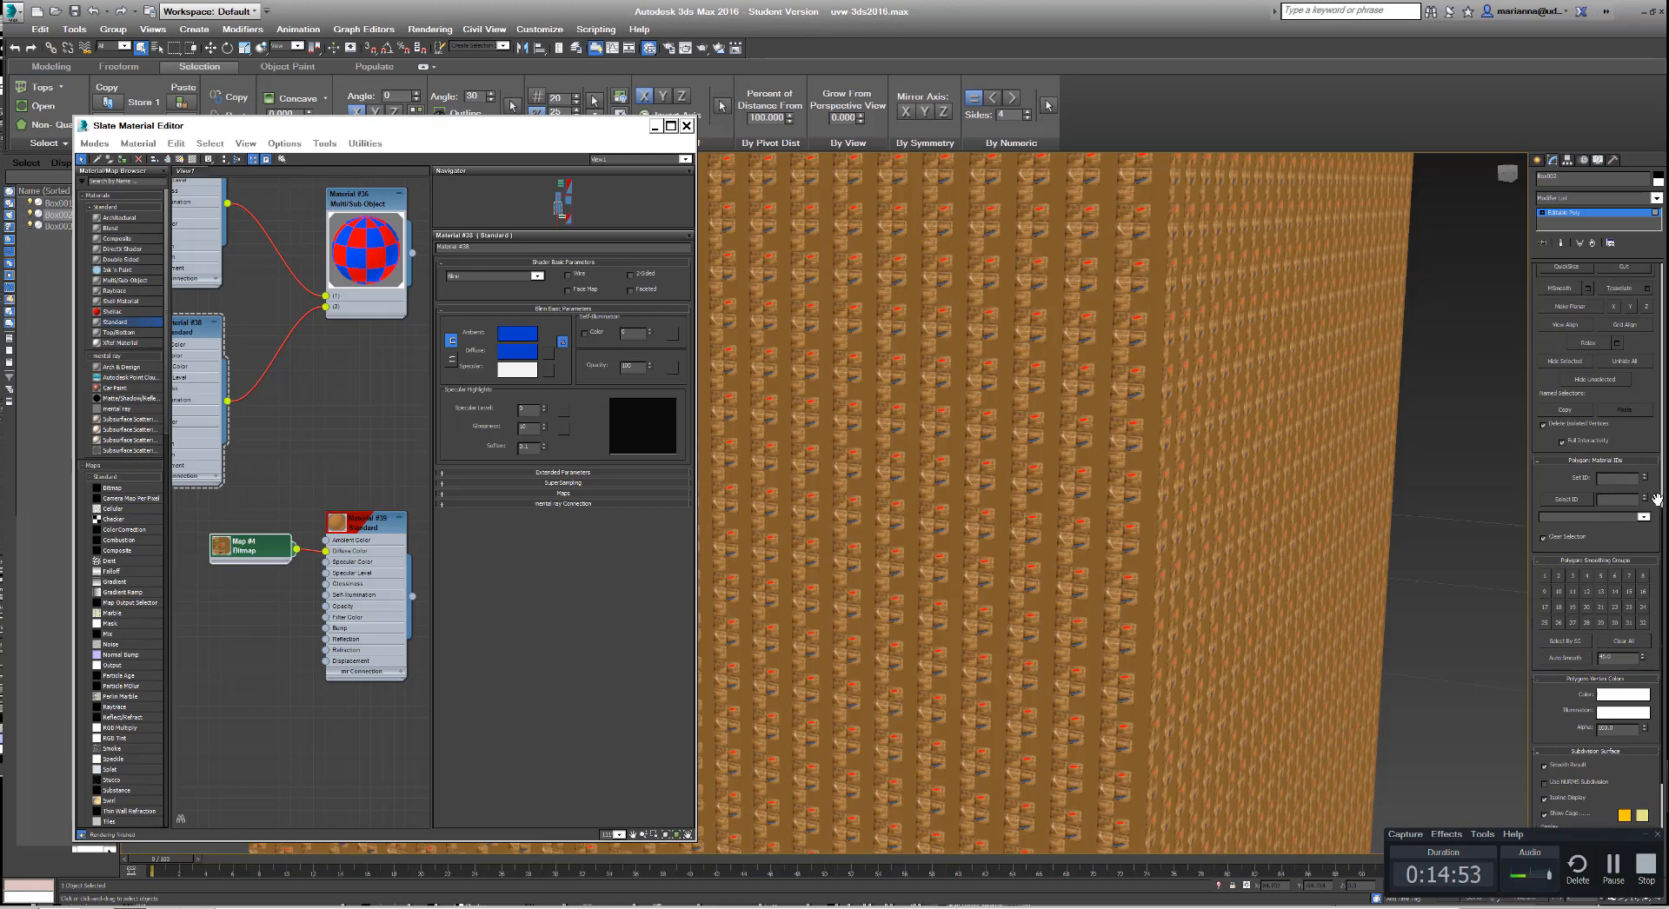
scroll(1656, 498, "up", 10)
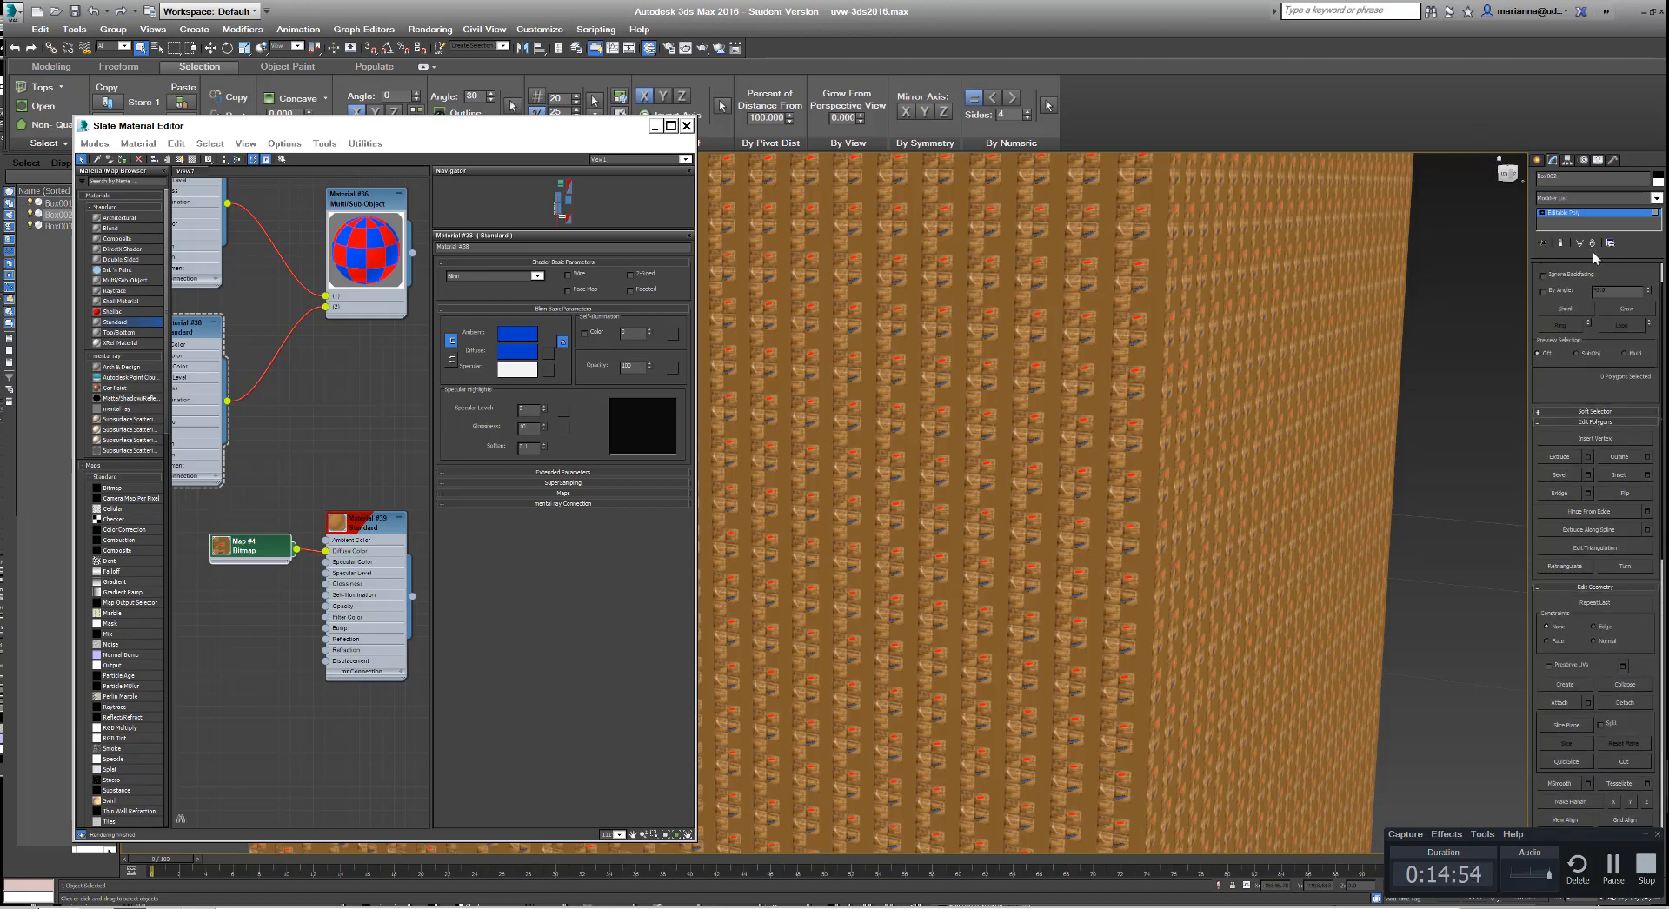
scroll(1605, 268, "up", 3)
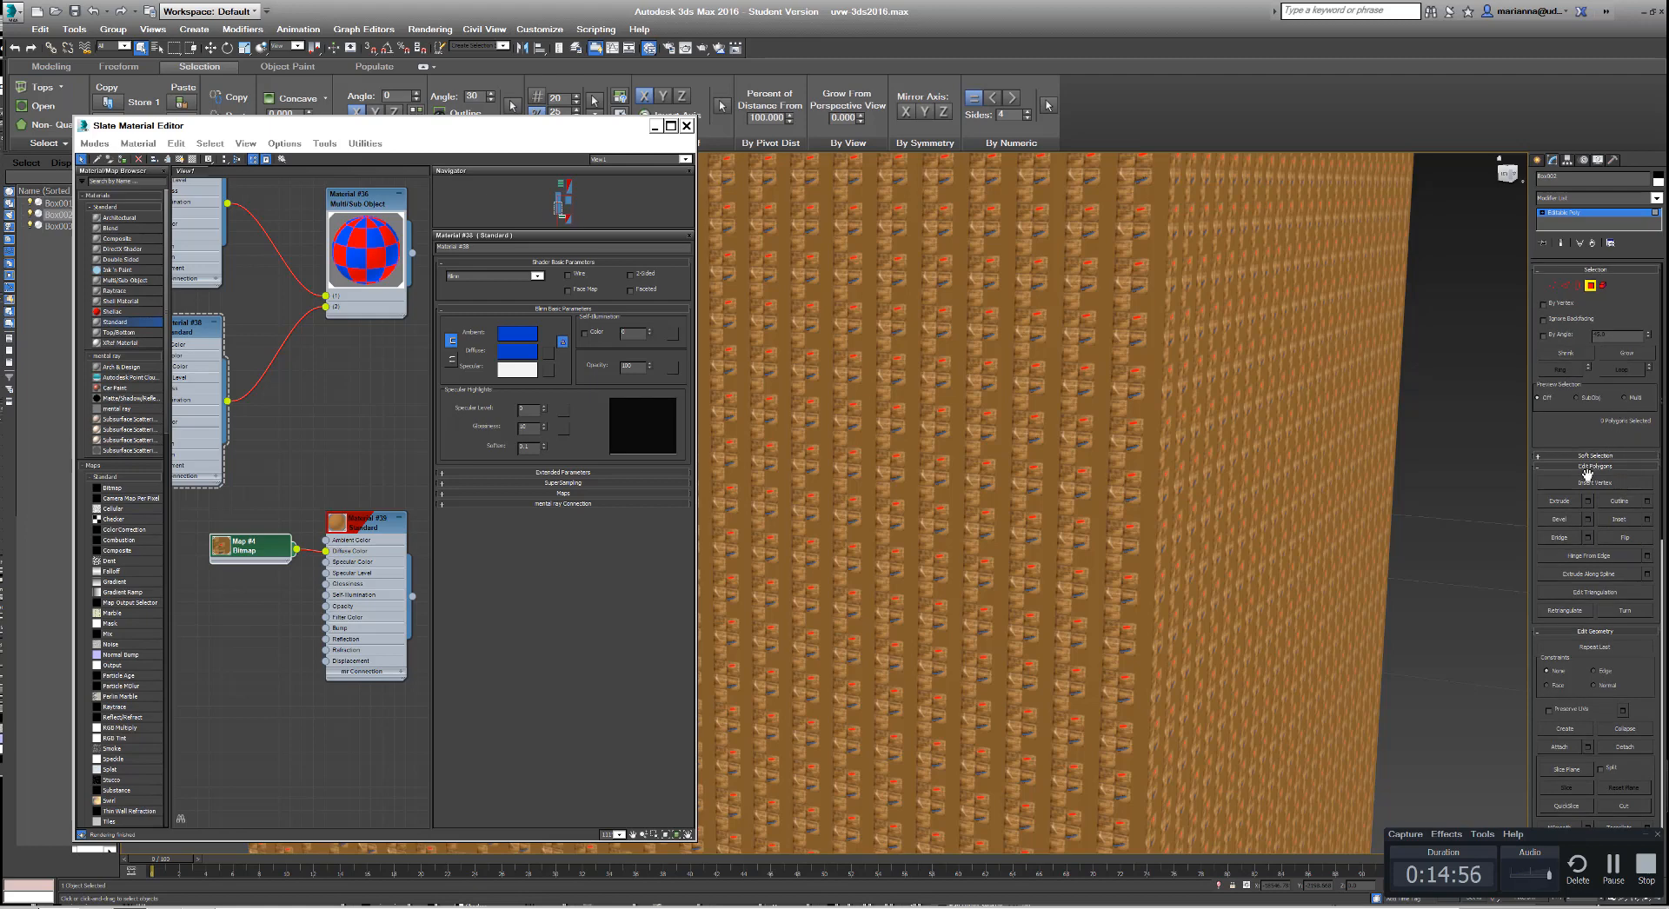
left_click(1566, 202)
type("uvw")
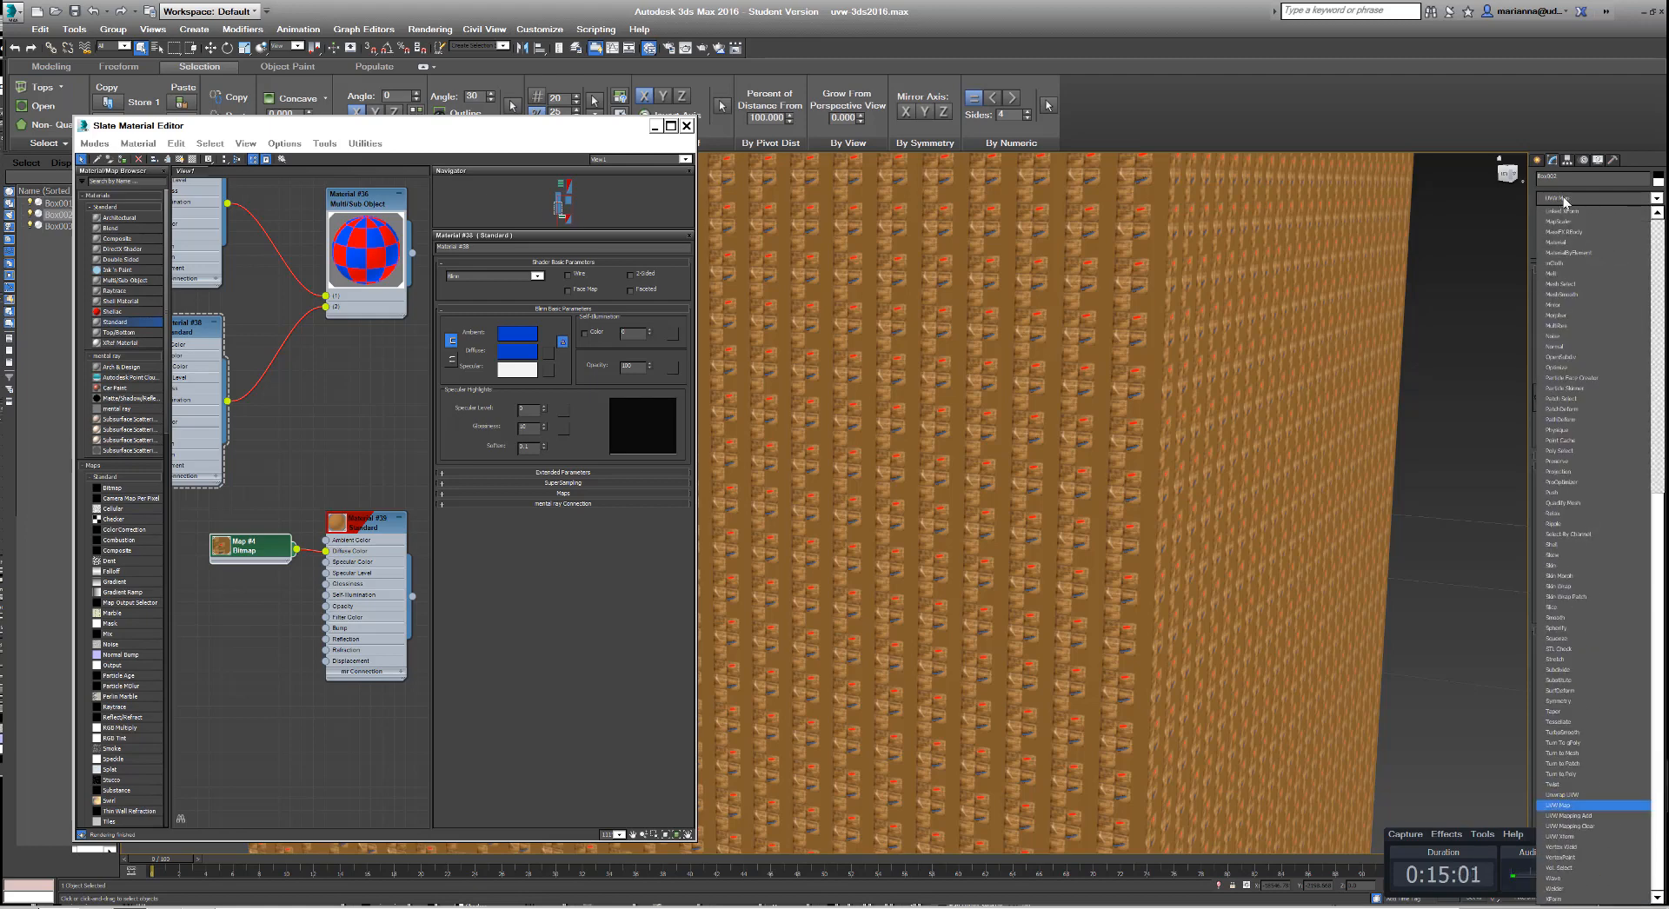
key("Return")
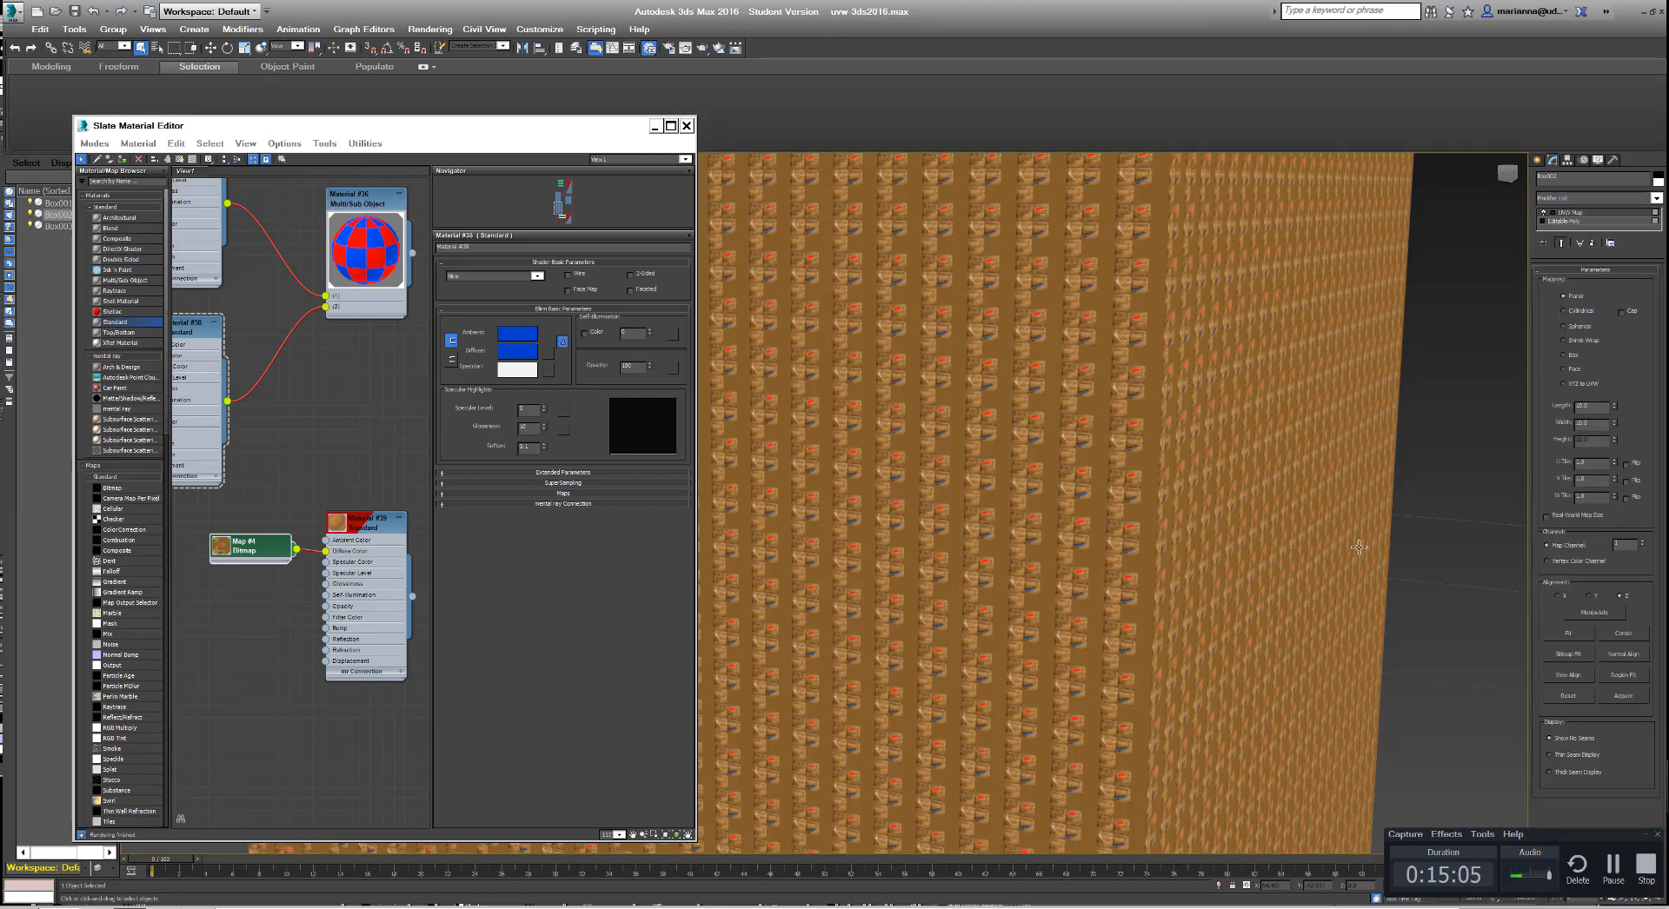
Step: Turn off Real-World Map Size for the small third box, leaving Generate Mapping Coords. enabled, and view the crate texture on its faces
left_click(1260, 564)
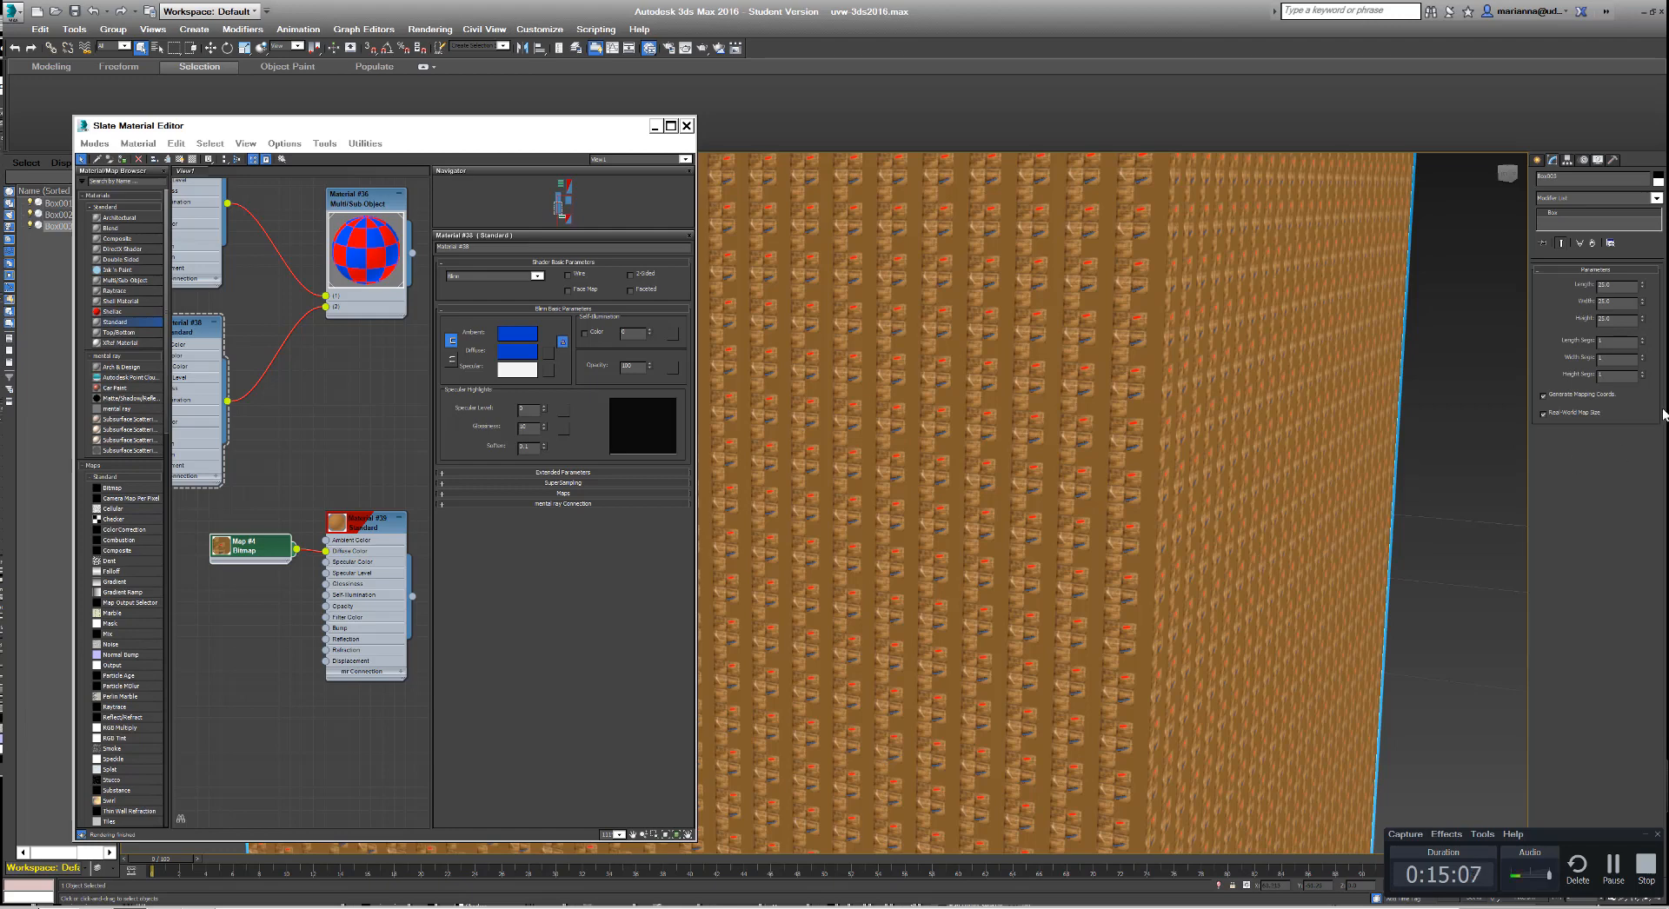
left_click(1545, 414)
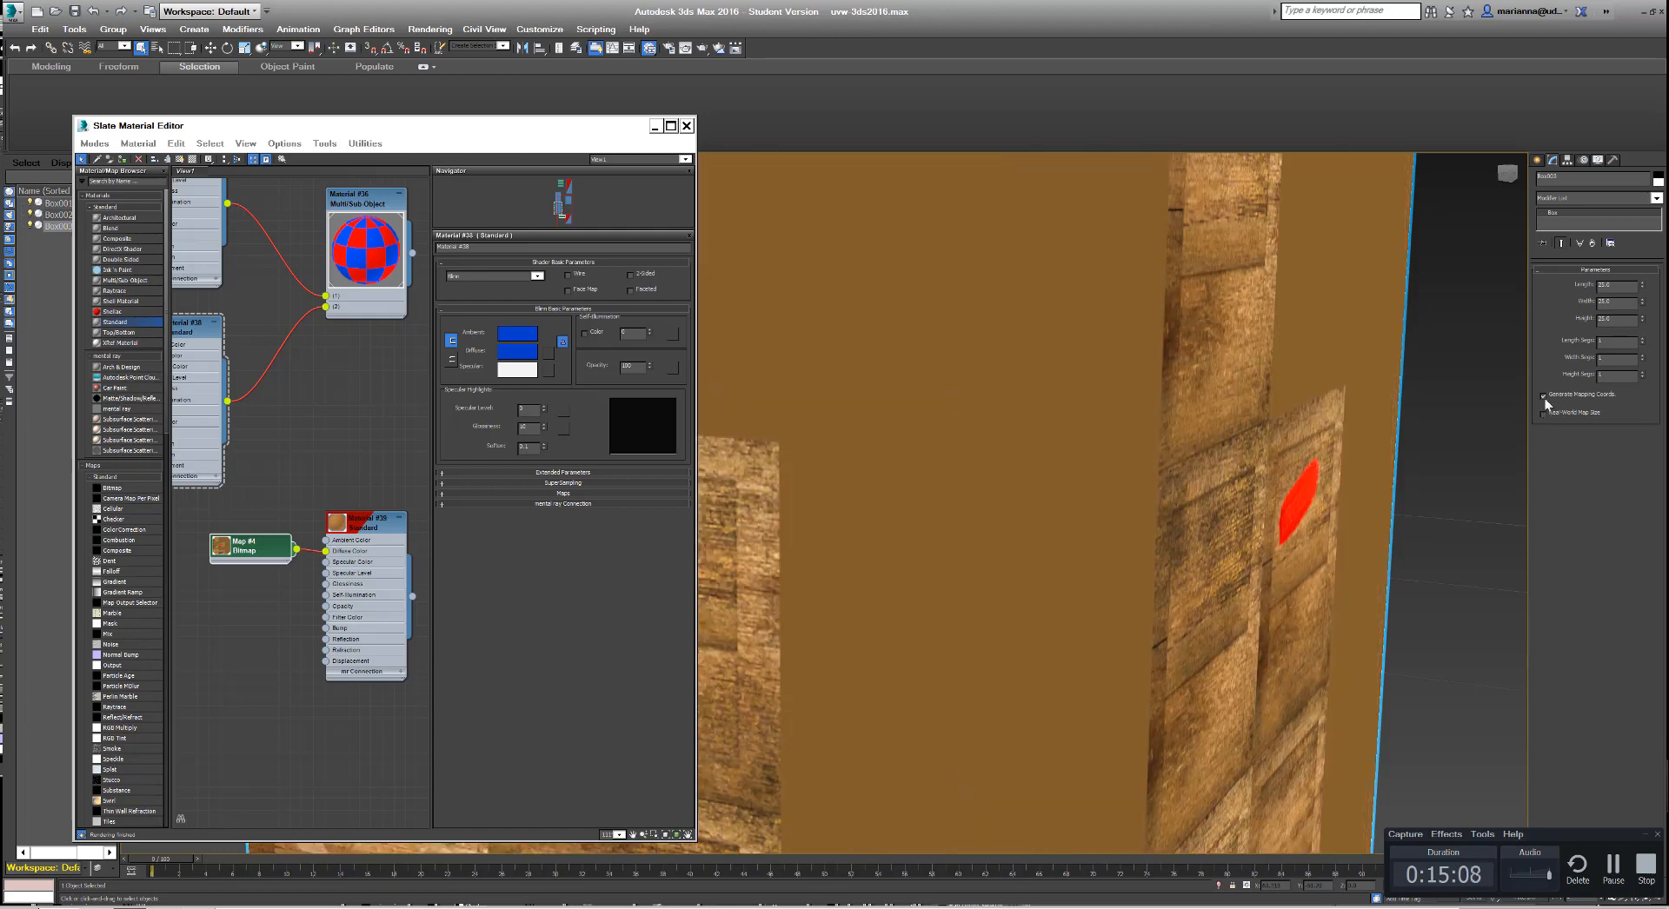
left_click(1544, 397)
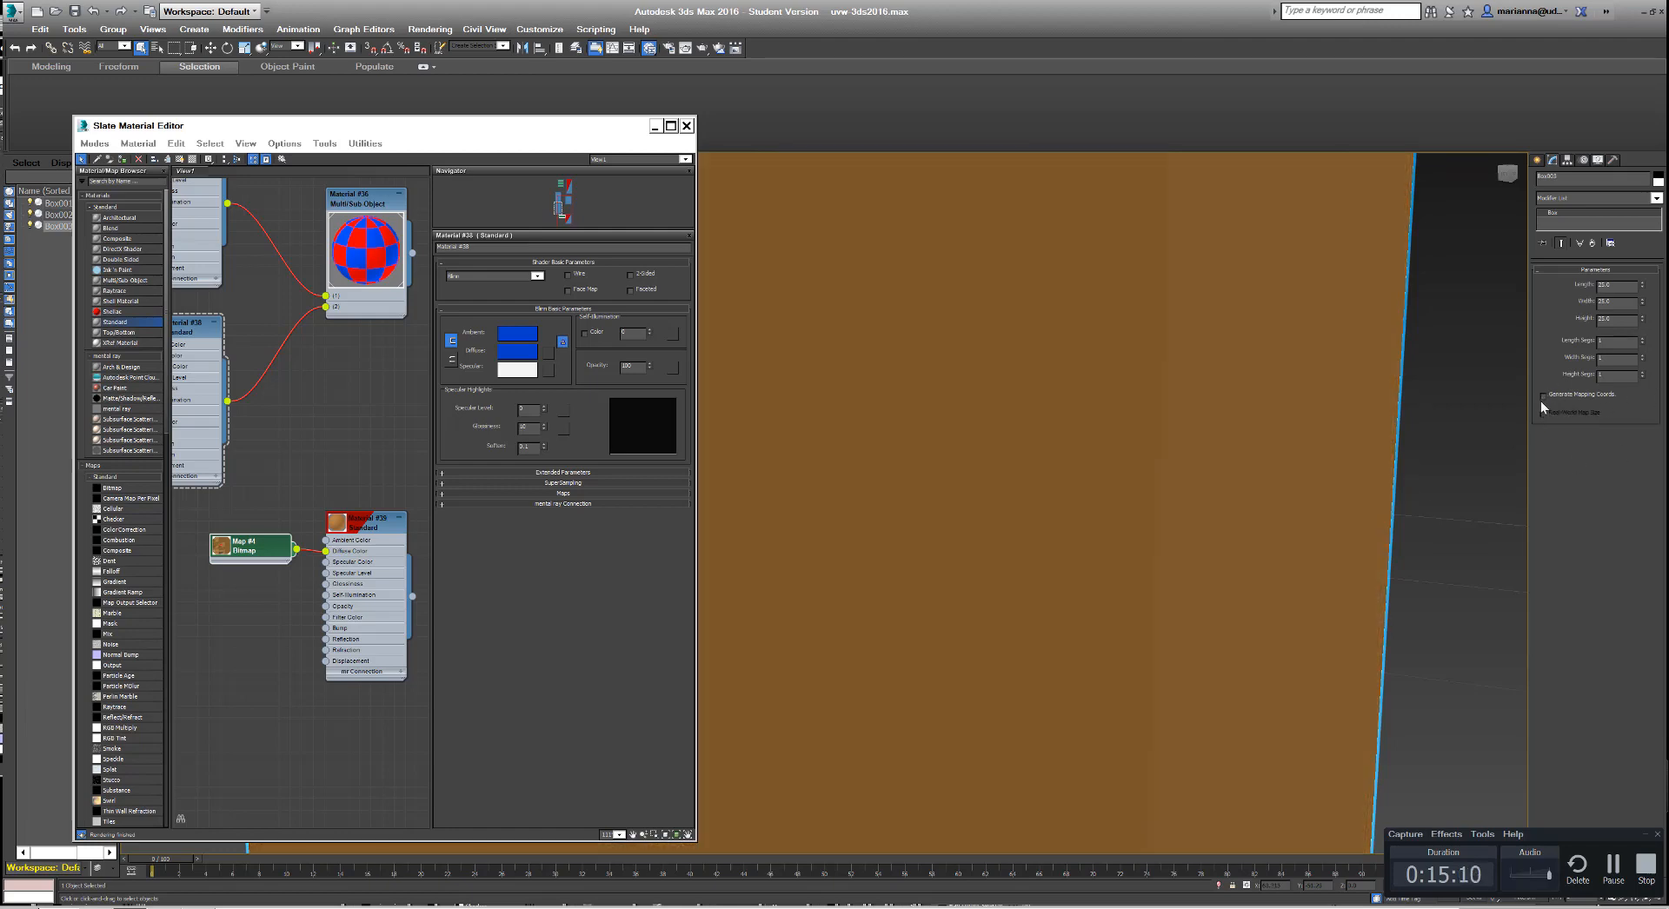
left_click(1544, 397)
left_click(1405, 485)
scroll(1124, 555, "down", 10)
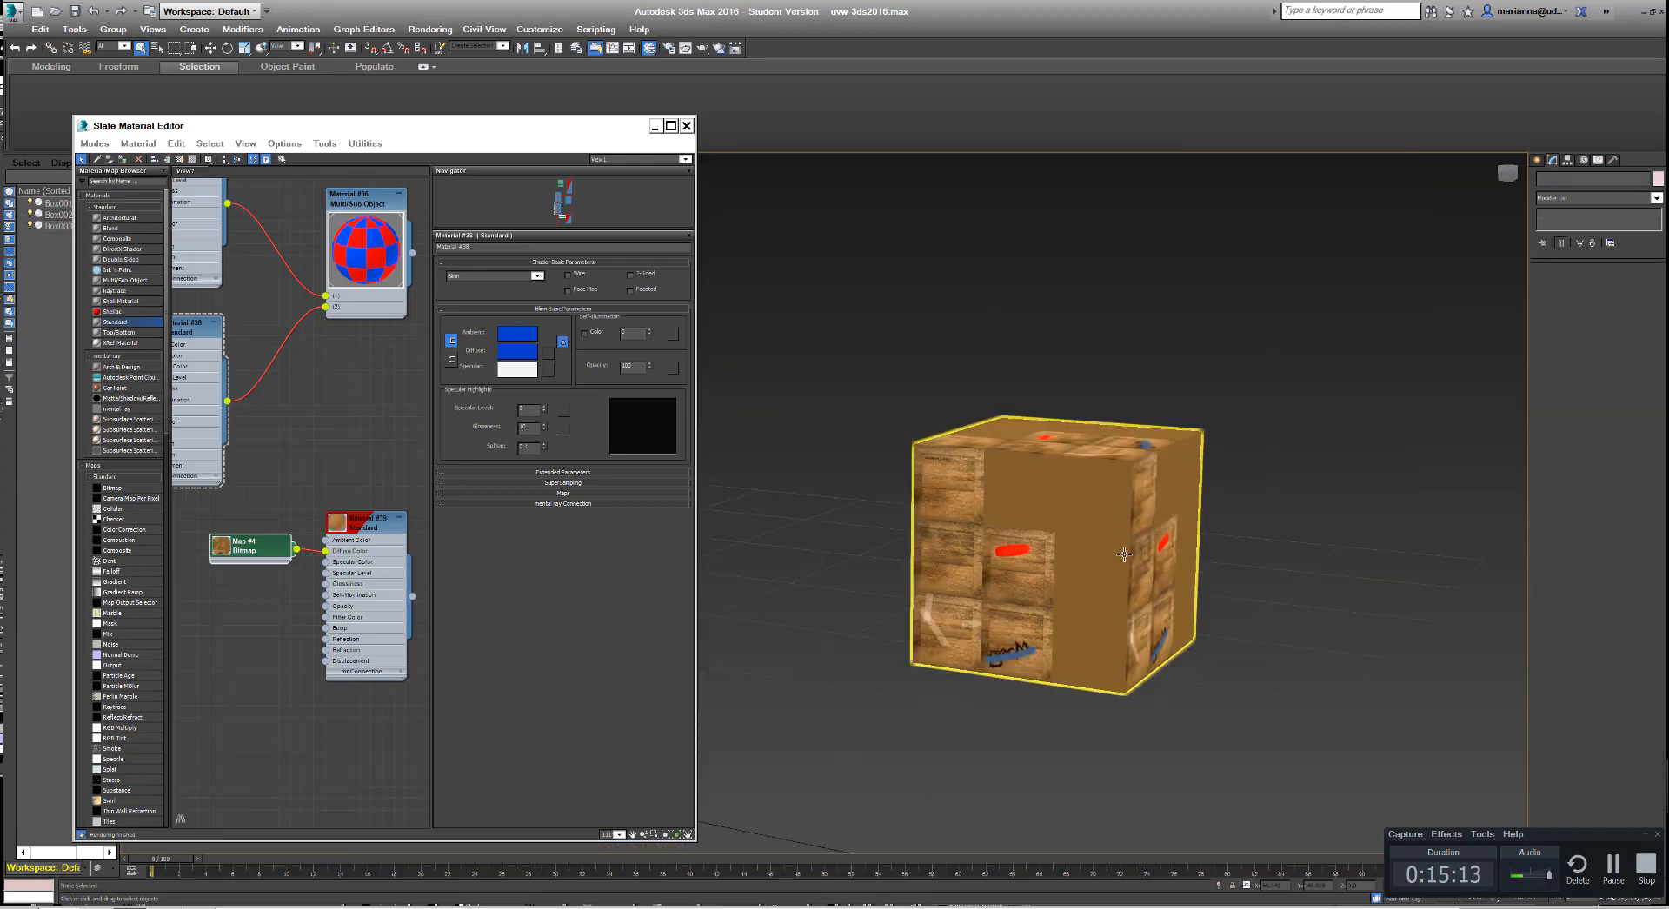
scroll(1124, 555, "up", 5)
scroll(1125, 555, "down", 5)
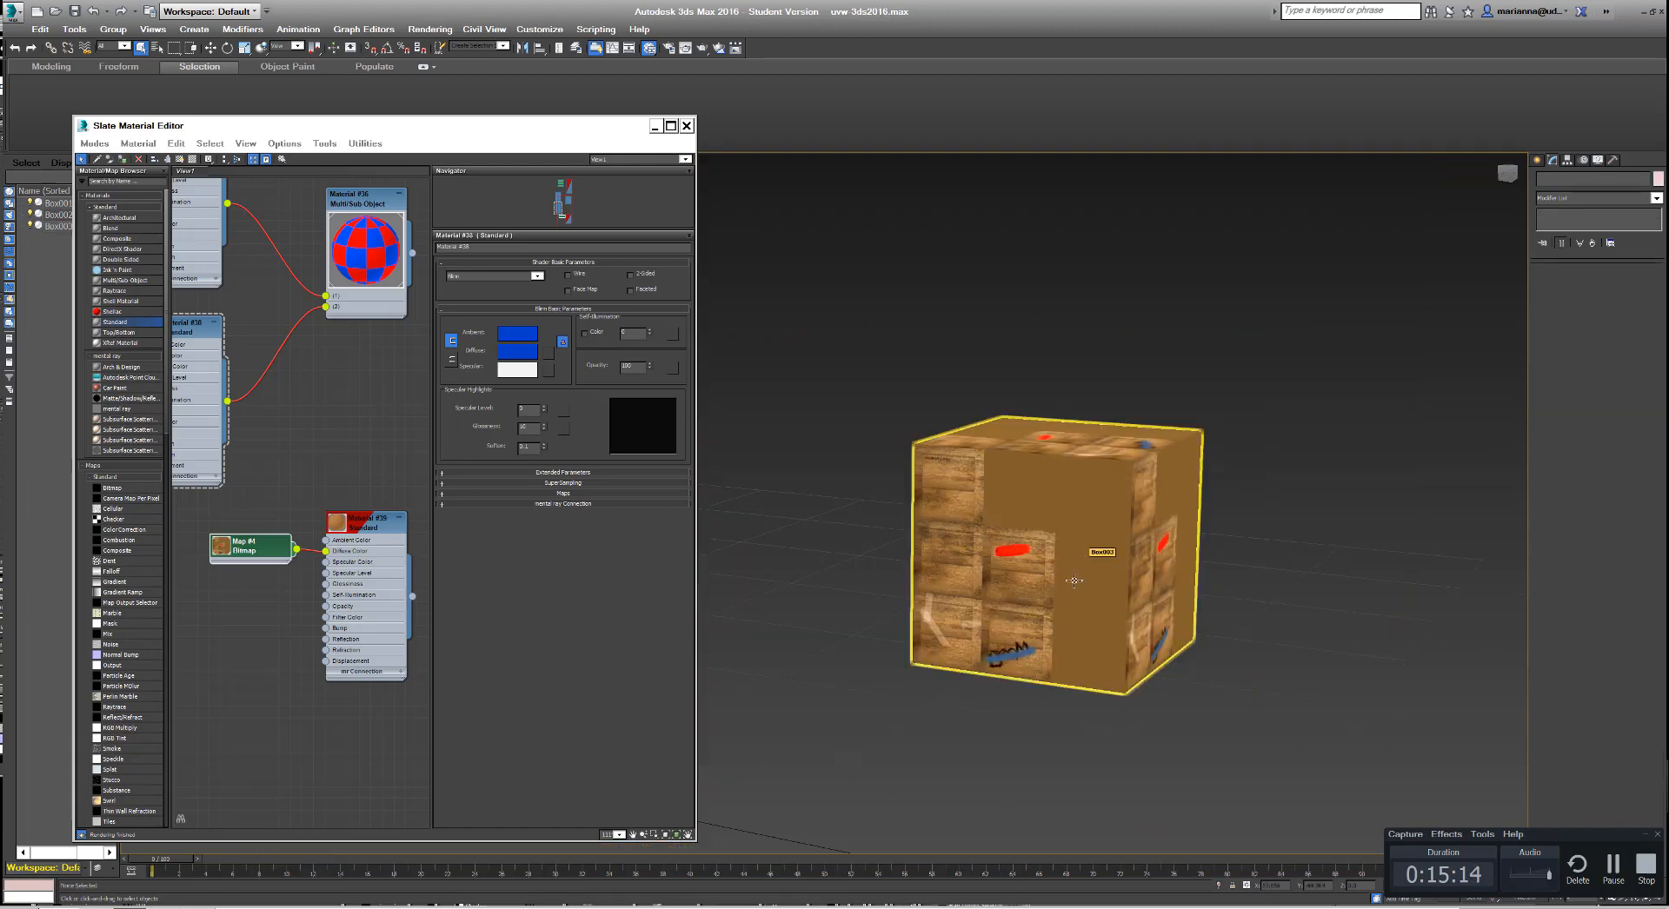
middle_click_drag(913, 670, 962, 675, "alt")
middle_click_drag(1326, 553, 1171, 541, "alt")
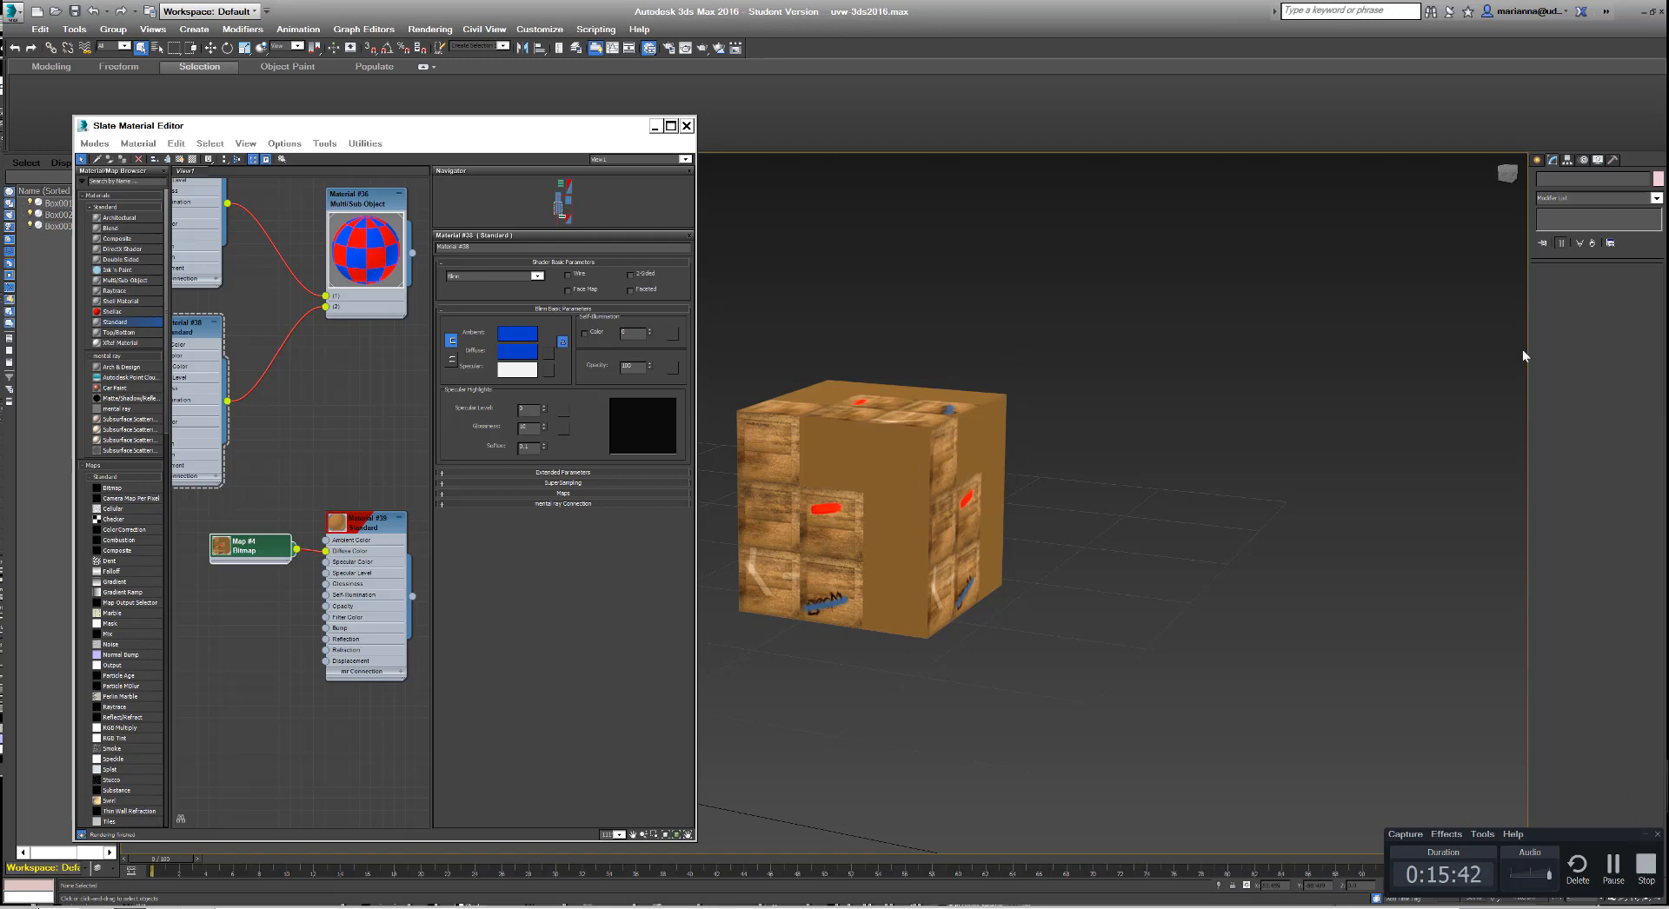
Step: Close the Slate Material Editor and add an Unwrap UVW modifier to the small third box
left_click(687, 126)
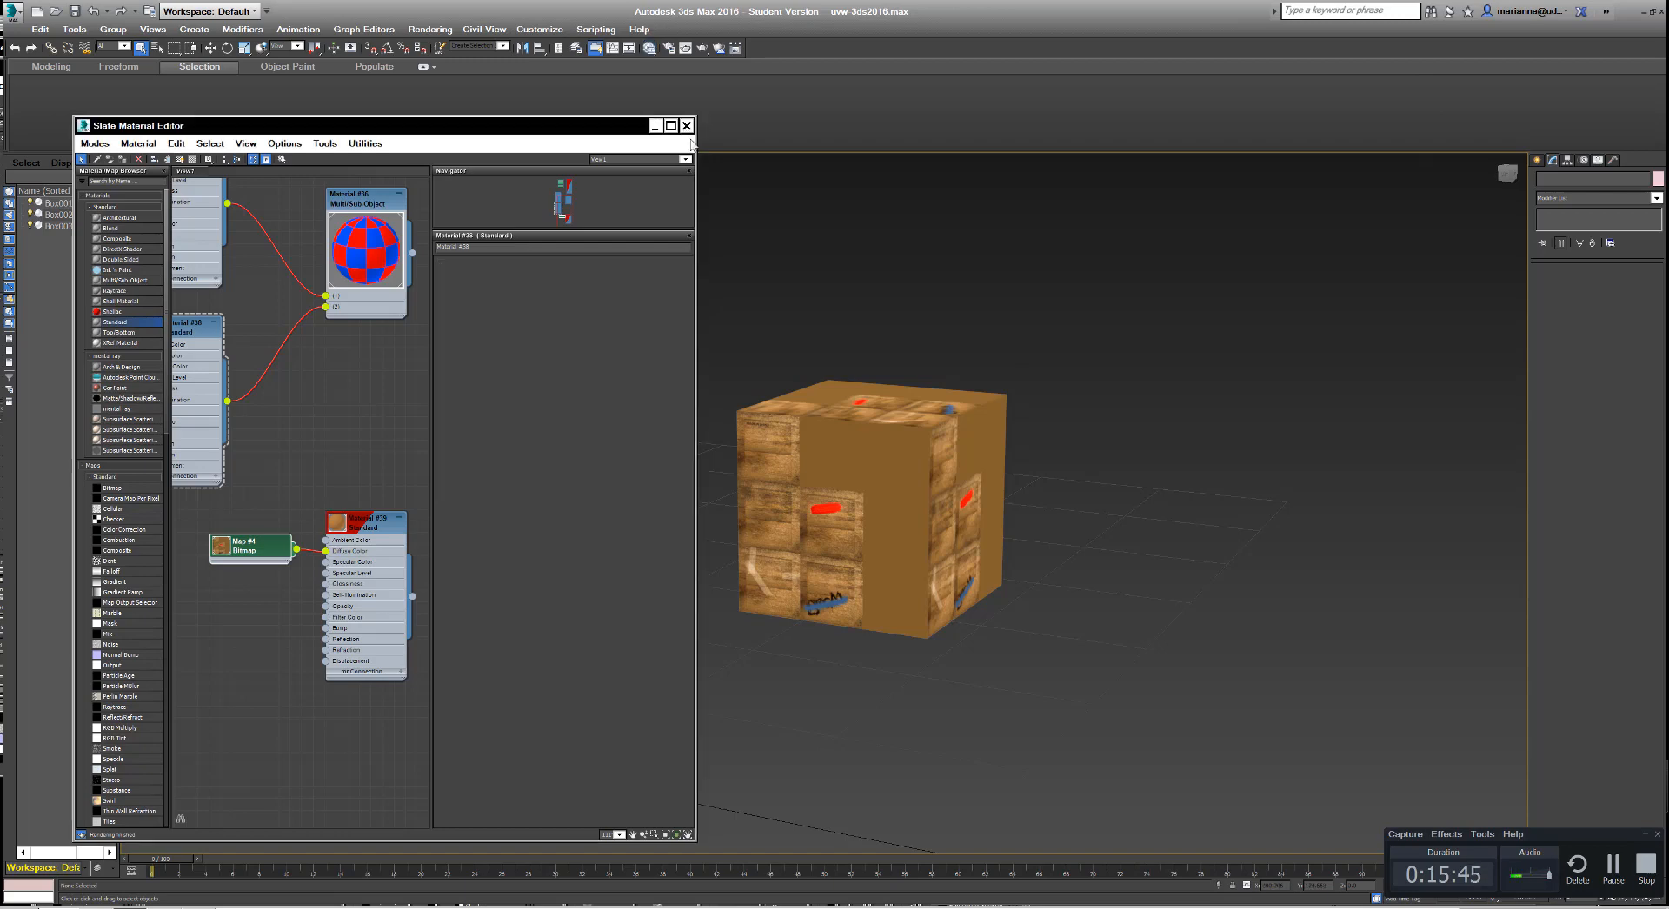
left_click(885, 489)
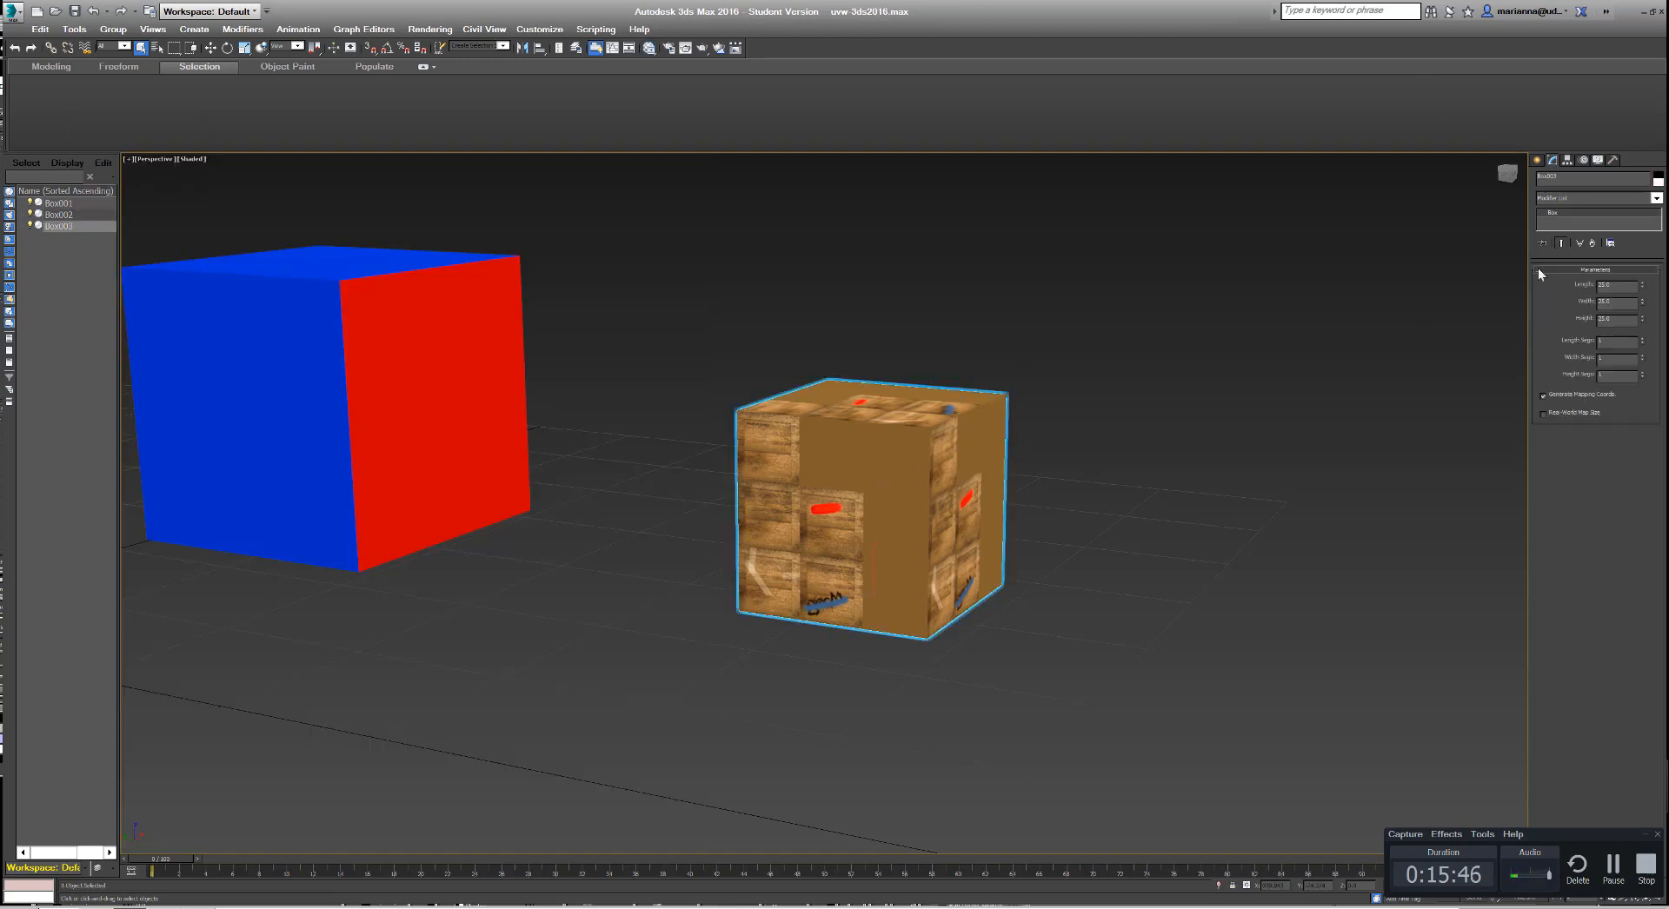
left_click(1572, 196)
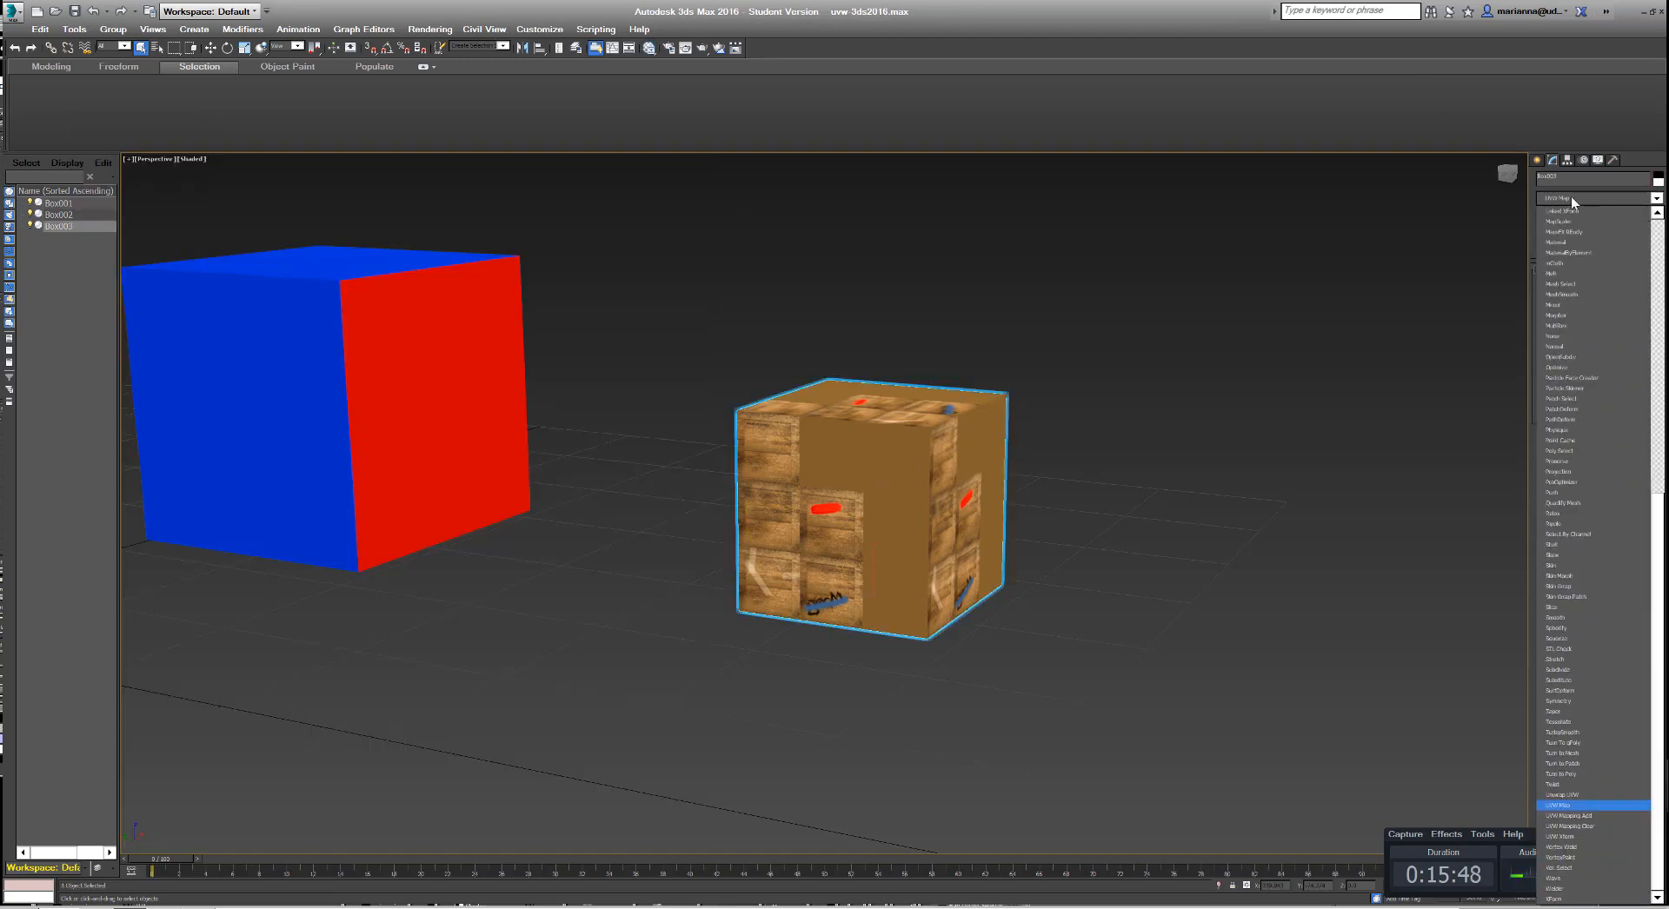
key("Up")
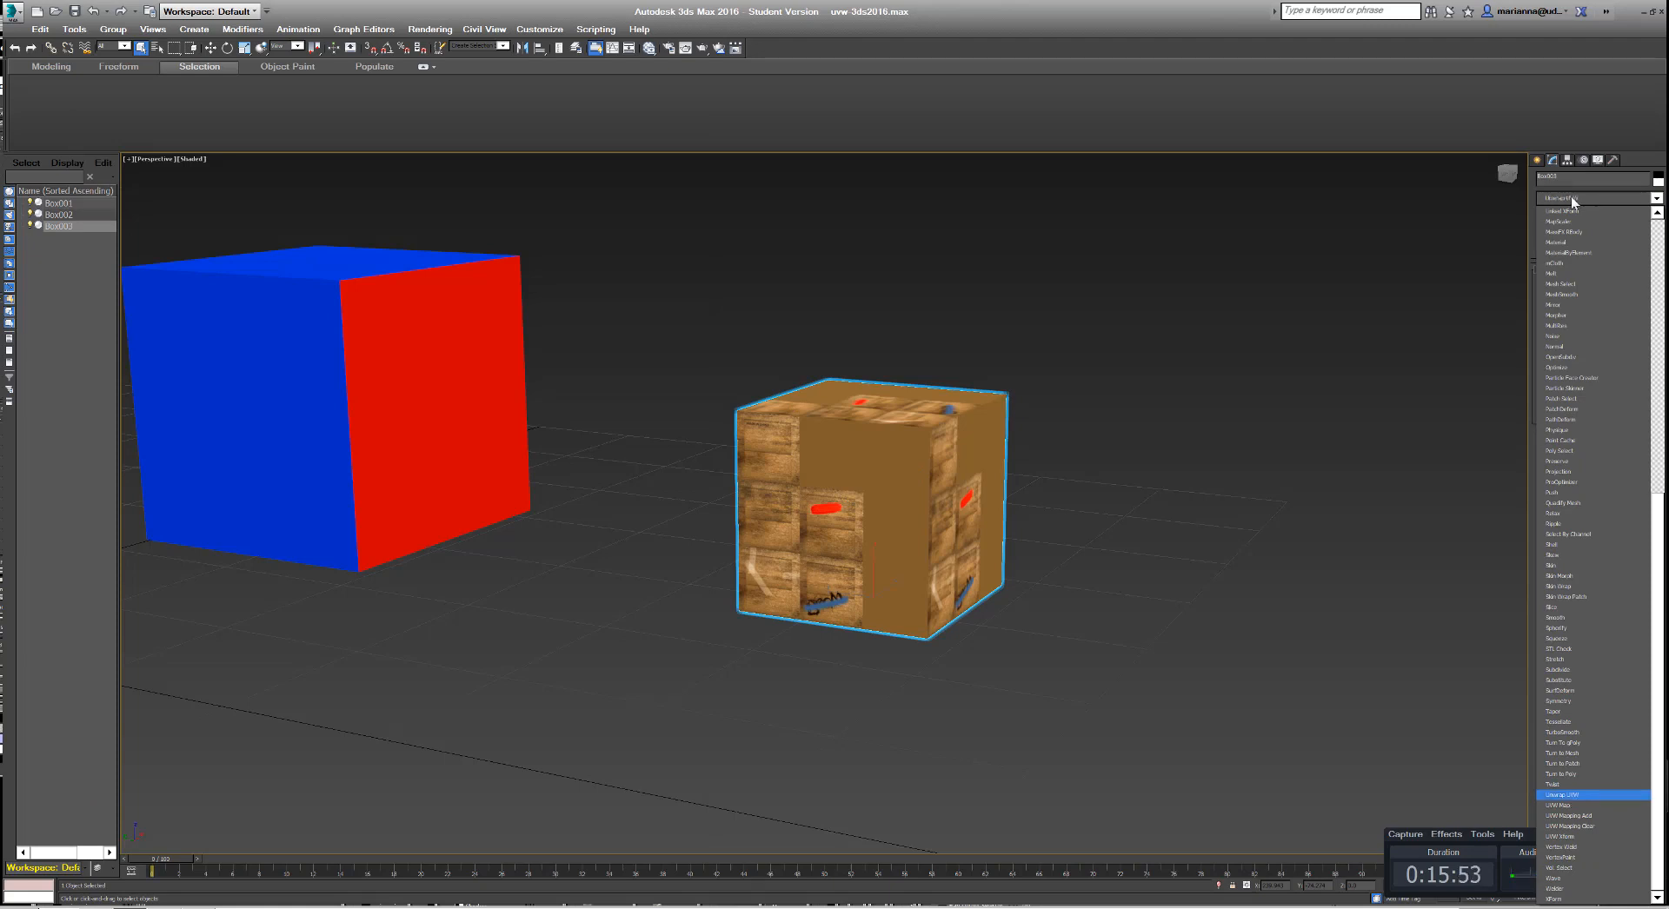
left_click(1565, 794)
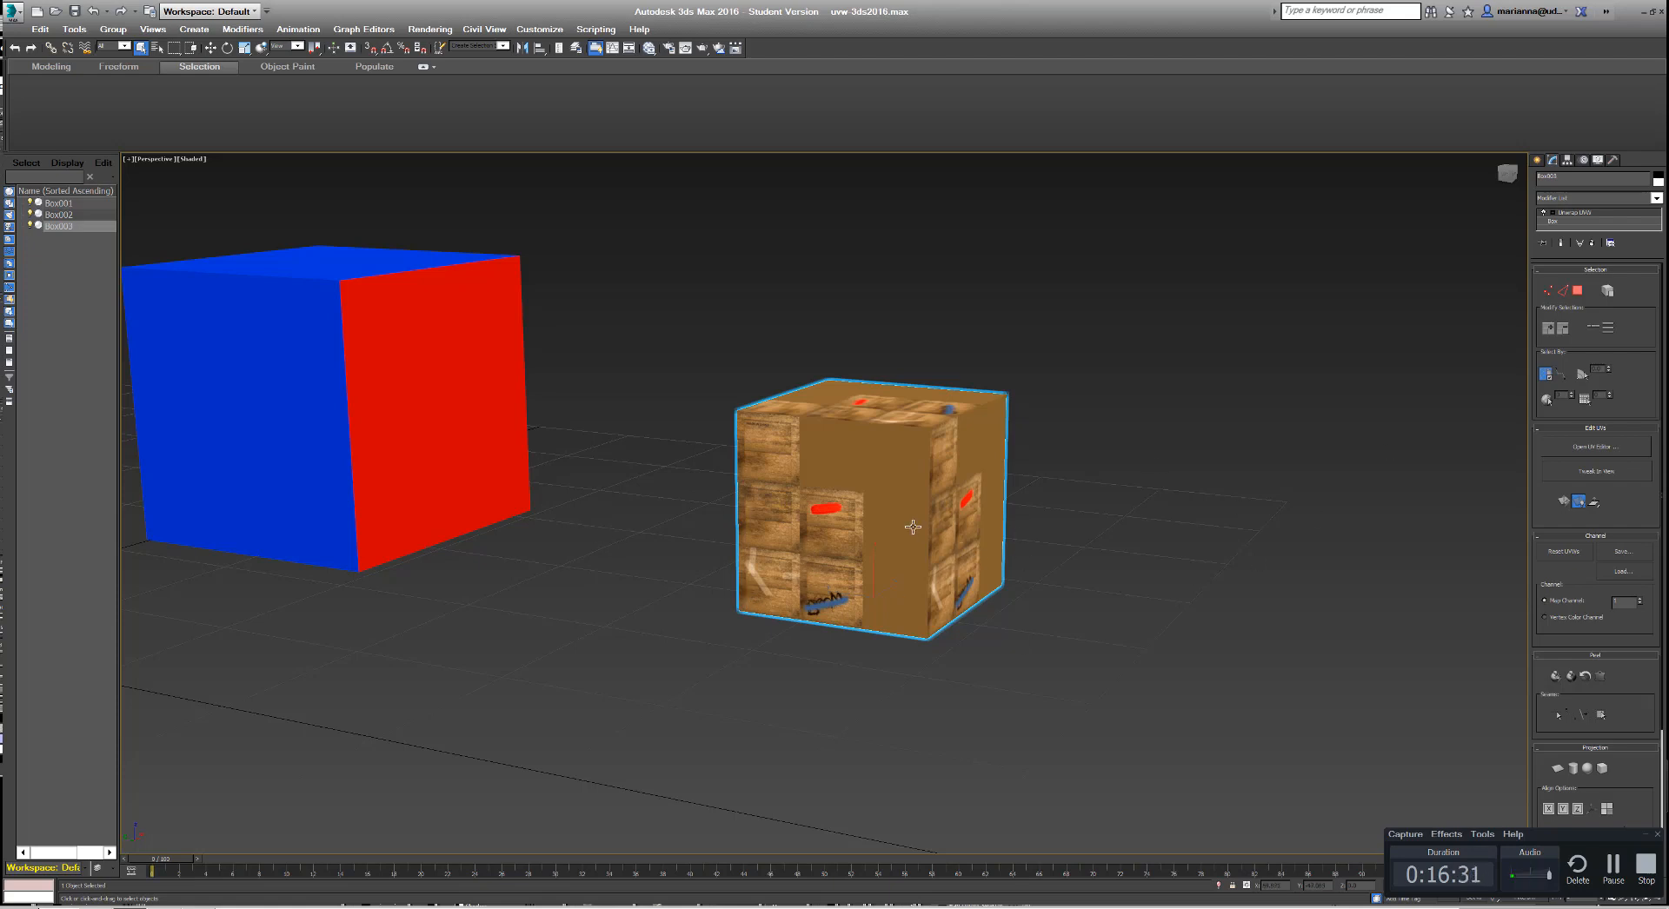
Step: Open the UV editor for the small box, enlarge its window, and close it
left_click(1585, 442)
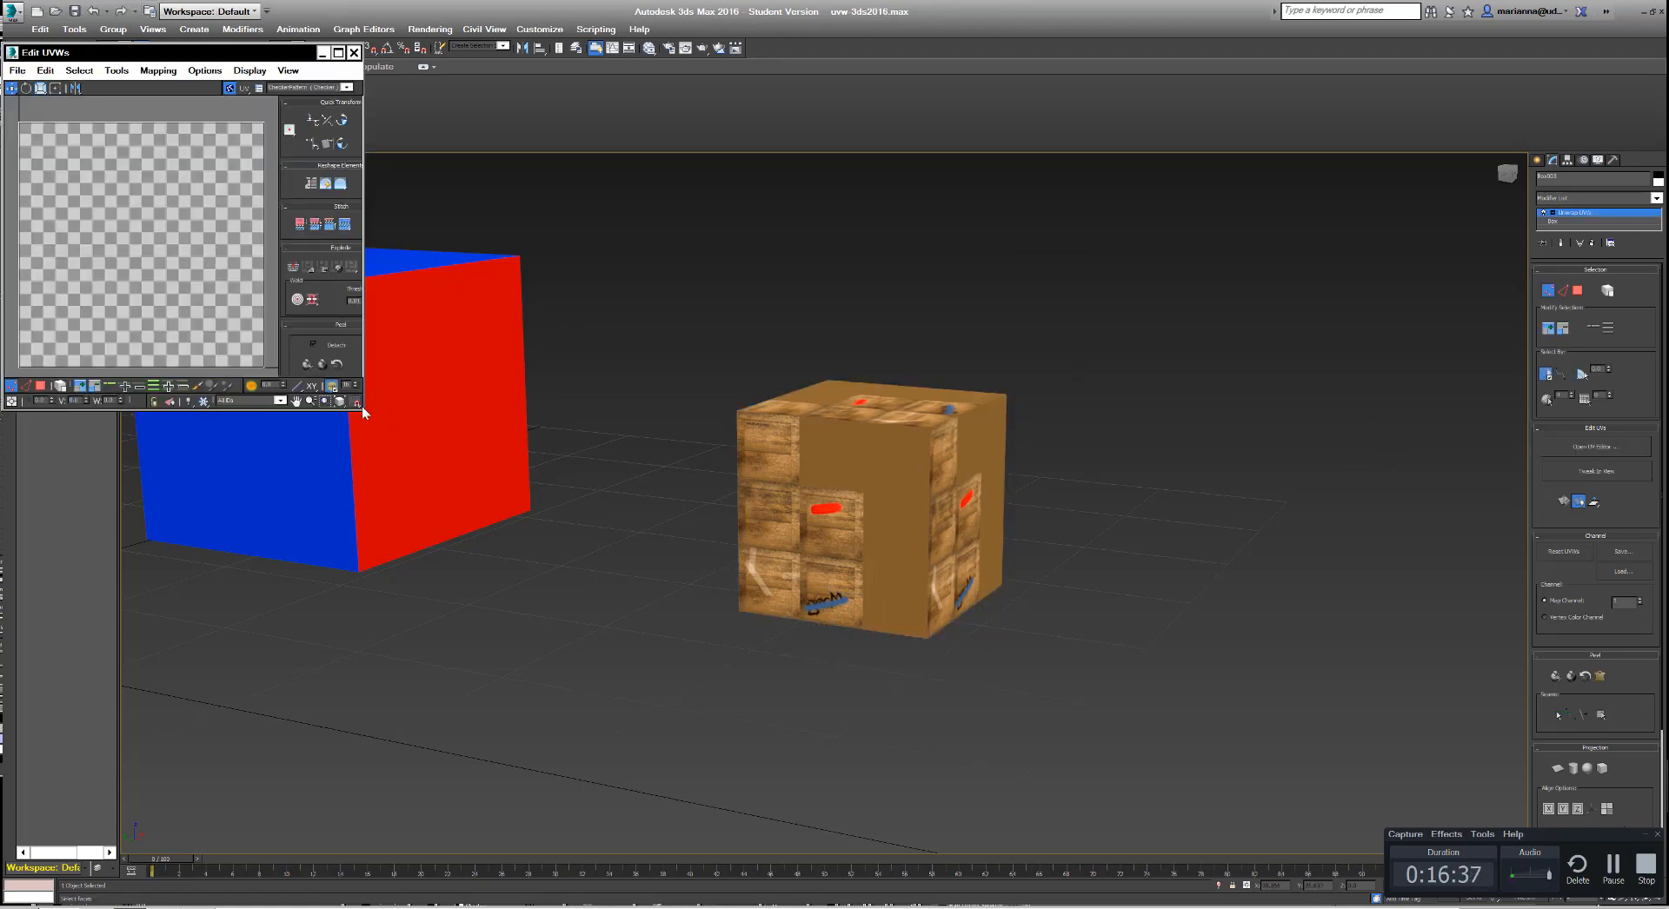
left_click_drag(362, 405, 617, 729)
left_click(606, 704)
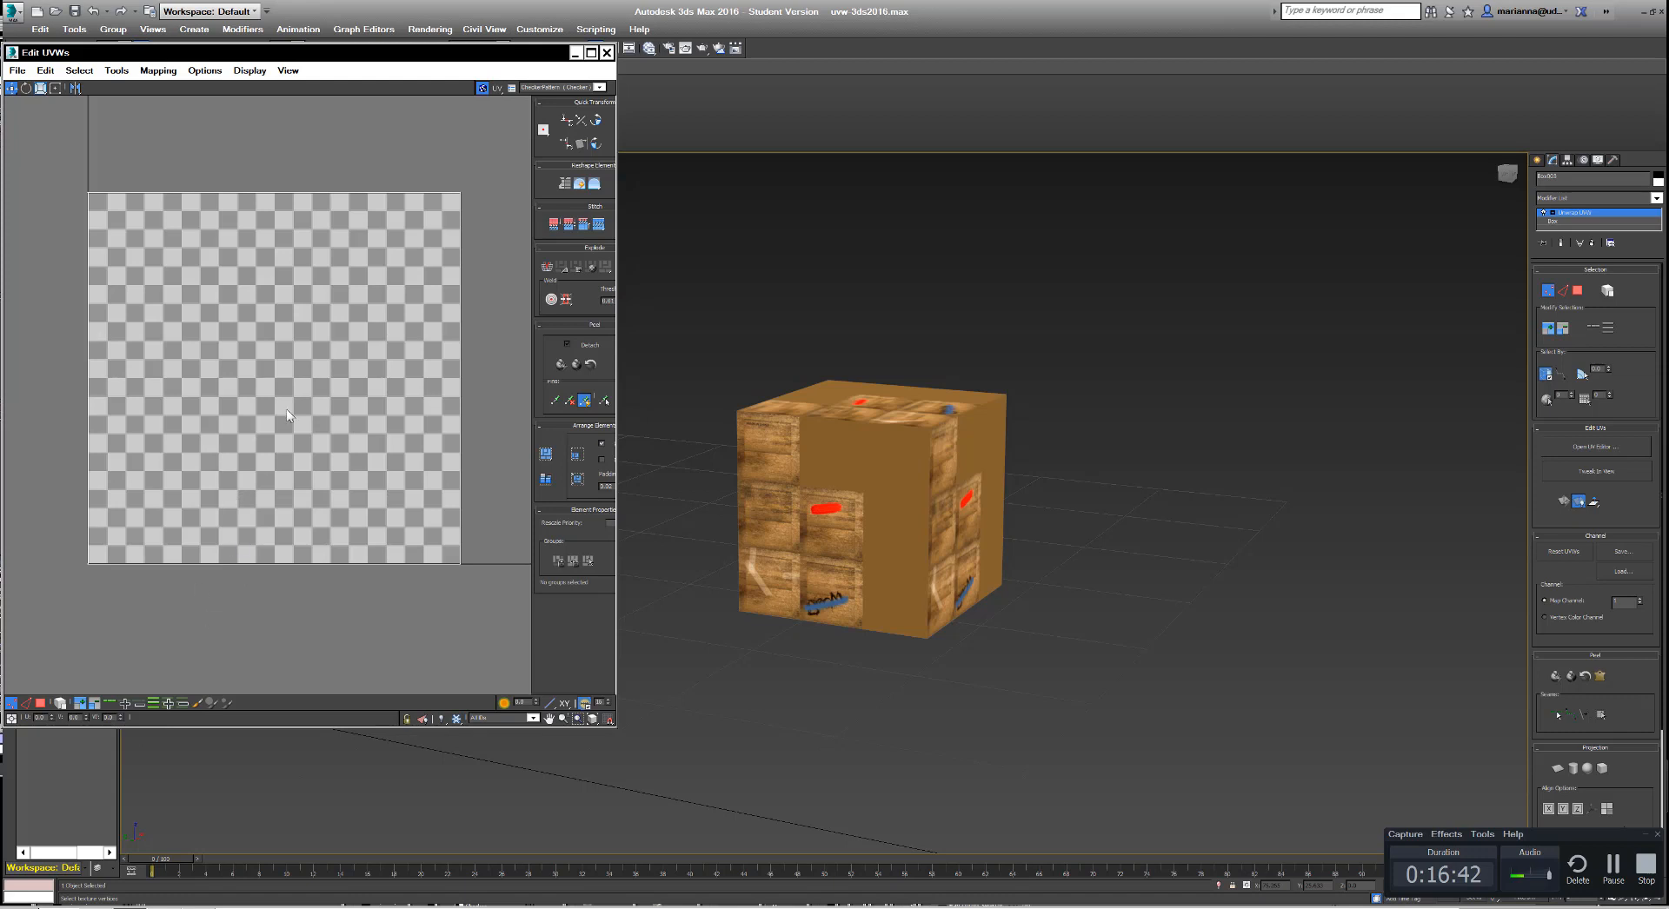
left_click(1566, 506)
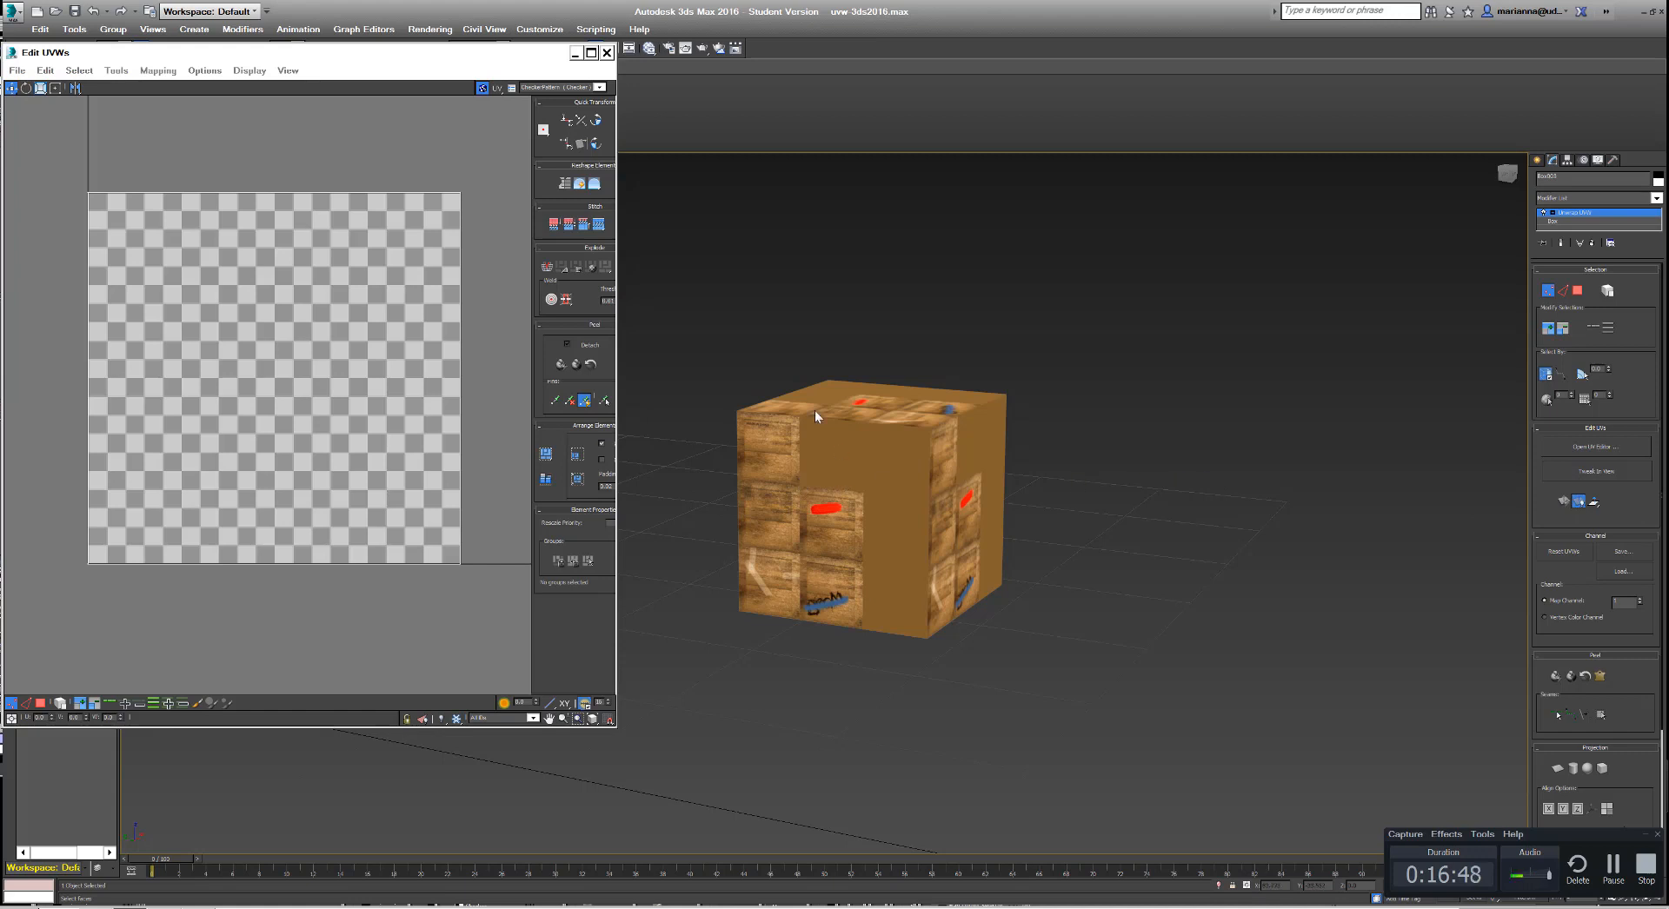
left_click(337, 511)
left_click(607, 53)
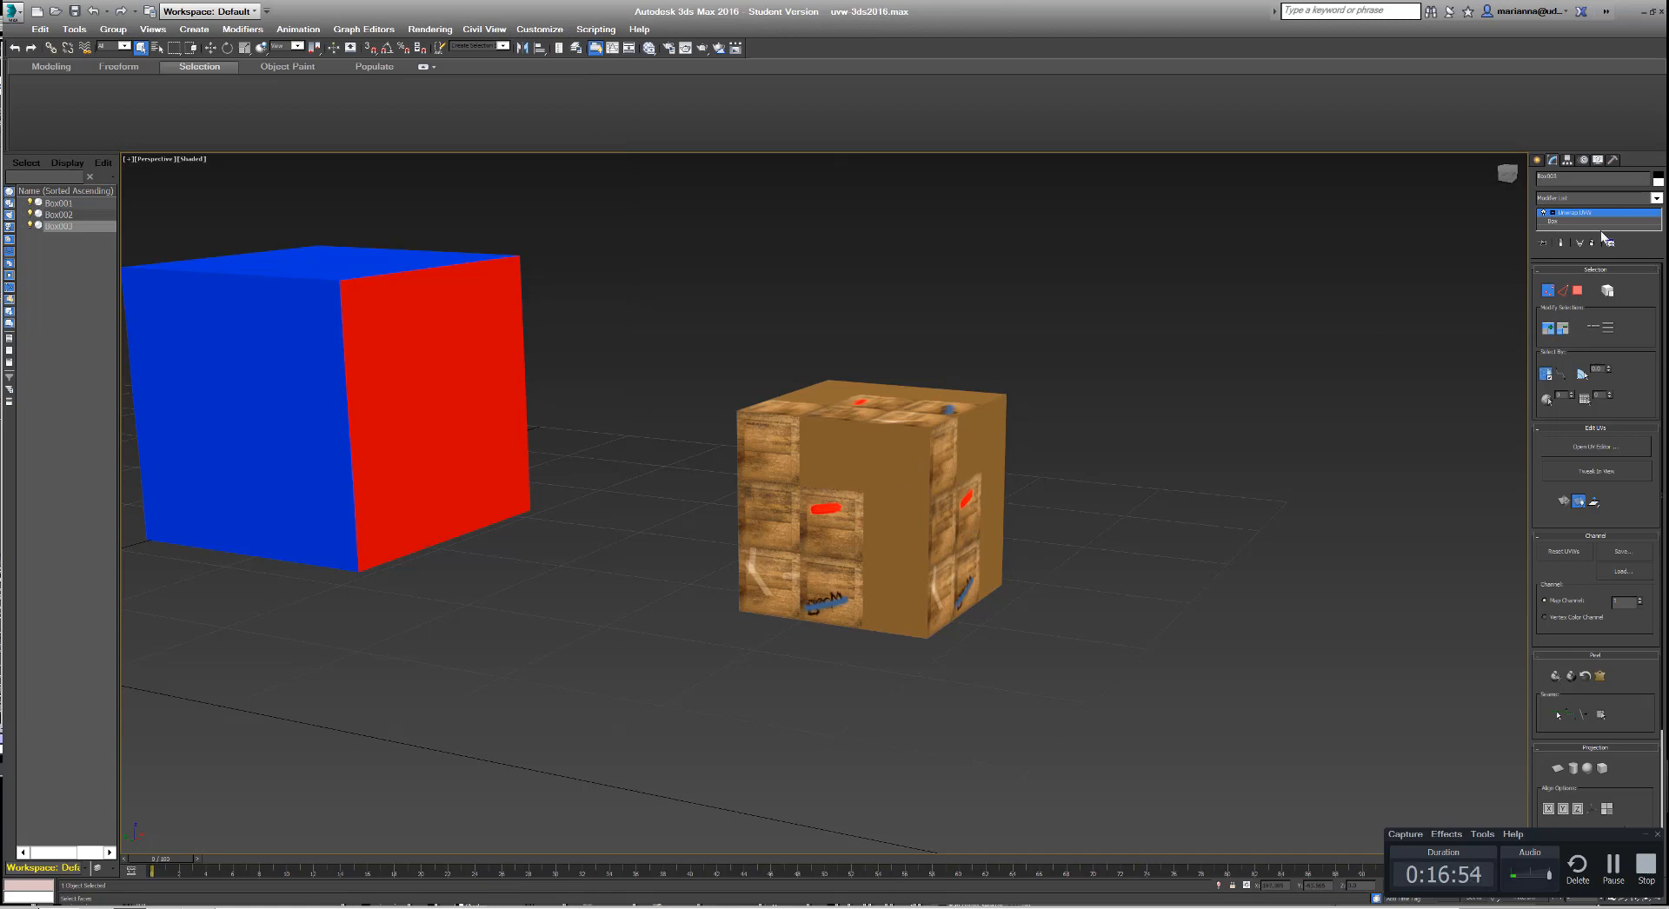
Step: Apply Quick Planar Map to all polygons of the small box, hide the planar gizmo, and check the layout in the UV editor
left_click(1578, 291)
left_click_drag(732, 351, 1194, 749)
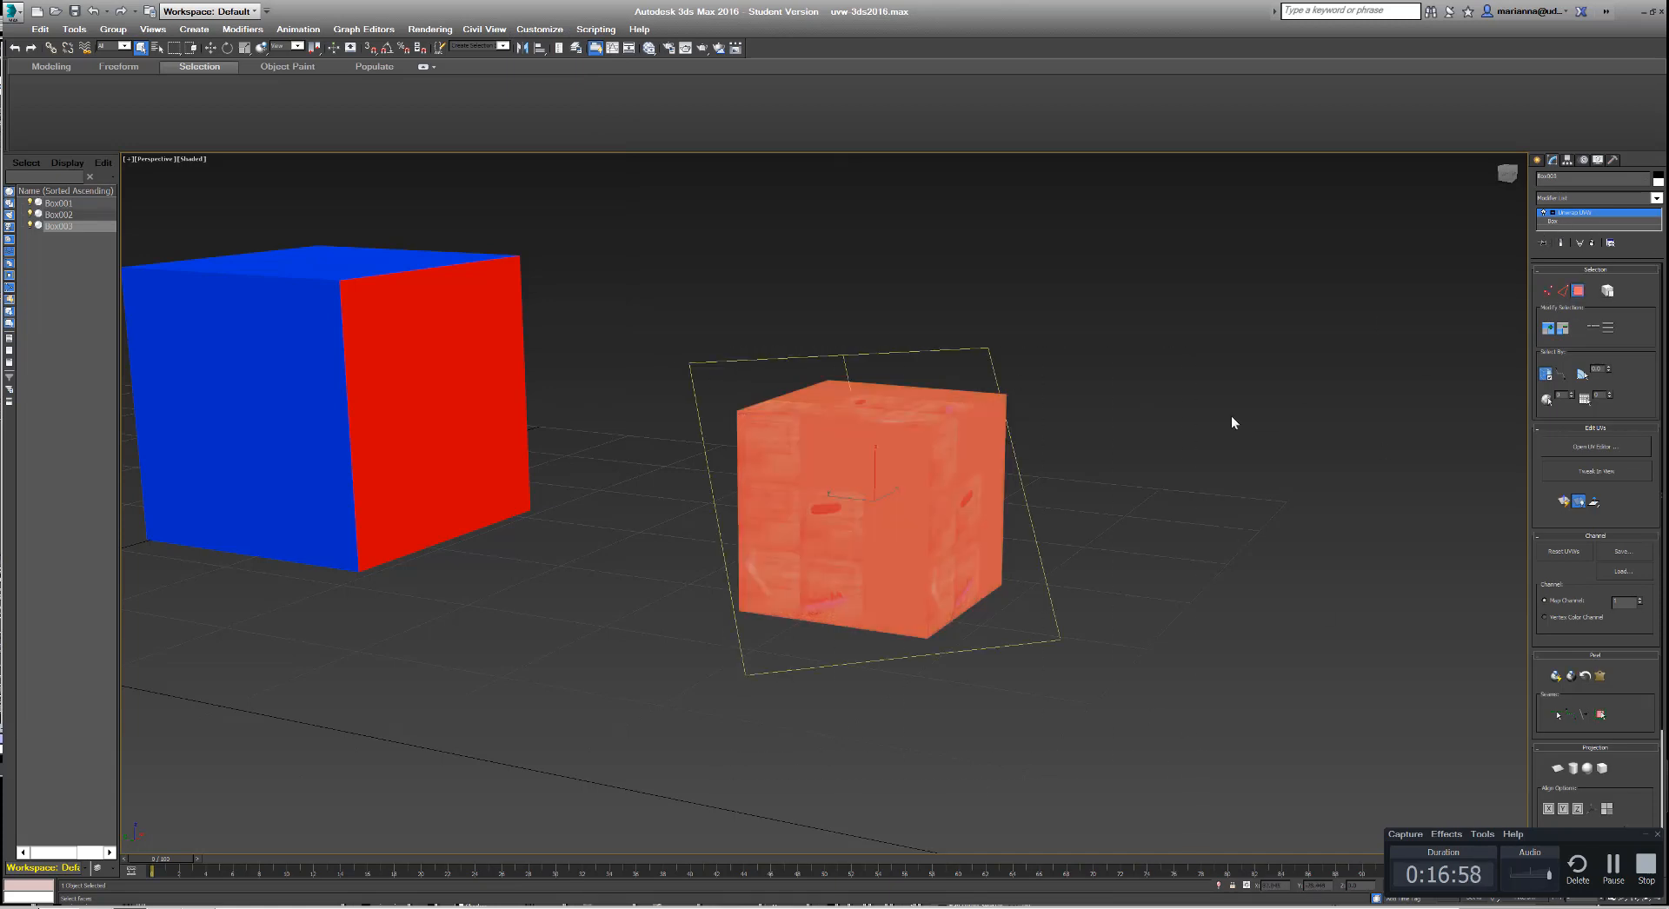
left_click(1564, 502)
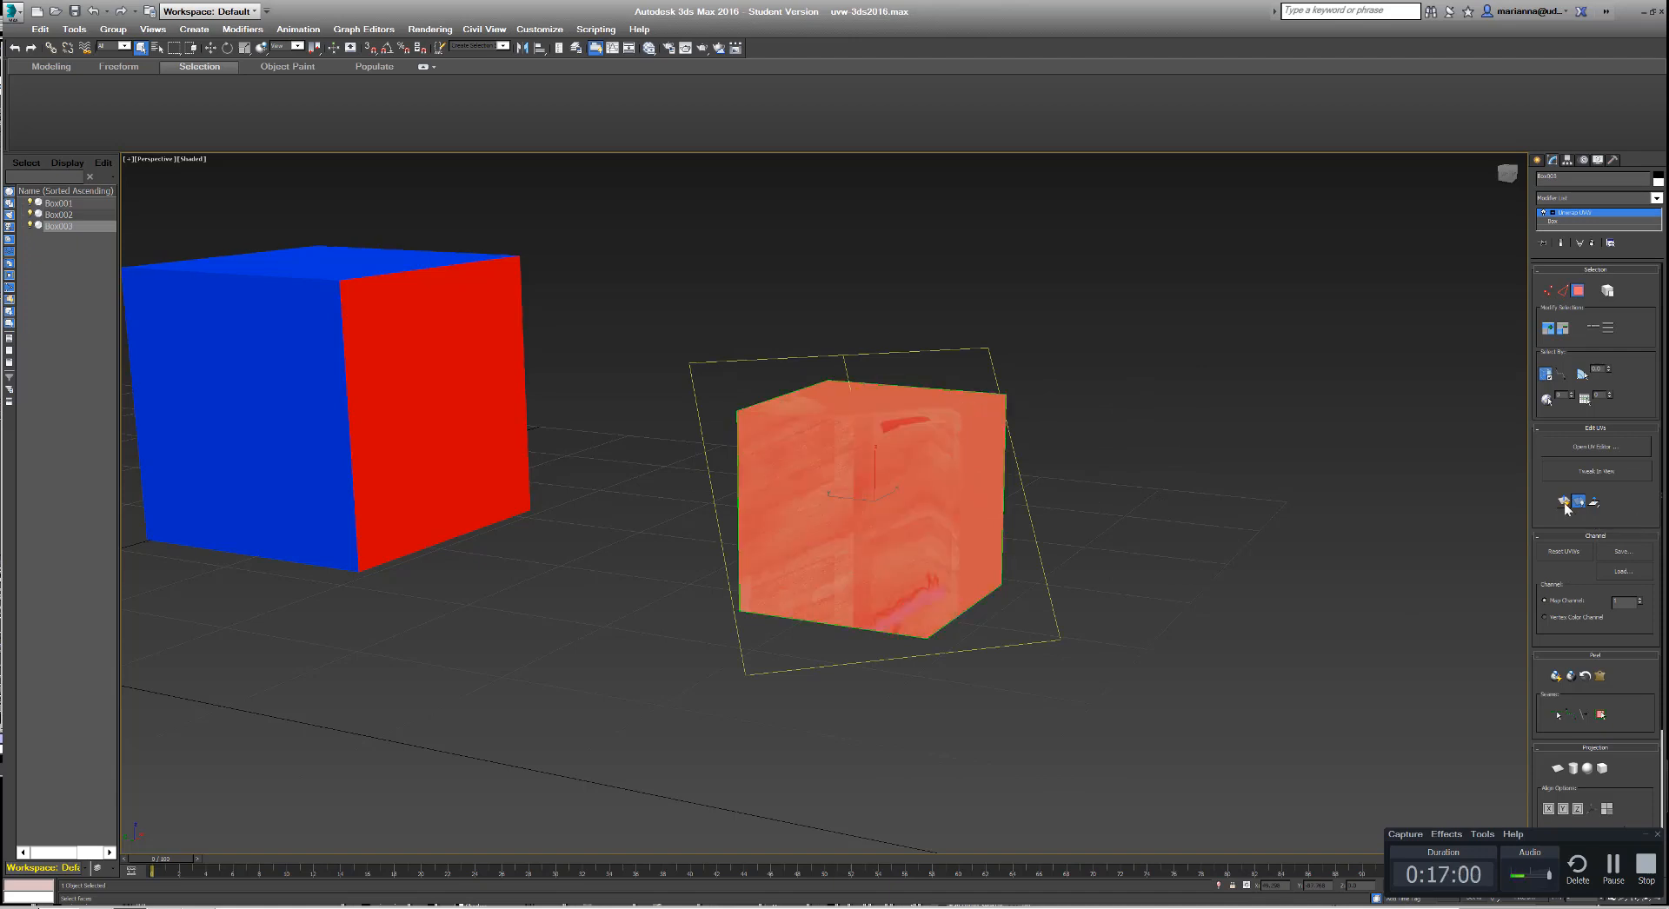
left_click(1575, 503)
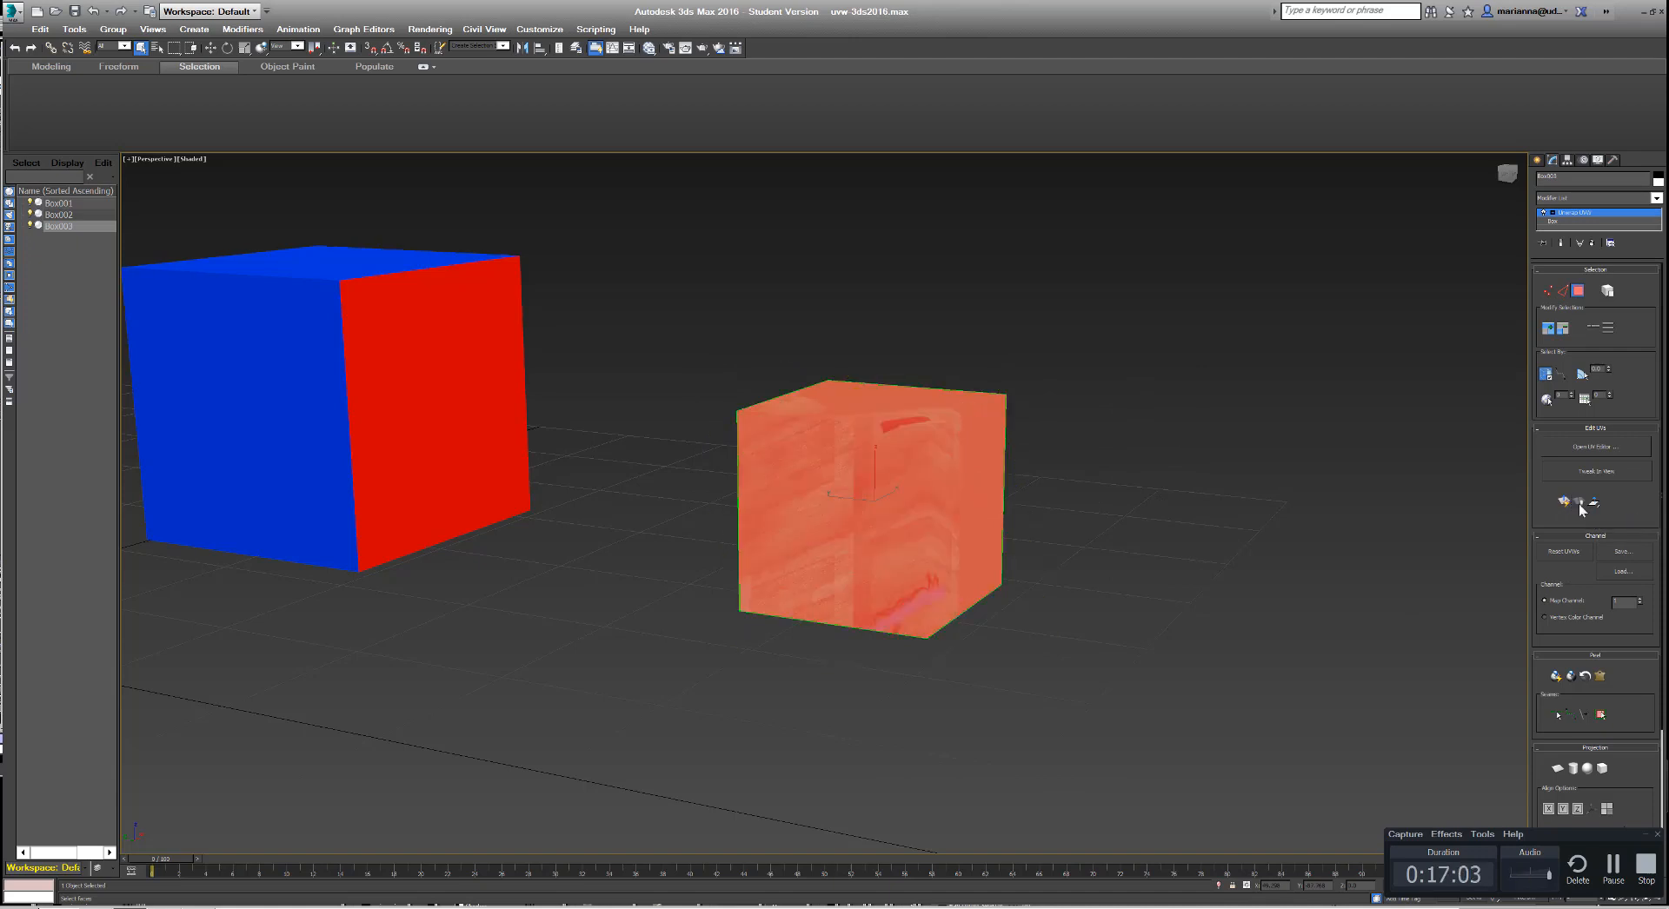
left_click(1576, 449)
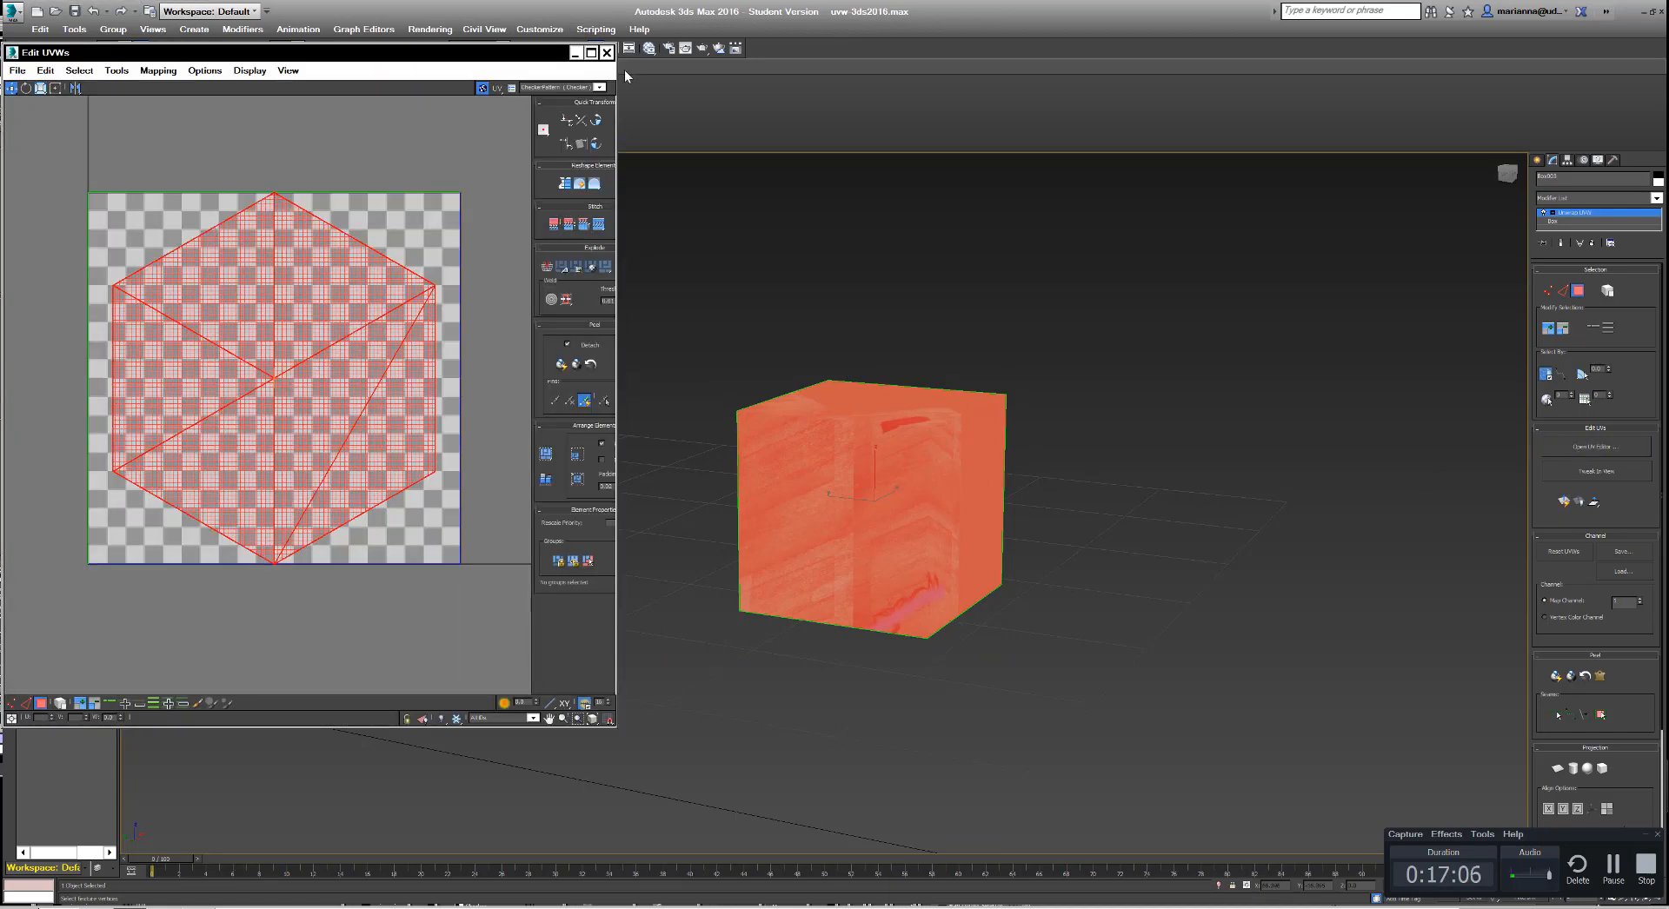
left_click(607, 54)
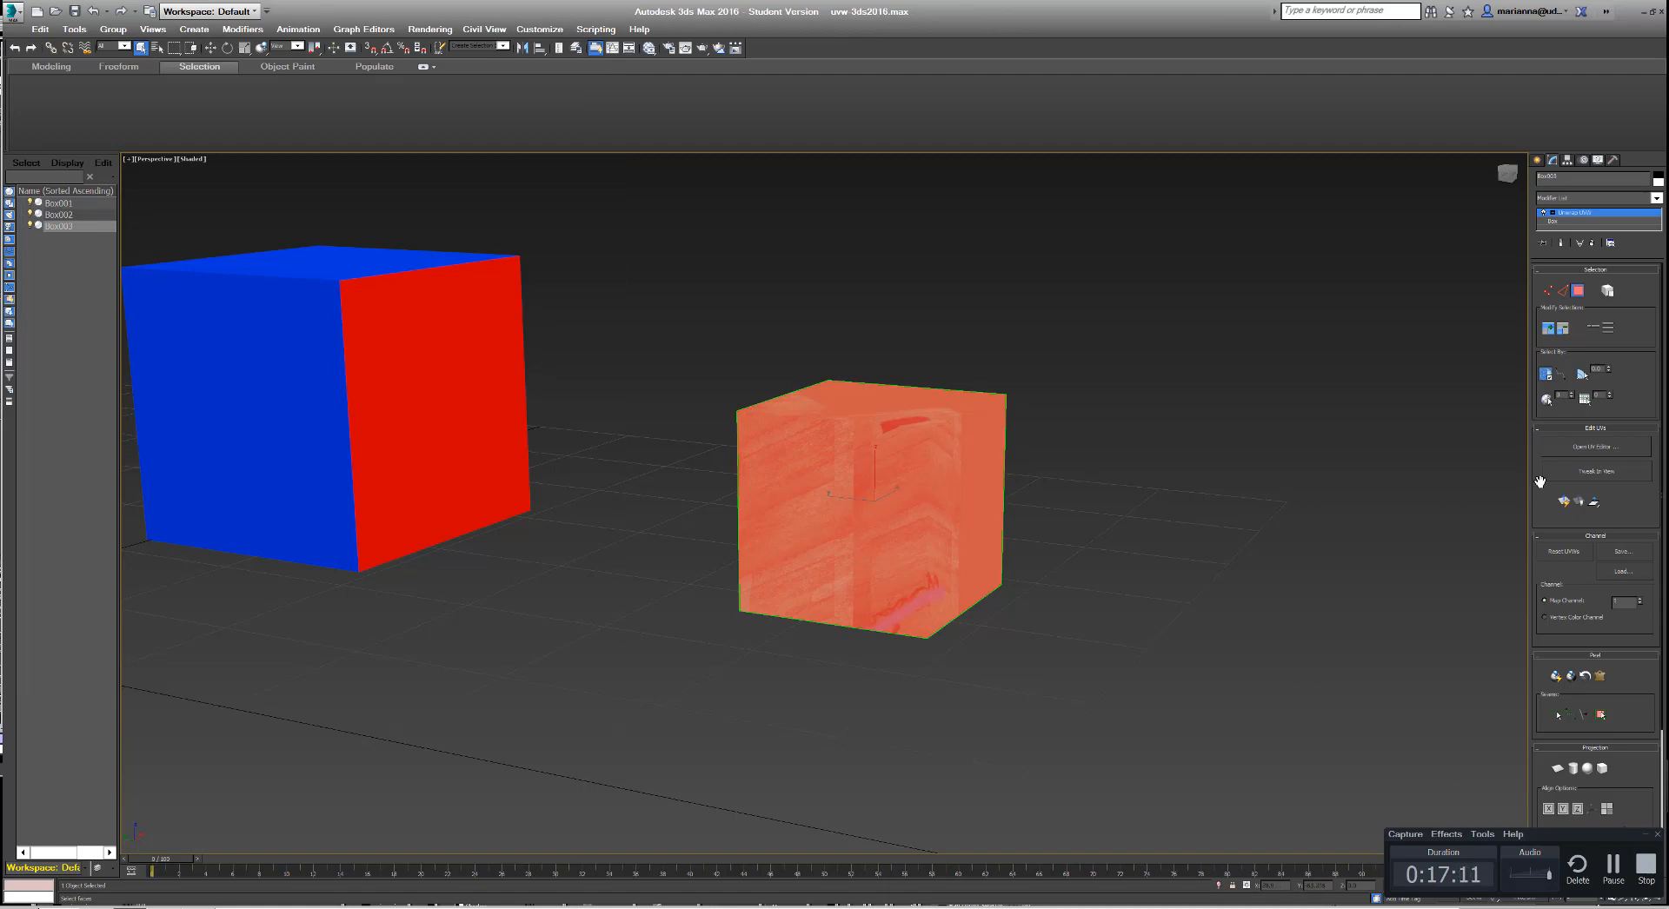
Step: Leave polygon selection on the small box and reset its UVWs to discard the planar mapping
left_click(668, 533)
left_click(782, 544)
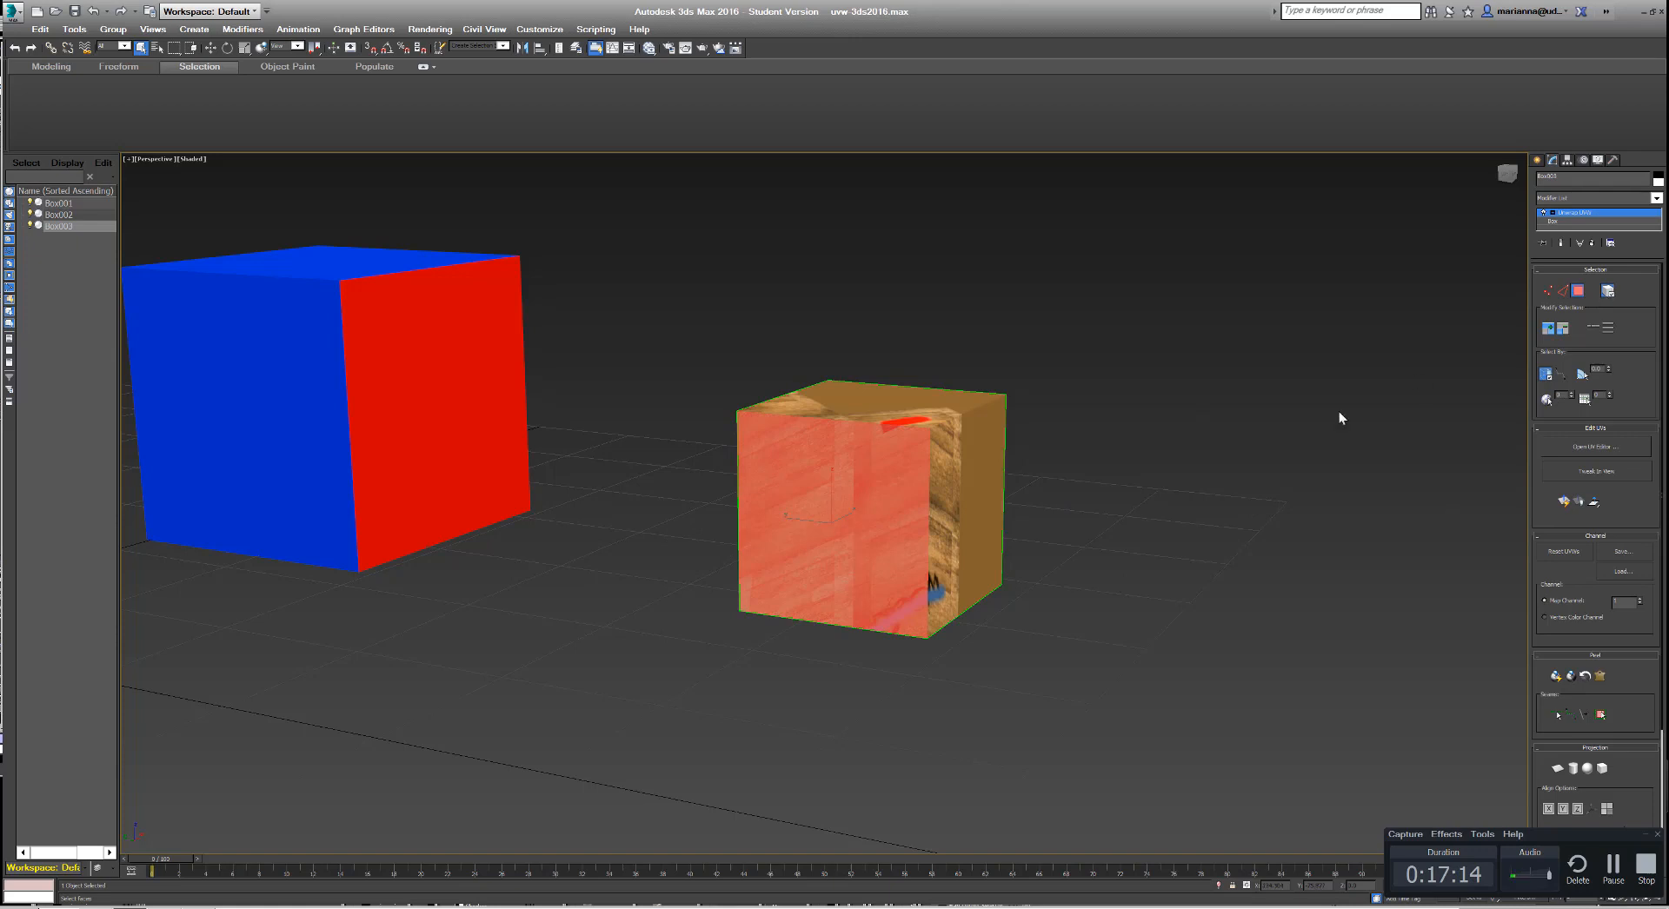
left_click(1579, 293)
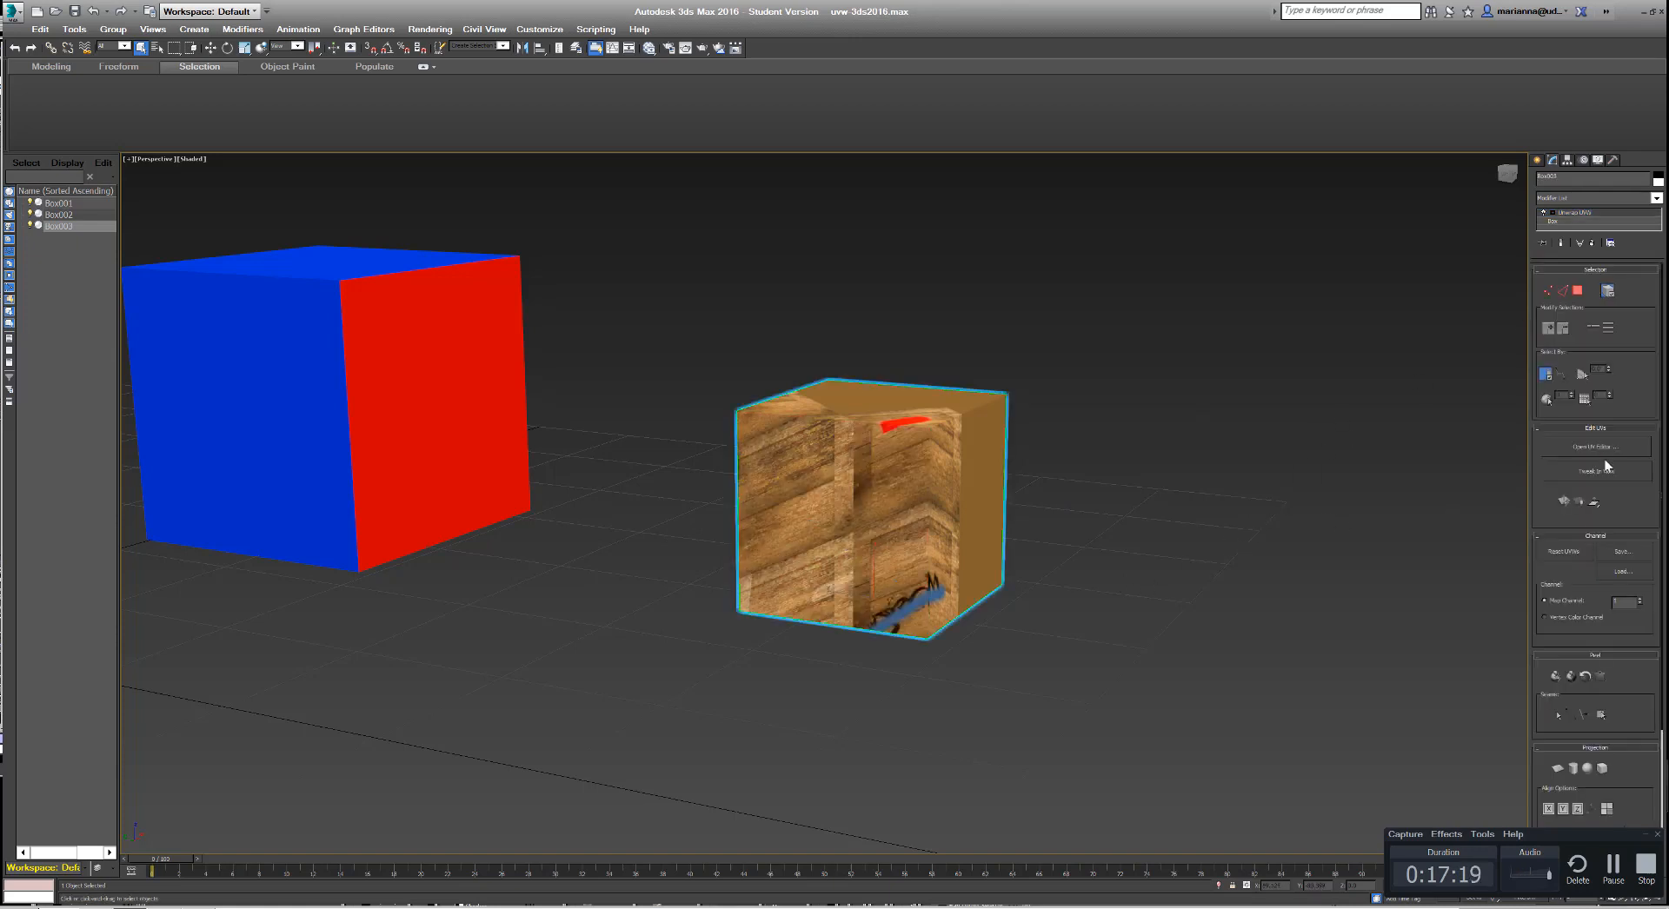
left_click(1576, 551)
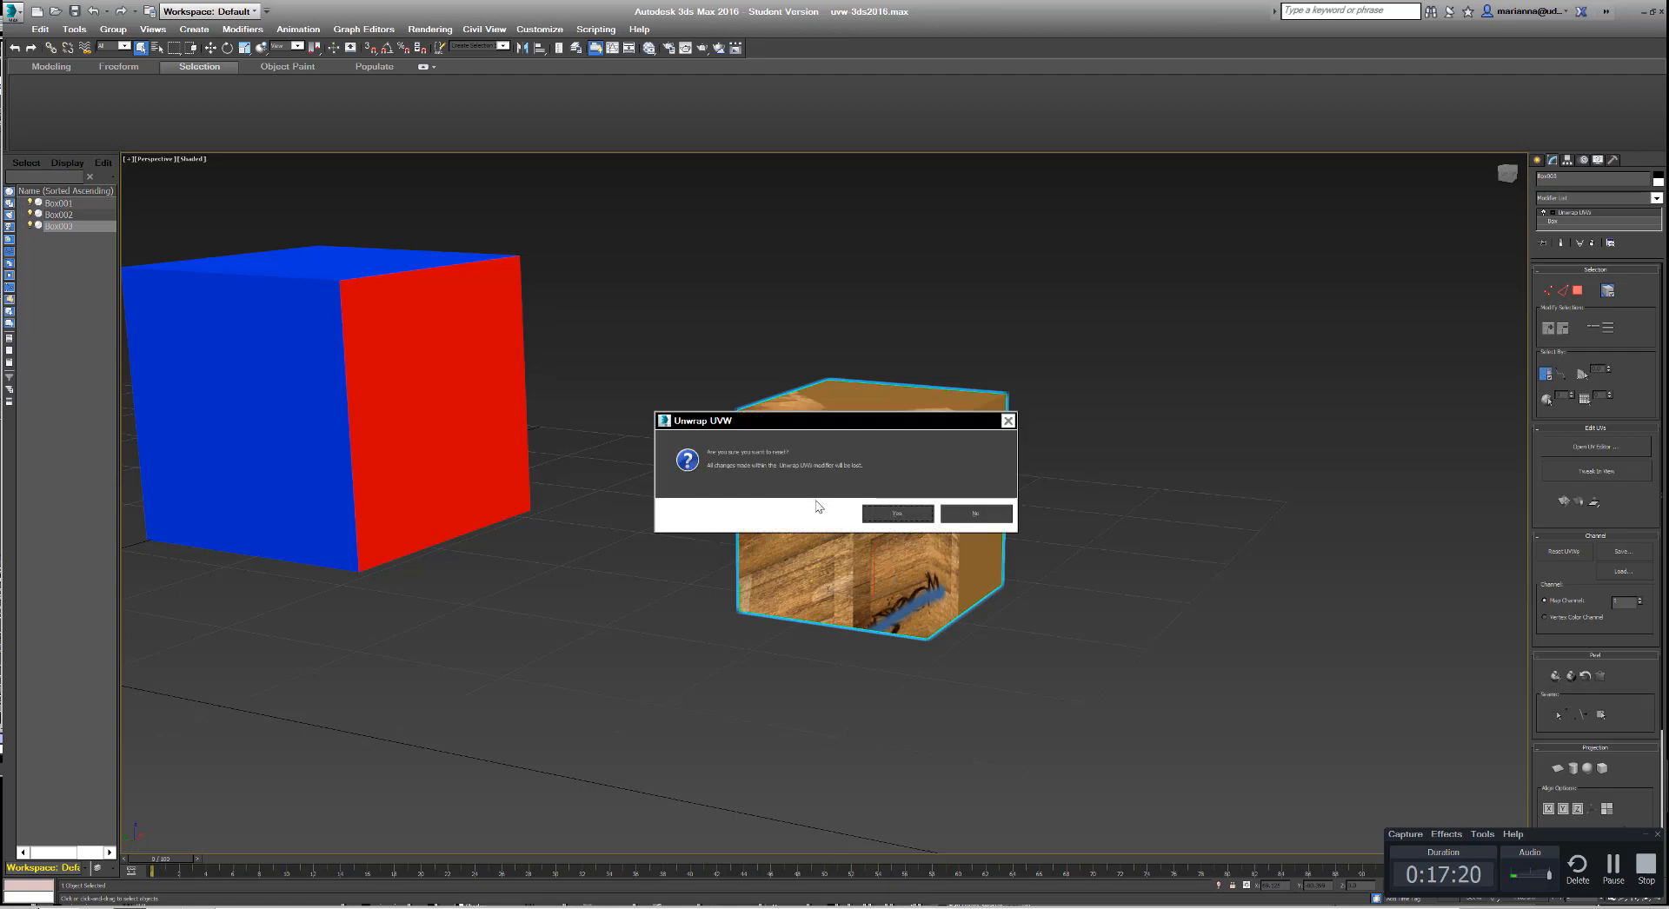
left_click(896, 510)
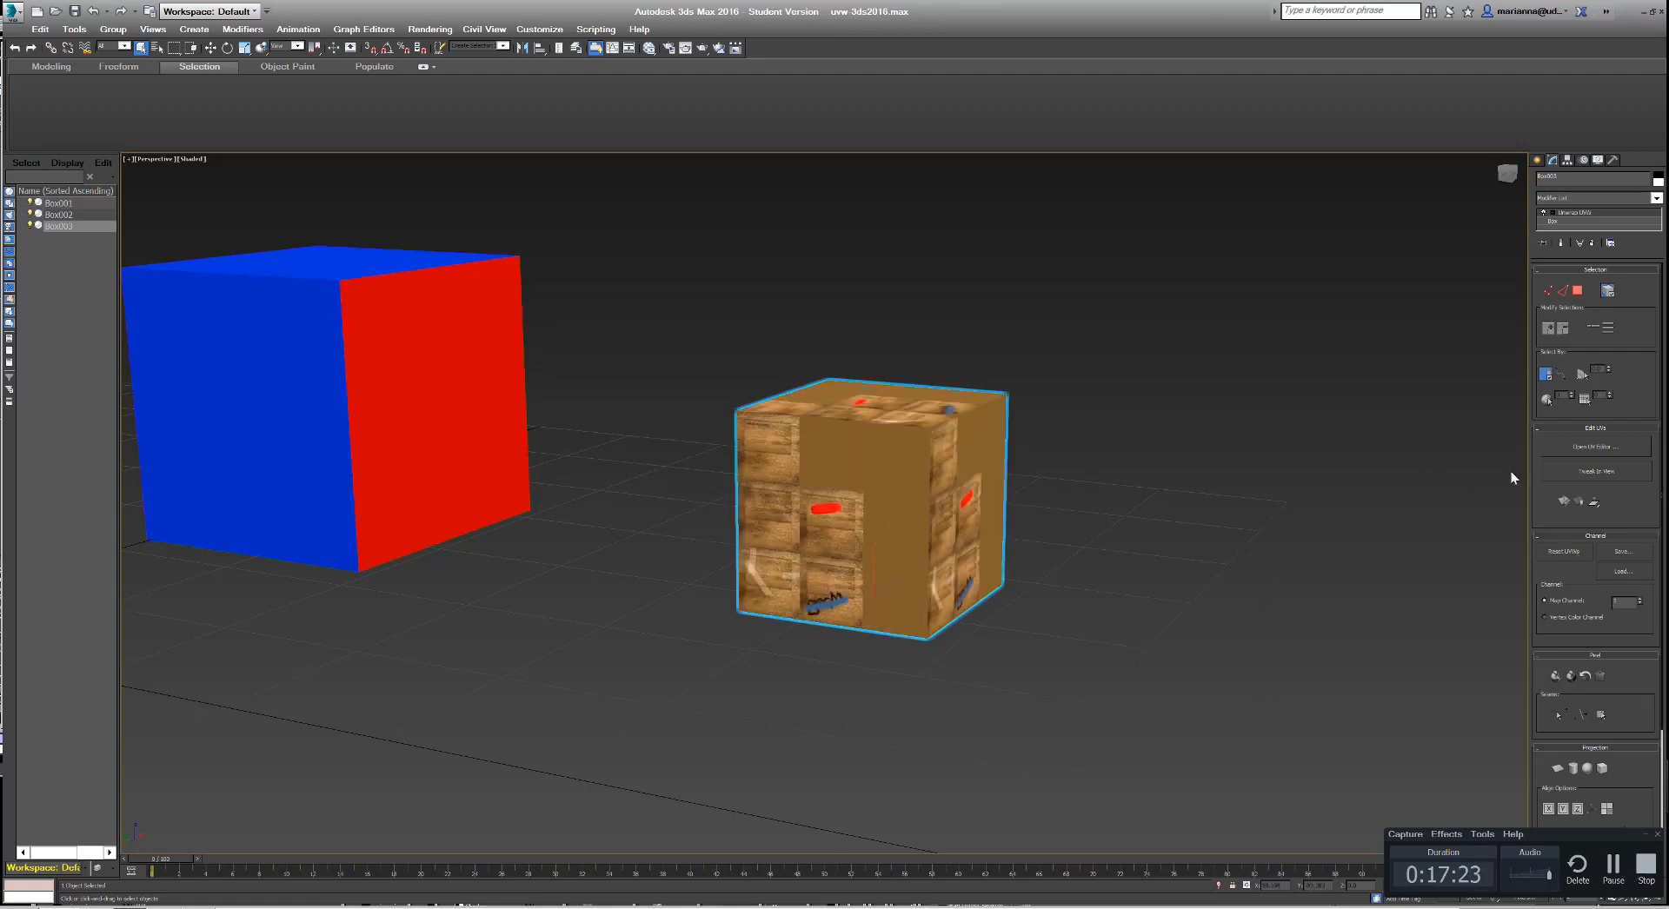
Step: Reopen the UV editor and select all polygons of the small box
left_click(1593, 447)
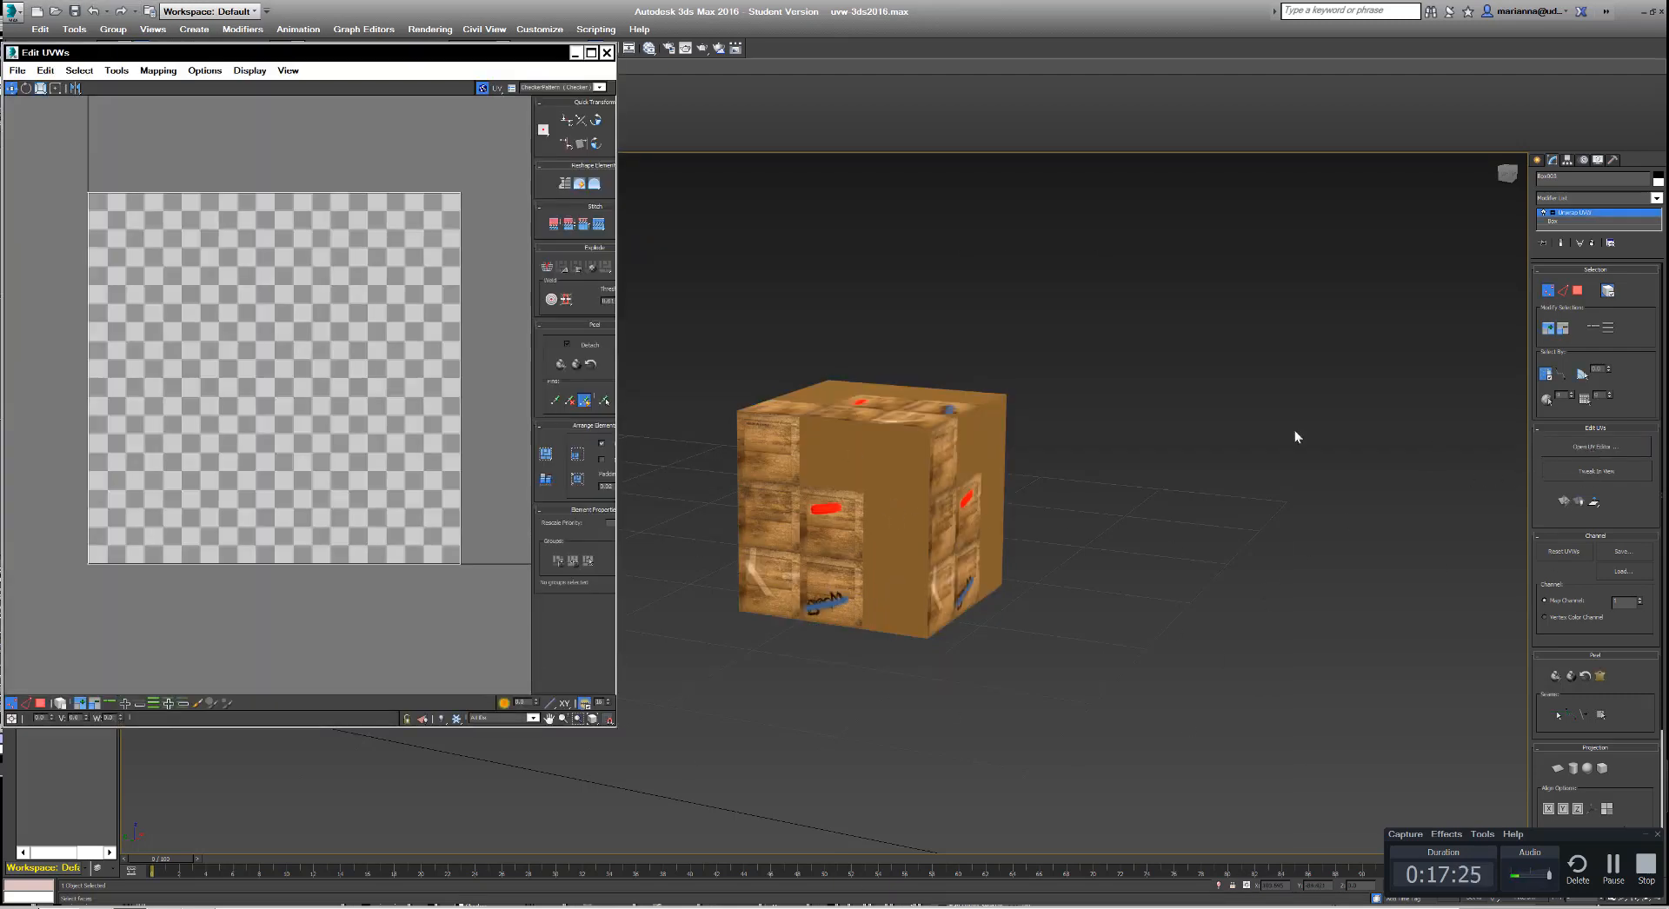
left_click(1580, 502)
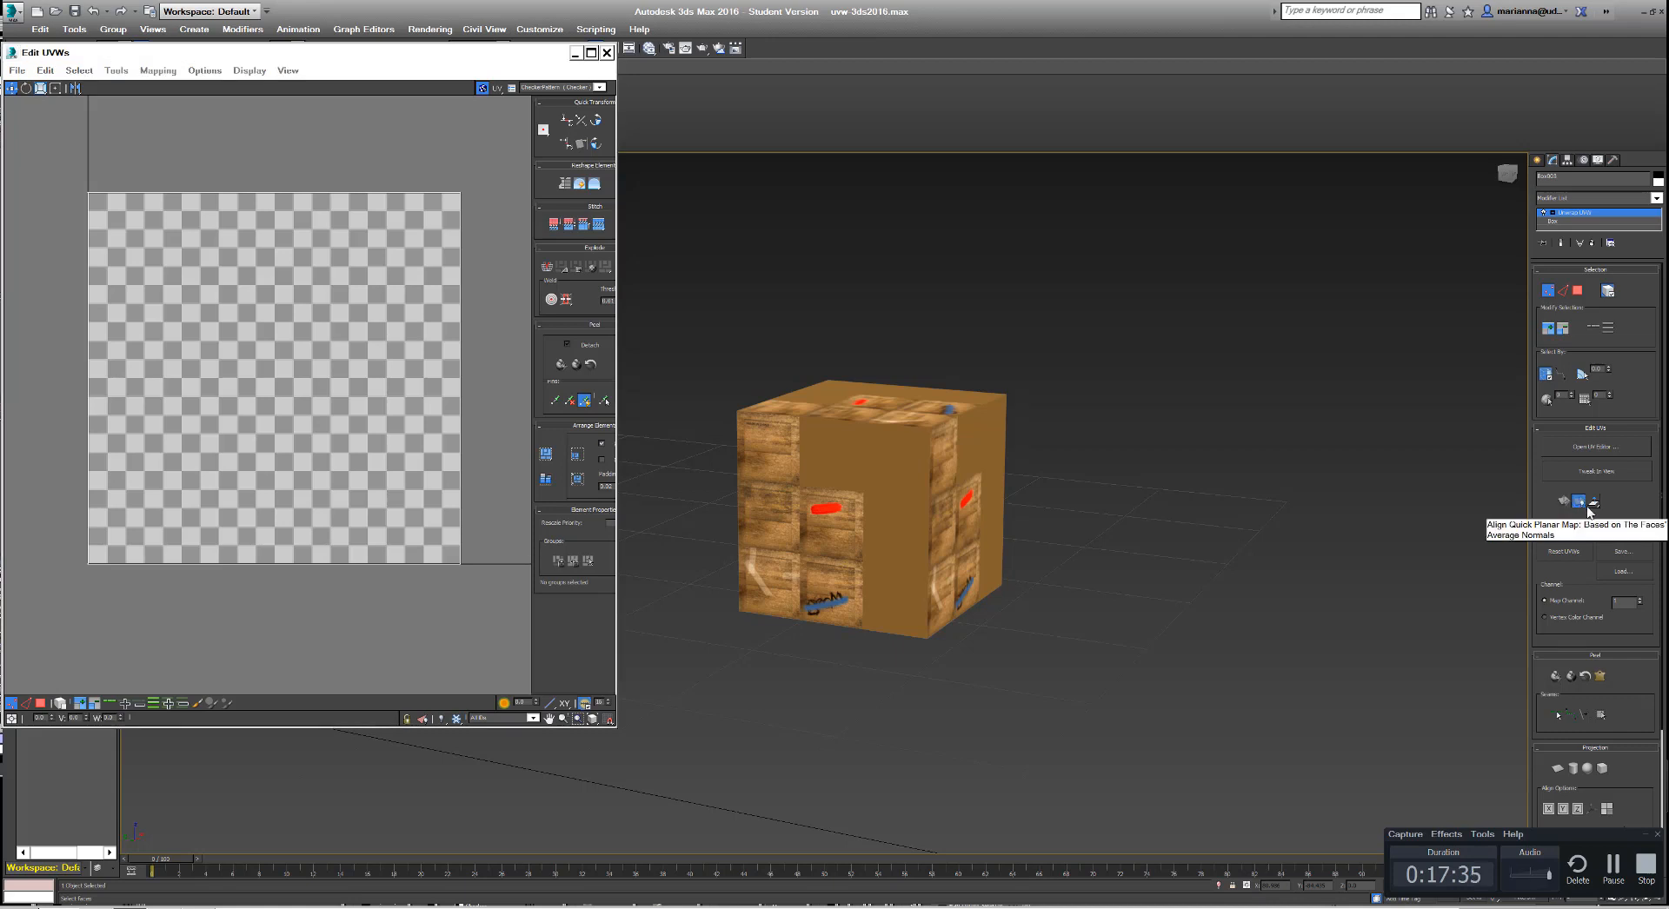
left_click(1578, 505)
left_click(1592, 502)
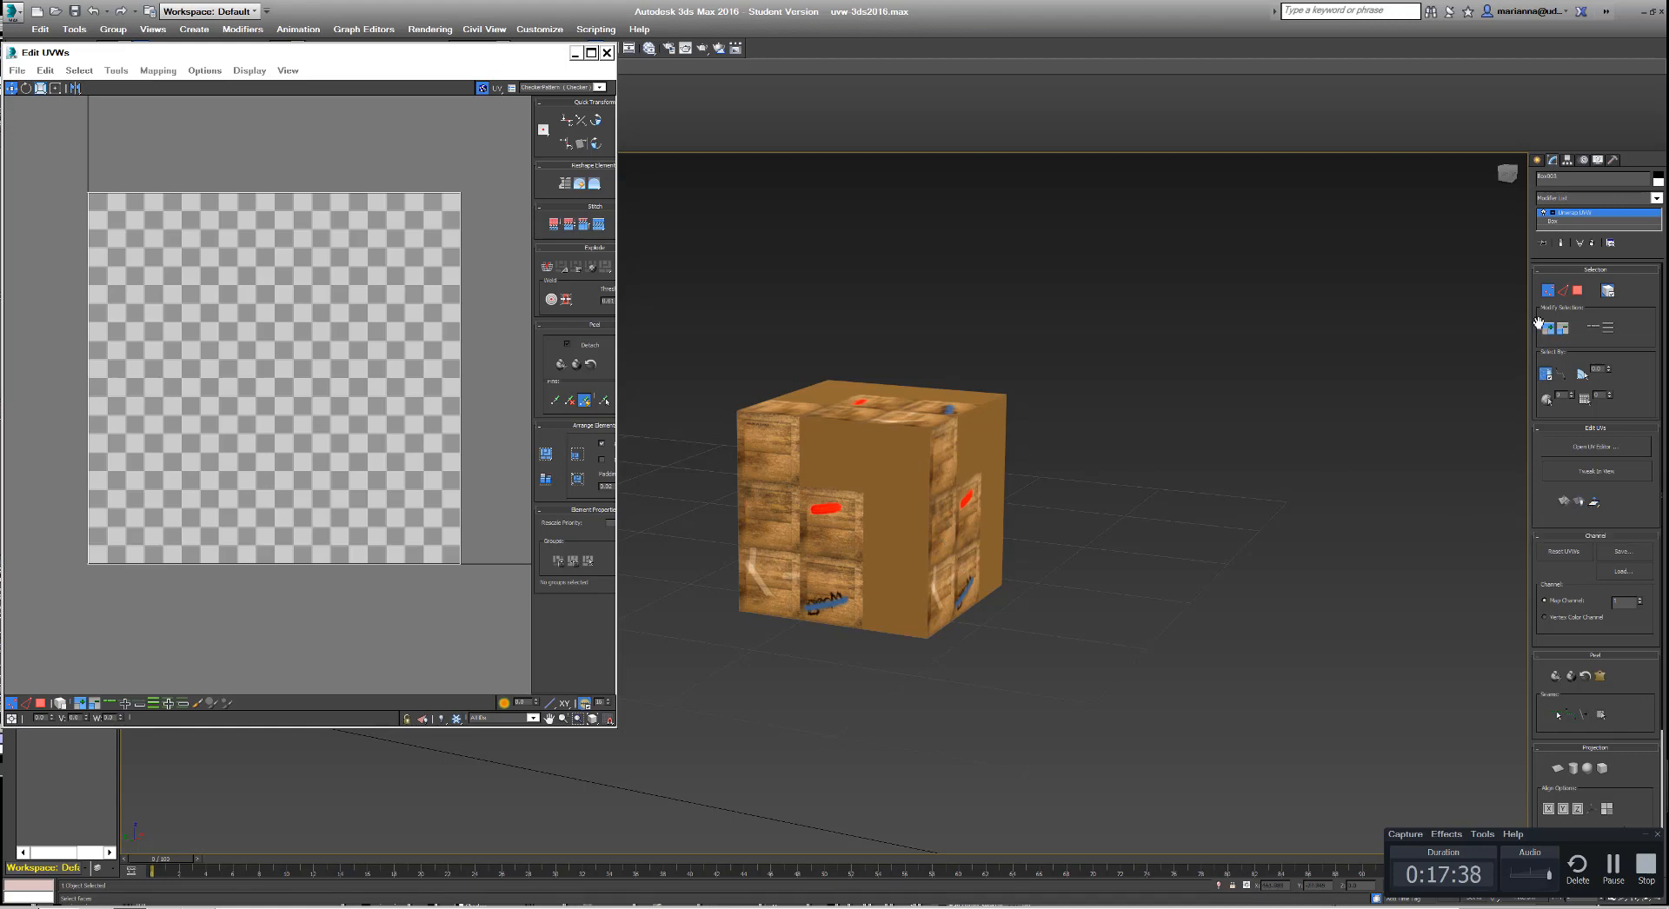
left_click(1551, 292)
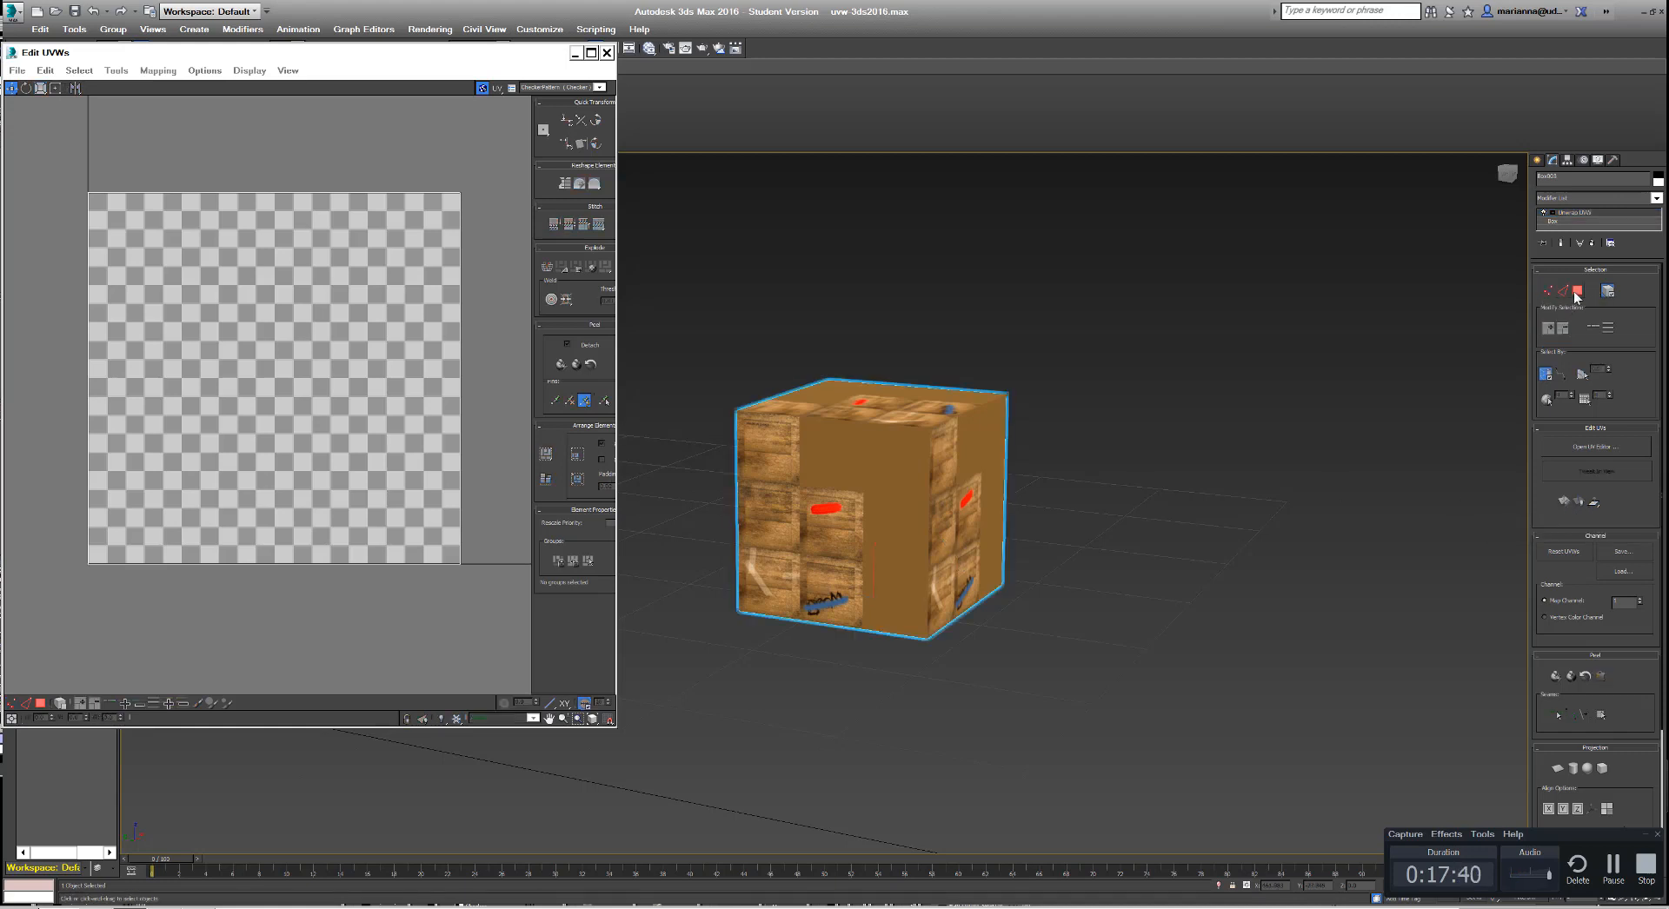
left_click(1576, 292)
key("ctrl+a")
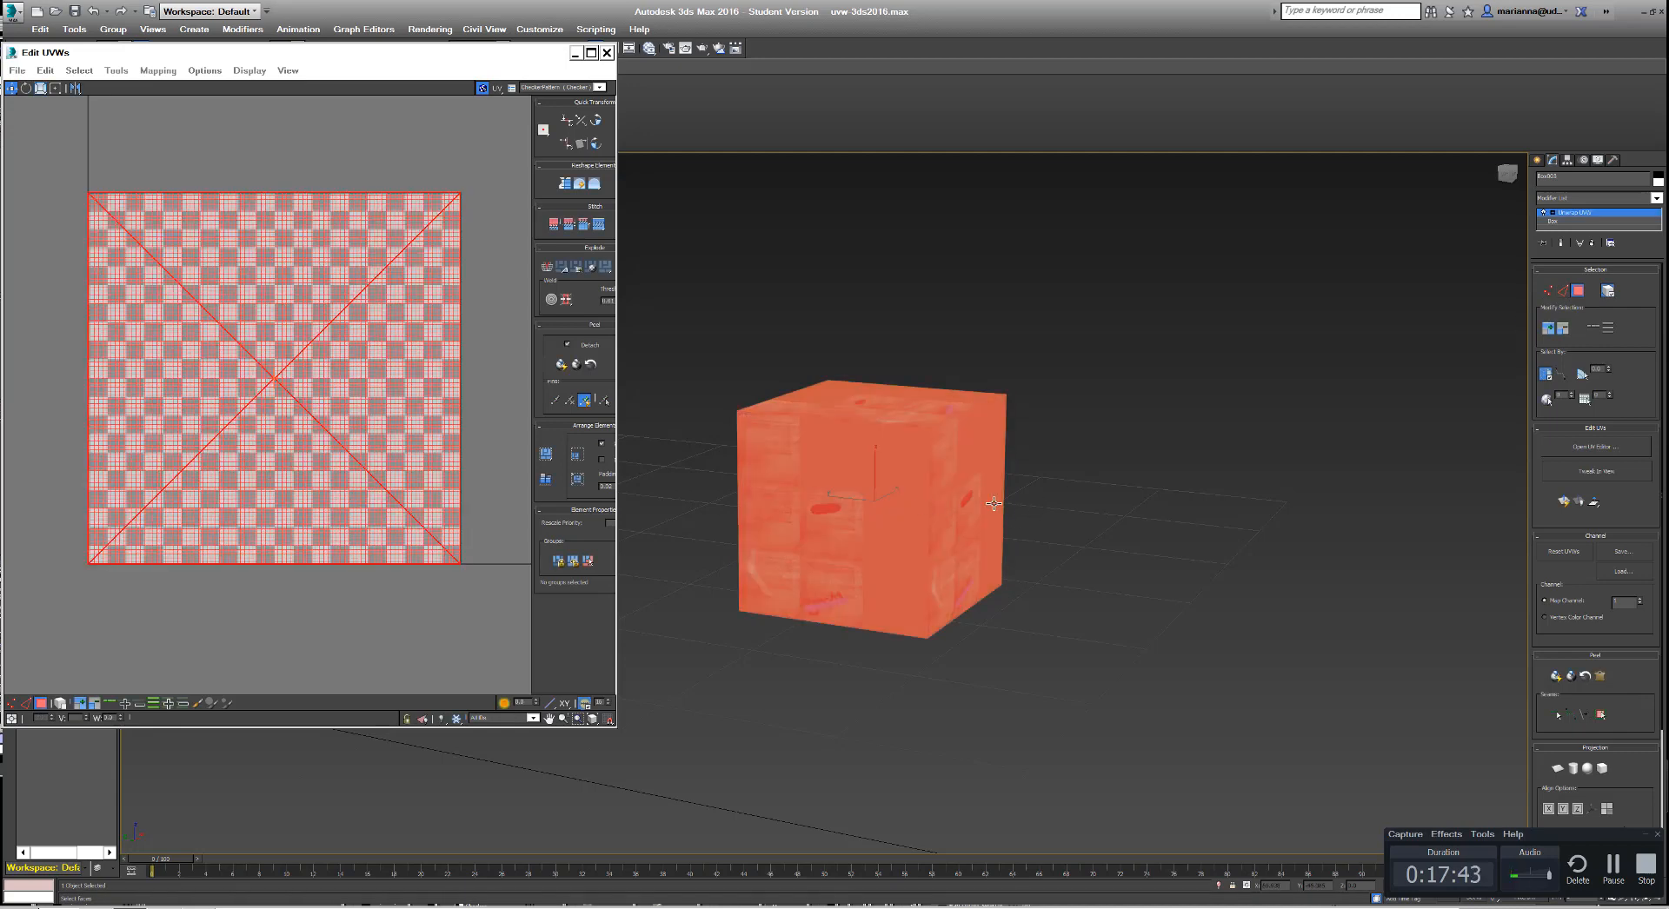
Step: Enlarge and reposition the UV editor window, and show the crate-unwrap.jpg map as its background instead of the checker pattern
scroll(225, 424, "down", 3)
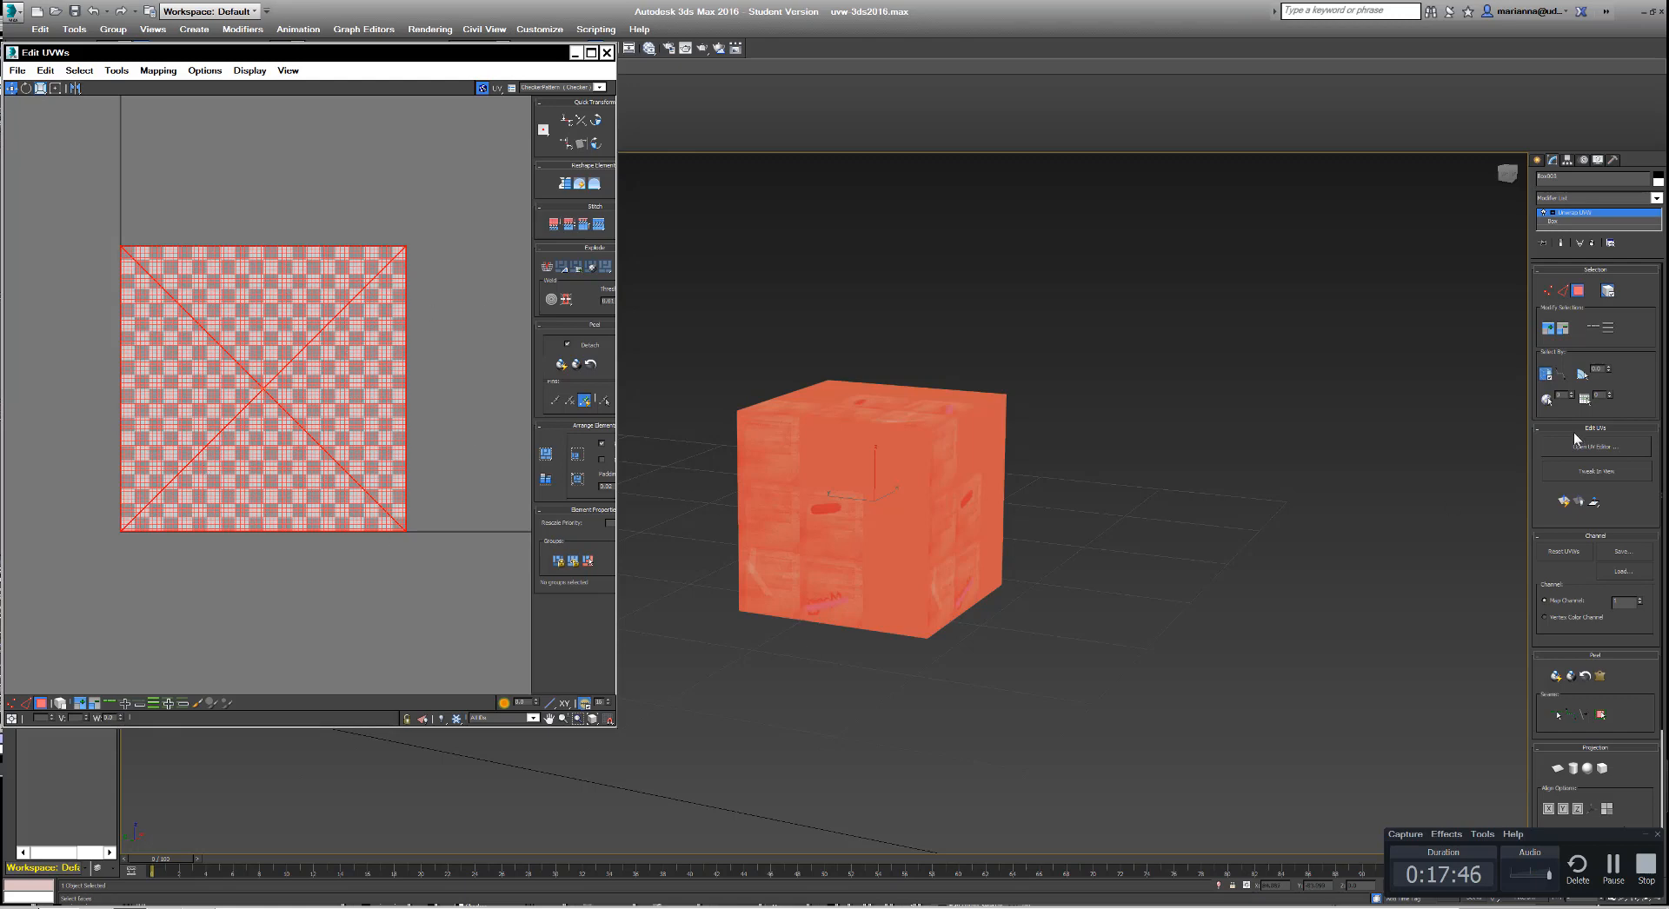
left_click(615, 734)
left_click_drag(616, 729, 725, 821)
left_click(426, 473)
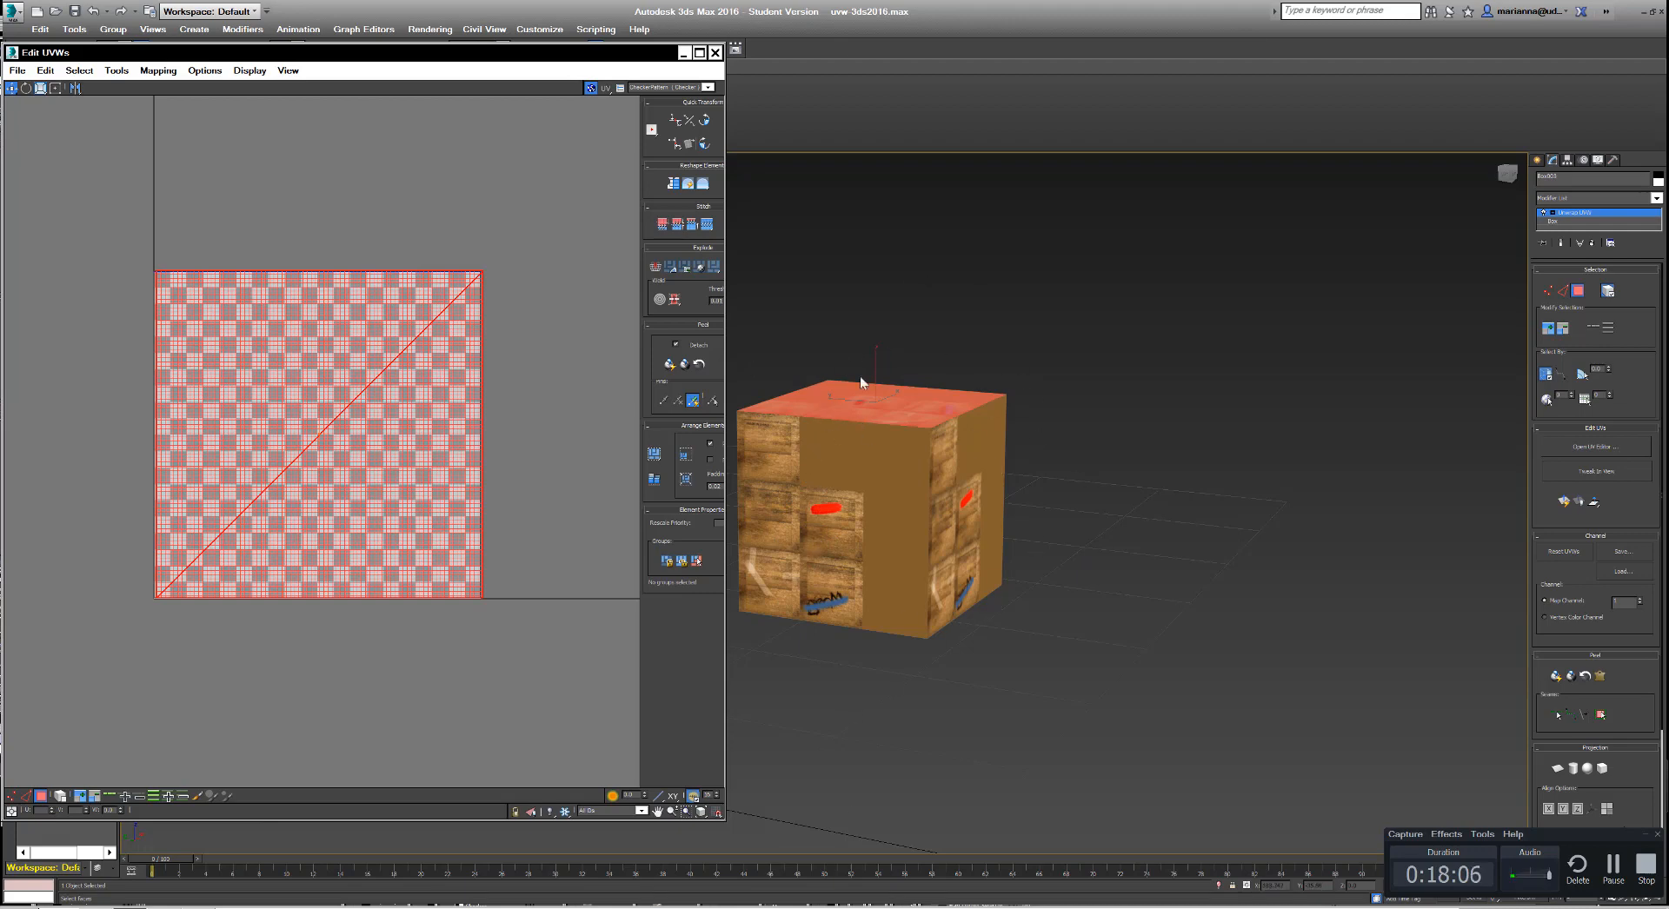
left_click(709, 87)
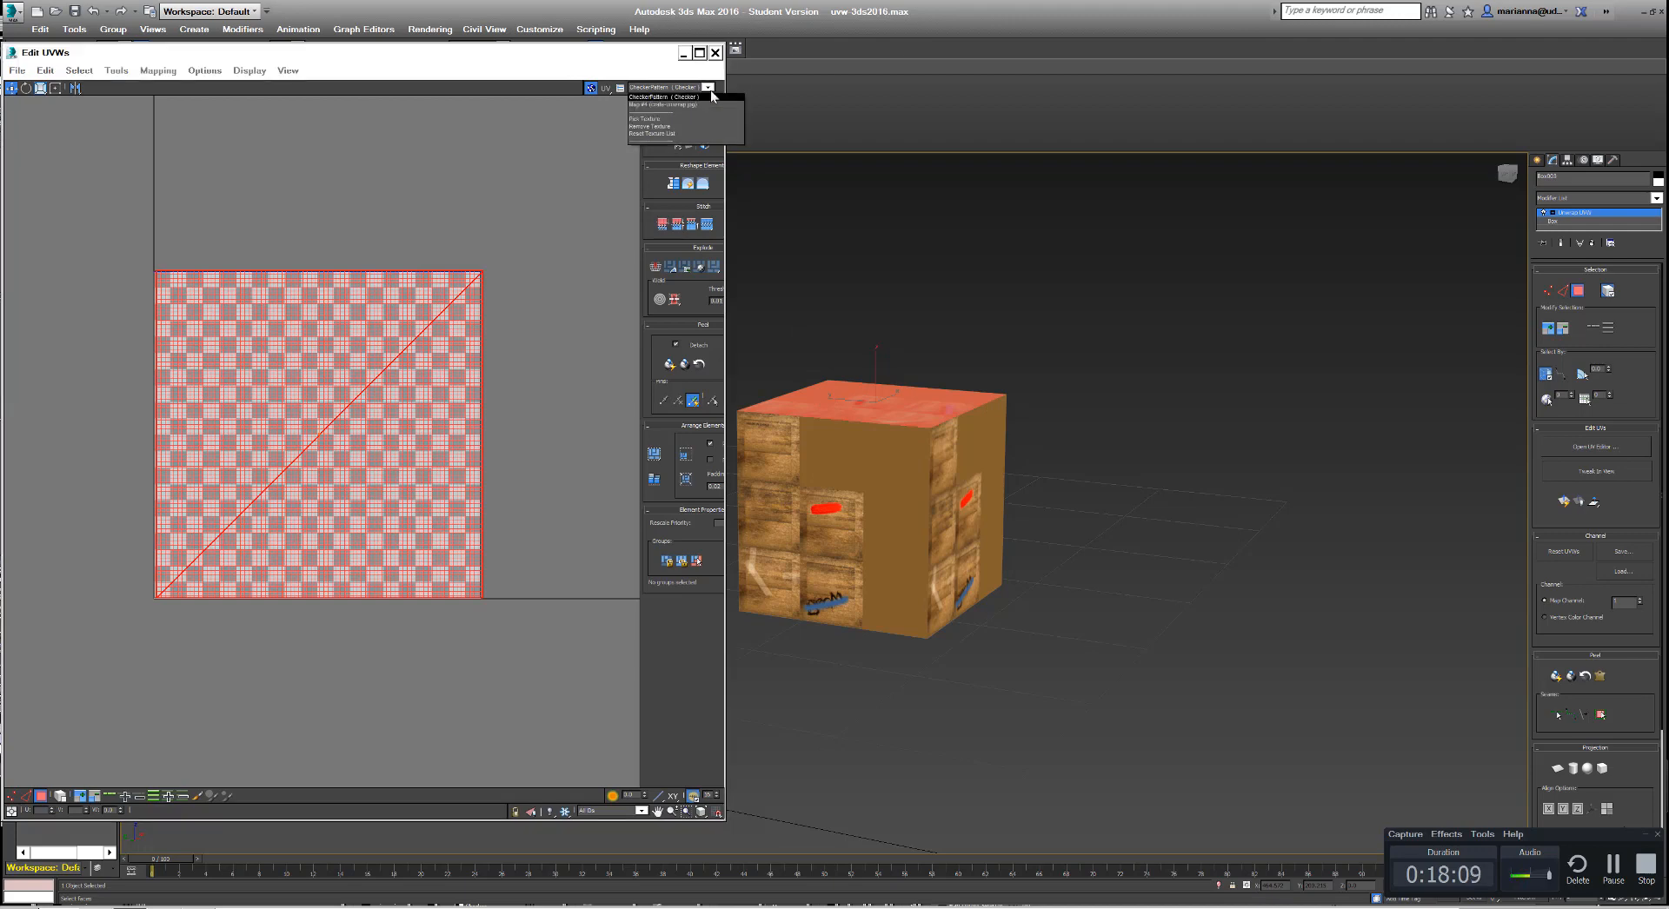
left_click(649, 103)
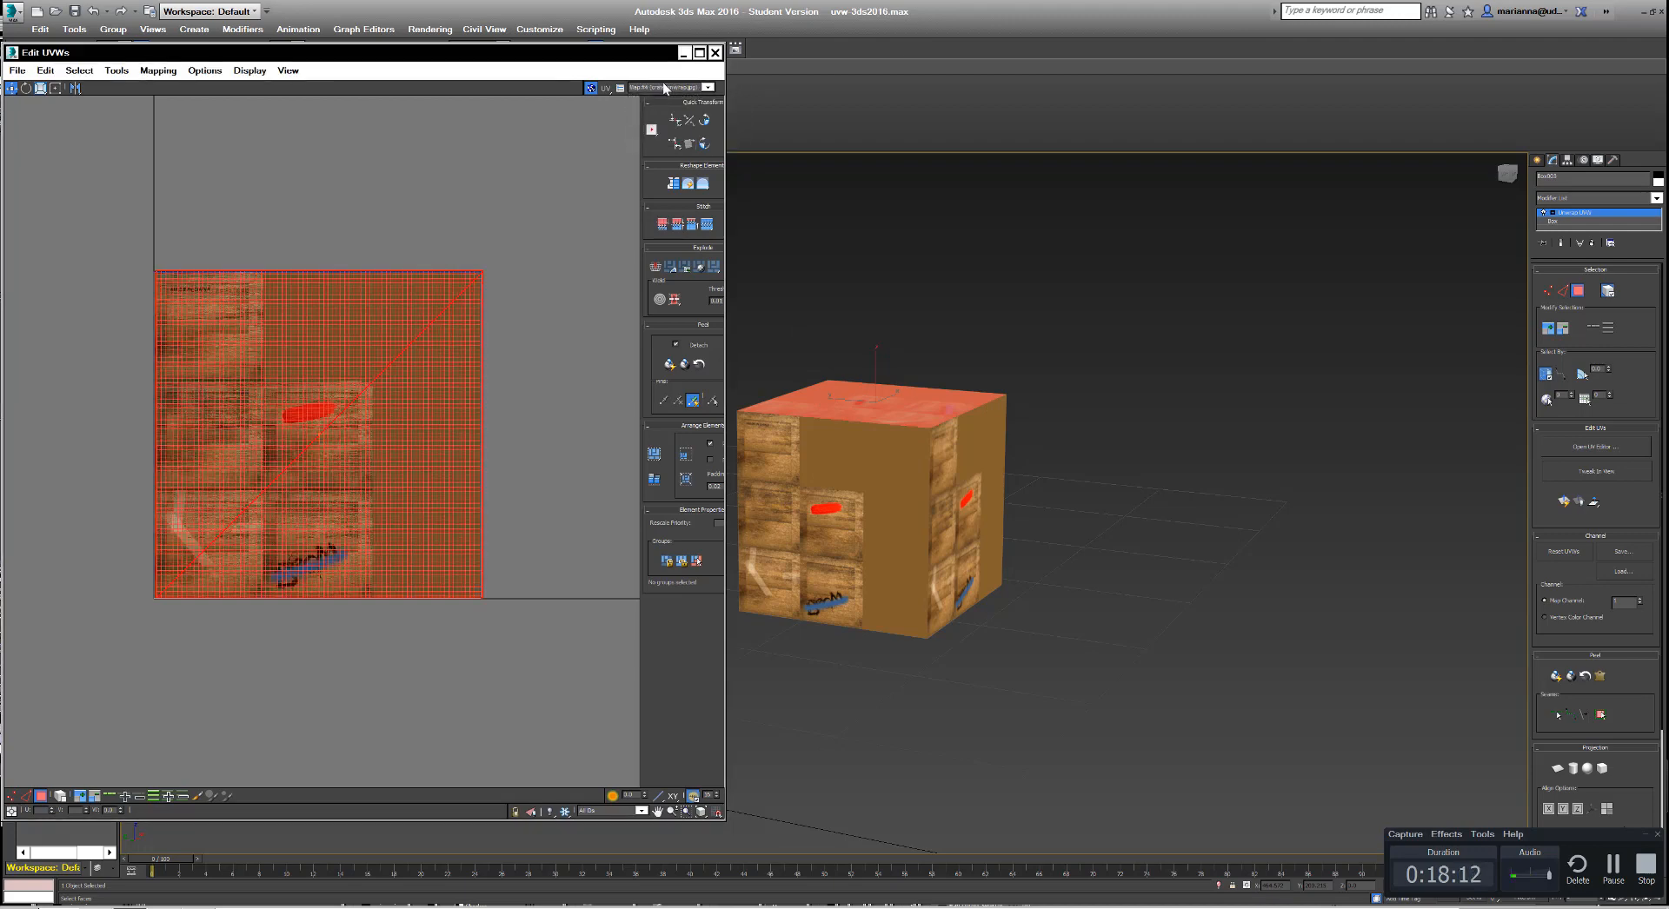
left_click(707, 88)
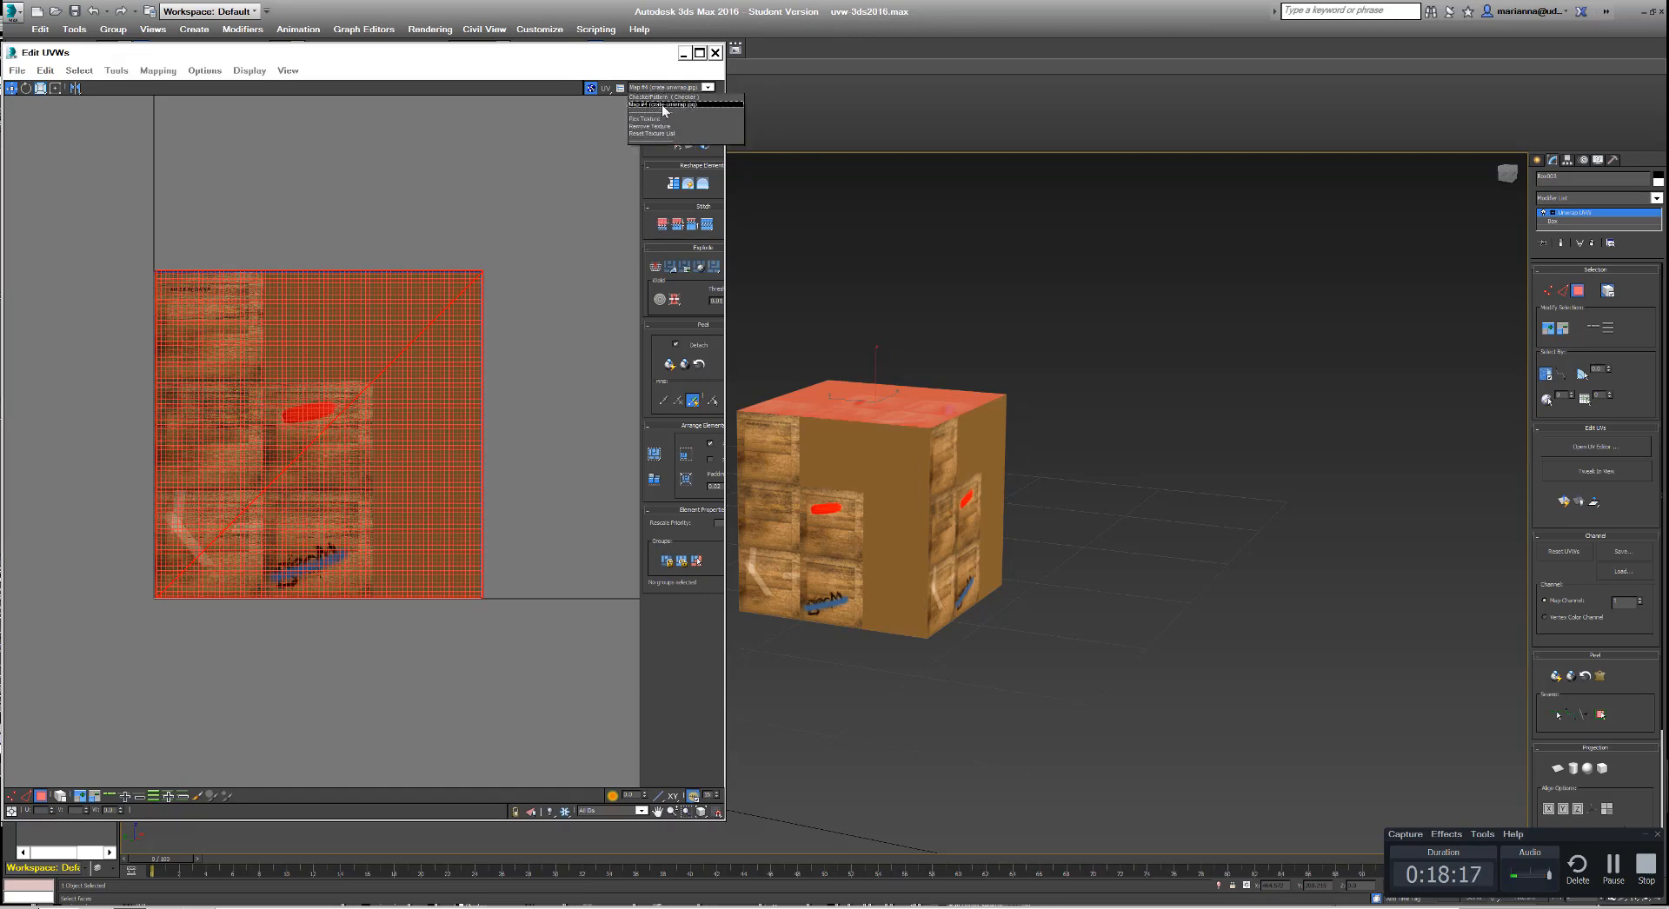
left_click(660, 104)
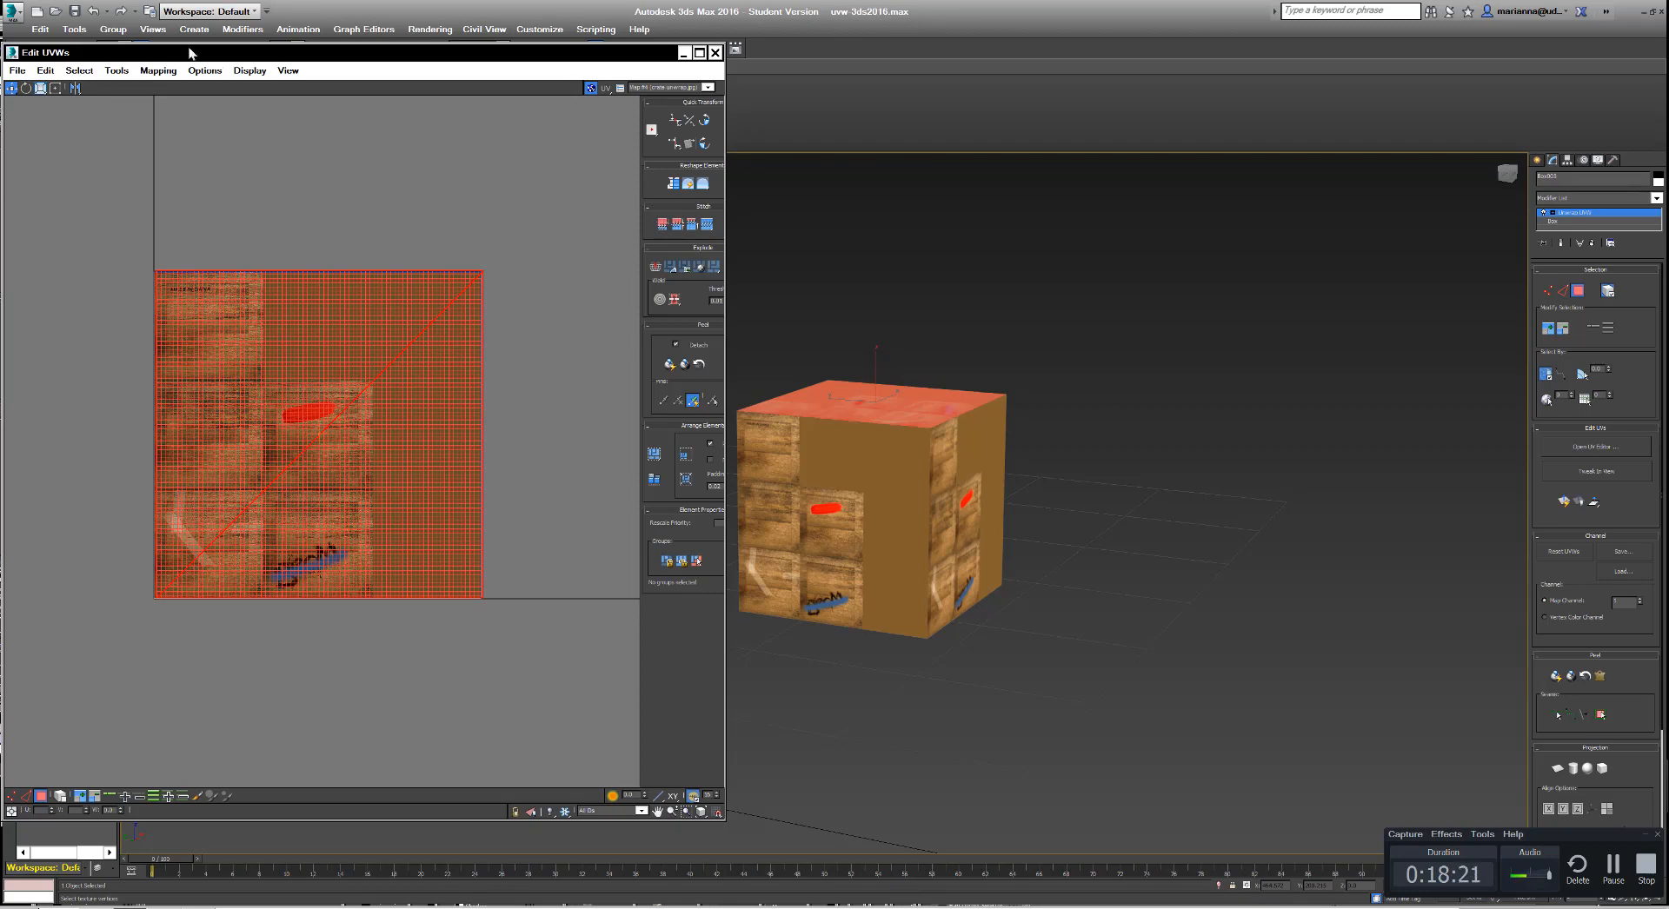
left_click_drag(195, 47, 259, 32)
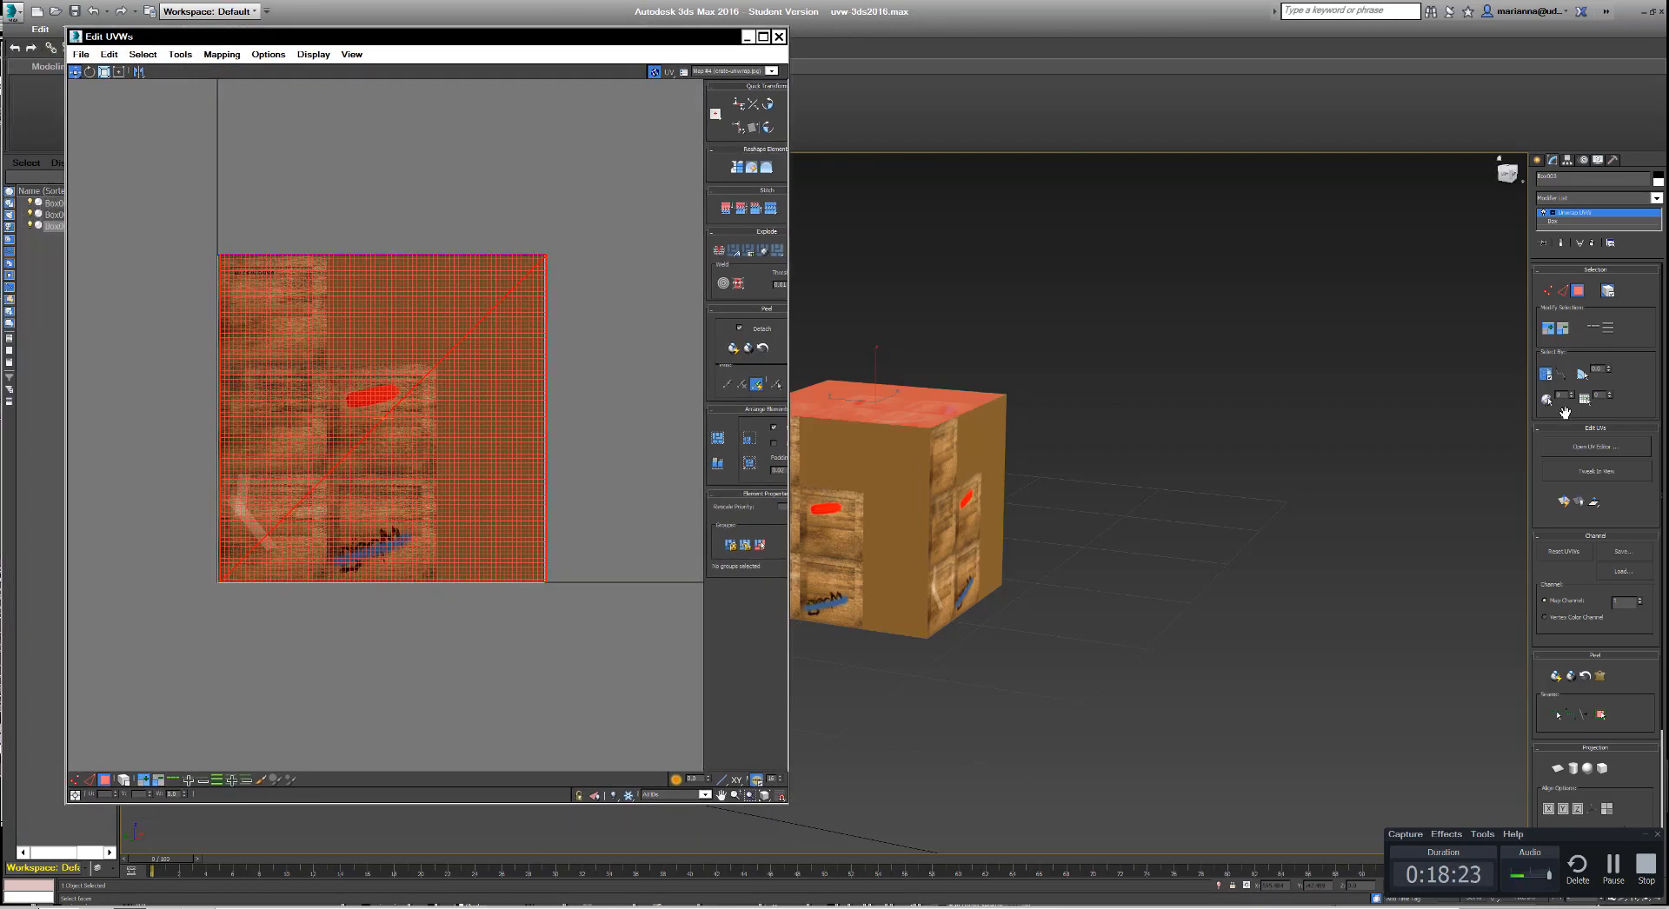
left_click(1593, 450)
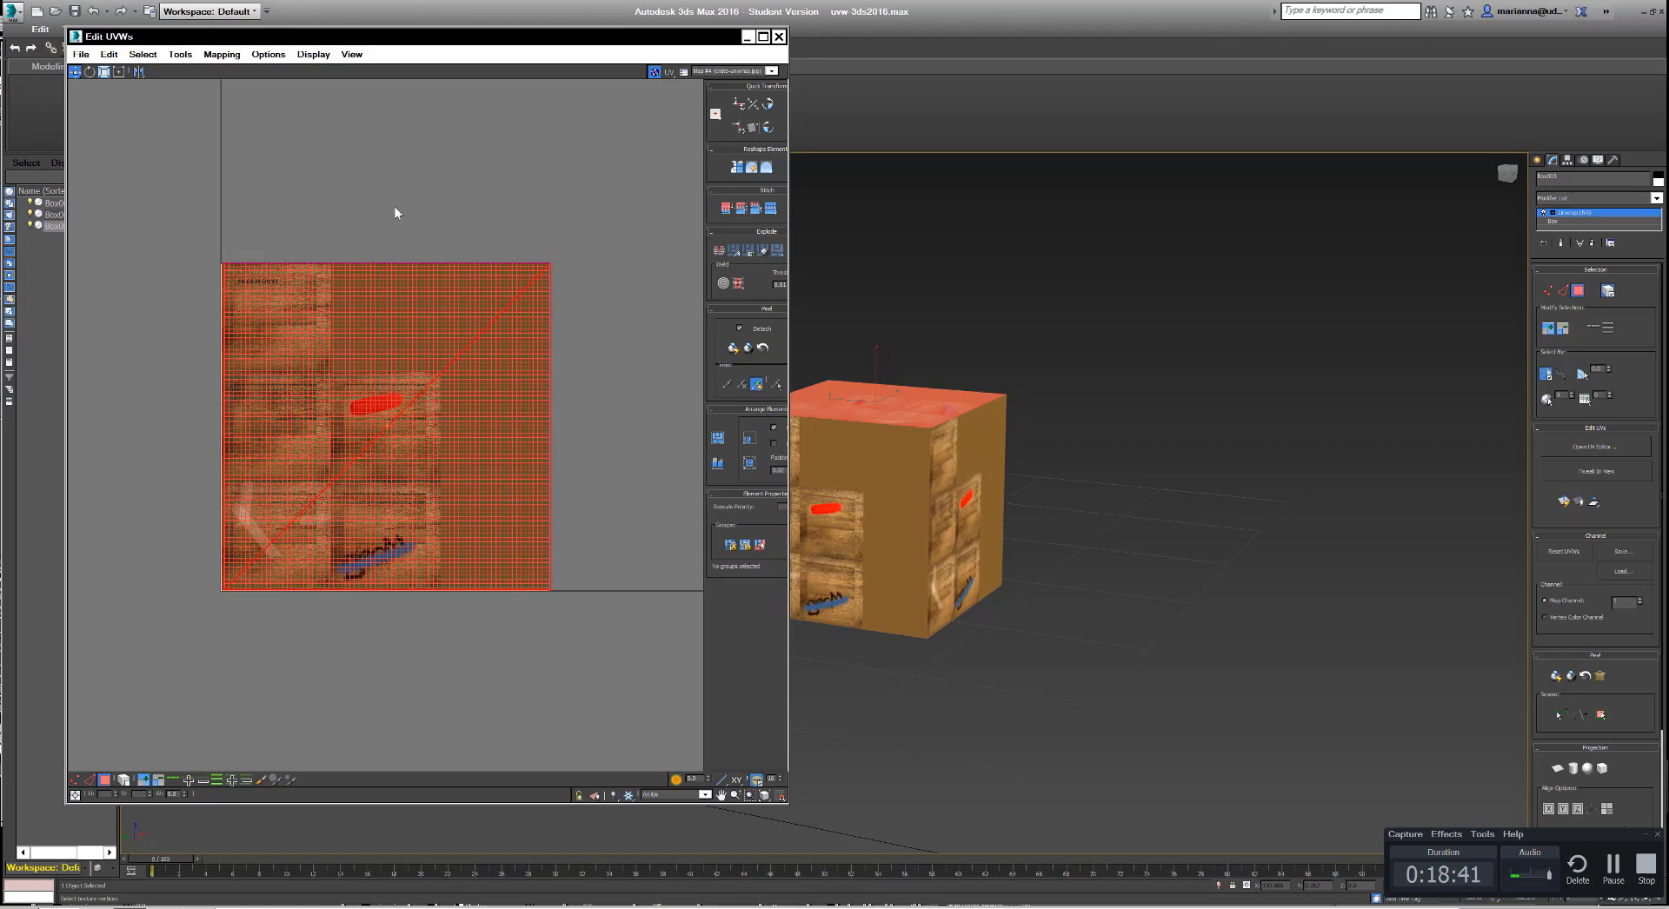
Step: Scale all the small box's UV faces down to one crate panel and move the stack onto the plain panel in the texture's middle row
left_click(104, 72)
left_click_drag(497, 634, 664, 633)
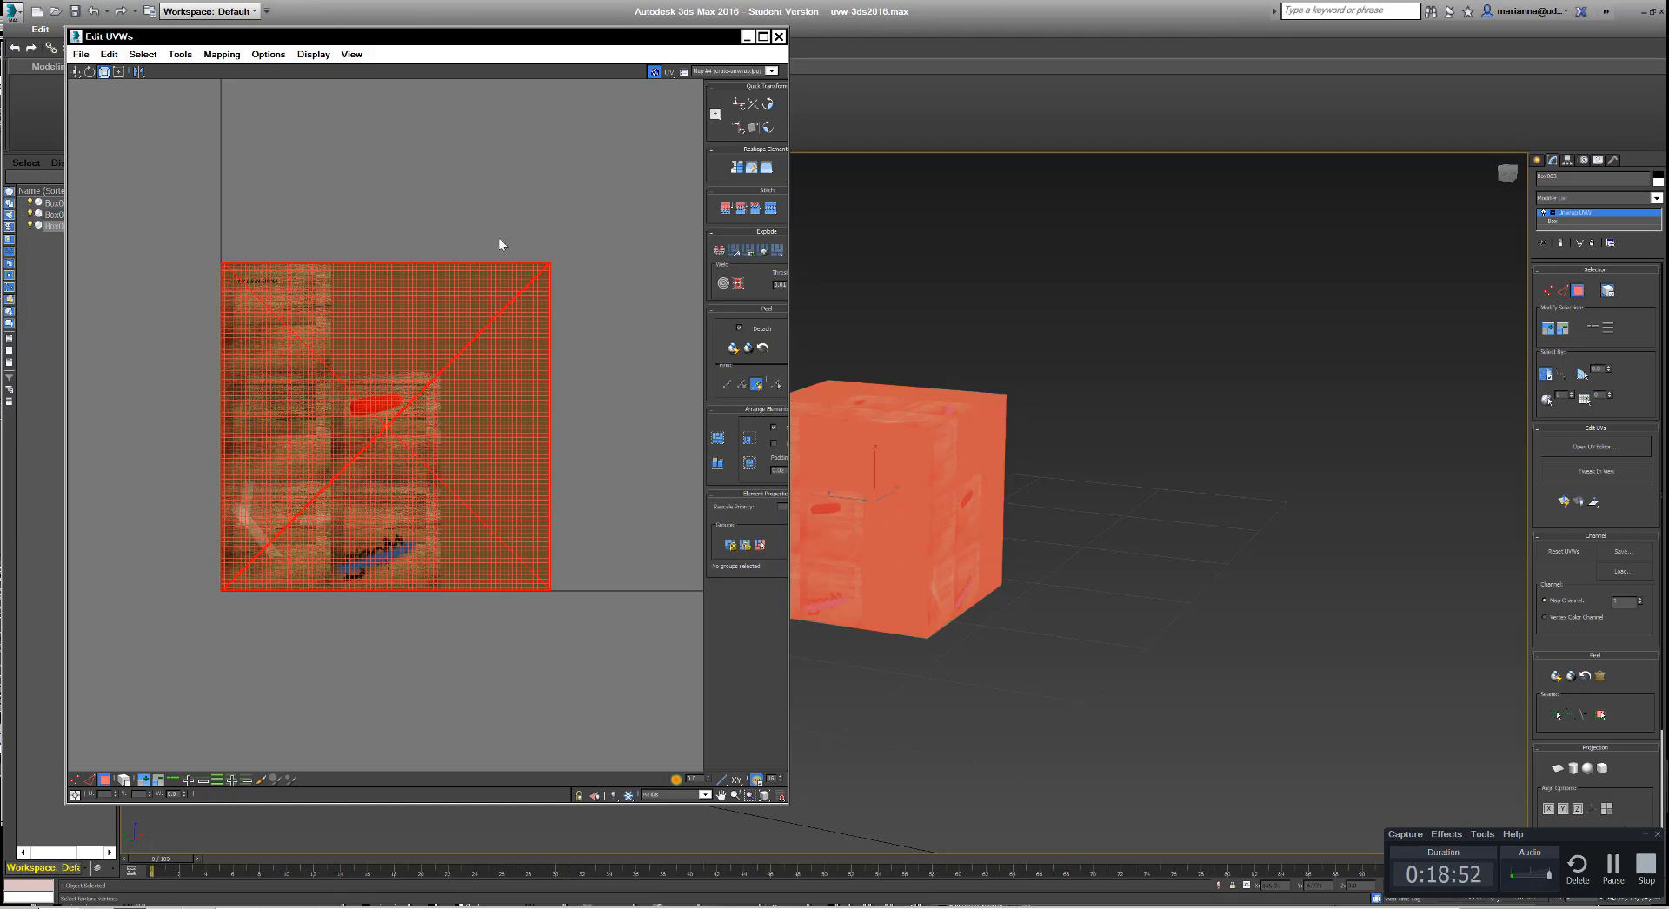
left_click_drag(535, 272, 184, 670)
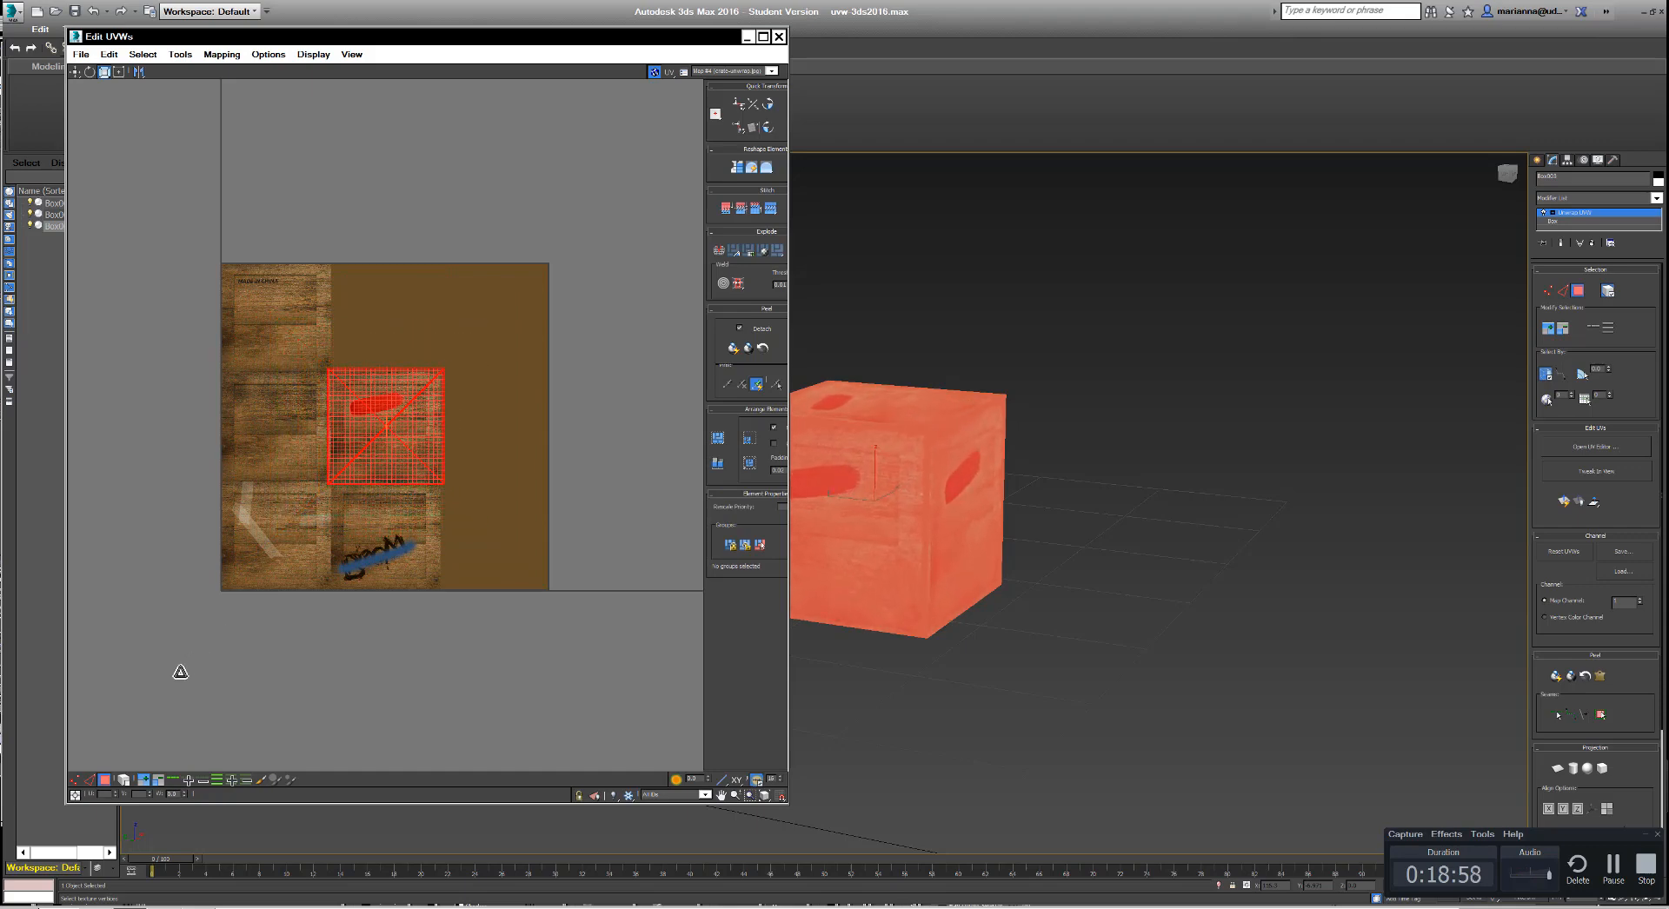
left_click_drag(180, 671, 154, 684)
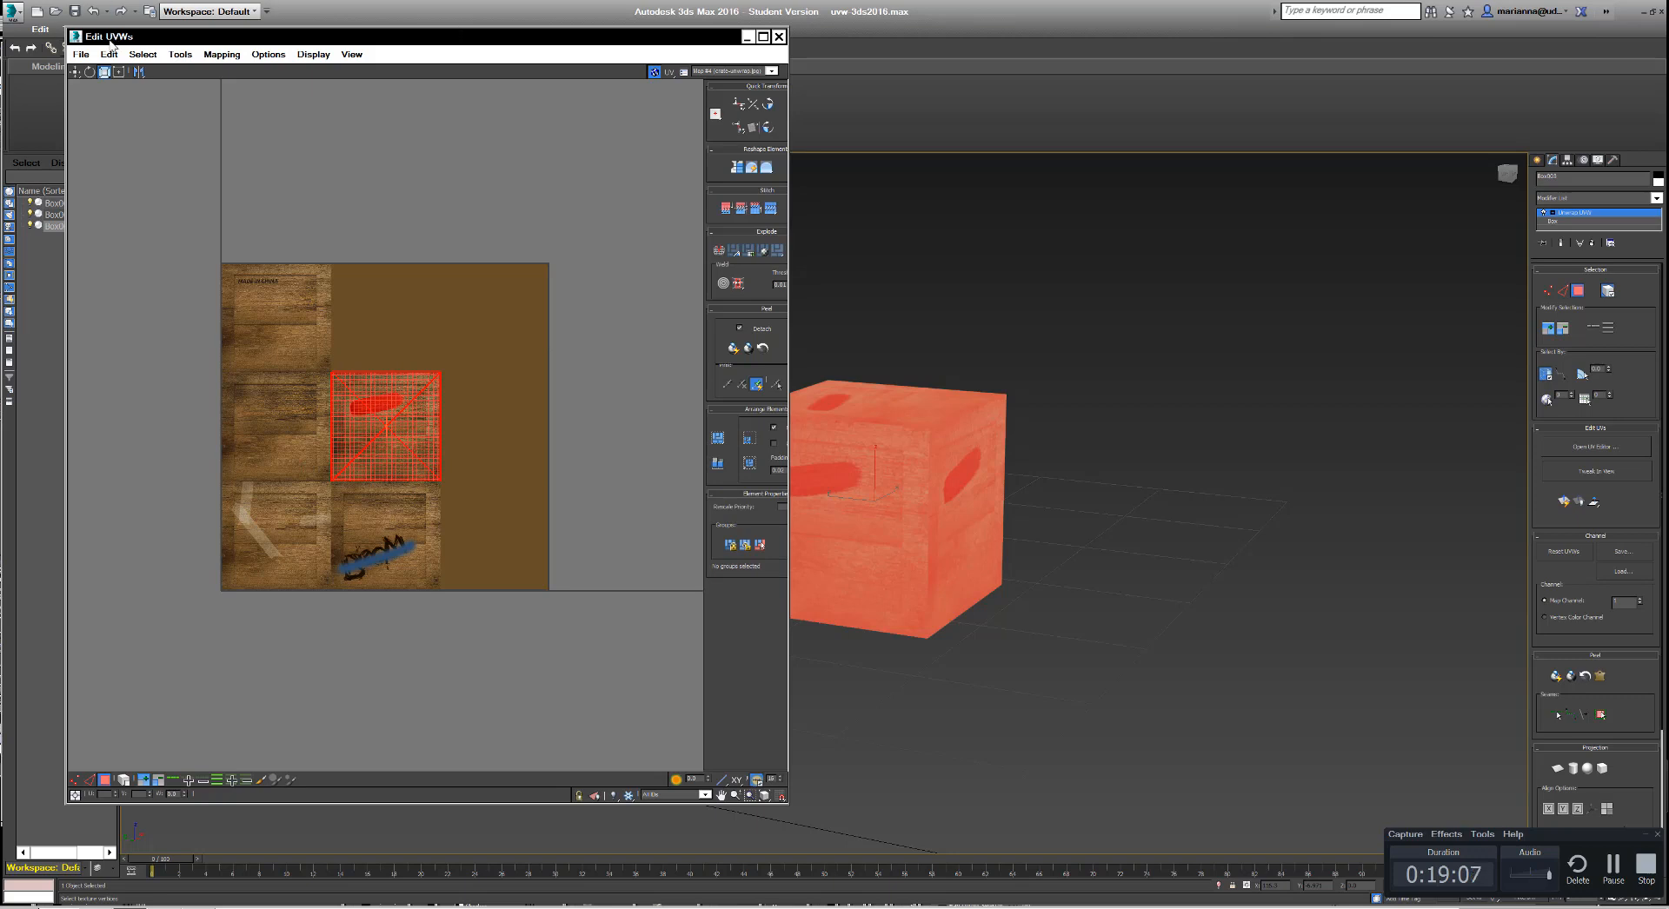
left_click(75, 73)
left_click_drag(398, 442, 297, 442)
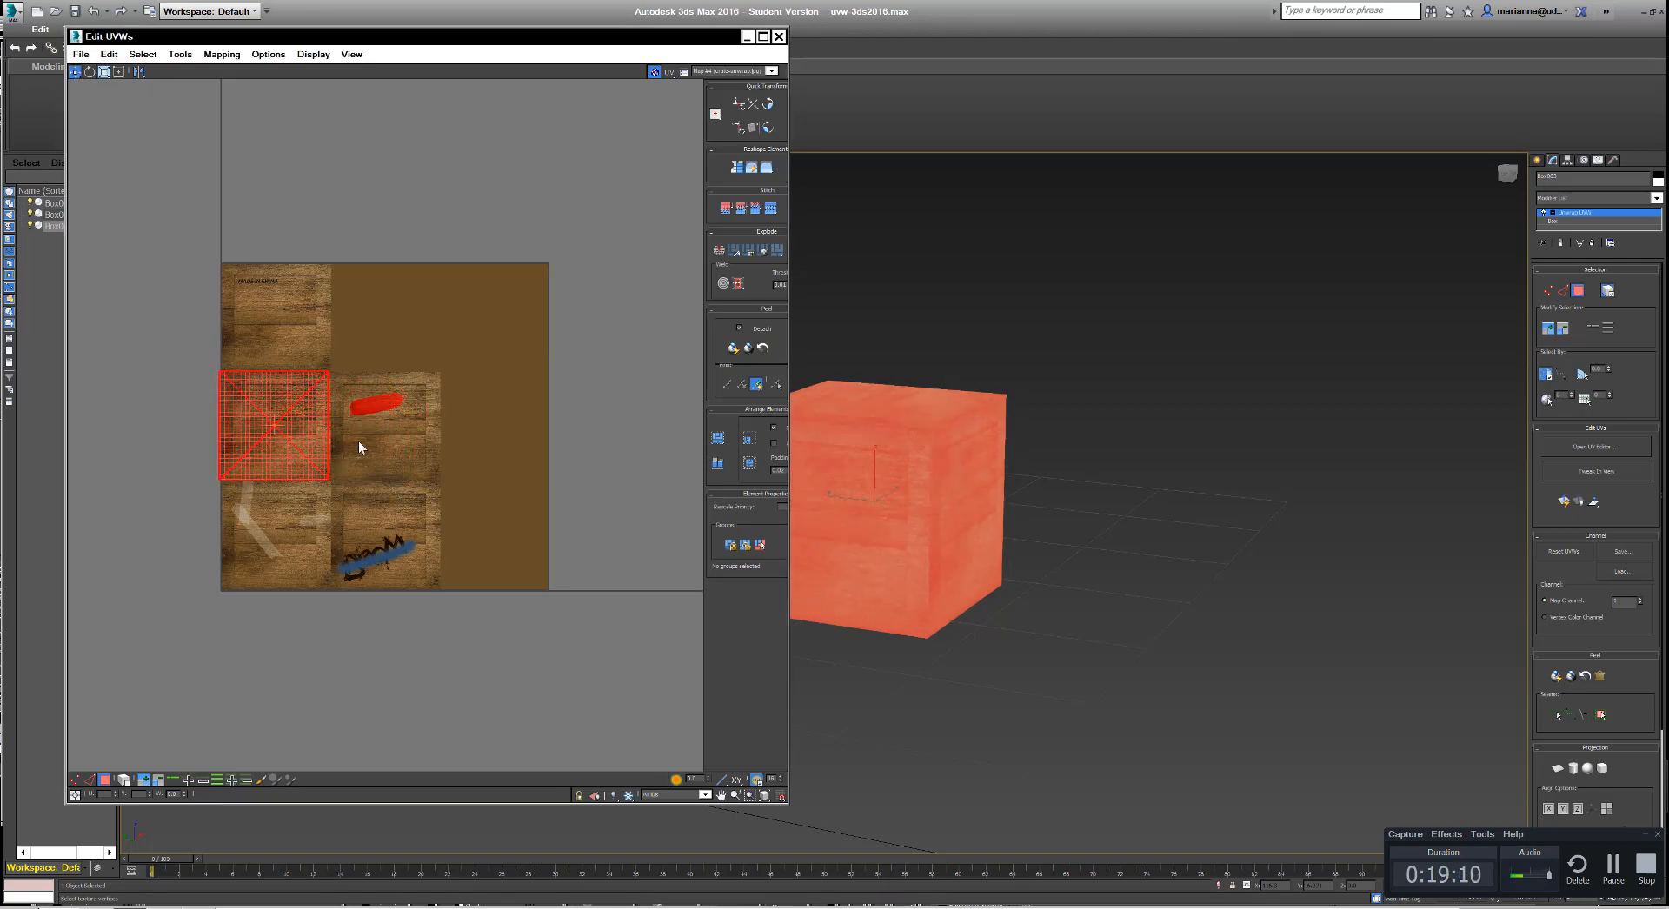
Step: Move individual faces off the stack onto the red-stroke panel, the taped panel below, and the lettered panel above
left_click(427, 315)
left_click(261, 409)
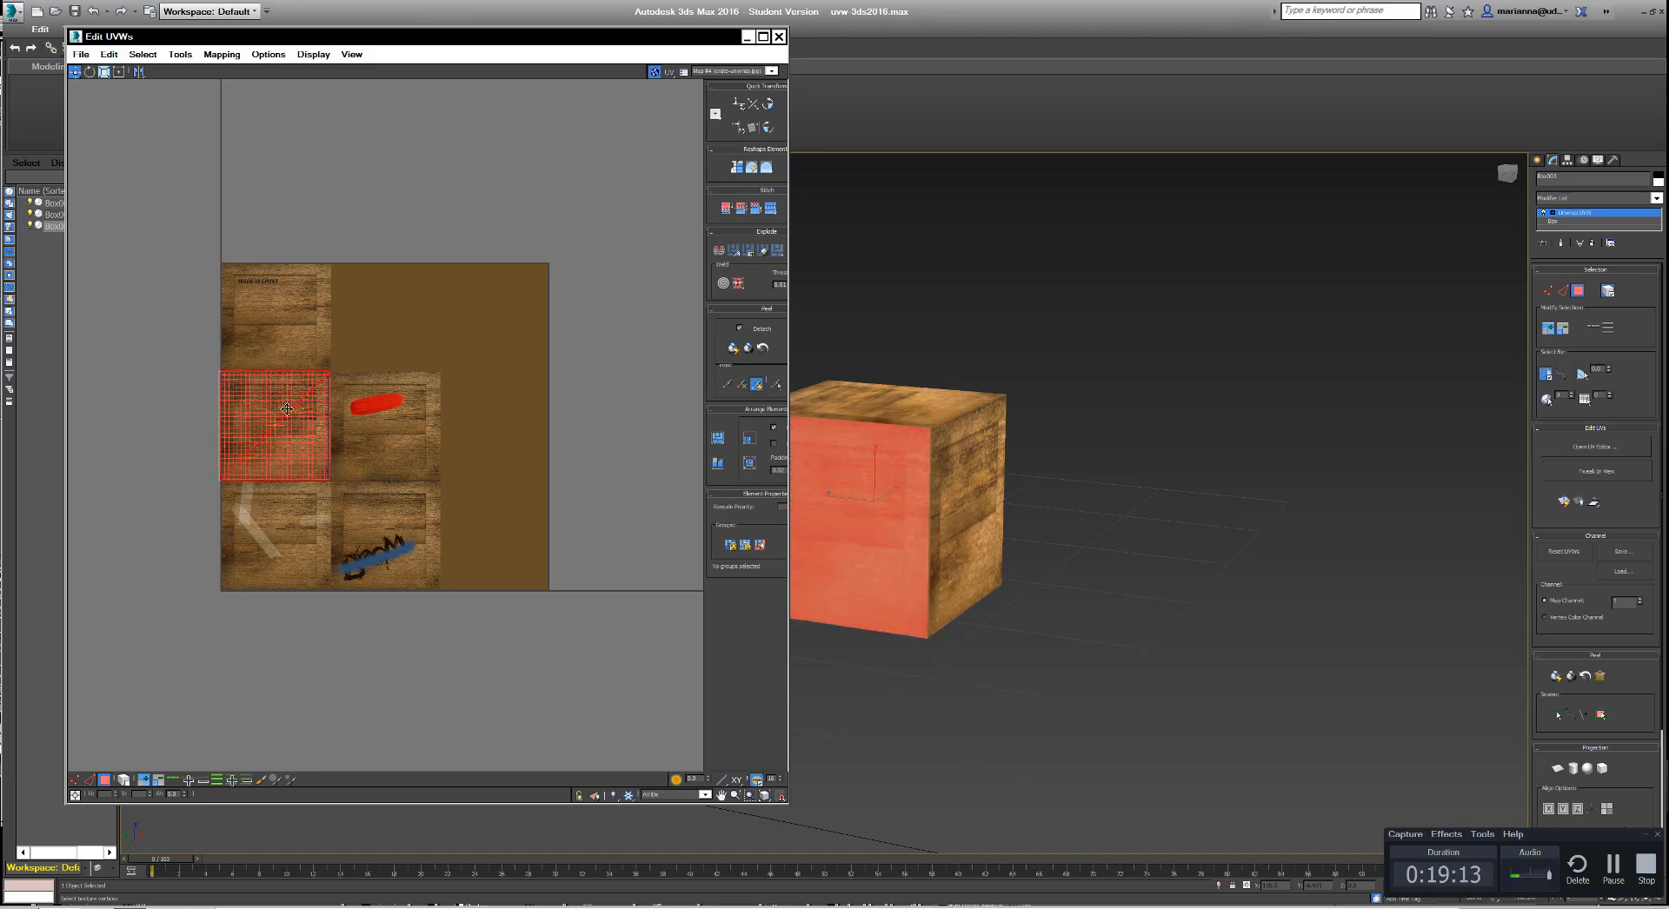
left_click_drag(262, 409, 392, 451)
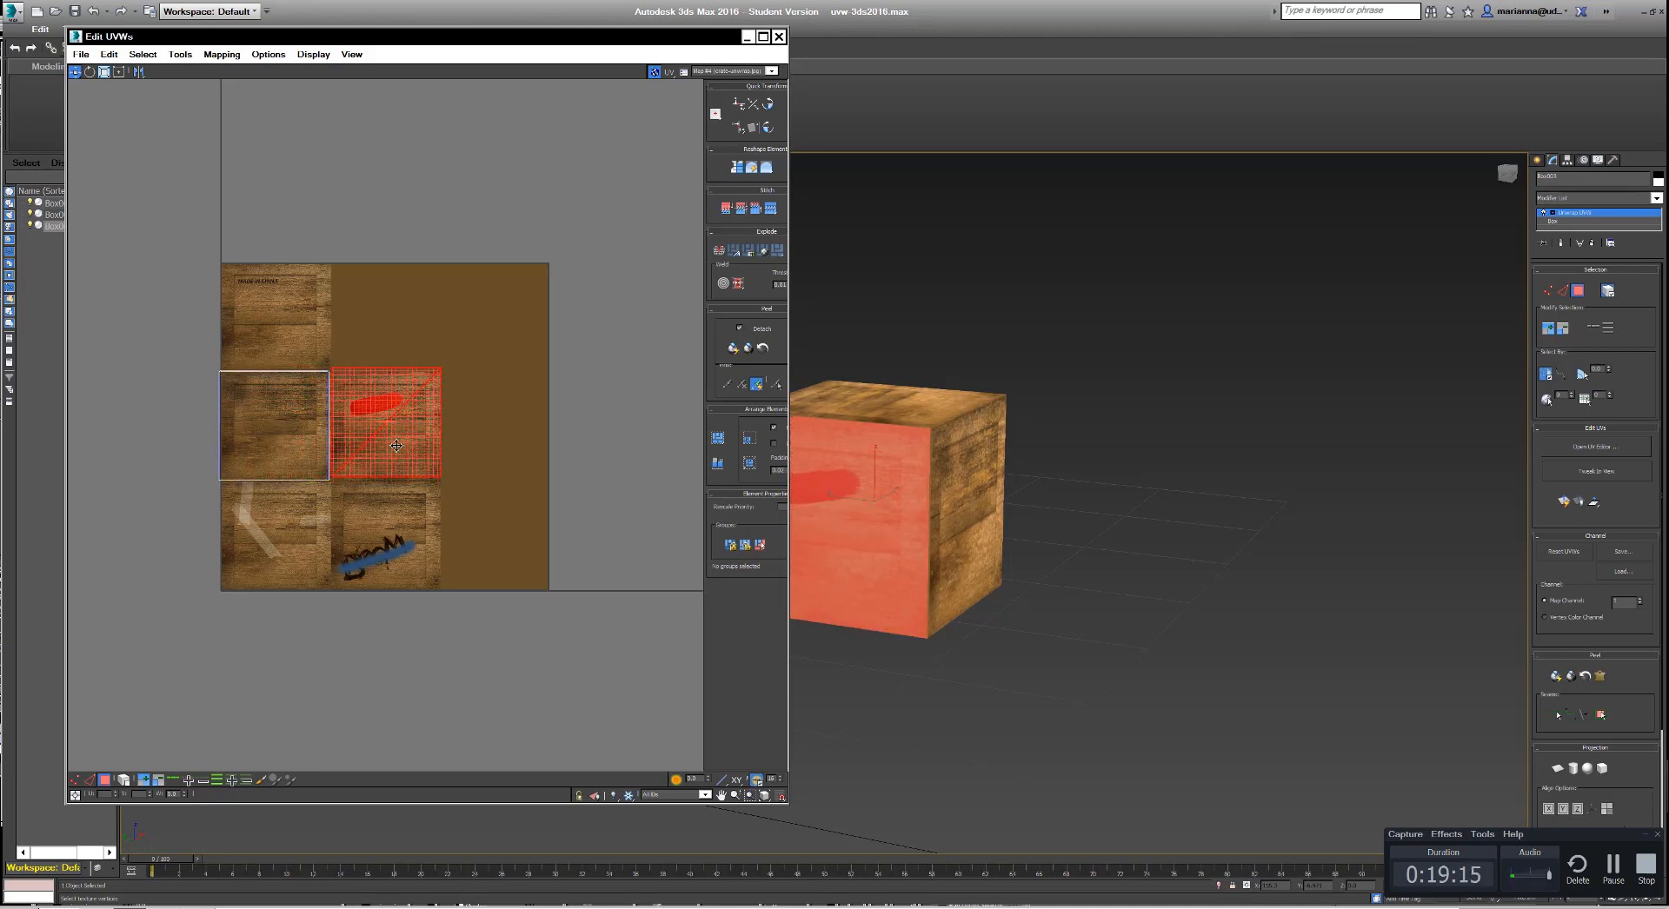
left_click_drag(290, 455, 296, 546)
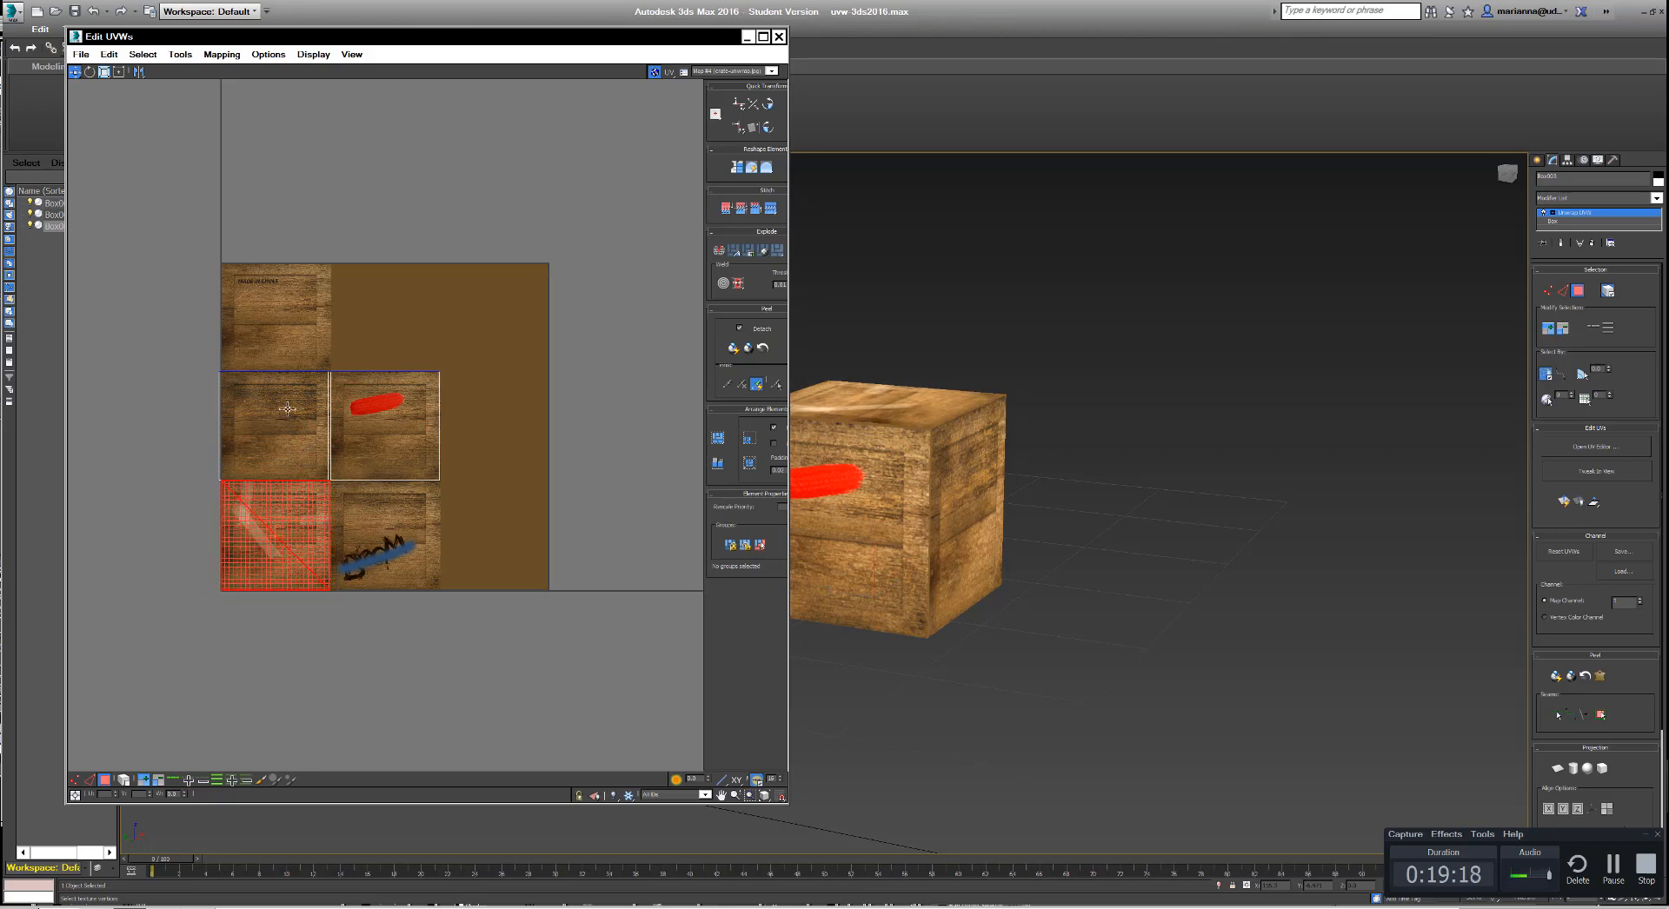
left_click_drag(296, 407, 292, 299)
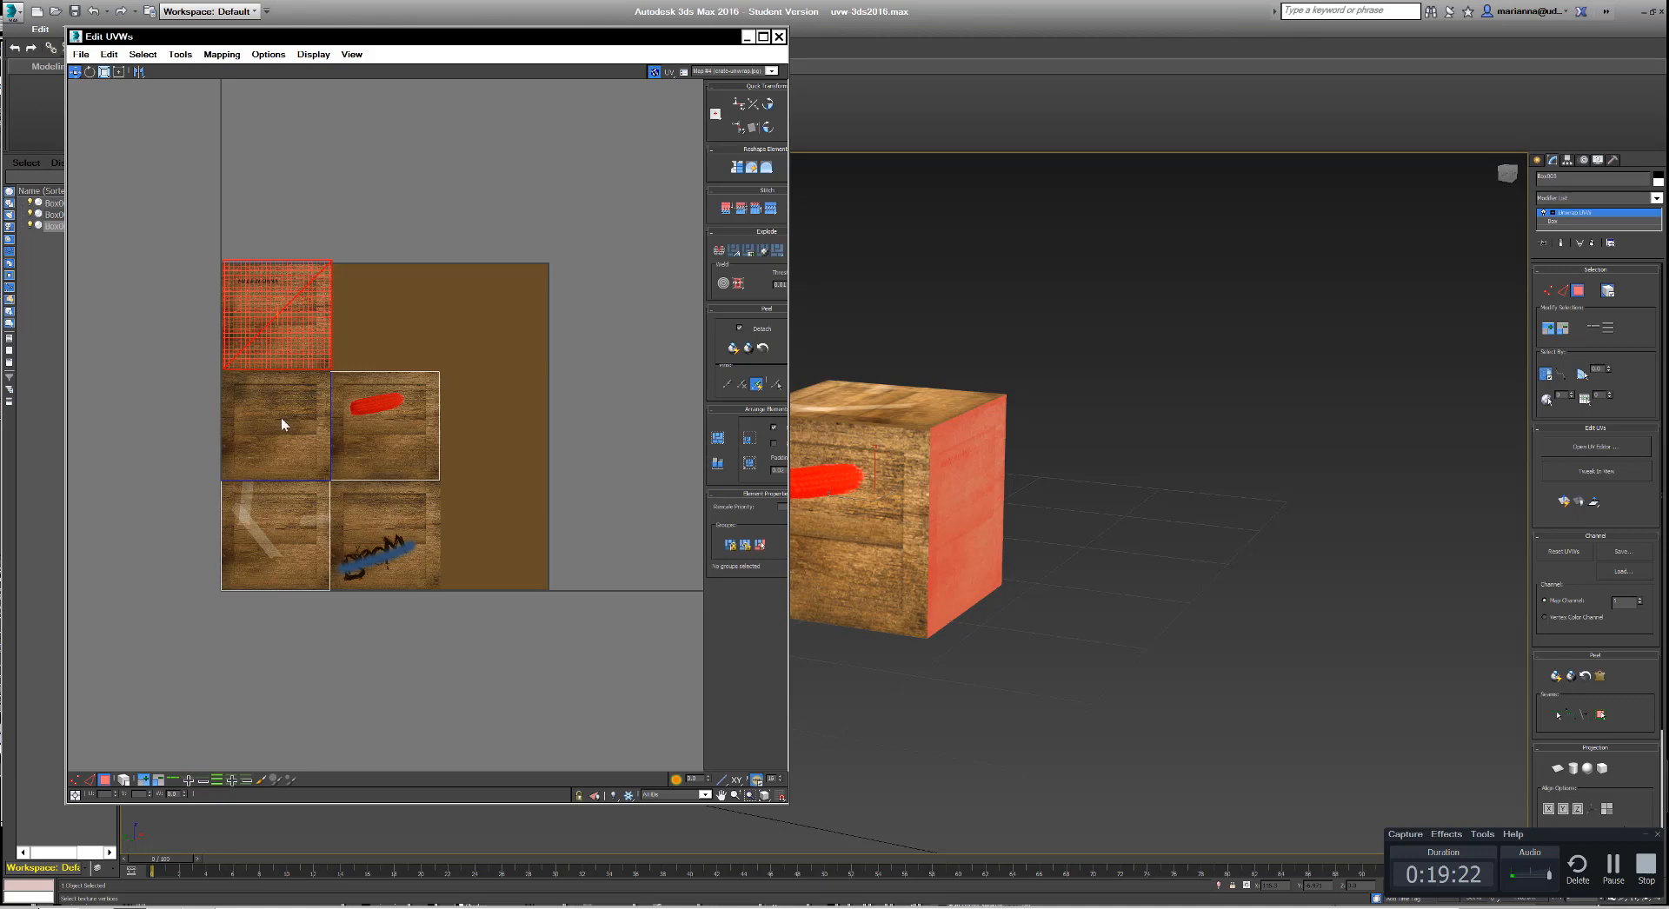
Step: Move the front face's UVs from the red-stroke panel onto the graffiti panel of the crate texture
left_click_drag(375, 566, 377, 566)
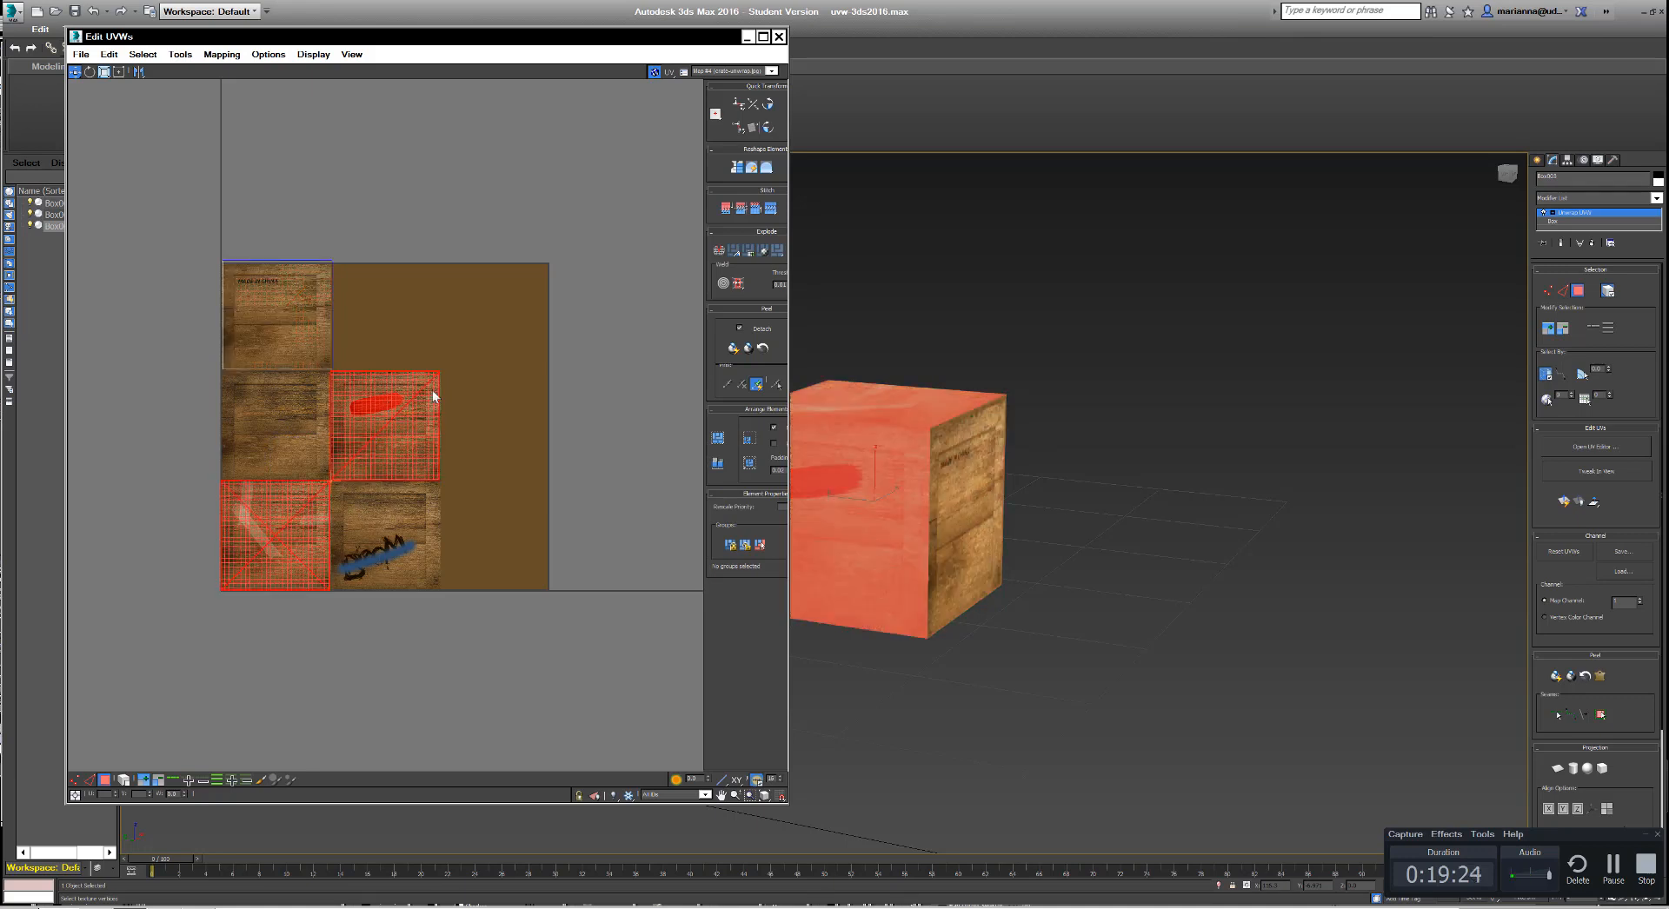
left_click(477, 416)
left_click_drag(396, 415, 392, 527)
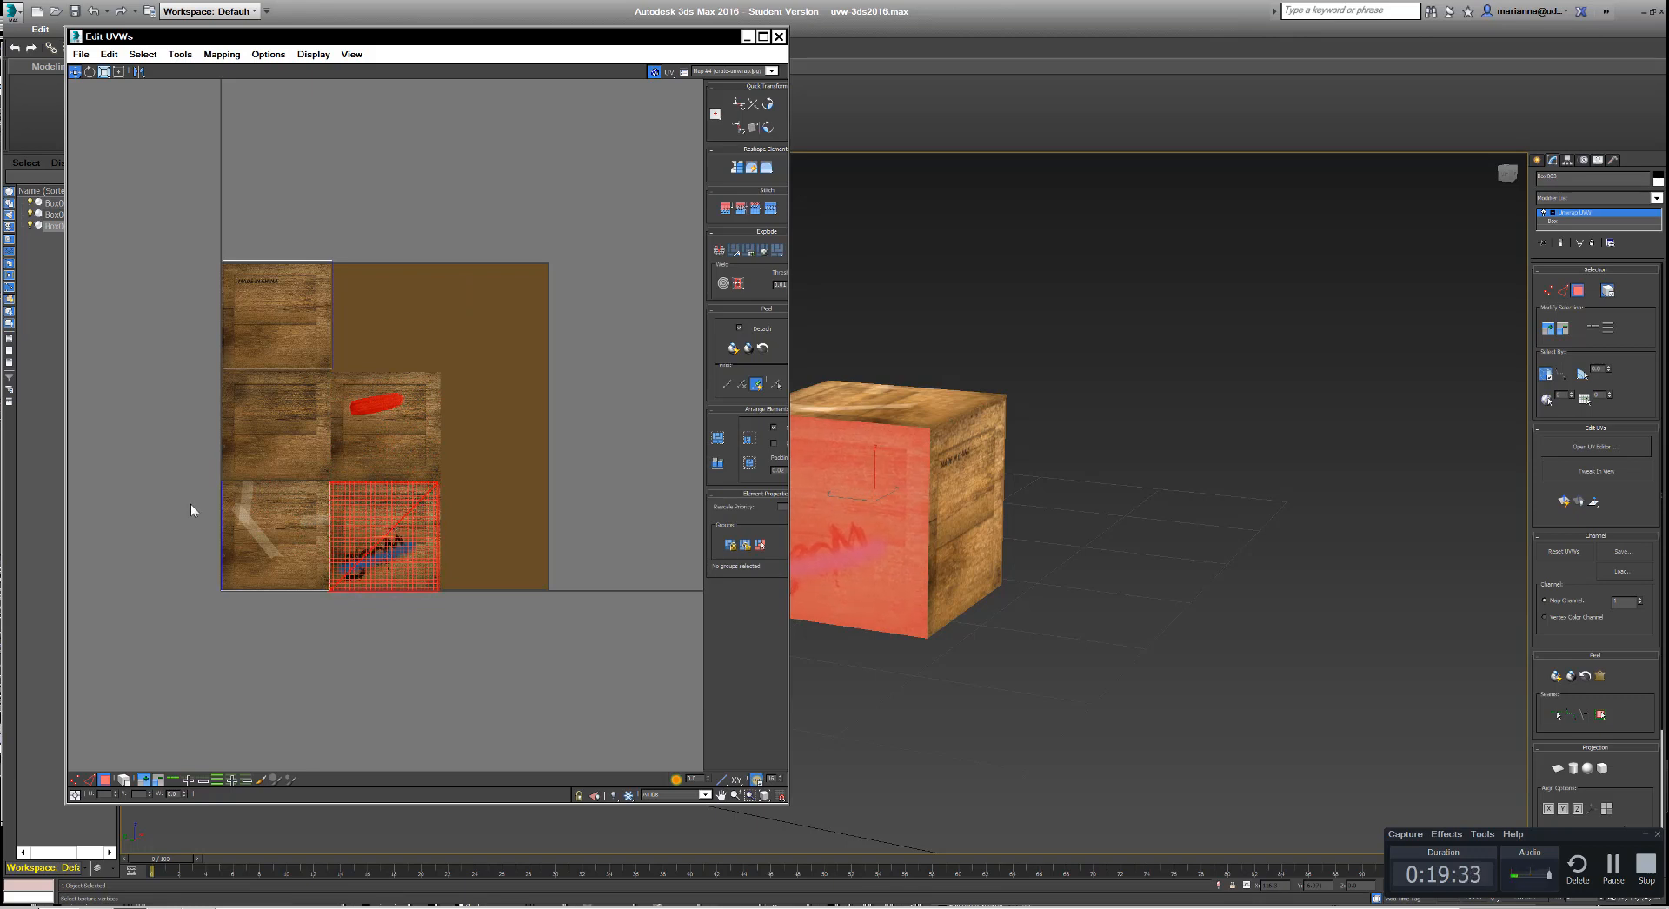
left_click(1057, 504)
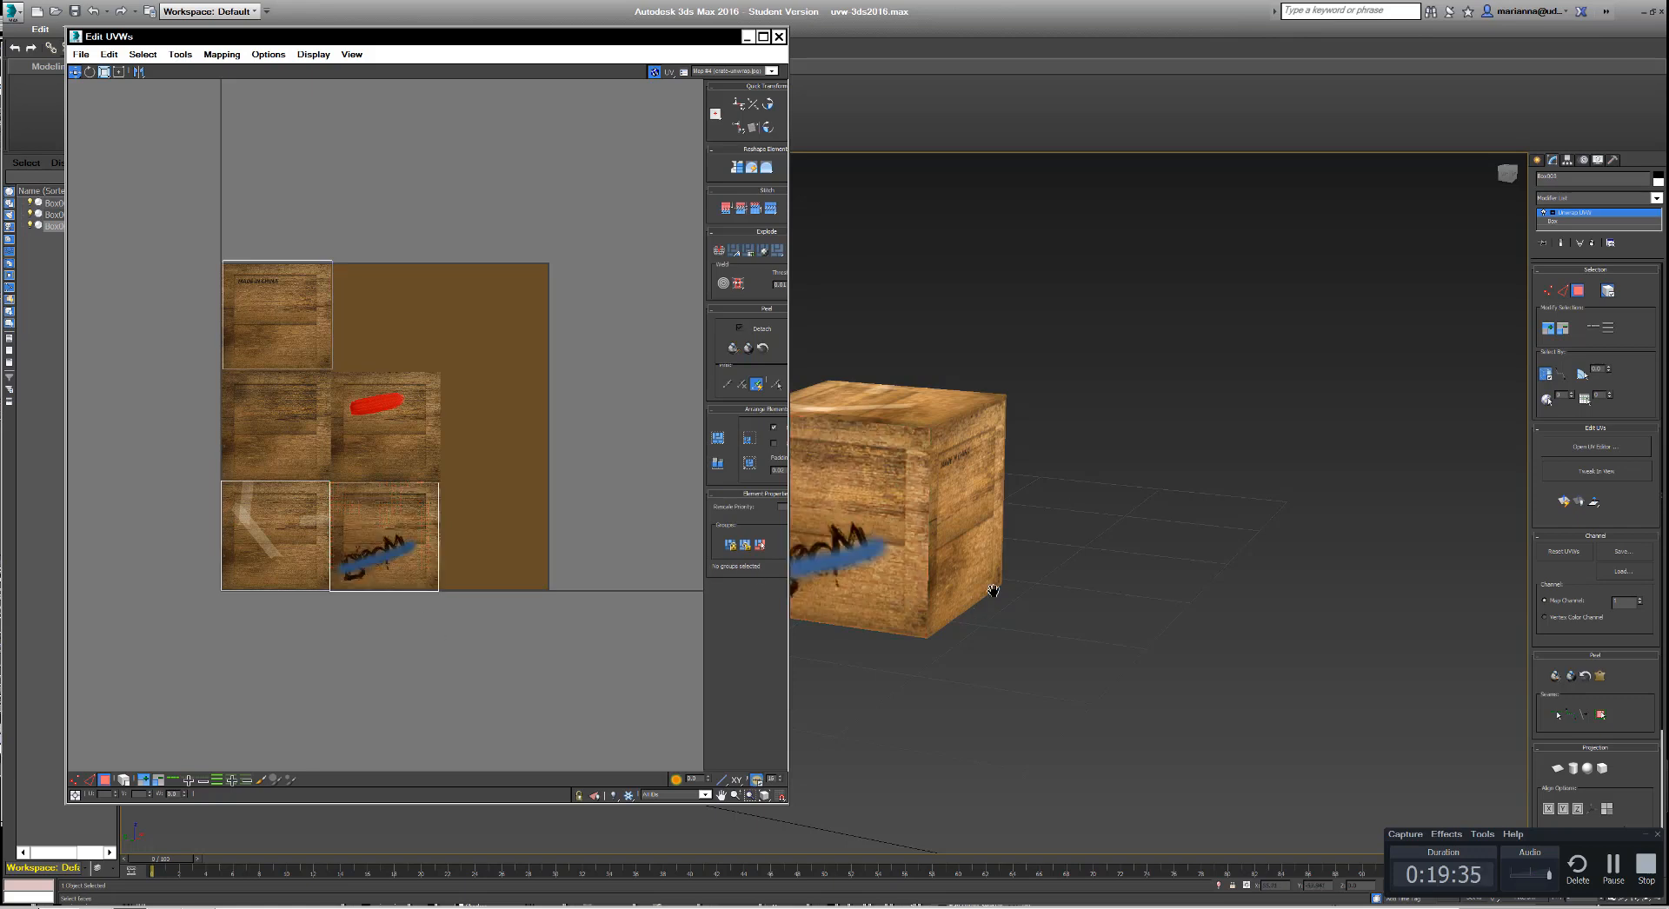
middle_click_drag(993, 591, 1103, 555)
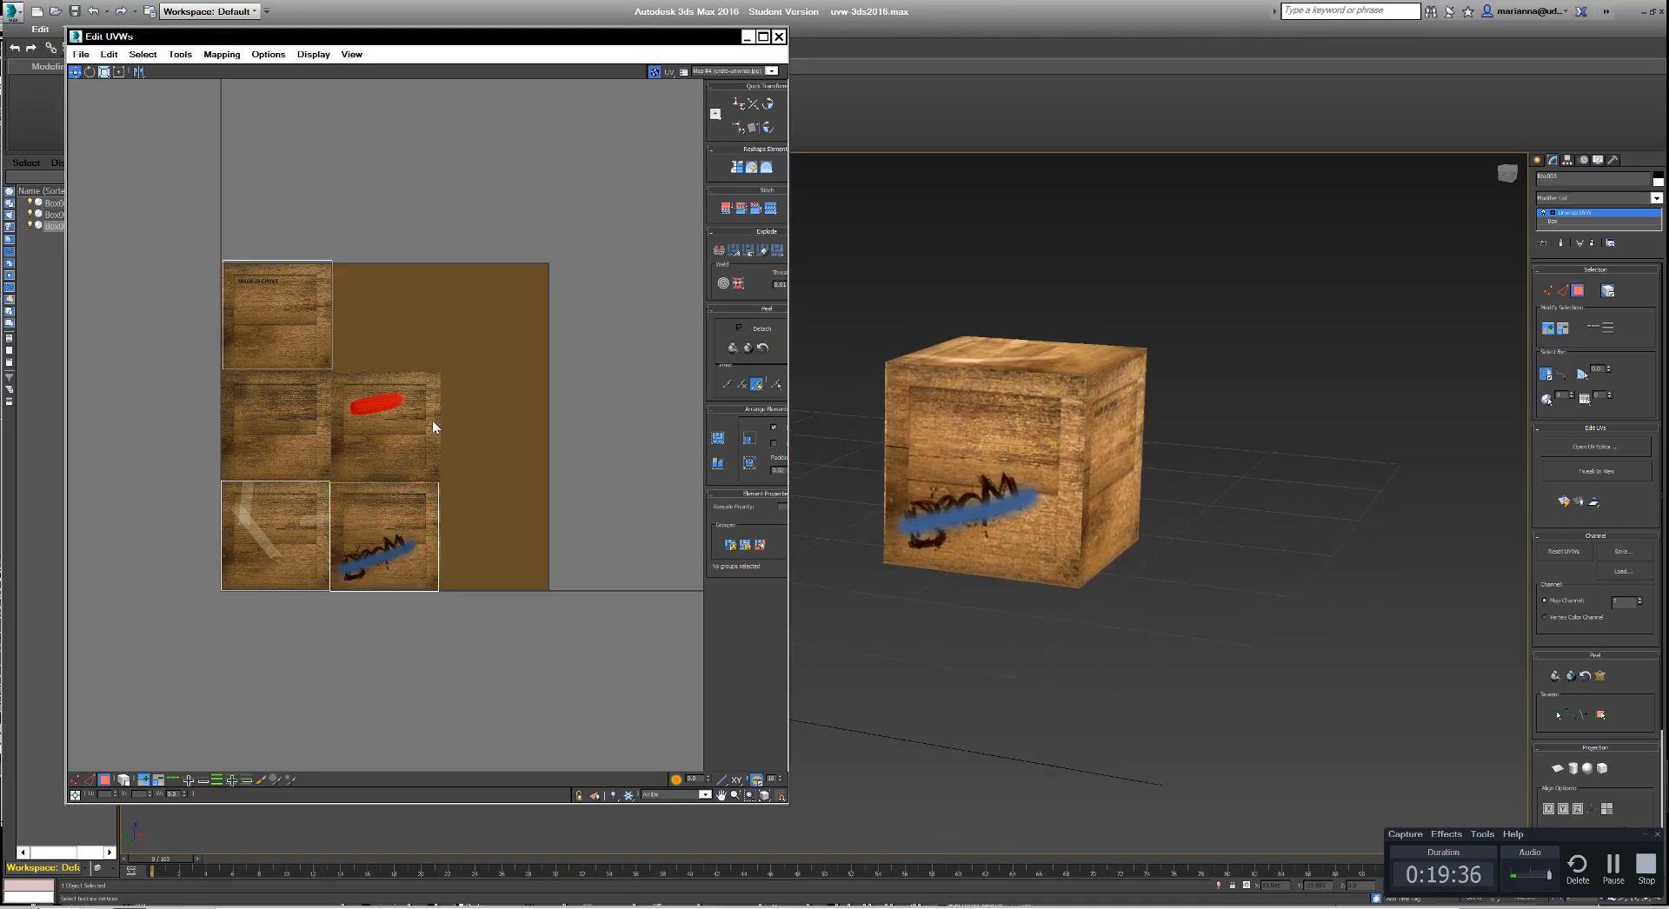
mouse_move(999, 669)
middle_mouse_down("alt")
mouse_move(990, 652)
mouse_move(920, 680)
mouse_move(1055, 660)
mouse_move(936, 666)
mouse_move(816, 620)
mouse_move(777, 692)
mouse_move(997, 650)
mouse_move(1071, 661)
mouse_move(1010, 683)
mouse_move(970, 668)
middle_mouse_up("alt")
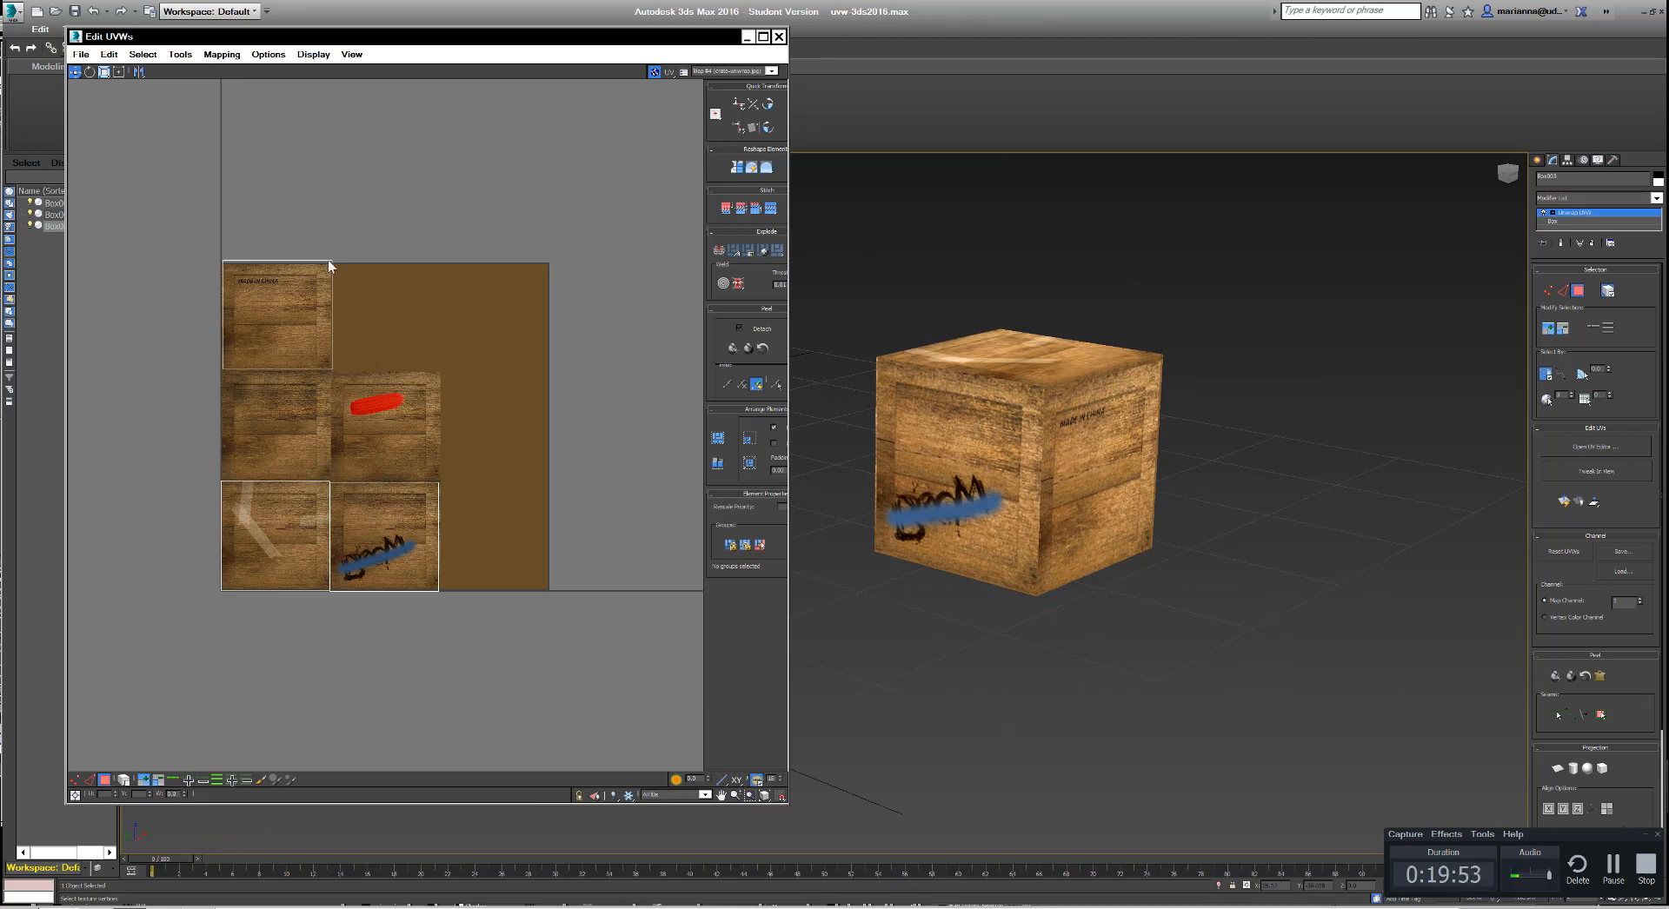
Step: Check which faces sit on the taped panel, and turn off selection by element so single polygons can be picked
left_click(369, 541)
left_click(302, 548)
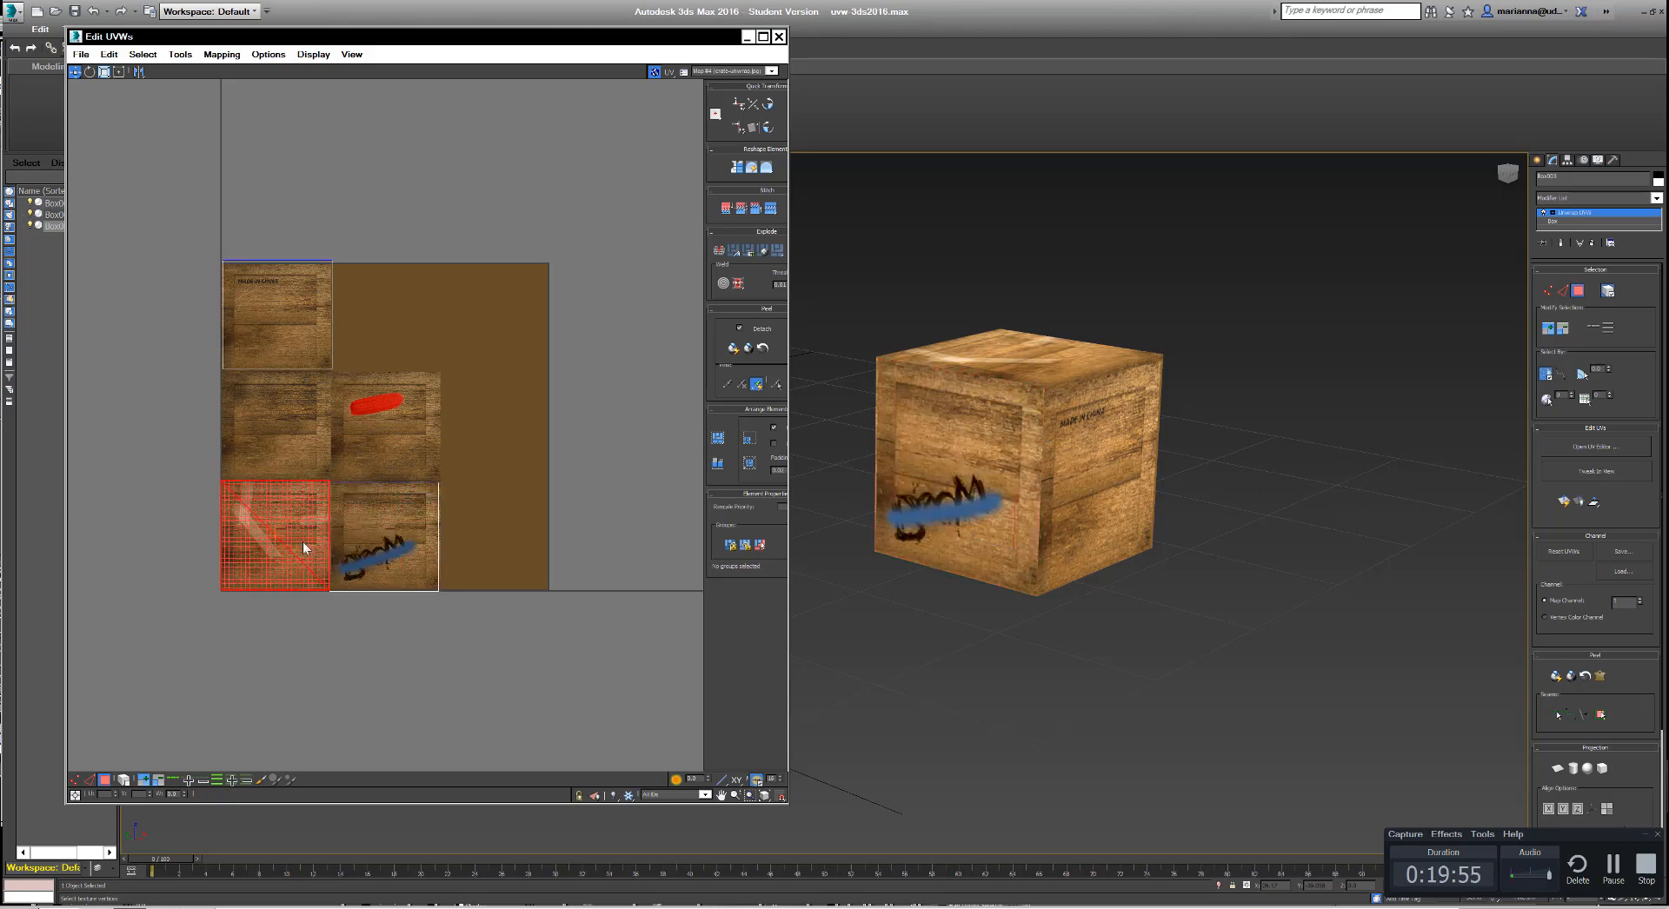
mouse_move(1099, 588)
middle_mouse_down("alt")
mouse_move(978, 487)
mouse_move(944, 570)
mouse_move(1080, 580)
middle_mouse_up("alt")
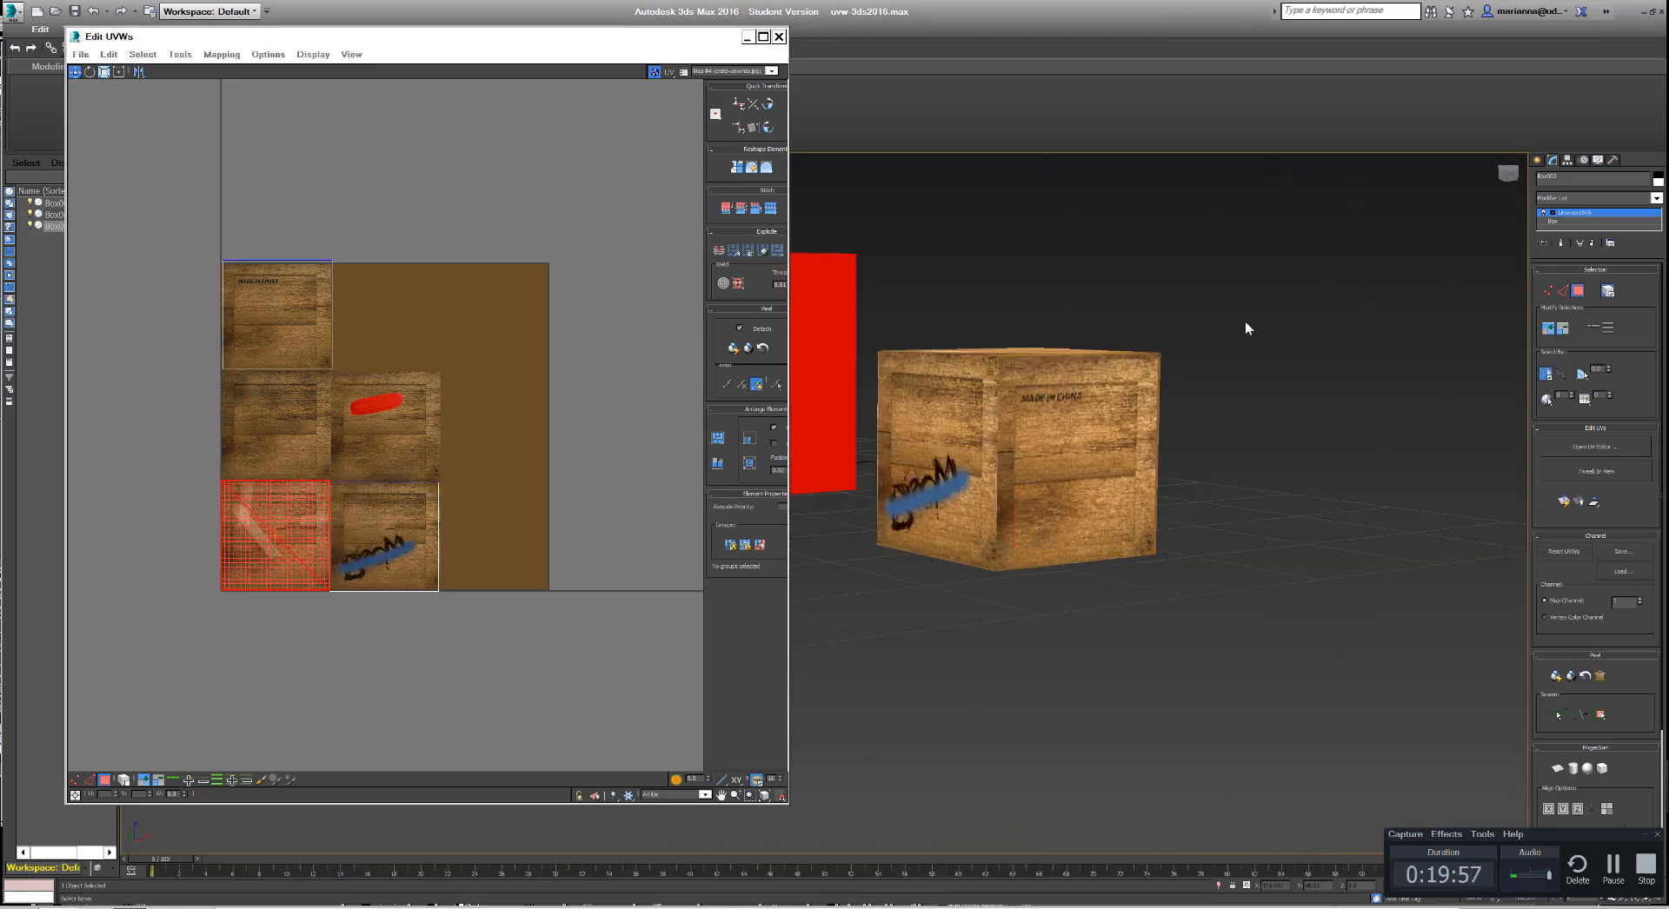
left_click(967, 447)
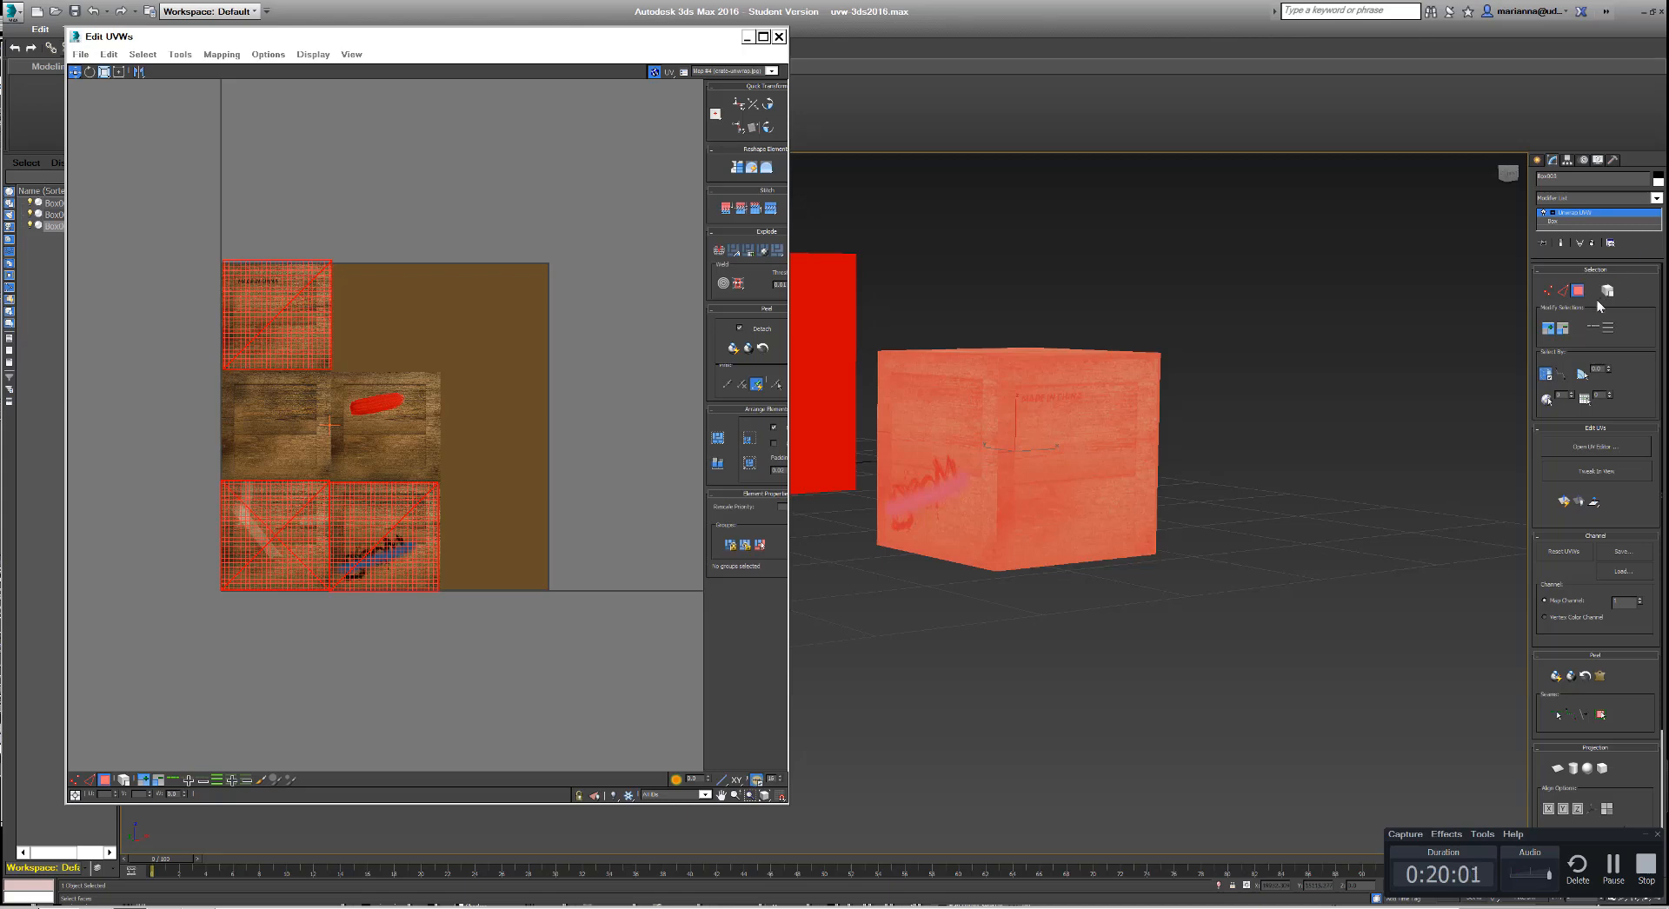
left_click(1217, 551)
mouse_move(1237, 585)
middle_mouse_down("alt")
mouse_move(1245, 628)
mouse_move(1302, 525)
mouse_move(1267, 578)
mouse_move(1293, 577)
mouse_move(1289, 514)
middle_mouse_up("alt")
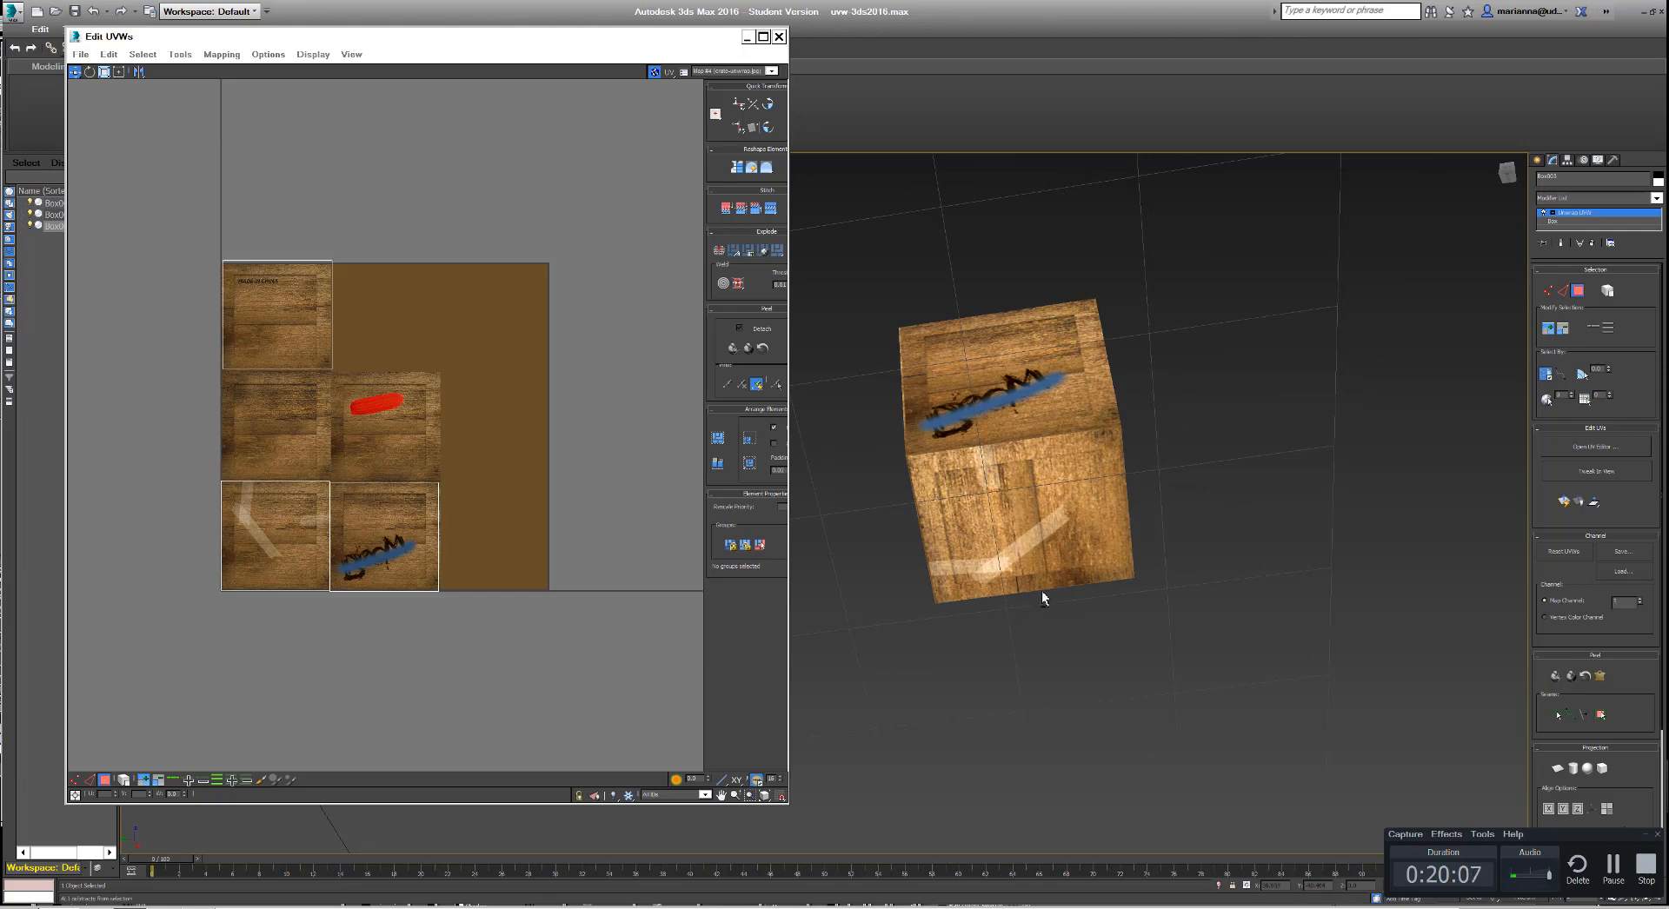
Step: Move the UVs of the side face beside the graffiti from the lettered panel onto the taped panel and rotate them
middle_click_drag(1042, 594, 1083, 655, "alt")
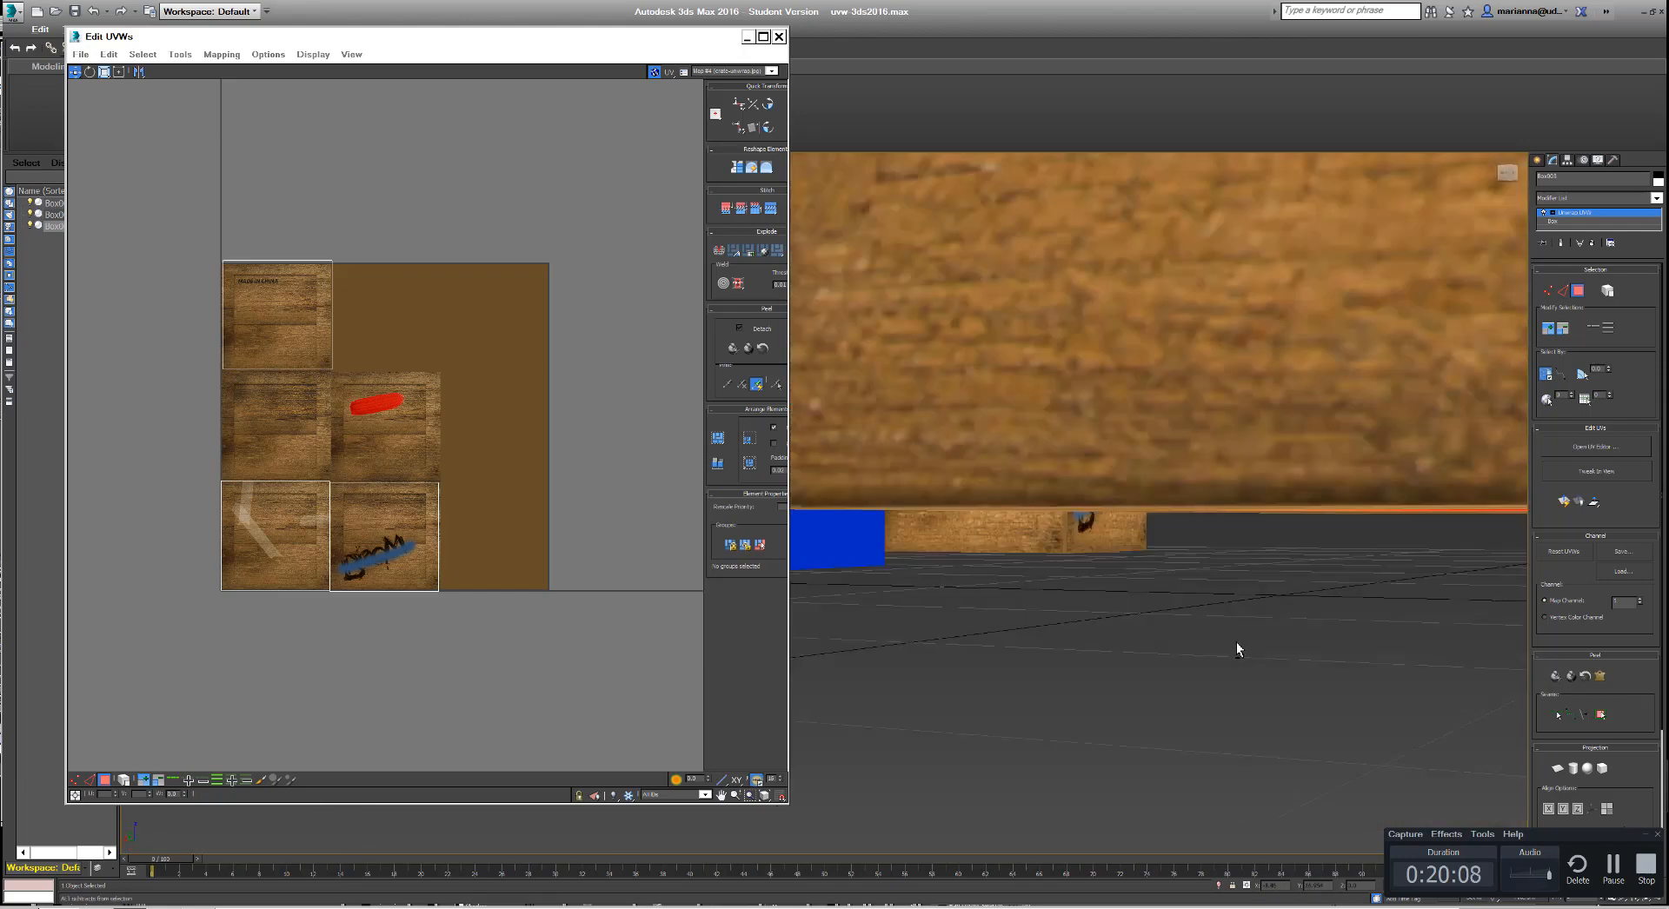
key("z")
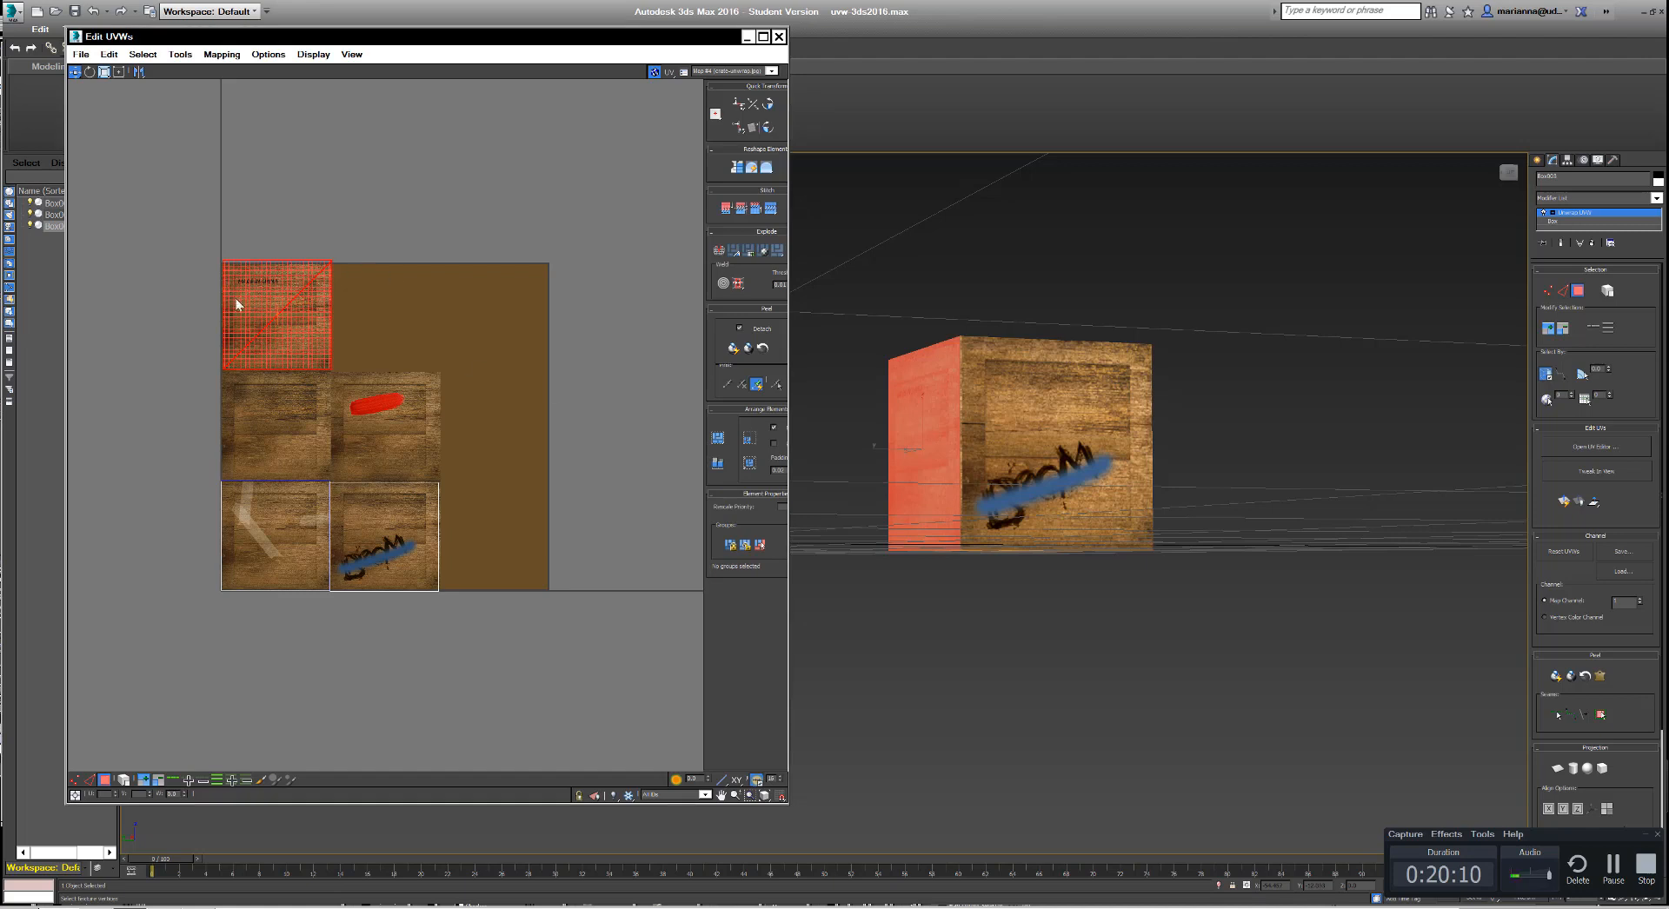
left_click_drag(240, 306, 278, 537)
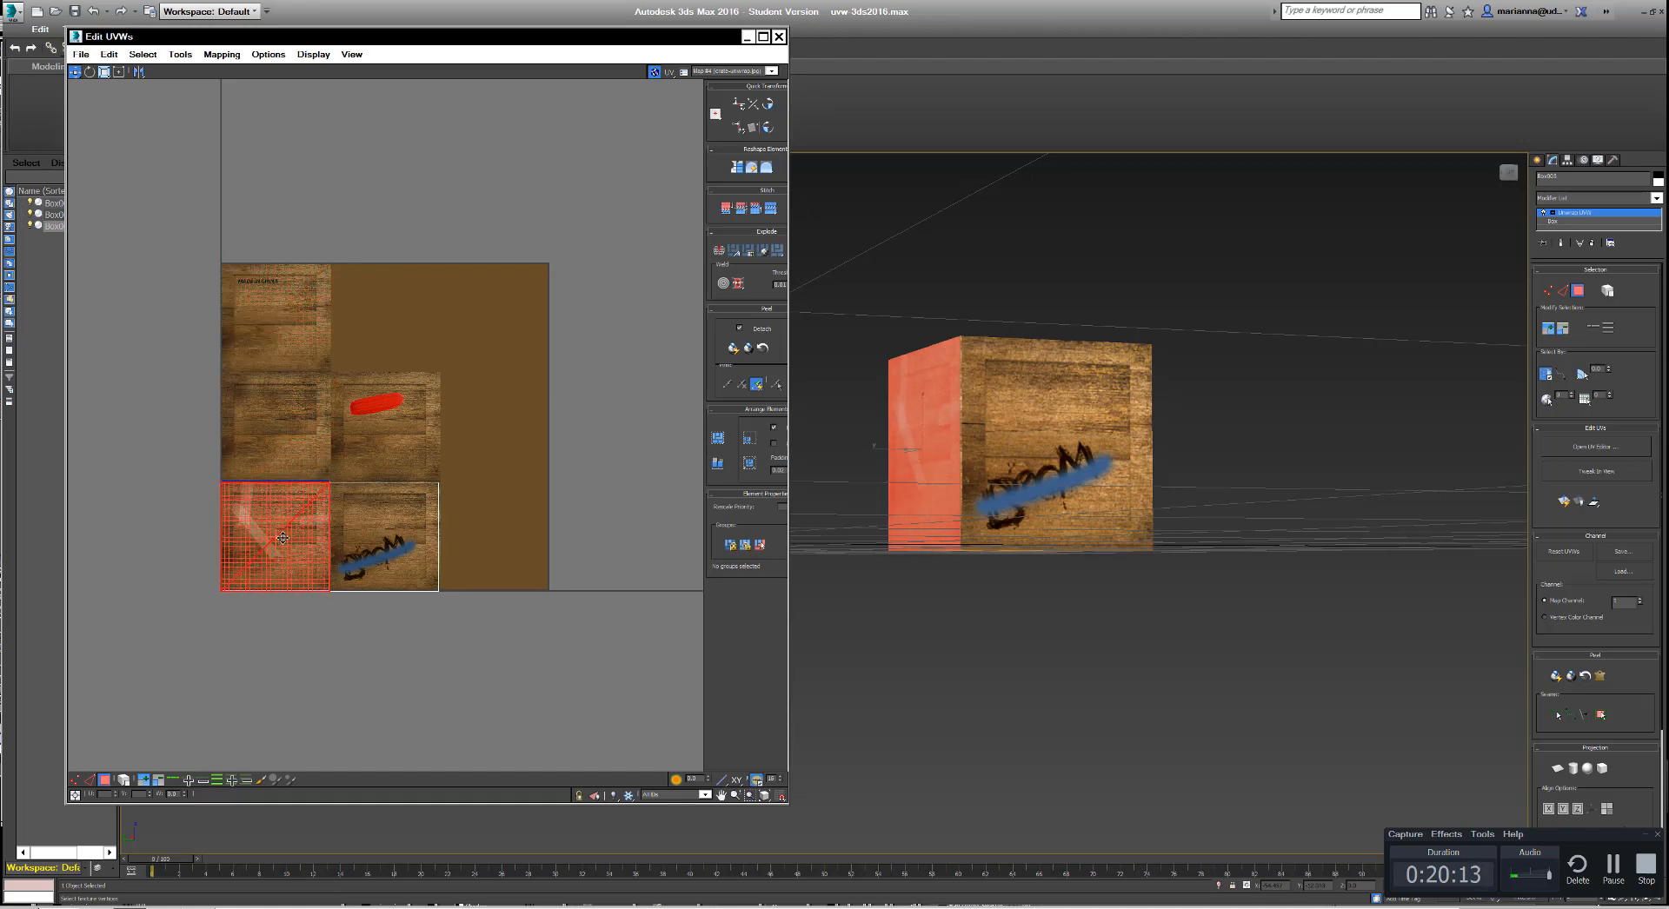
left_click(89, 71)
left_click_drag(321, 516, 229, 557)
Step: Move the top face's UVs from the taped panel onto the plain panel in the texture's middle row
middle_click_drag(1001, 599, 1032, 583, "alt")
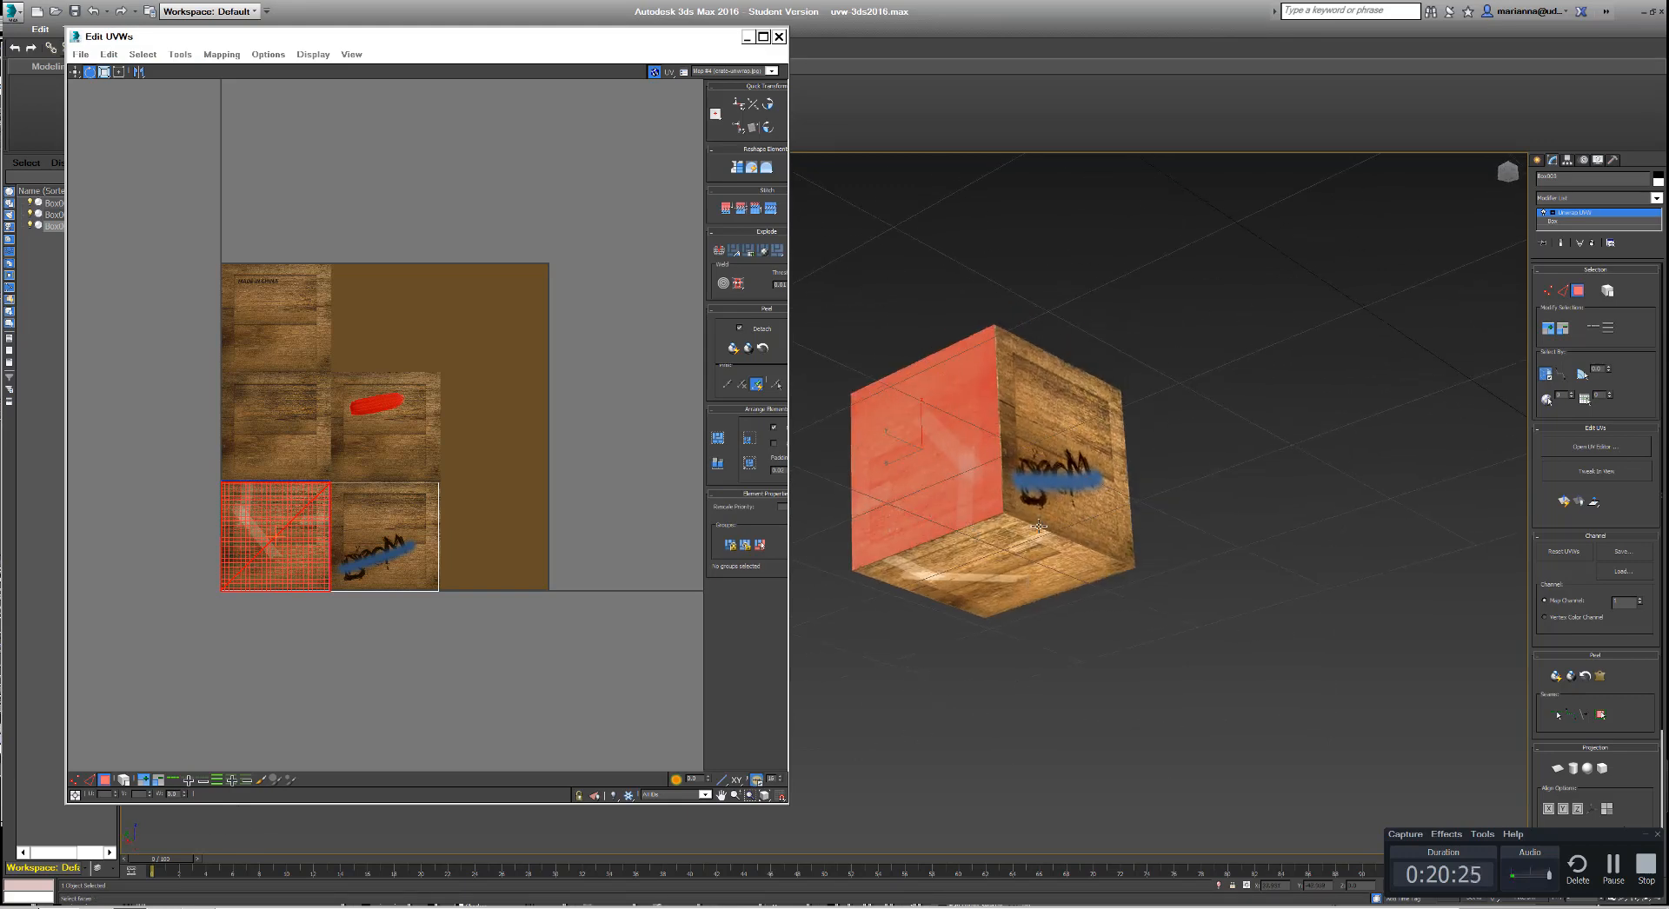
middle_click_drag(1042, 530, 1000, 539, "alt")
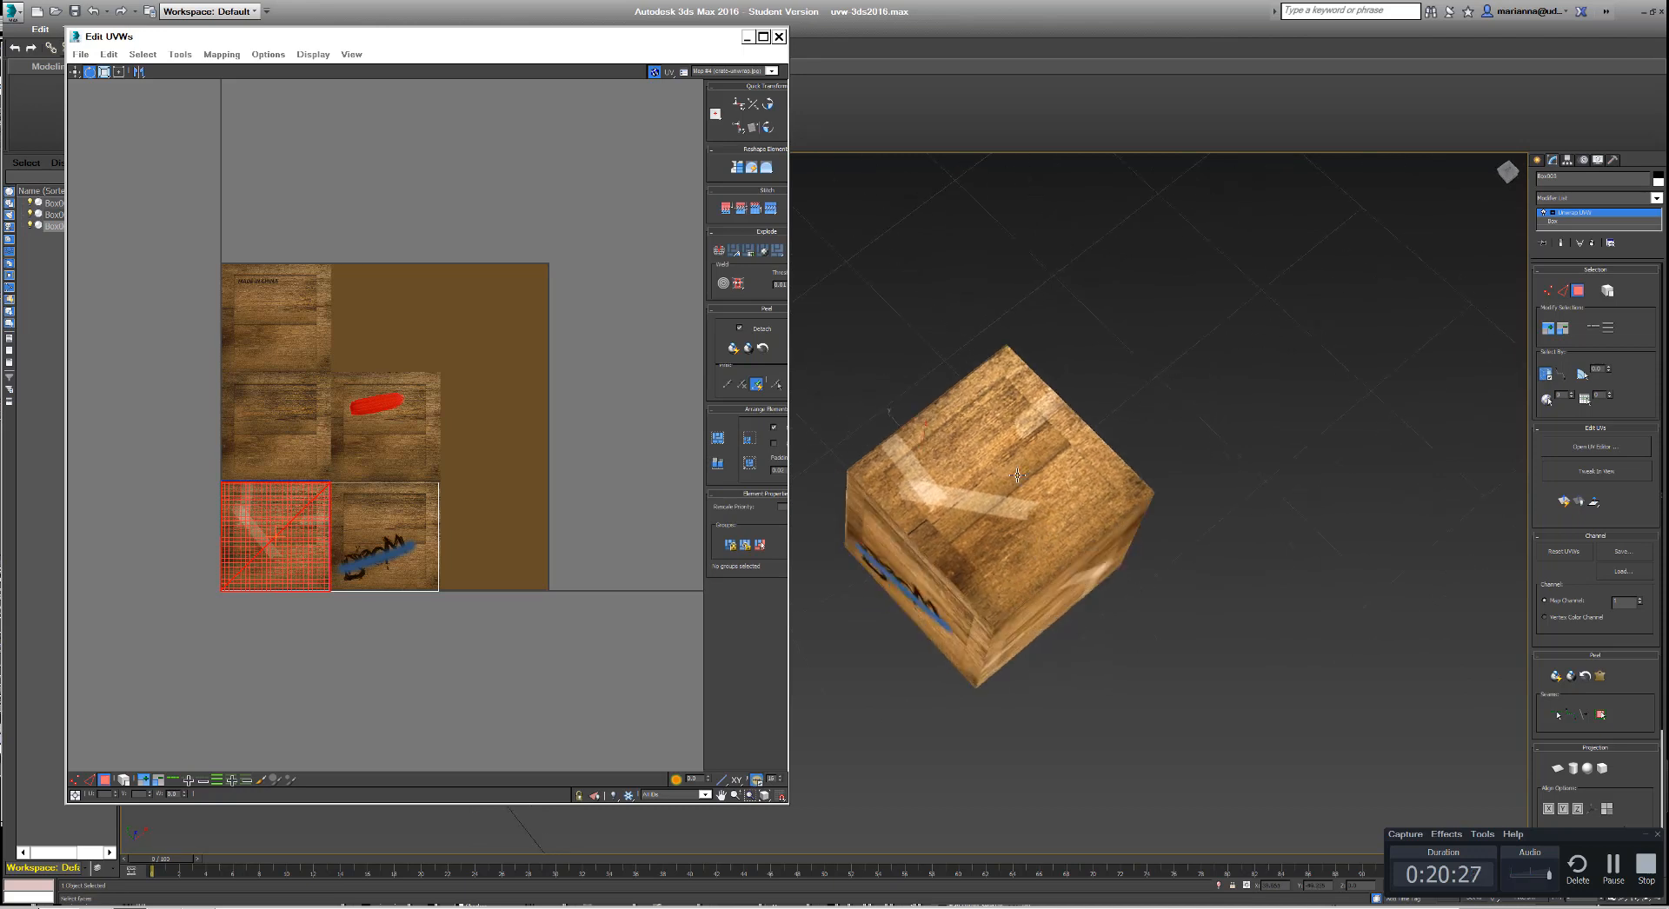
left_click_drag(300, 525, 321, 414)
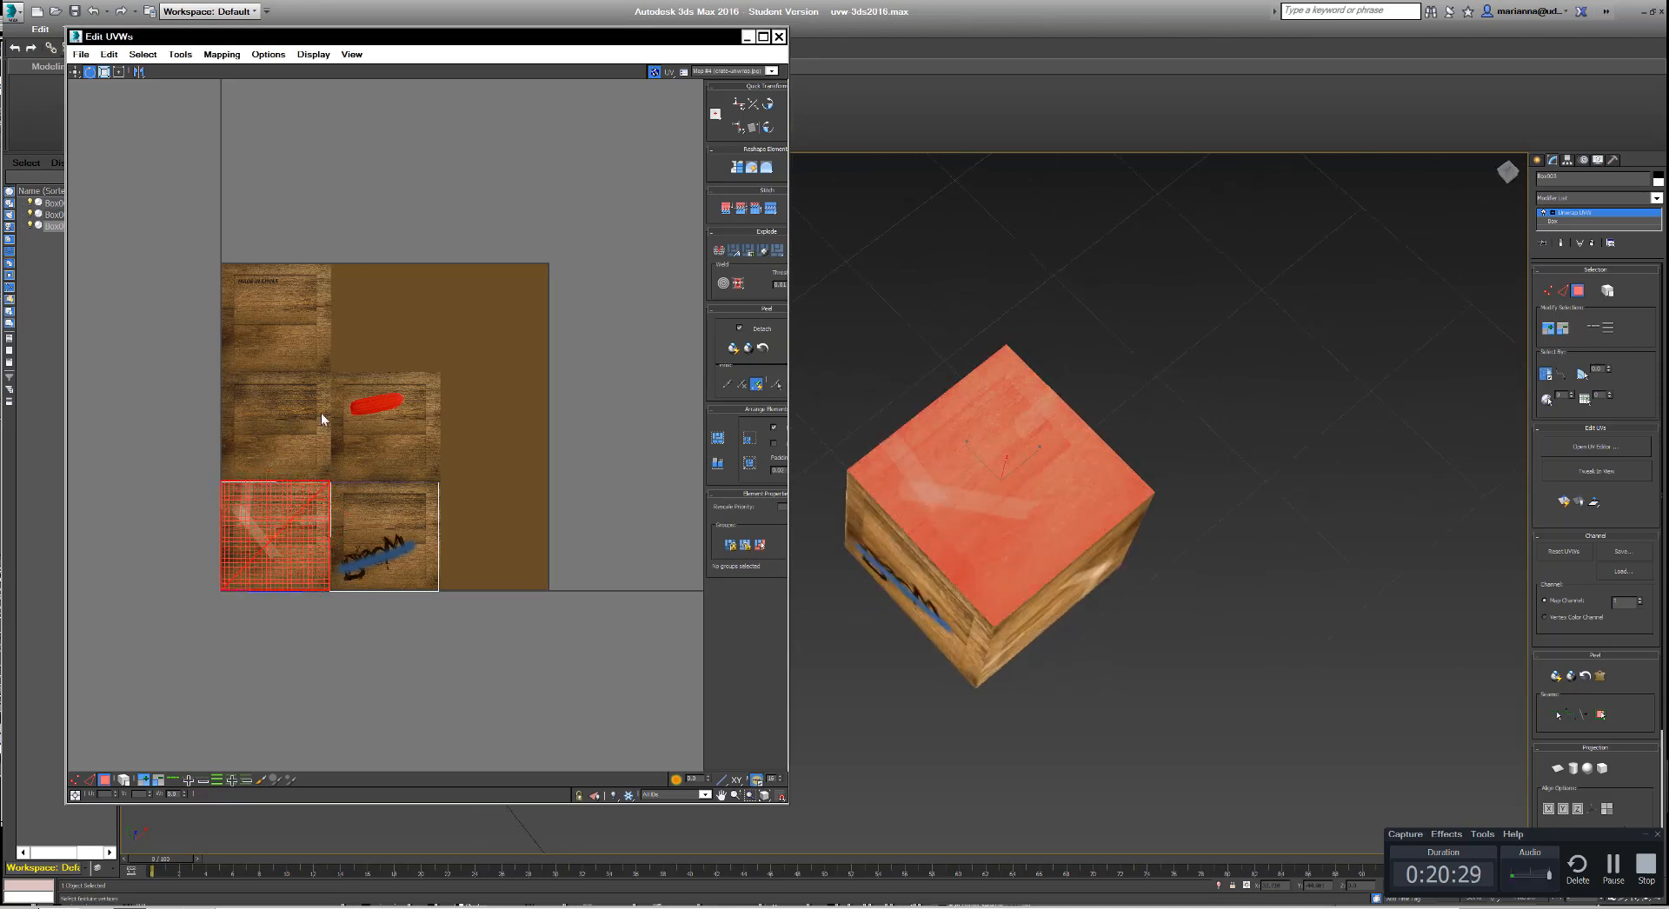
left_click(75, 72)
left_click_drag(296, 580, 297, 468)
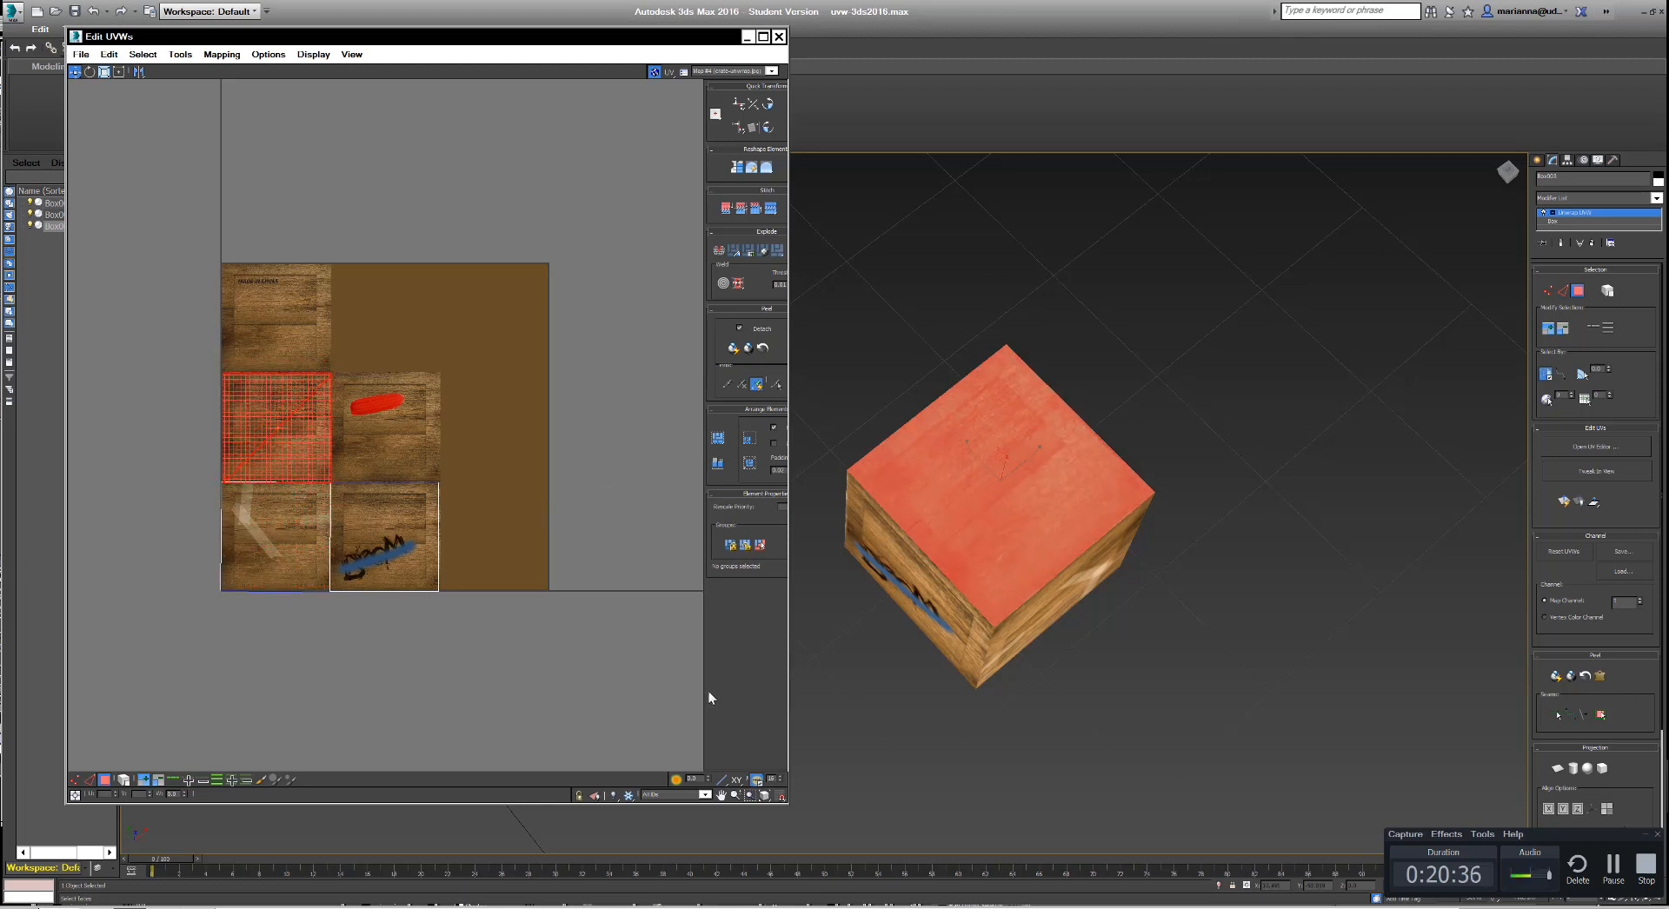
left_click(535, 580)
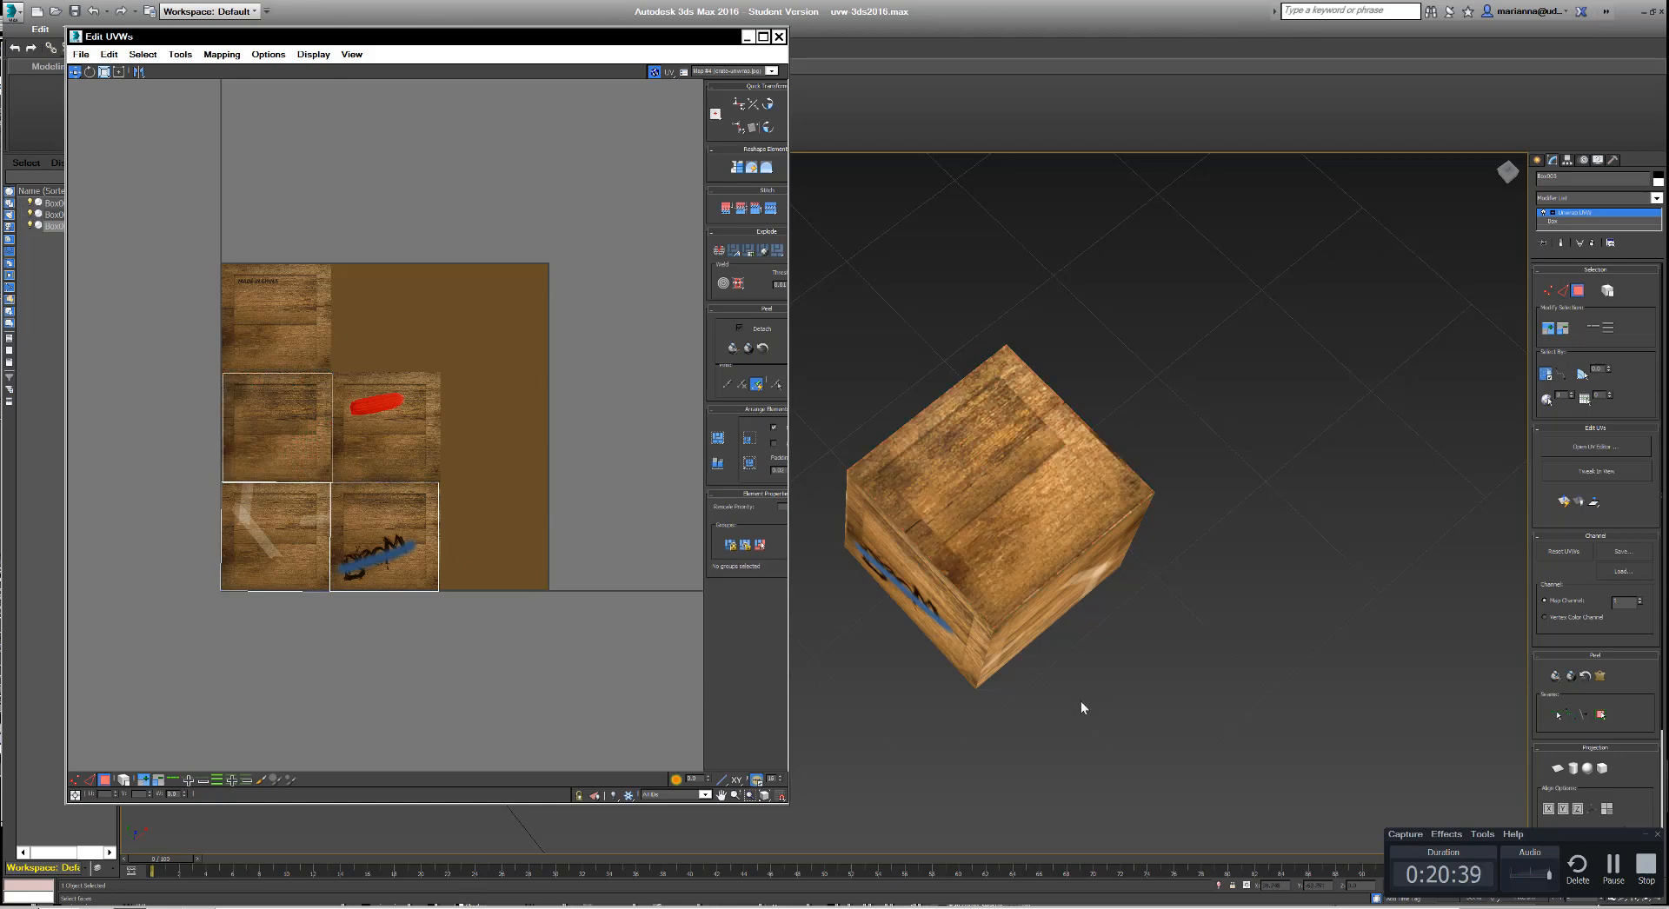
Step: Close the UV editor and review the unwrapped crate alongside the other two textured boxes
mouse_move(1082, 700)
middle_mouse_down("alt")
mouse_move(1062, 680)
mouse_move(1092, 643)
mouse_move(974, 692)
middle_mouse_up("alt")
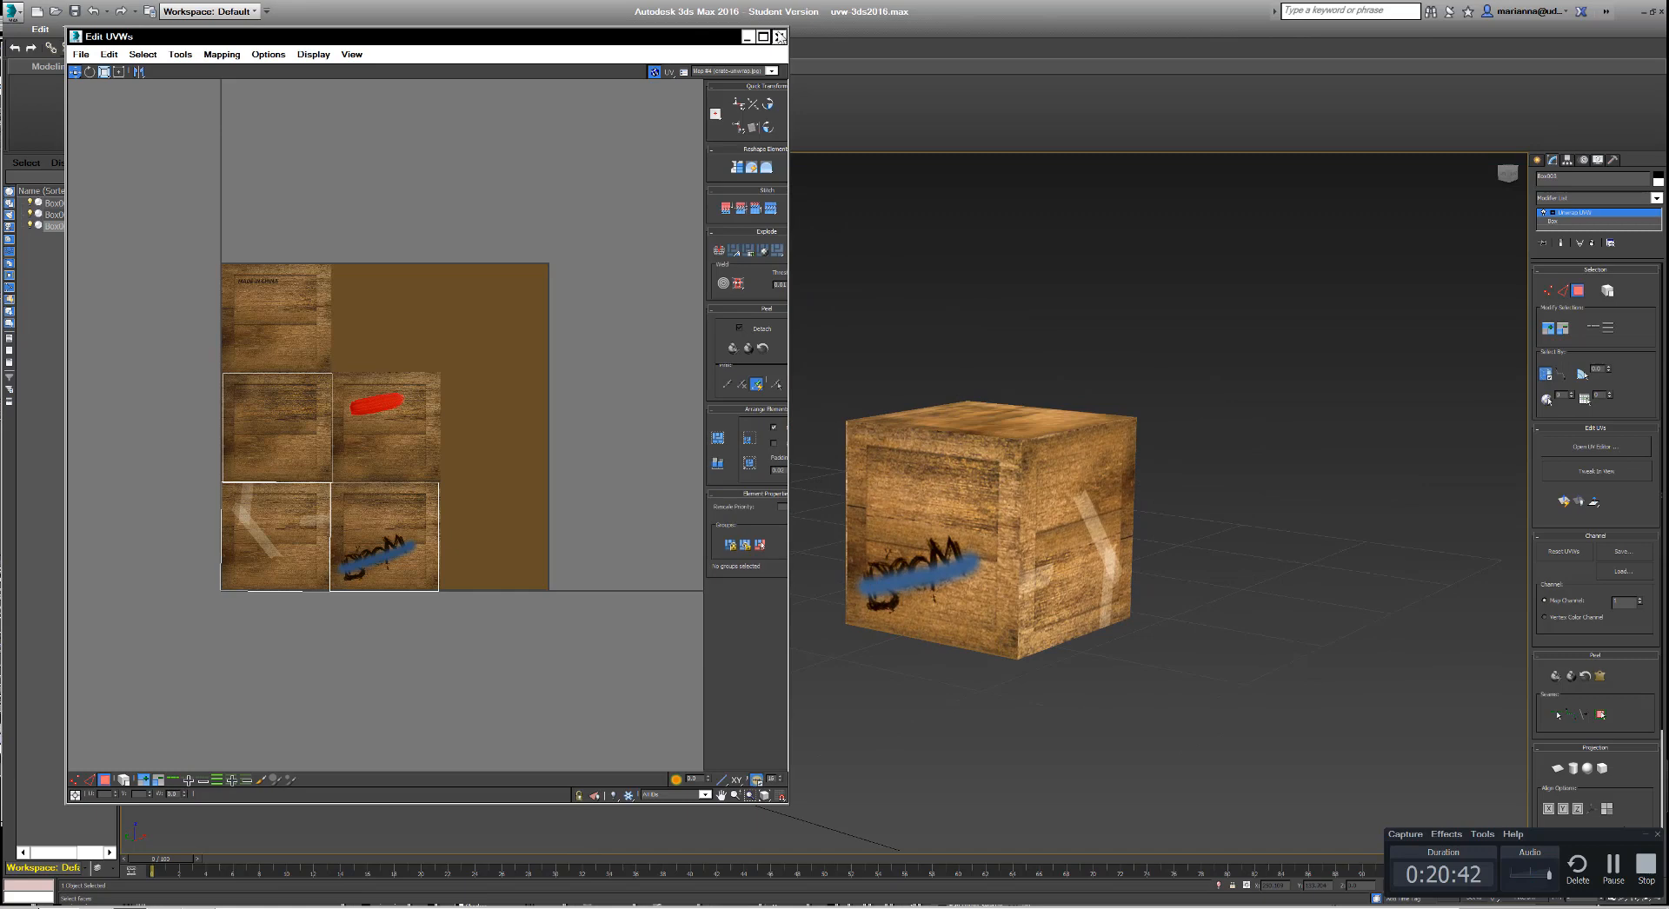
left_click(779, 37)
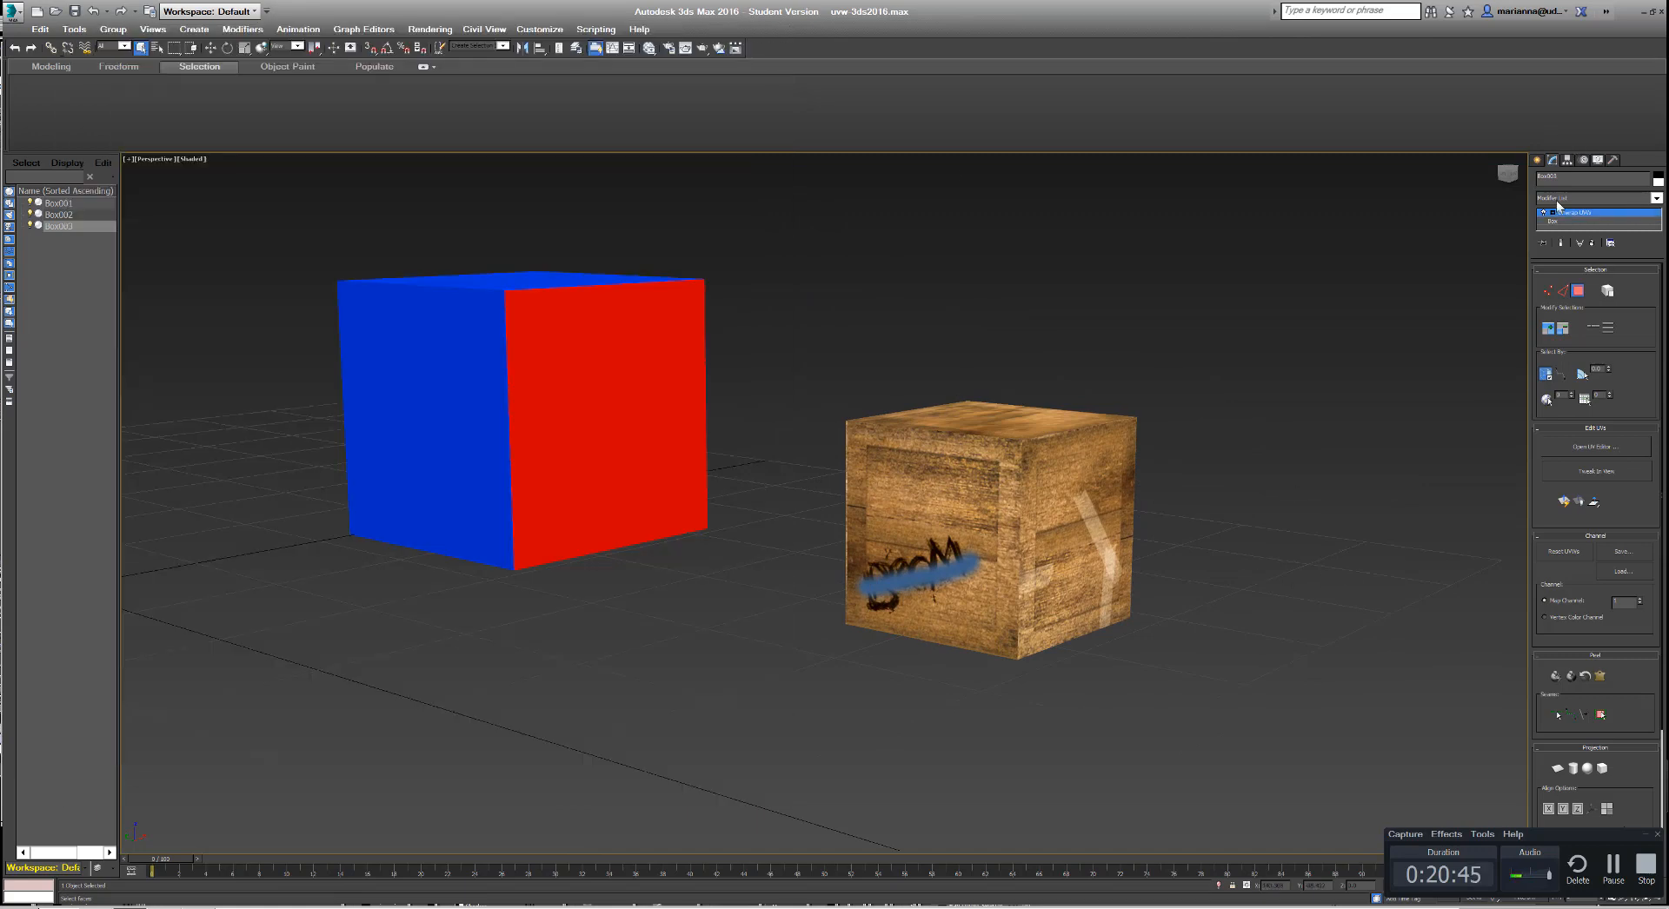
scroll(863, 530, "down", 4)
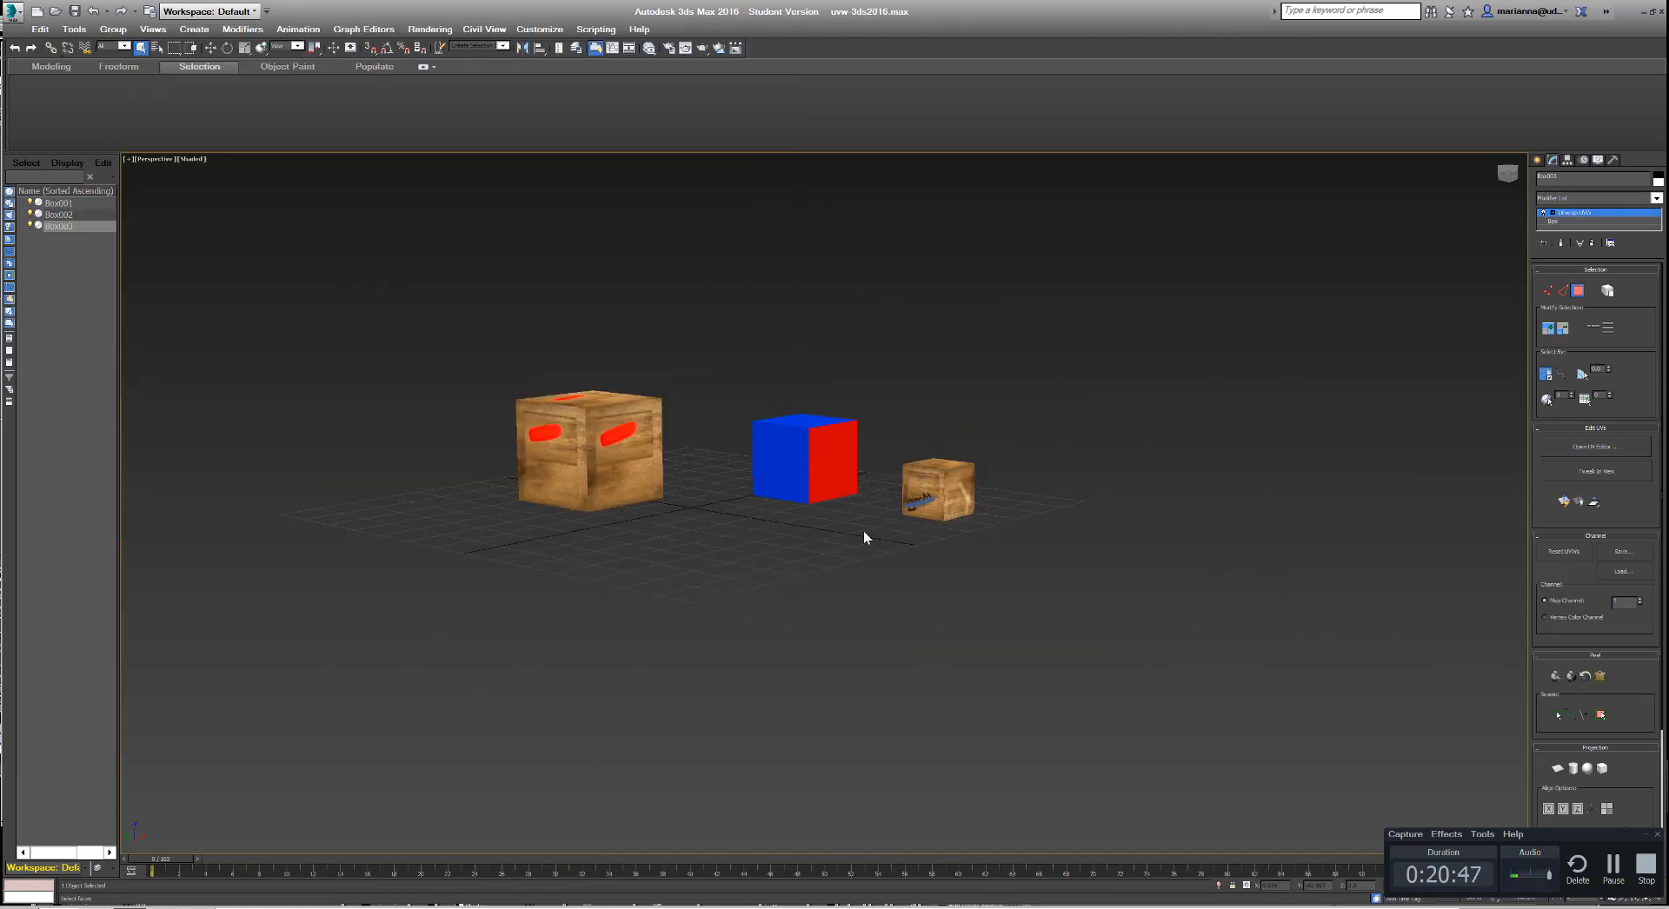
scroll(863, 531, "up", 1)
middle_click_drag(774, 491, 794, 586)
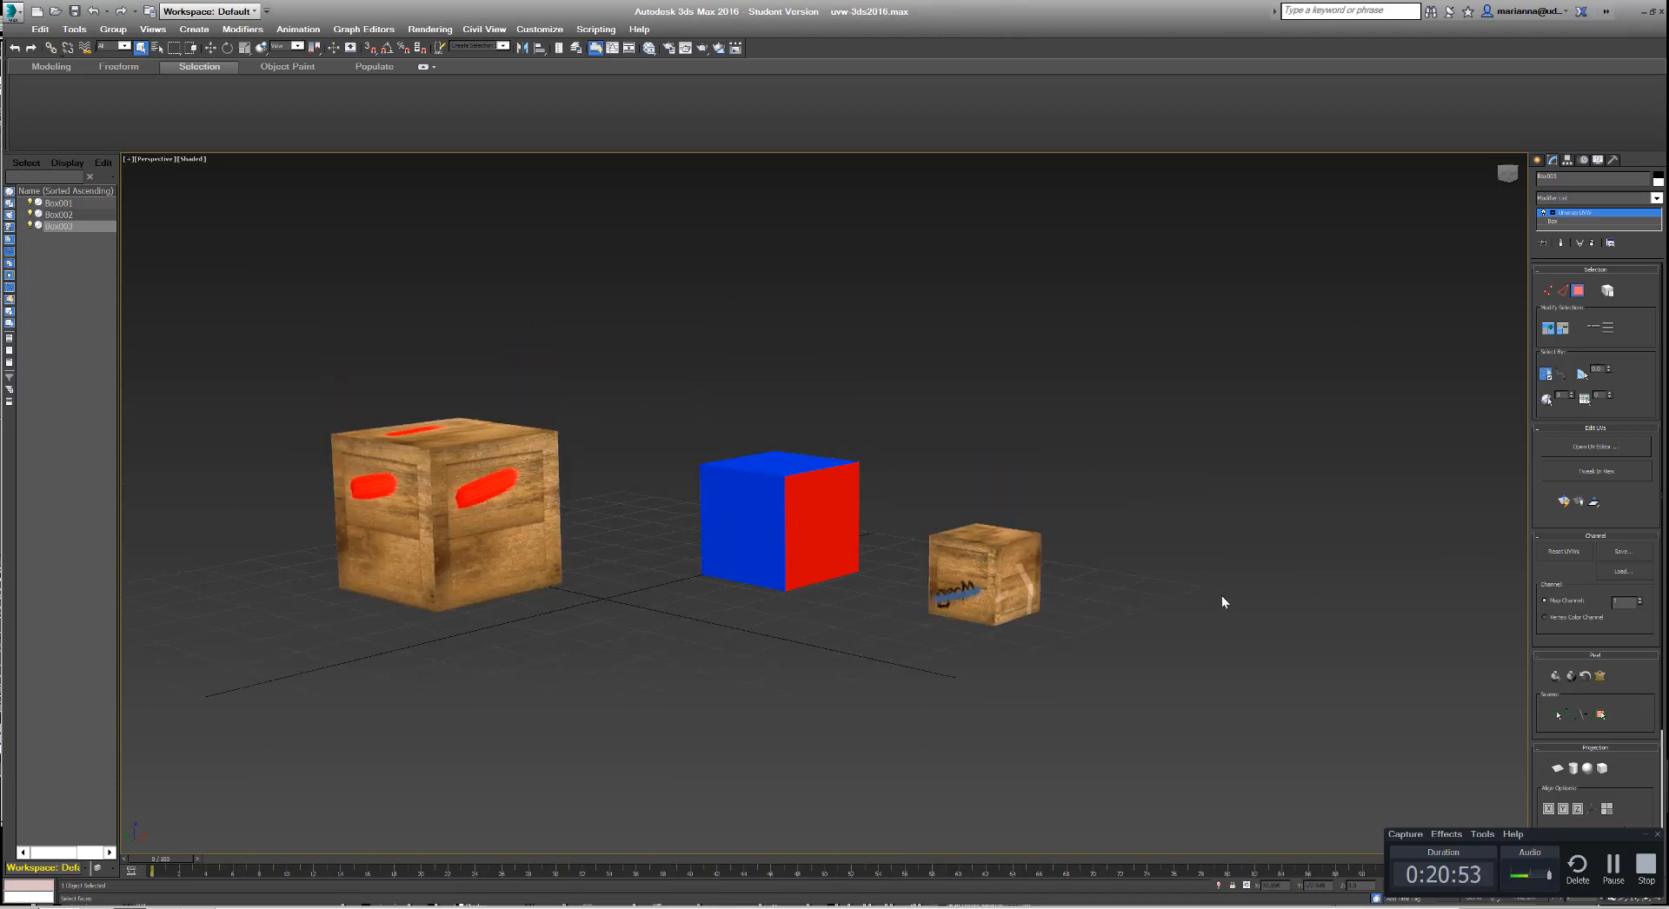
middle_click_drag(1183, 617, 1234, 611, "alt")
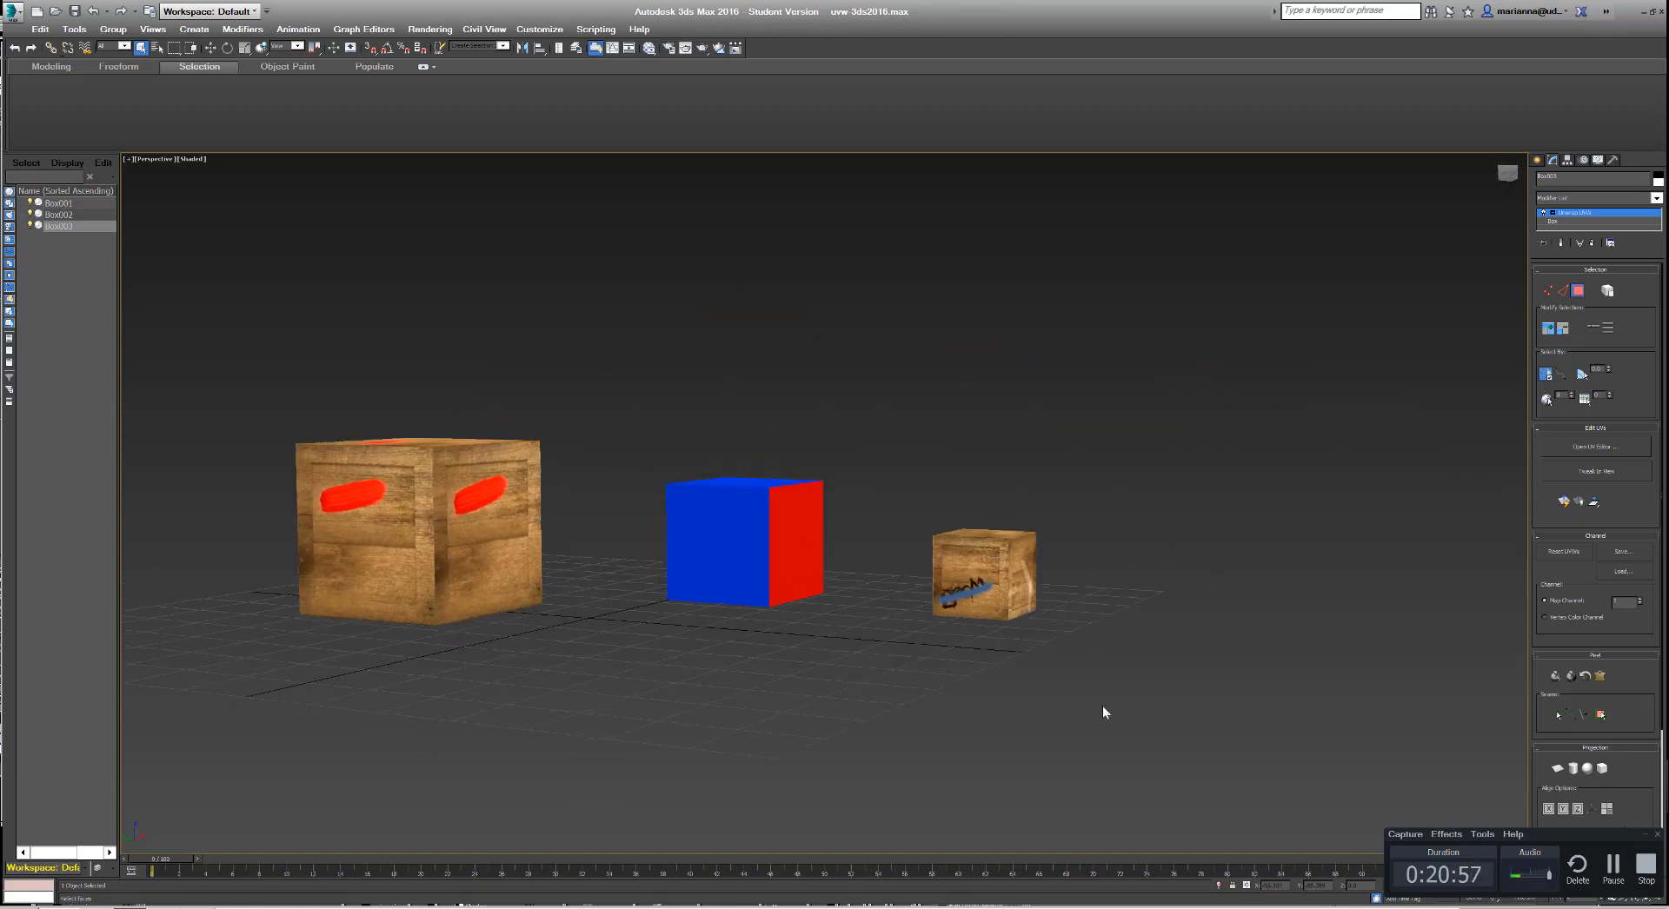